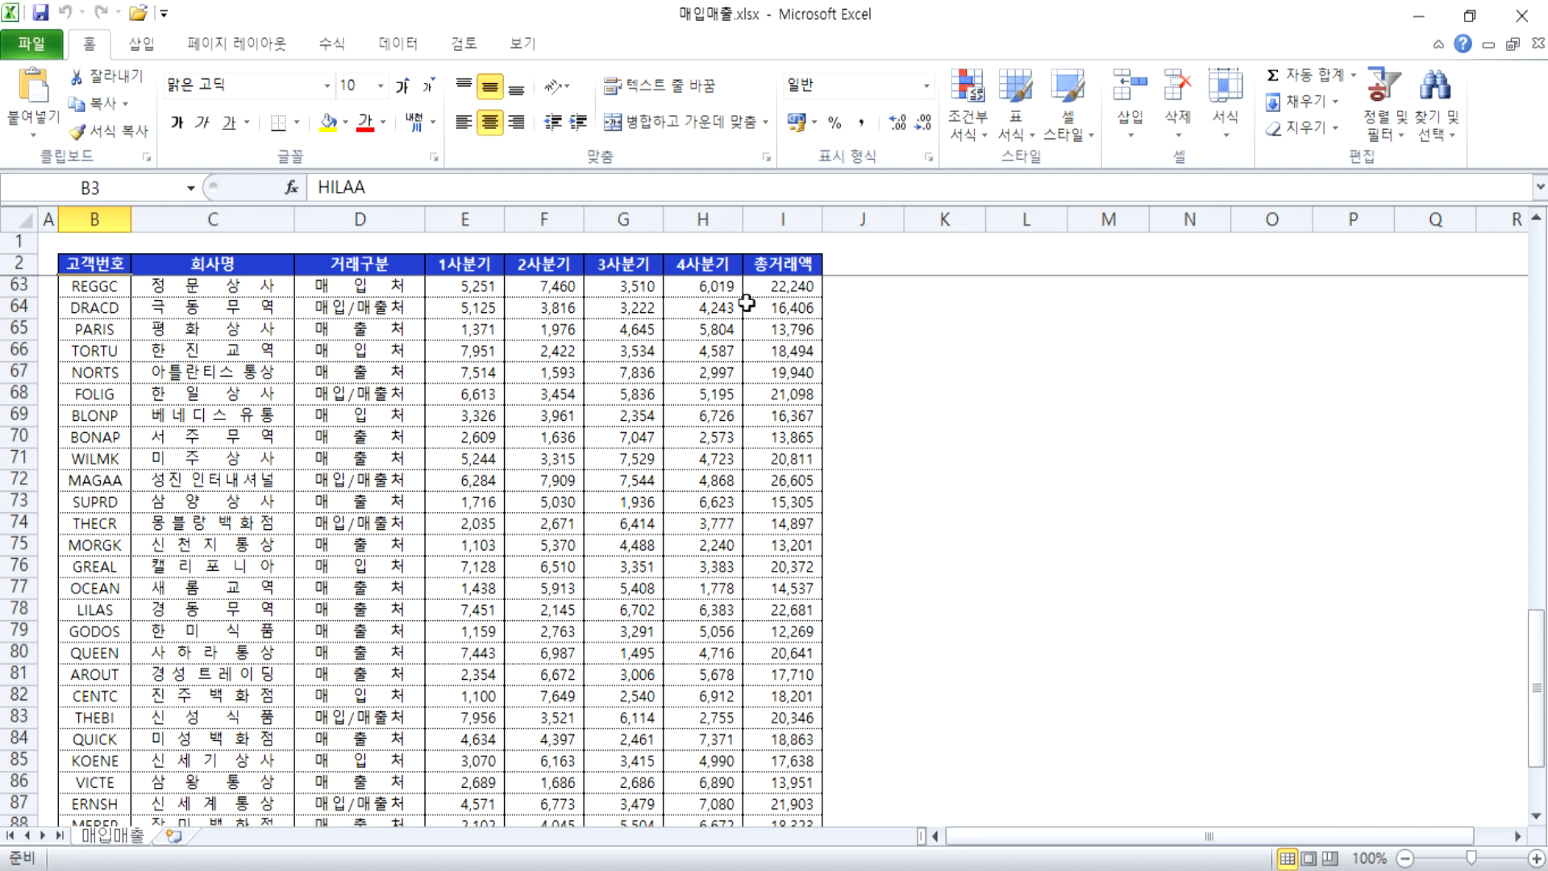
# Step: Enter the label 거래구분 in the empty cell B96 below the transaction table
pyautogui.click(364, 262)
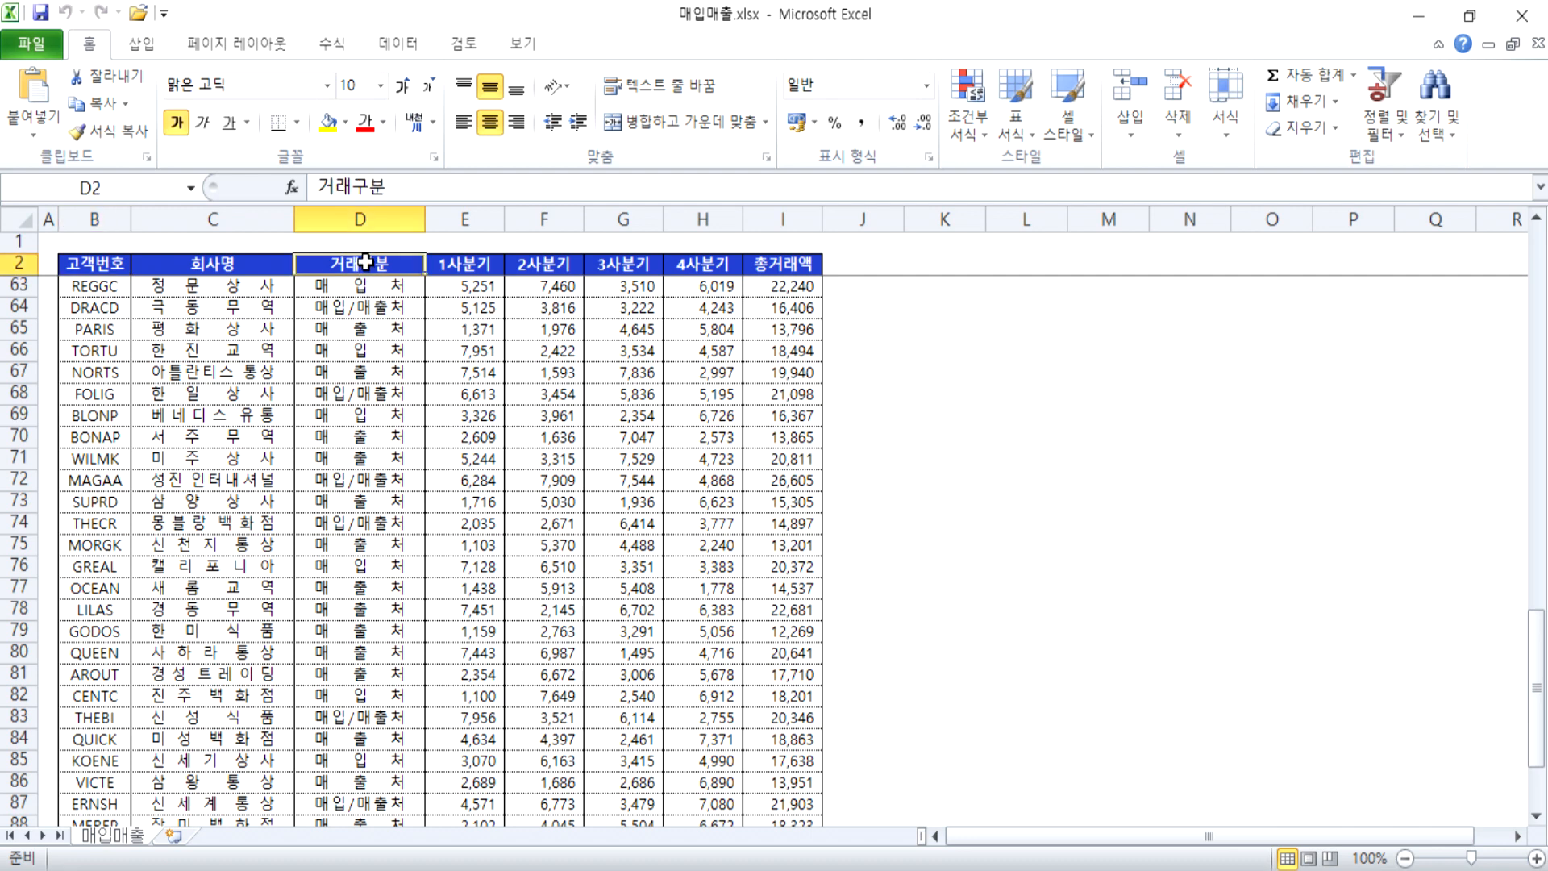
pyautogui.click(782, 265)
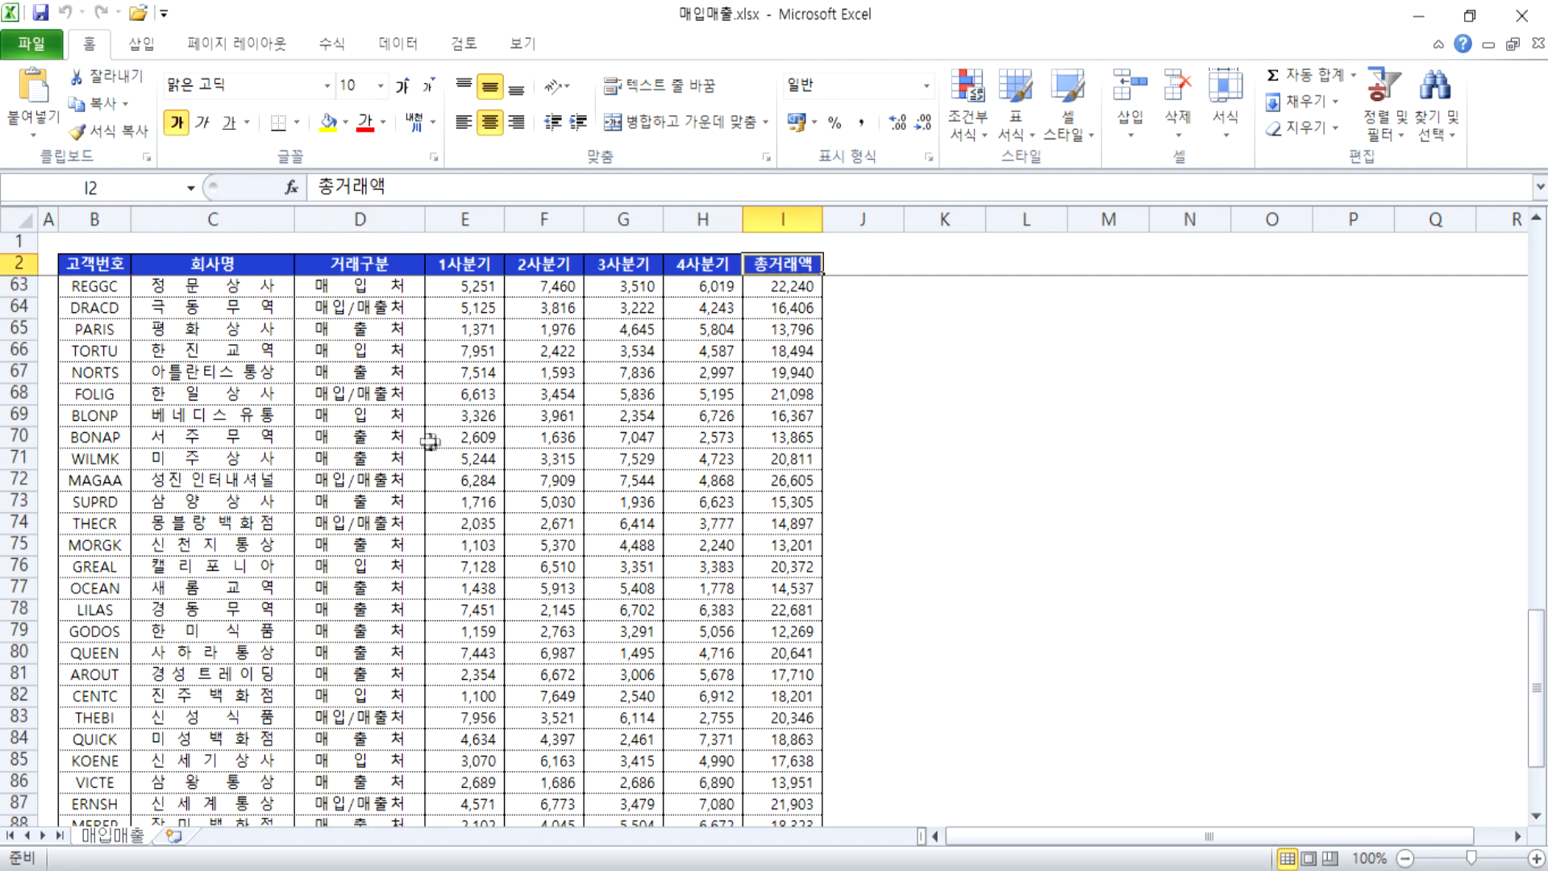
pyautogui.scroll(-10, 433, 440)
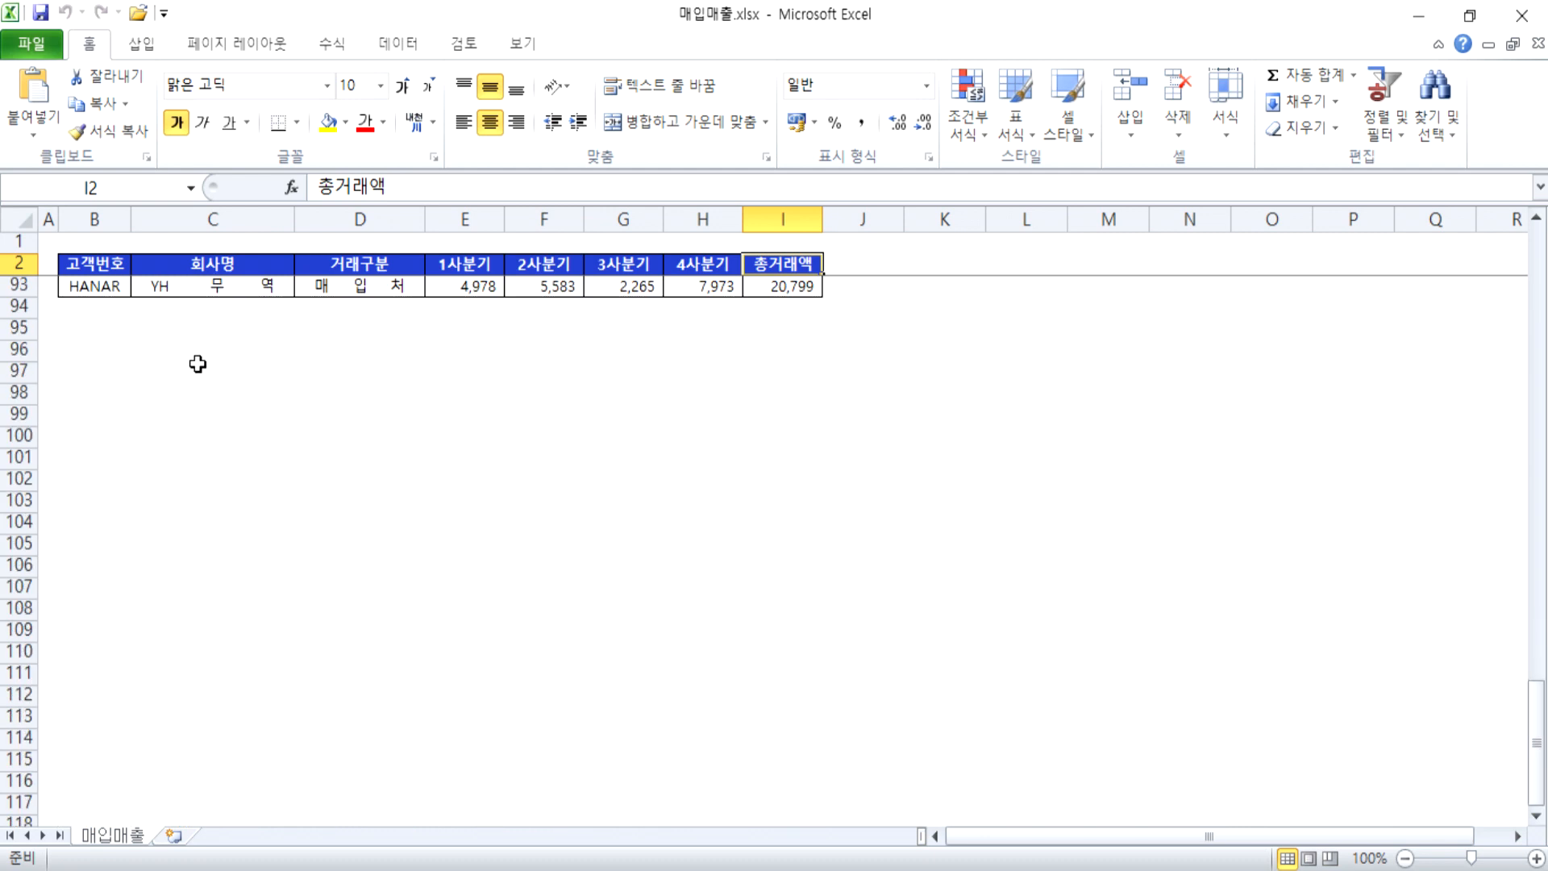
pyautogui.click(94, 349)
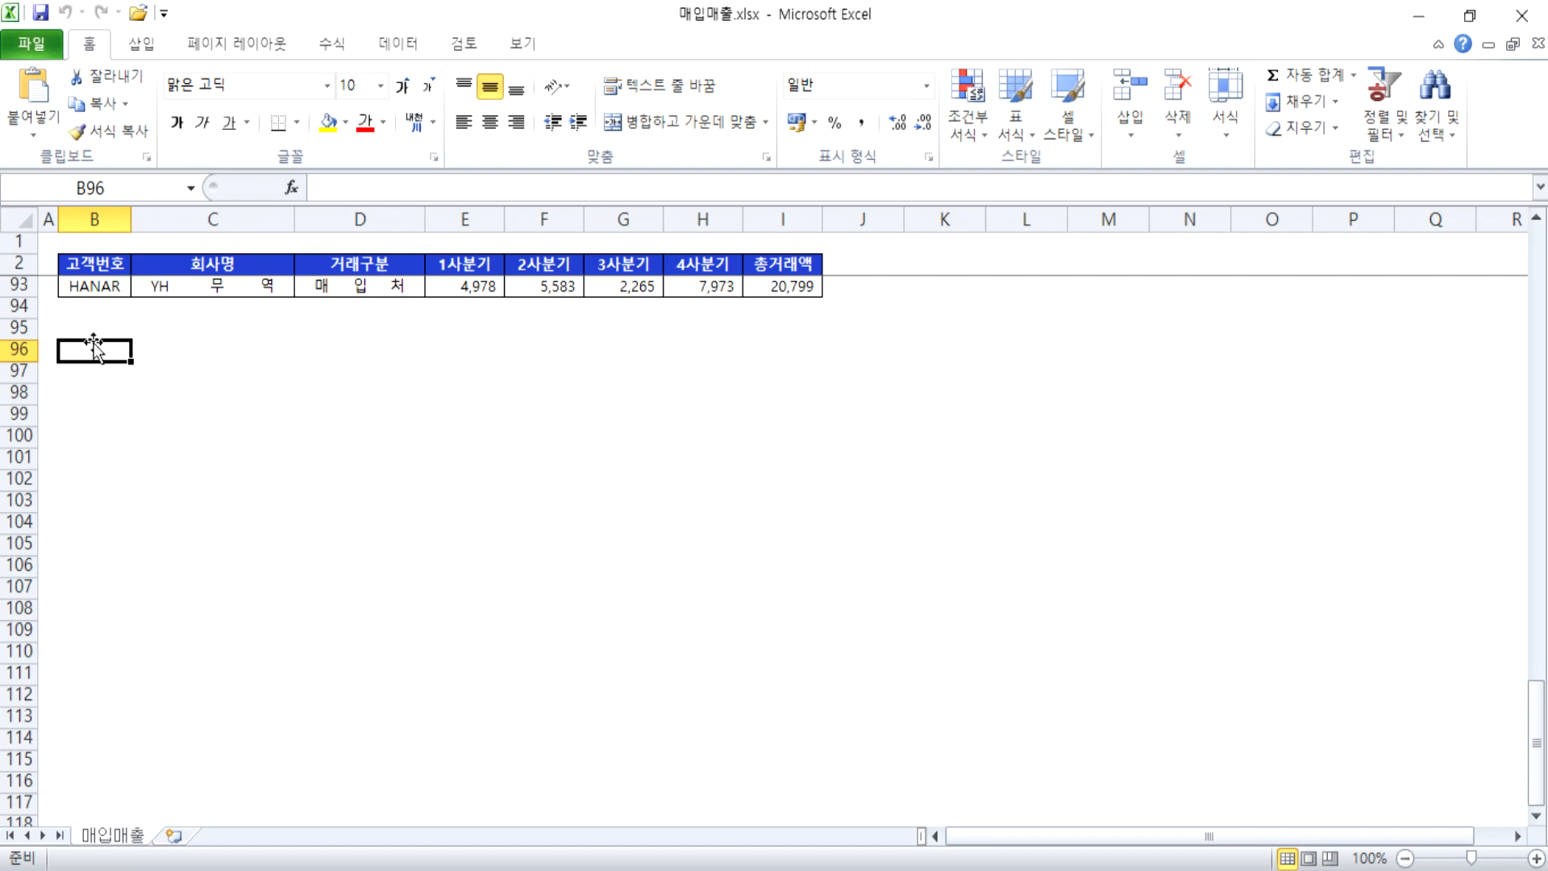
pyautogui.write('RJFOQ')
pyautogui.press('BackSpace')
pyautogui.press('Escape')
pyautogui.write('거랙구분')
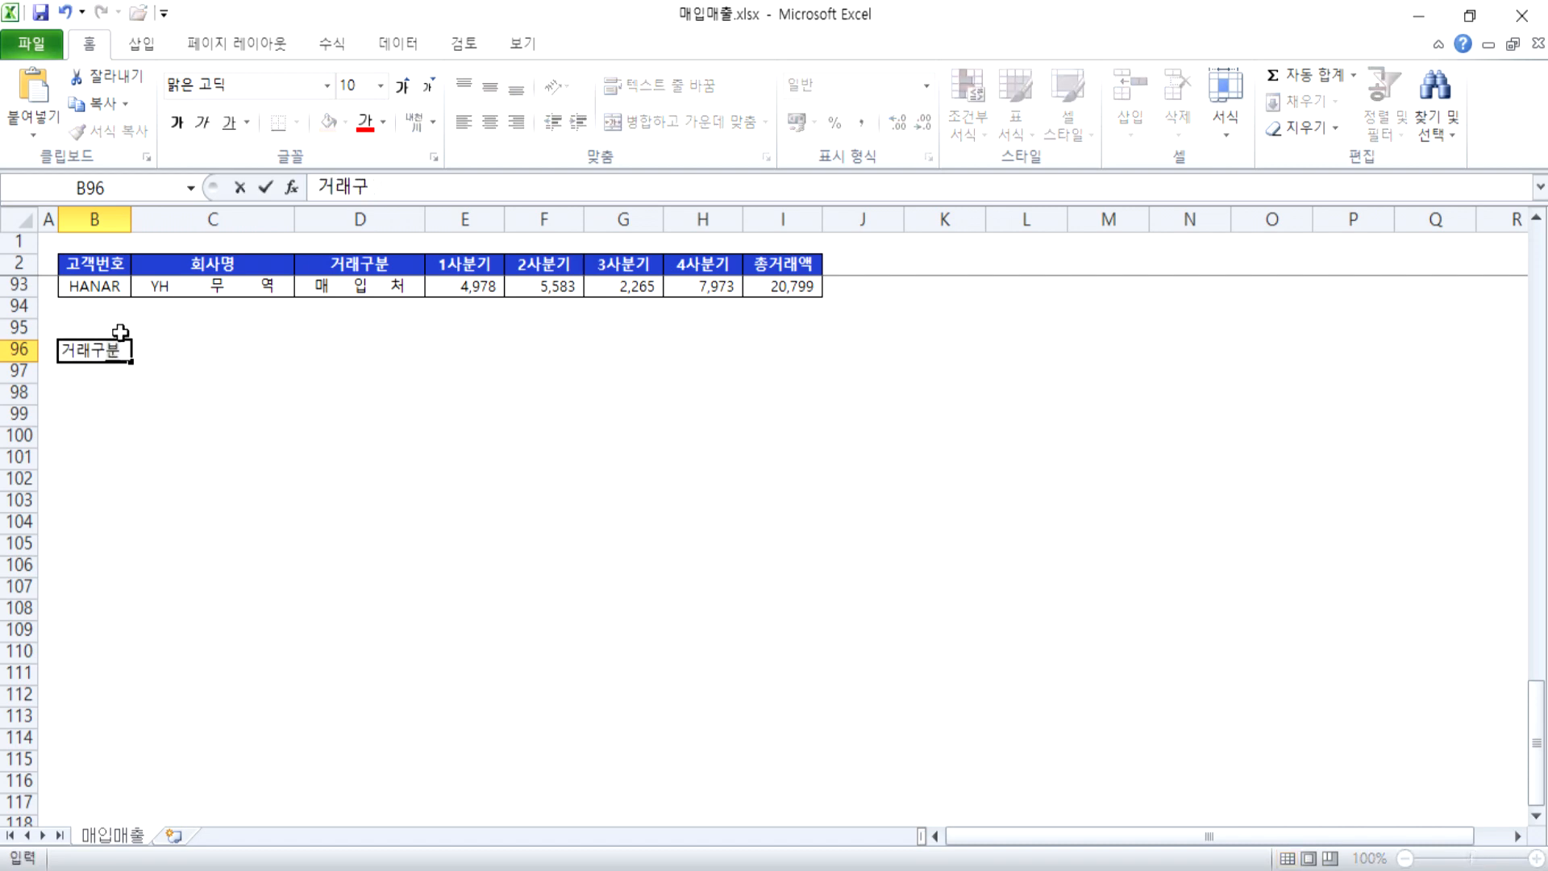
pyautogui.press('Return')
pyautogui.click(109, 356)
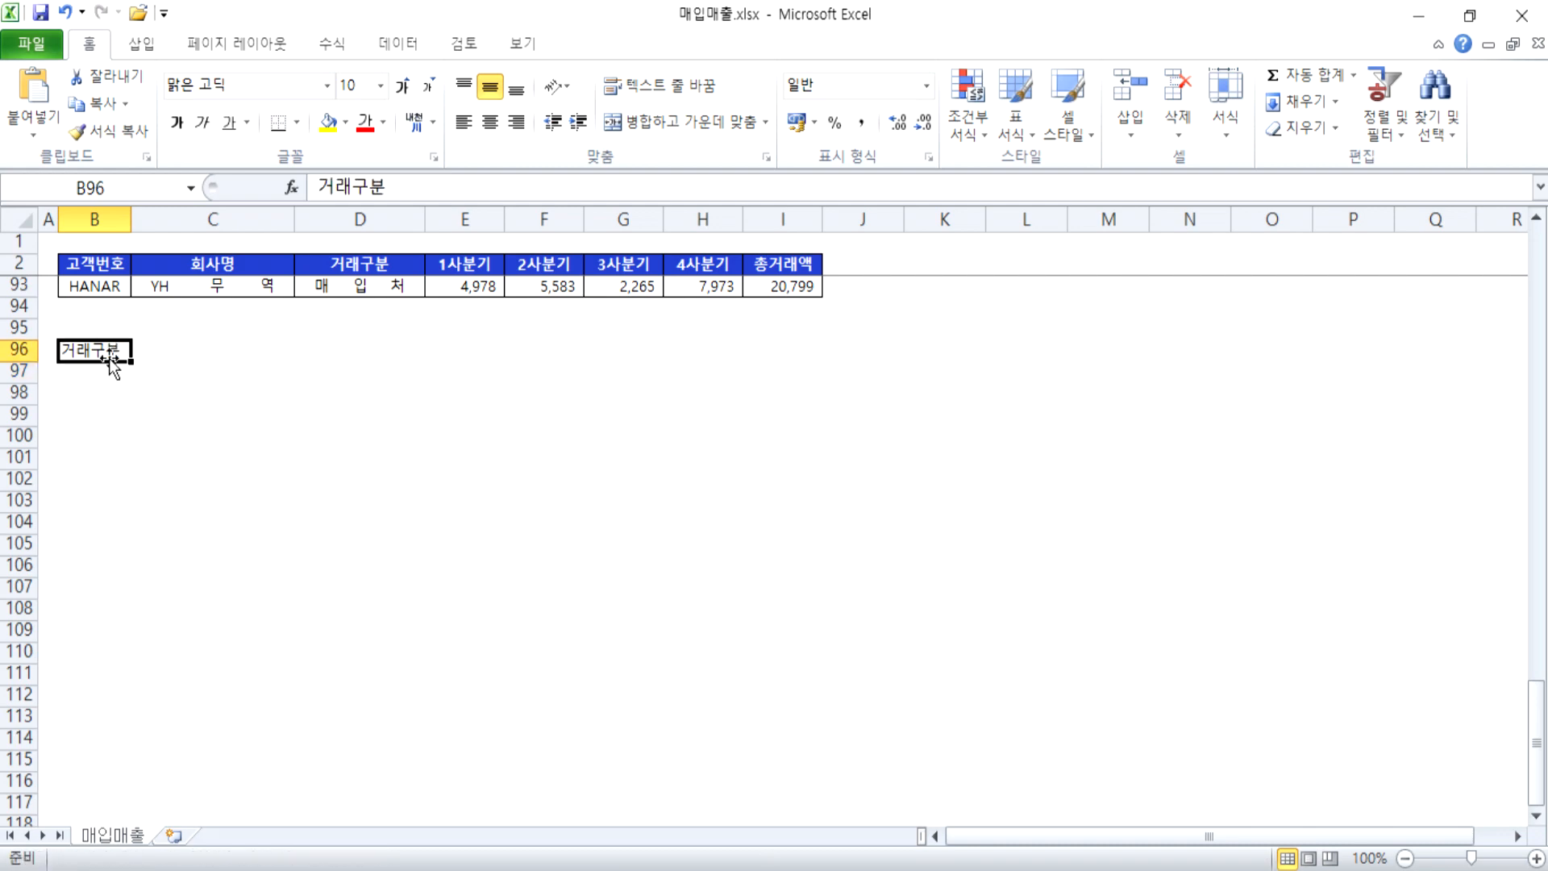
# Step: Copy the 거래구분 header cell D2 with its formatting into cell B96
pyautogui.scroll(11, 161, 376)
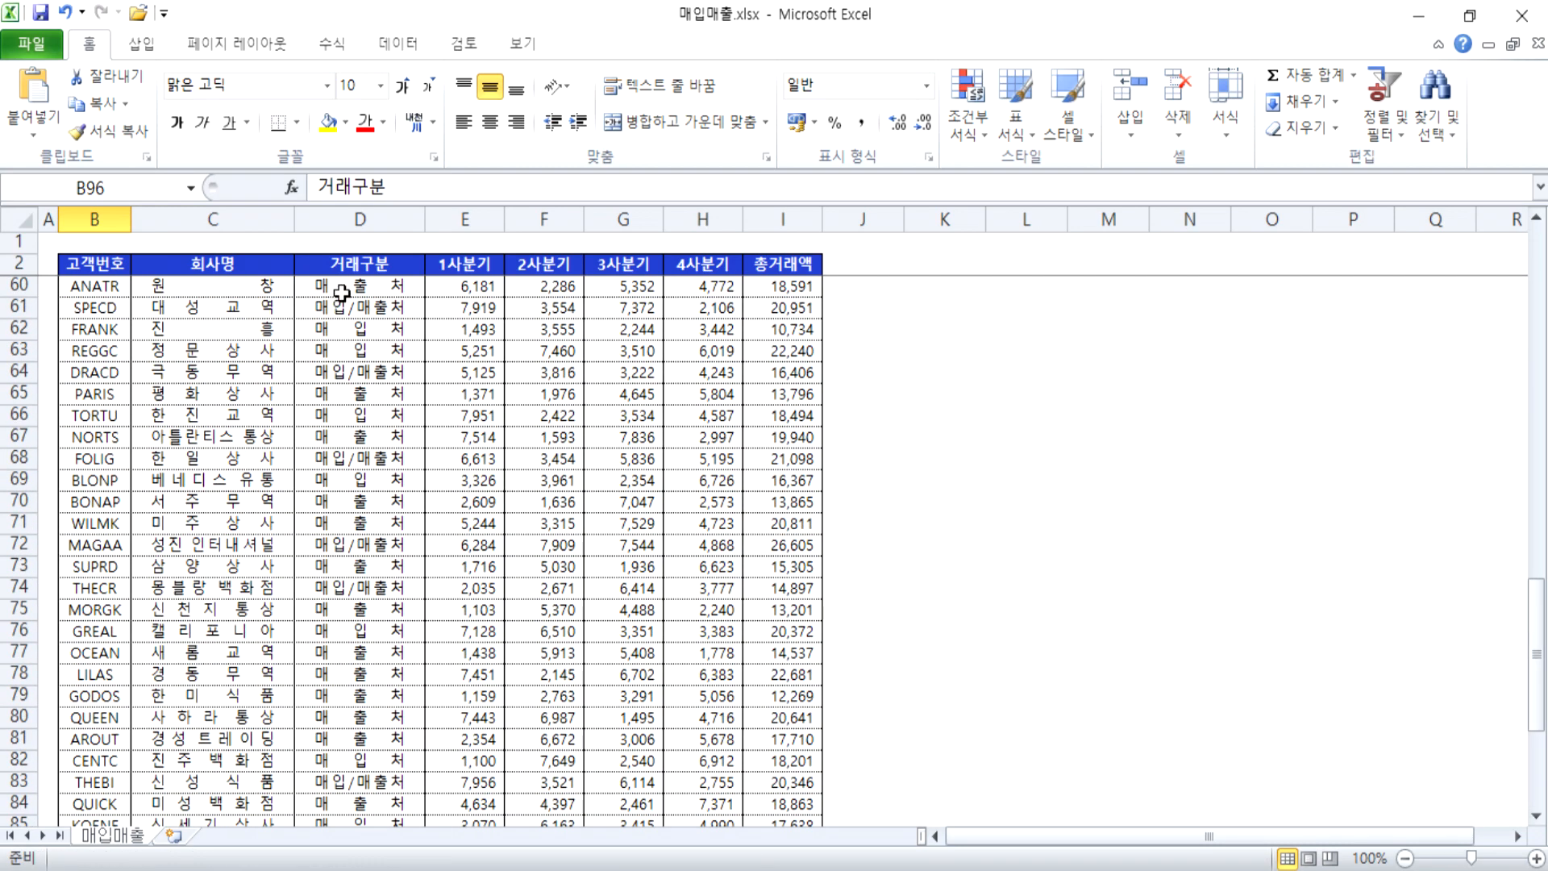
pyautogui.click(359, 266)
pyautogui.hotkey('ctrl', 'c')
pyautogui.scroll(-11, 157, 403)
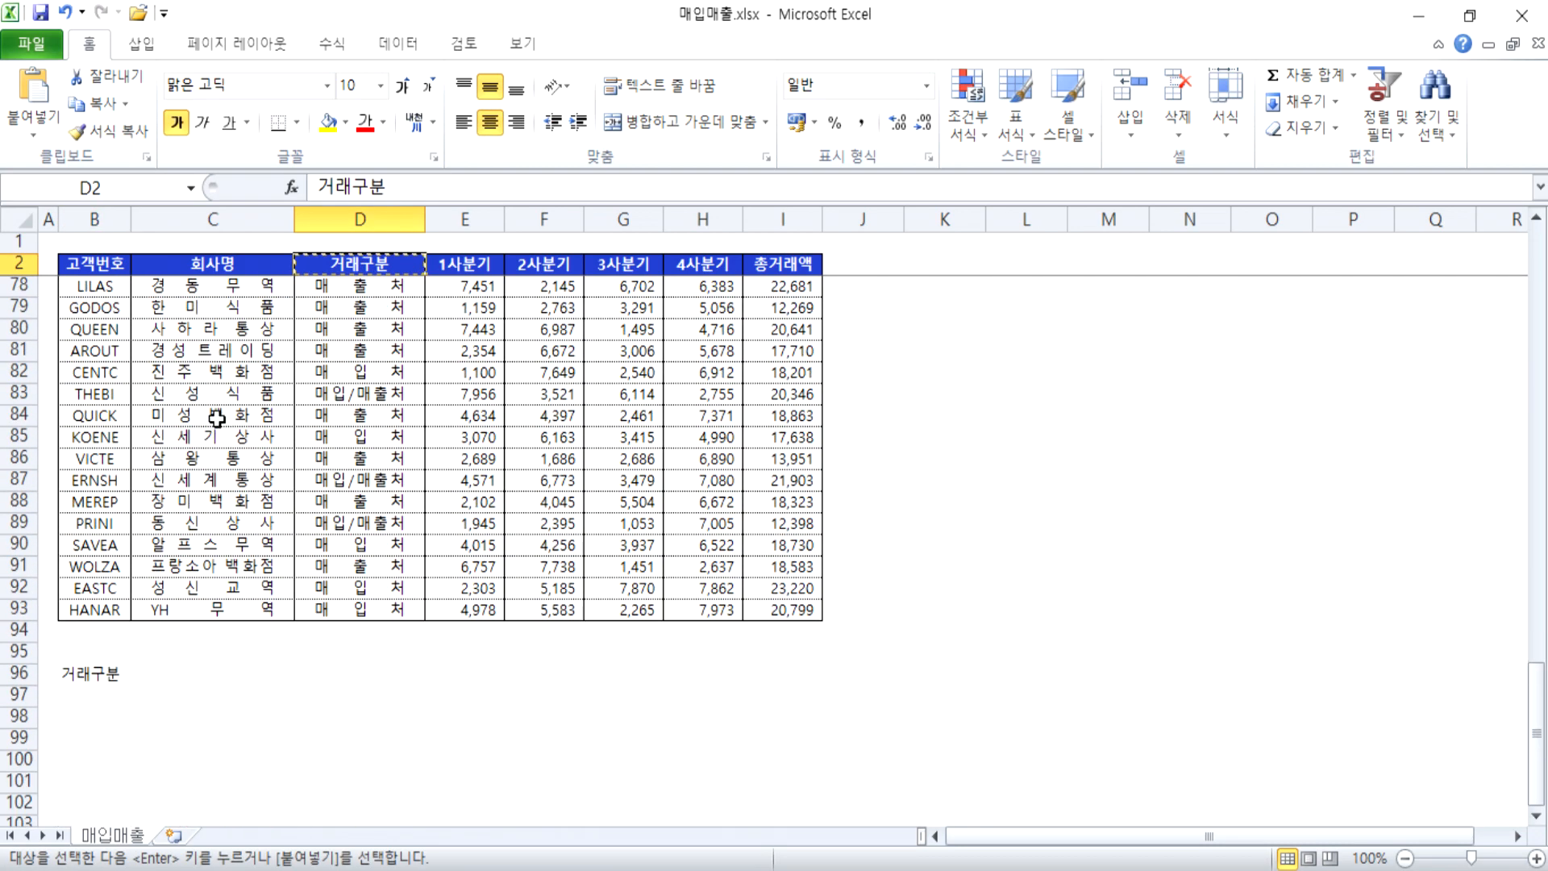
pyautogui.click(94, 357)
pyautogui.click(94, 356)
pyautogui.hotkey('ctrl', 'v')
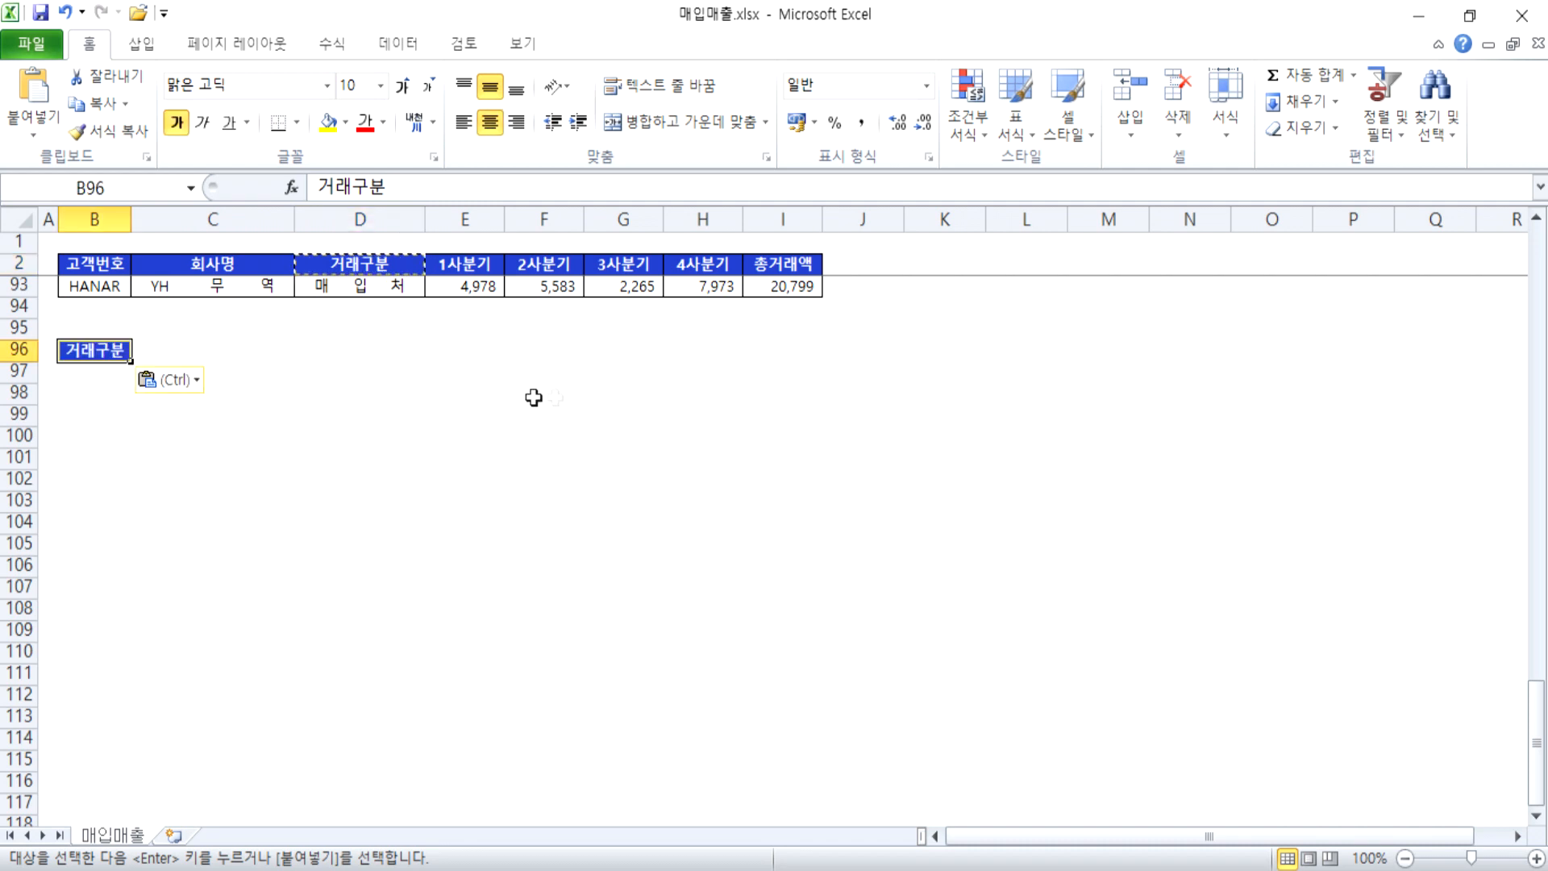
# Step: Copy the 총거래액 header cell I2 with its formatting into cell C96
pyautogui.scroll(4, 536, 397)
pyautogui.click(781, 270)
pyautogui.hotkey('ctrl', 'c')
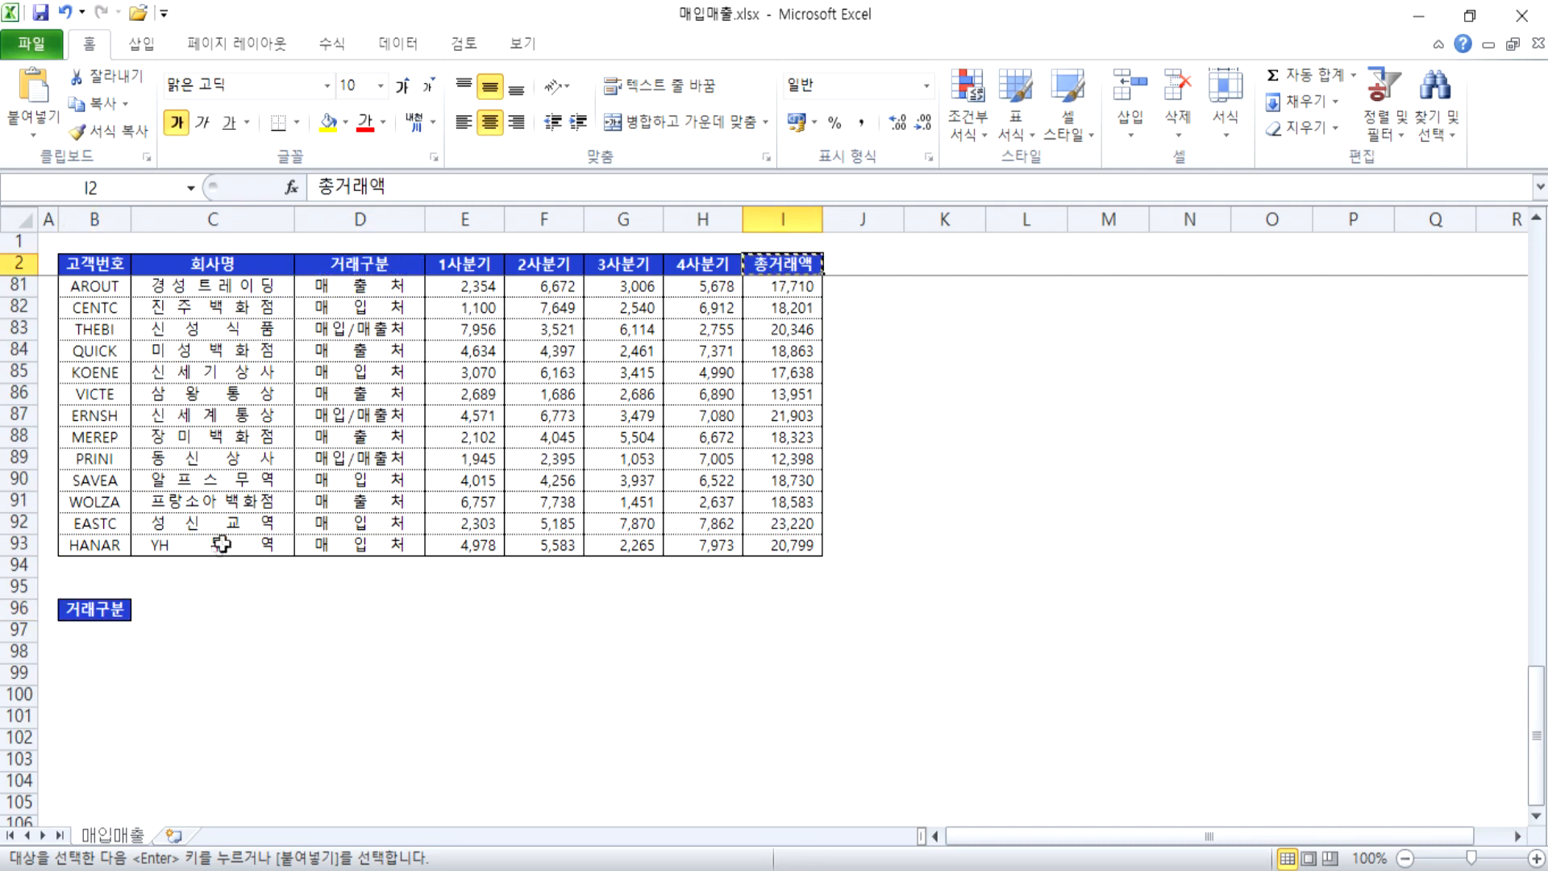
pyautogui.click(217, 609)
pyautogui.hotkey('ctrl', 'v')
pyautogui.press('Escape')
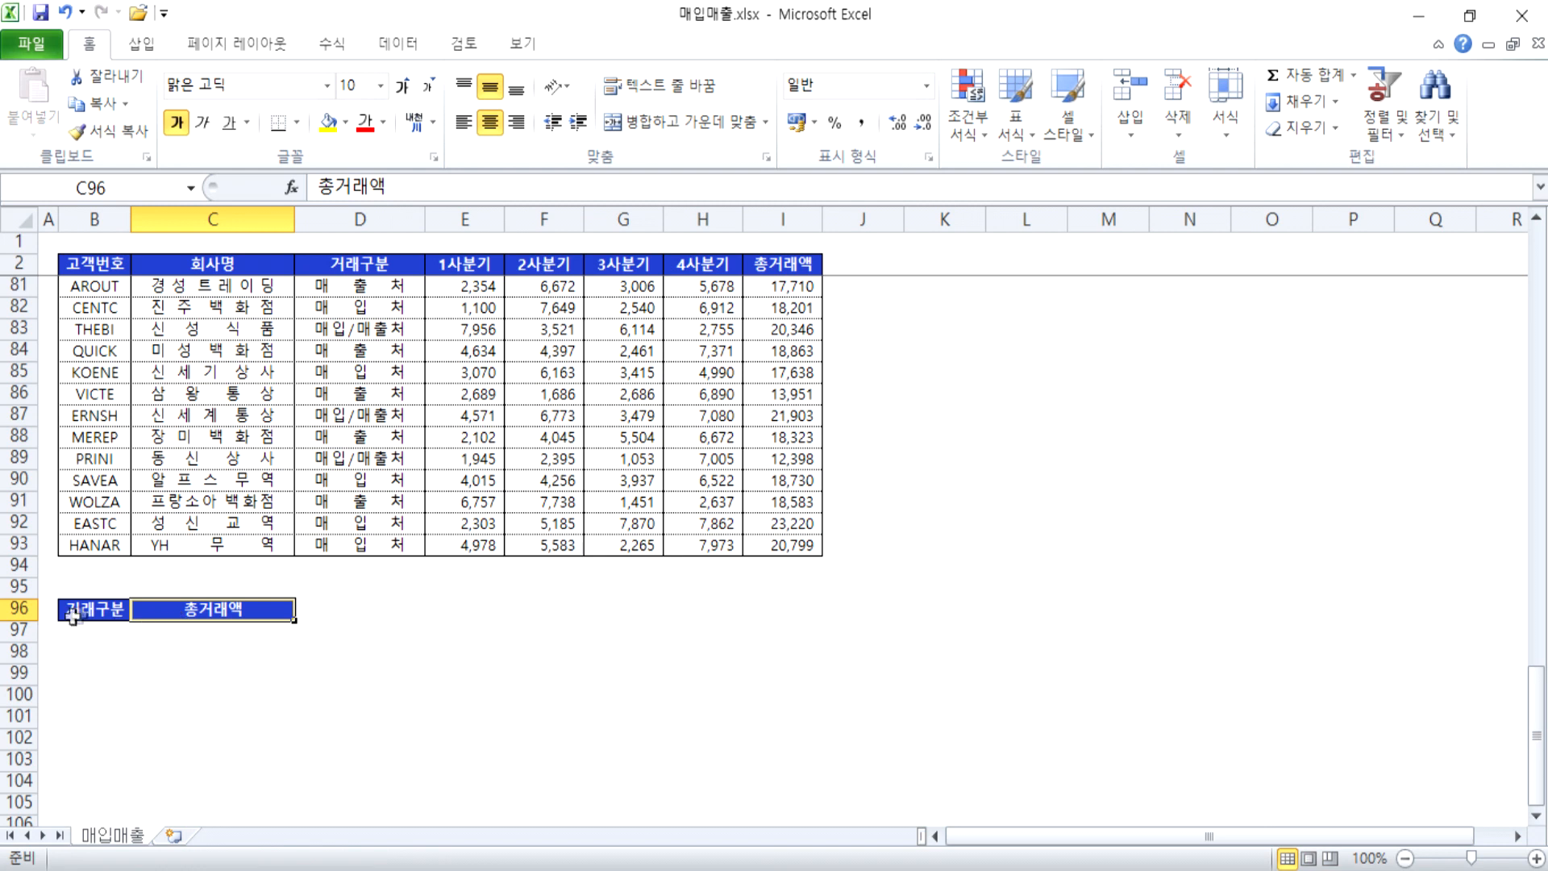
# Step: Move the criteria headers 거래구분 and 총거래액 up one row to B95:C95
pyautogui.moveTo(80, 611); pyautogui.dragTo(208, 610)
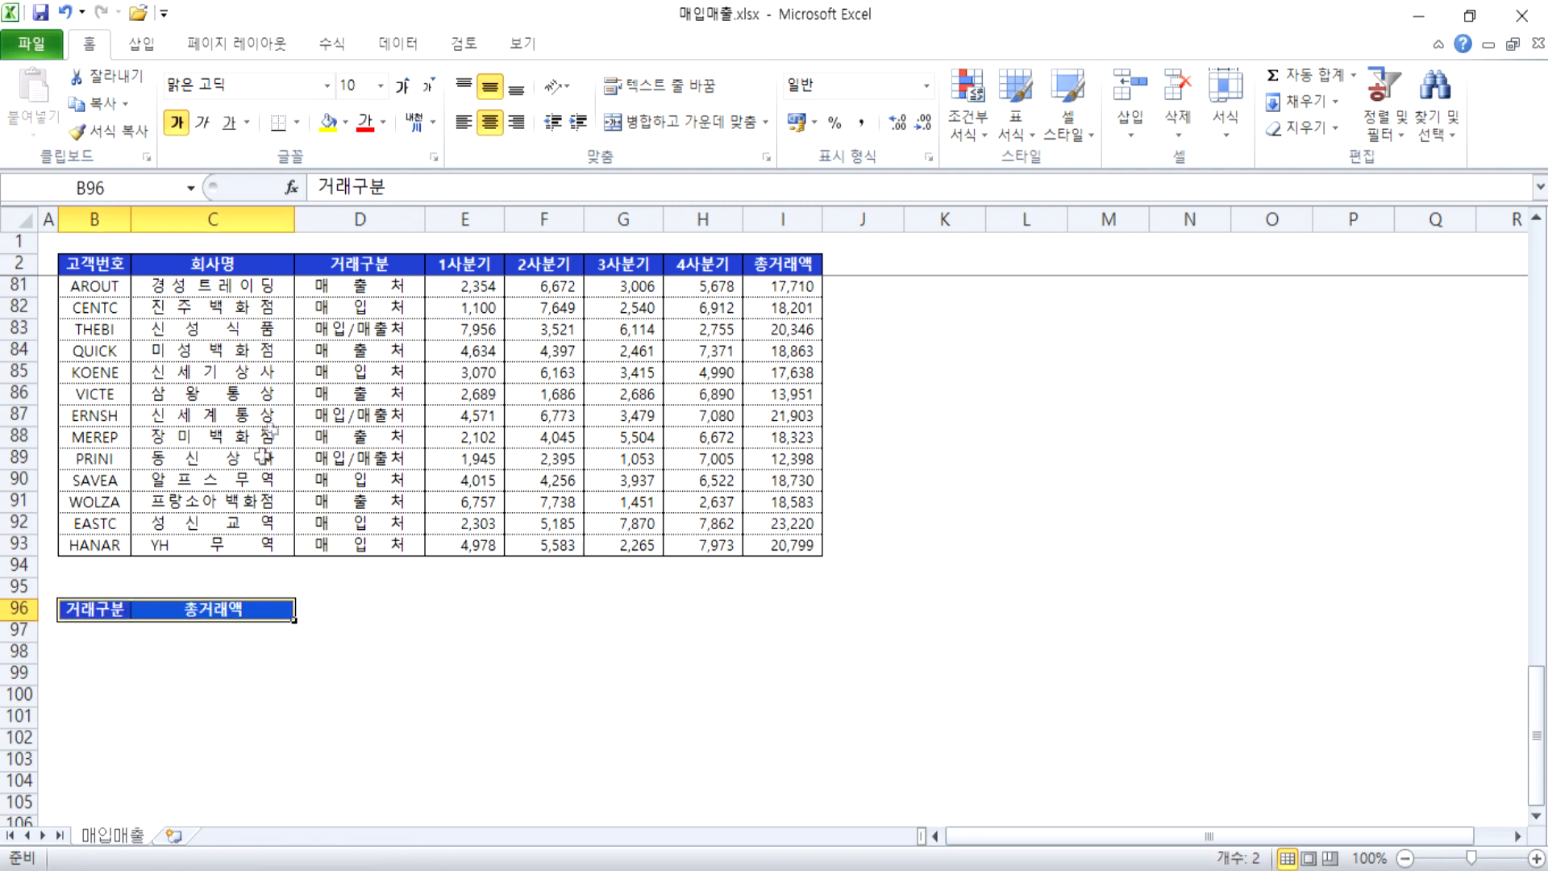
pyautogui.click(339, 268)
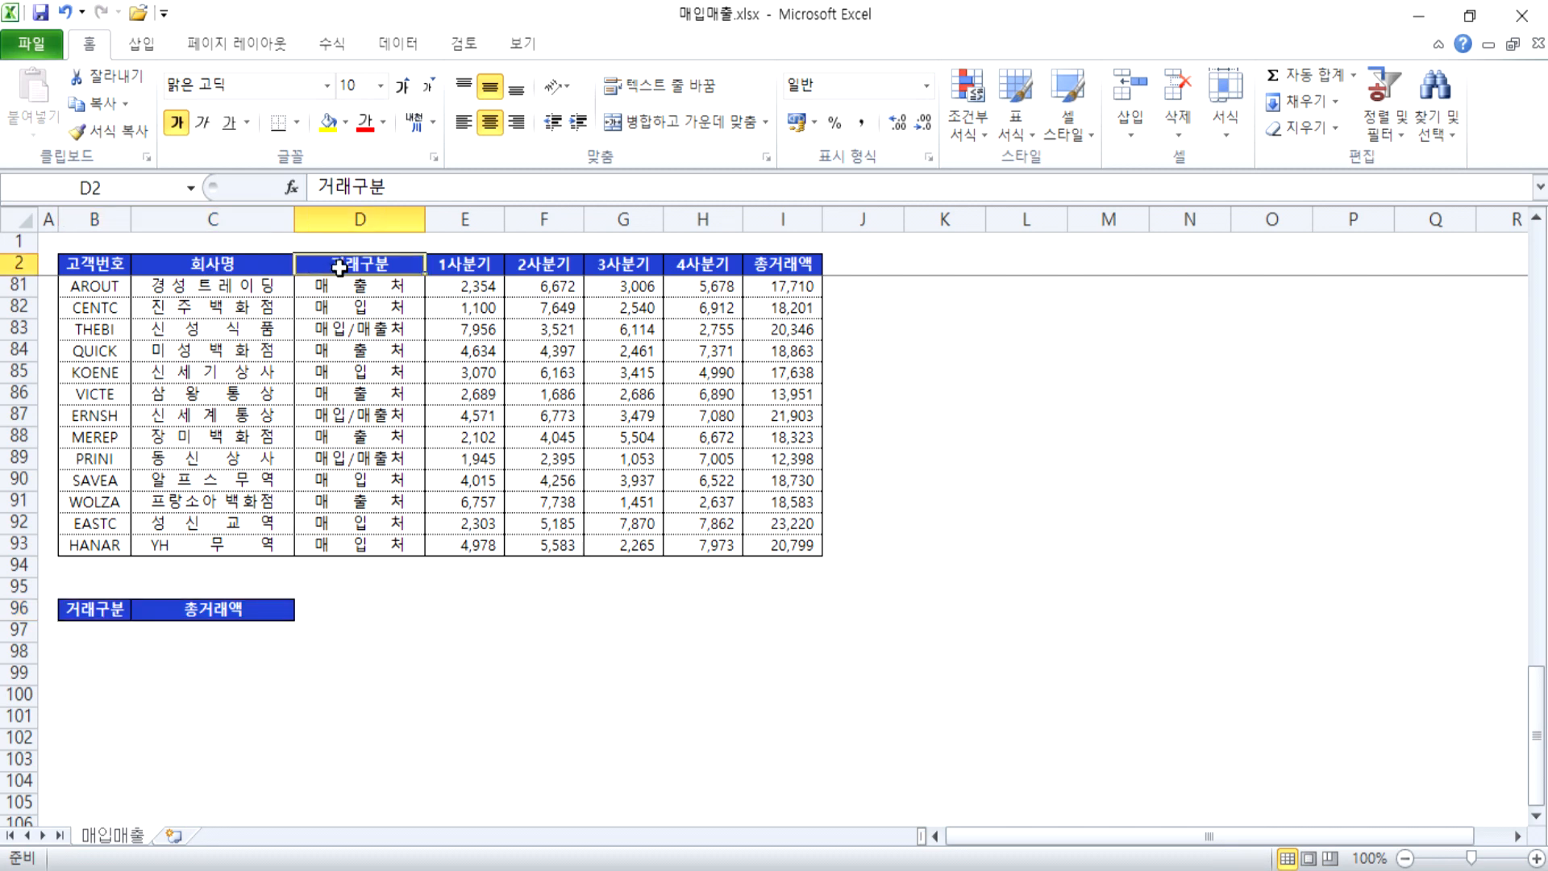
pyautogui.click(804, 269)
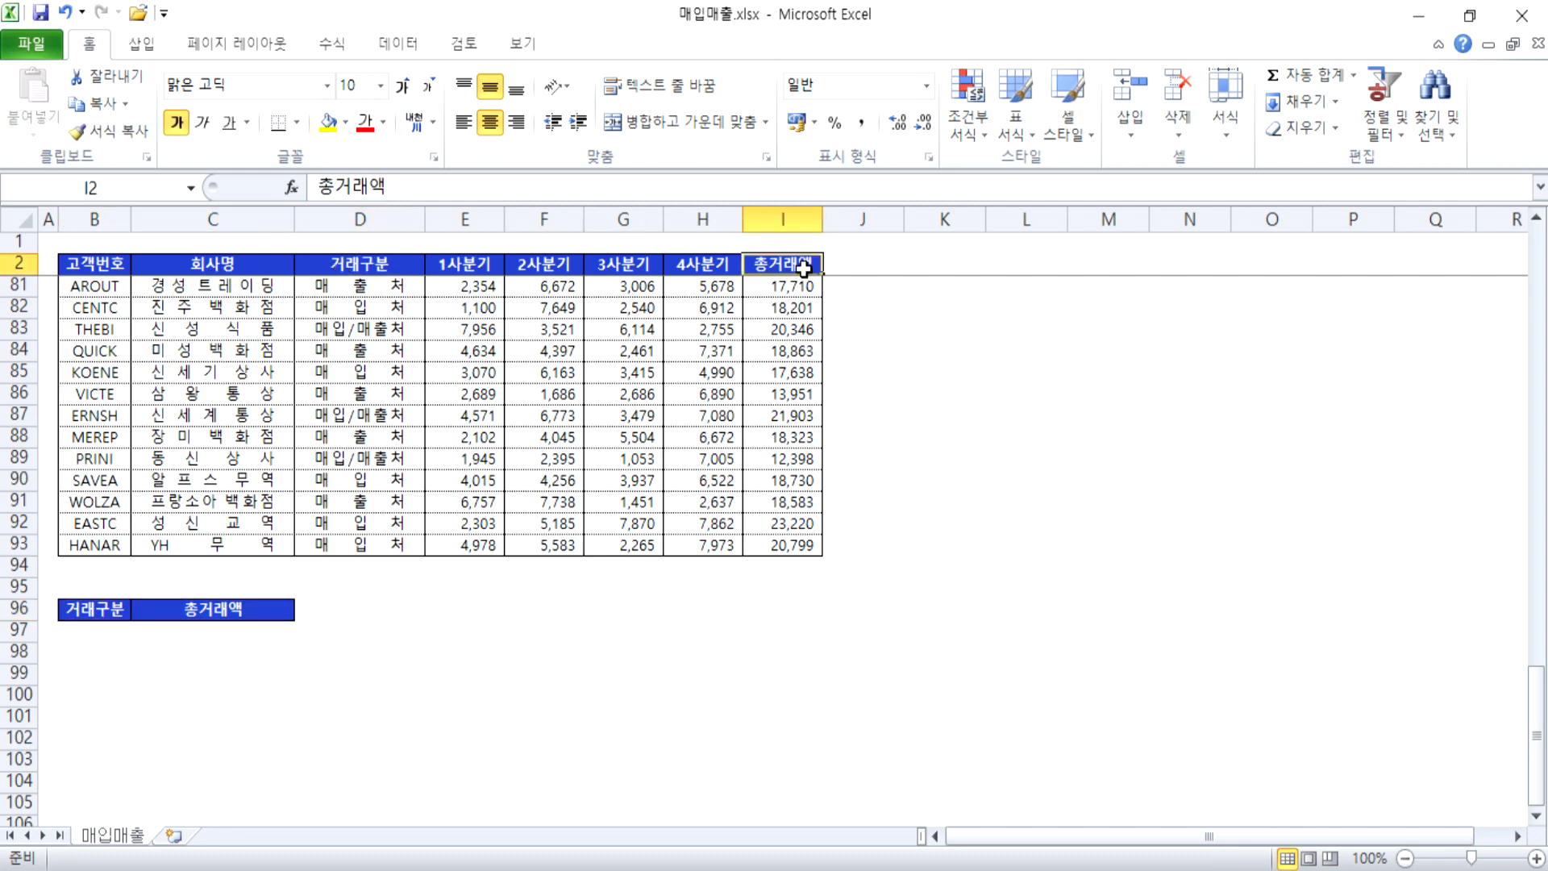
pyautogui.click(96, 609)
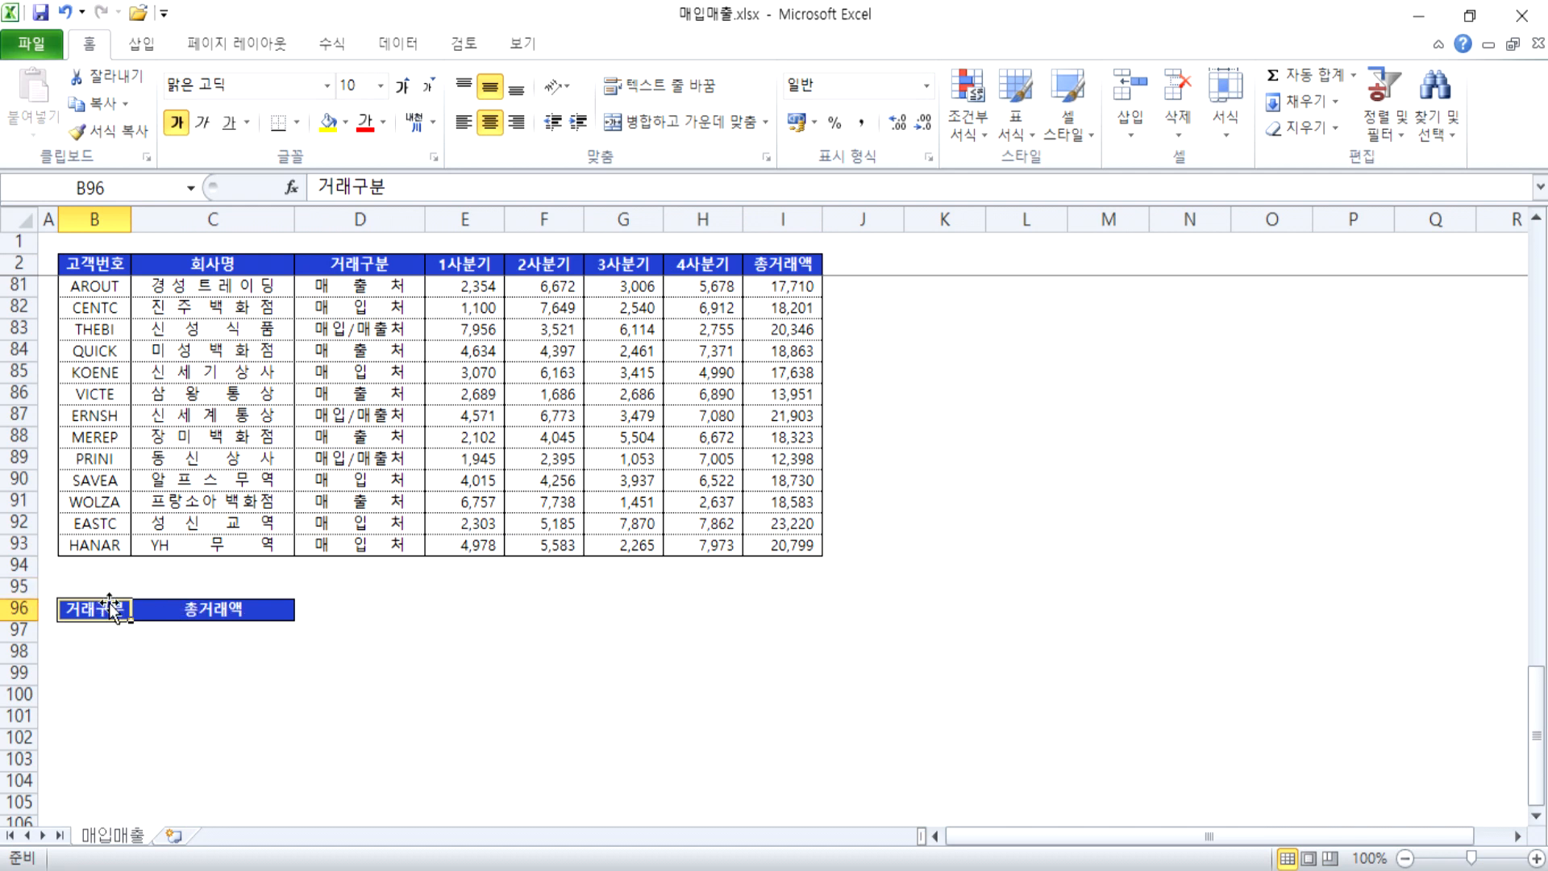
pyautogui.moveTo(105, 603); pyautogui.dragTo(220, 588)
pyautogui.click(71, 612)
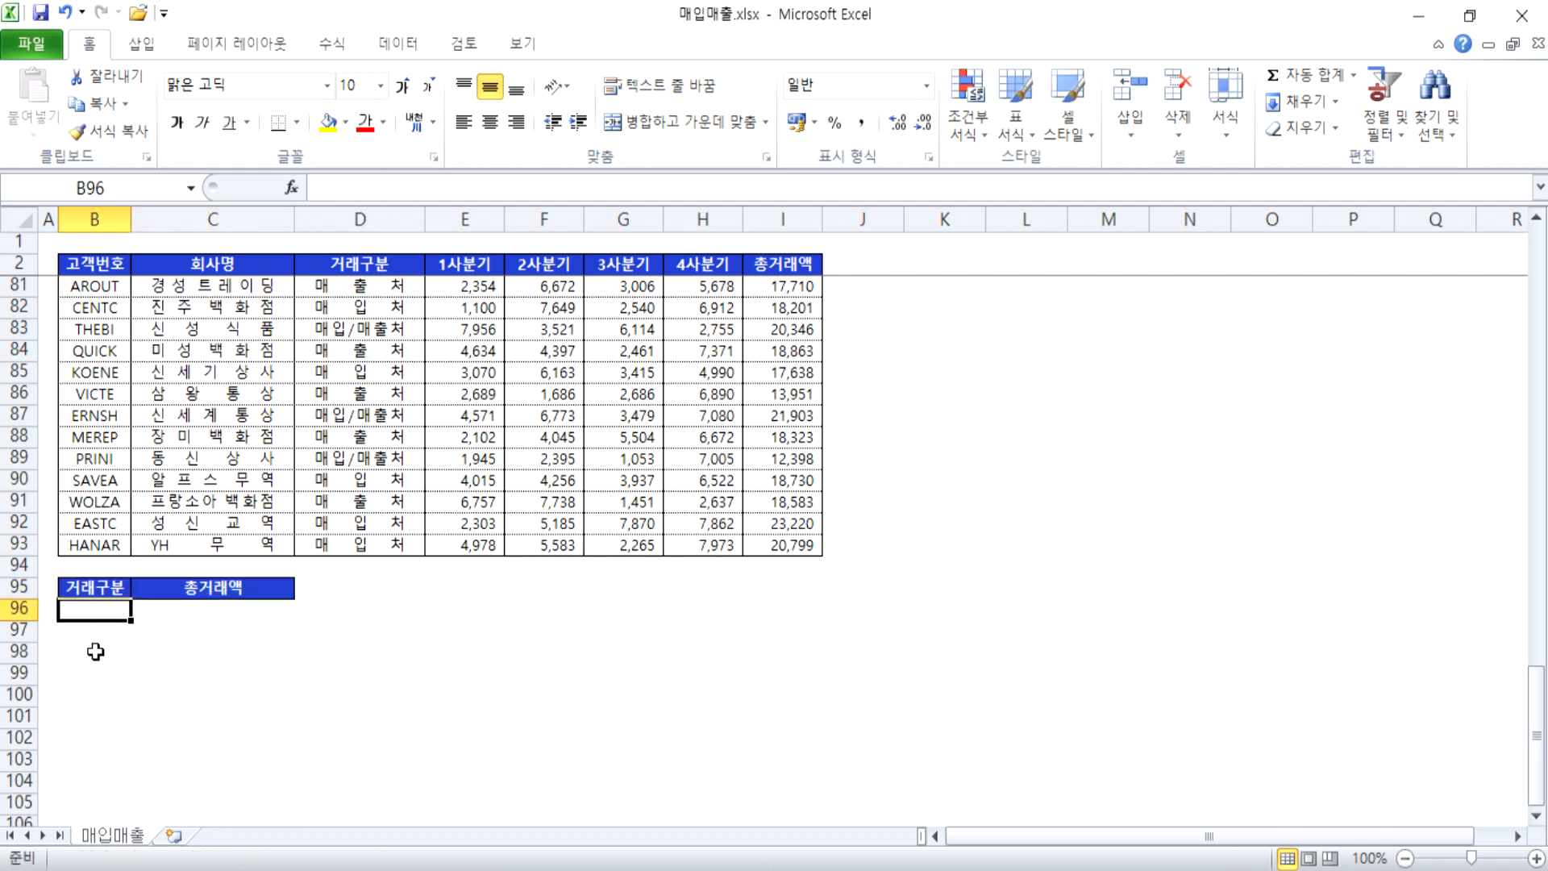
# Step: Enter the criteria 매출처 in B96 and >=20000 in C96 under their matching headers
pyautogui.scroll(6, 94, 650)
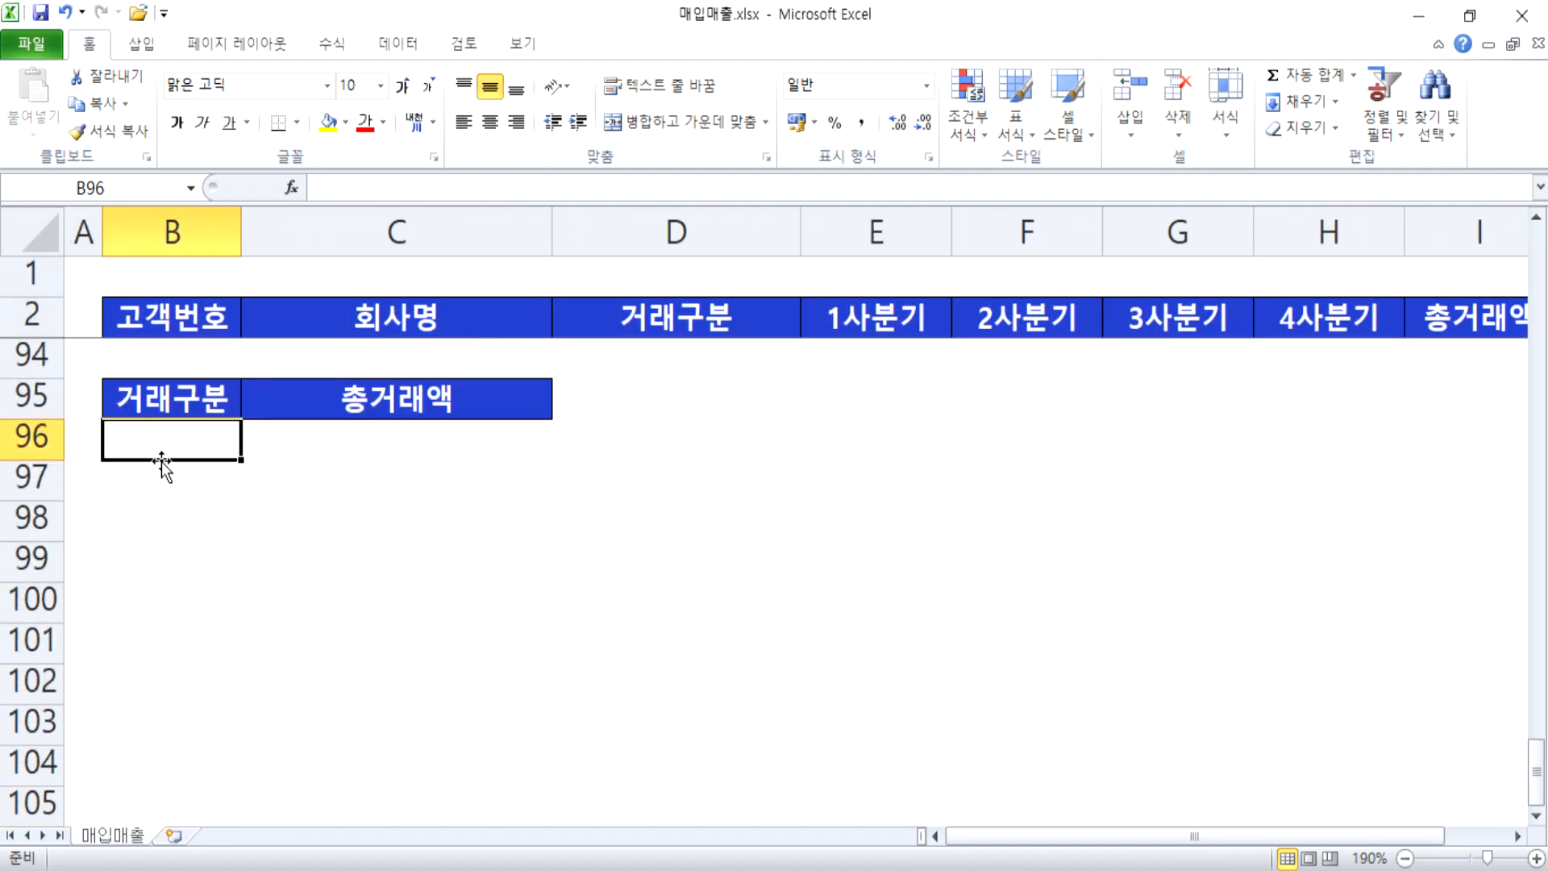
pyautogui.write('매출처')
pyautogui.press('Tab')
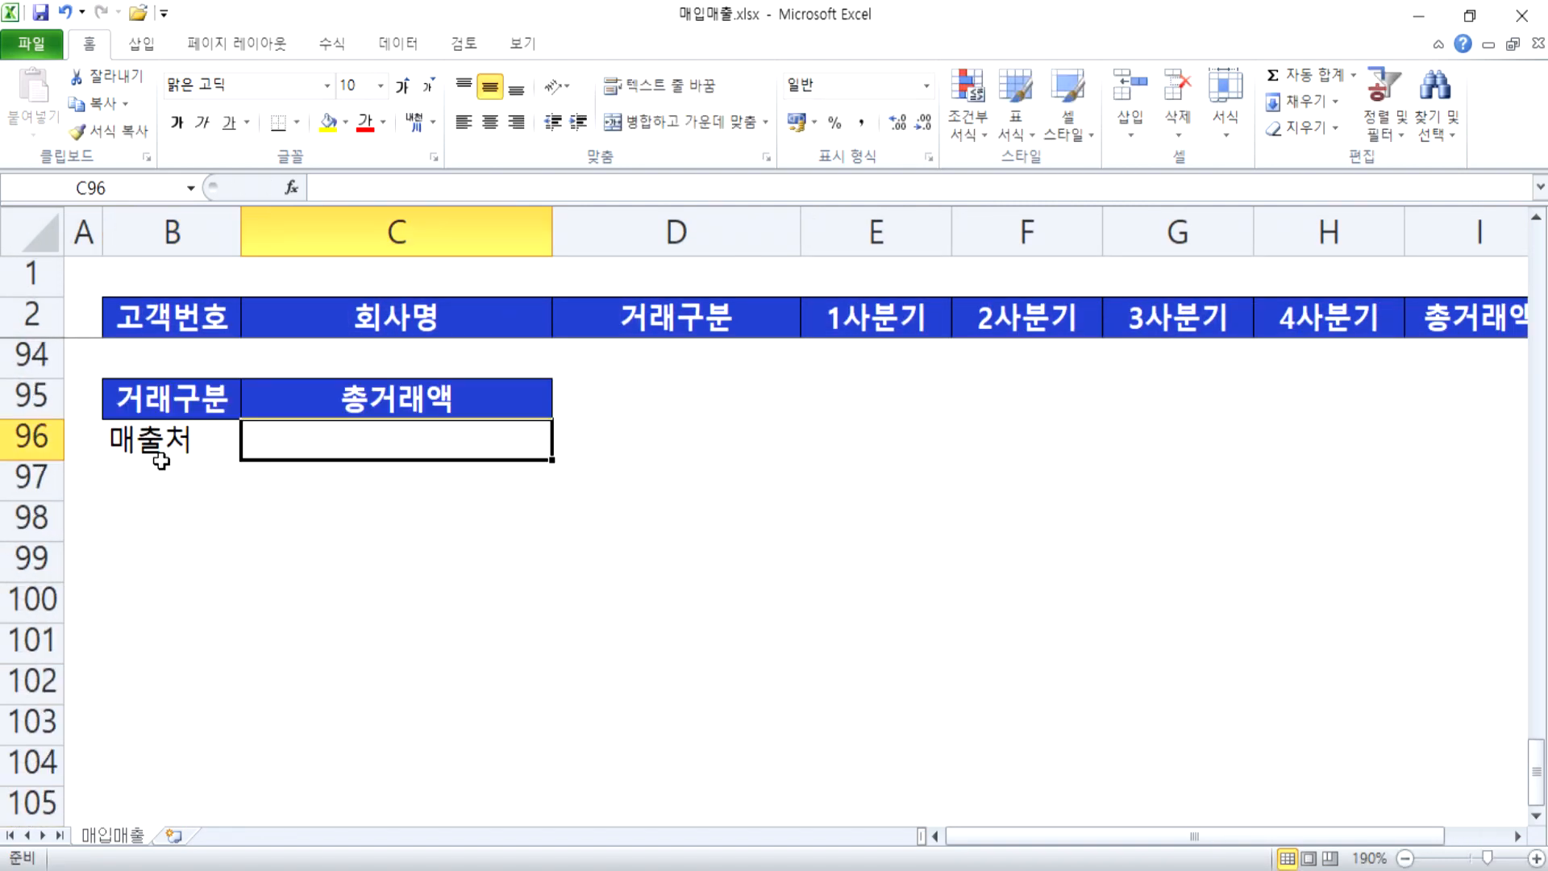
pyautogui.write('>=20000')
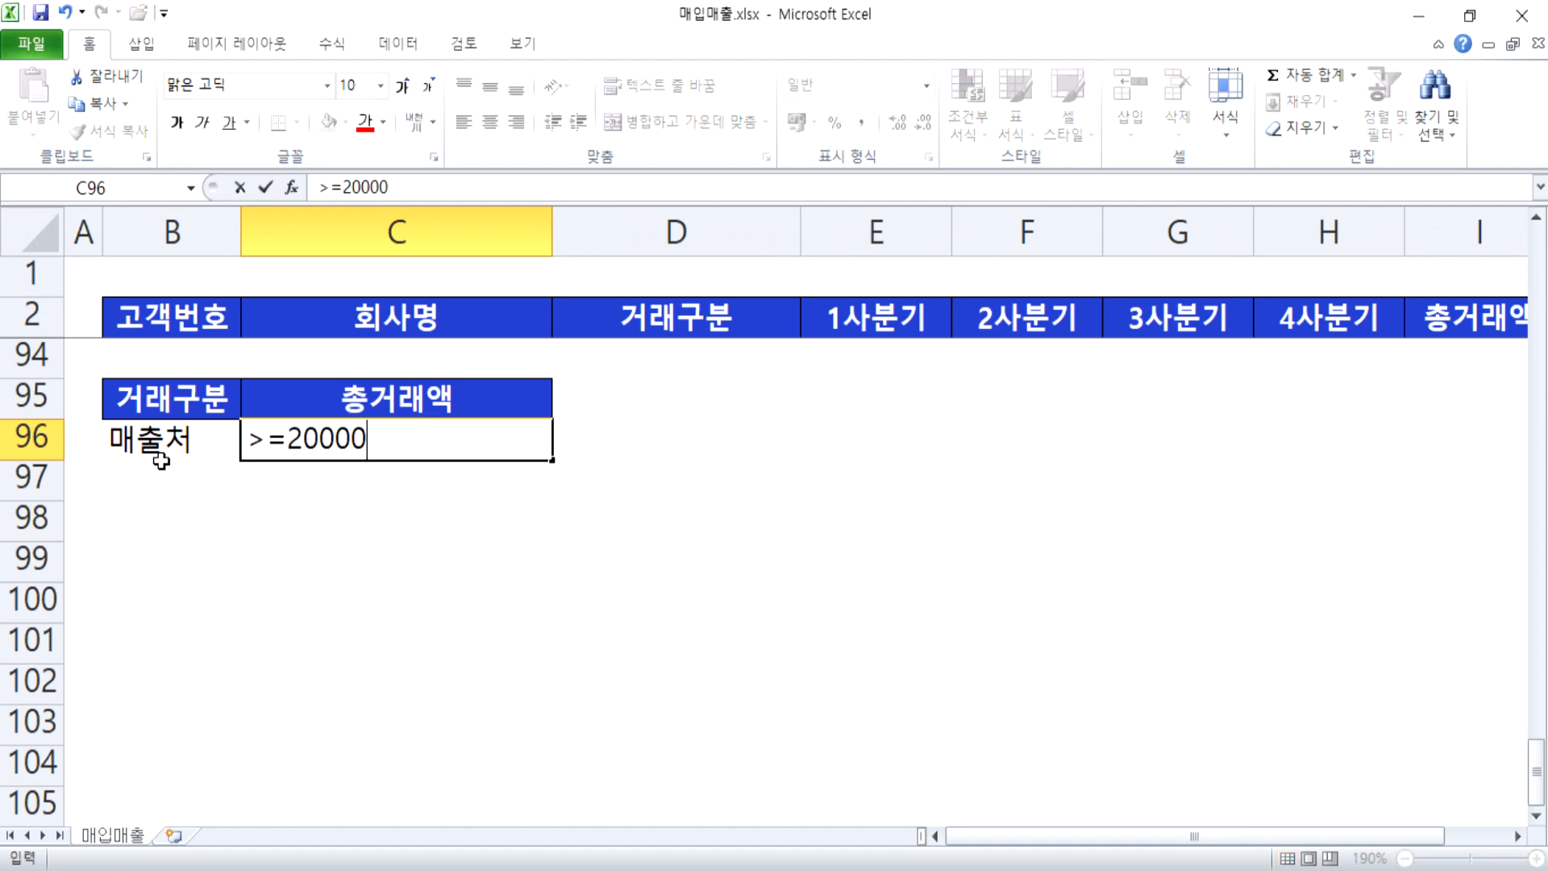
pyautogui.press('Return')
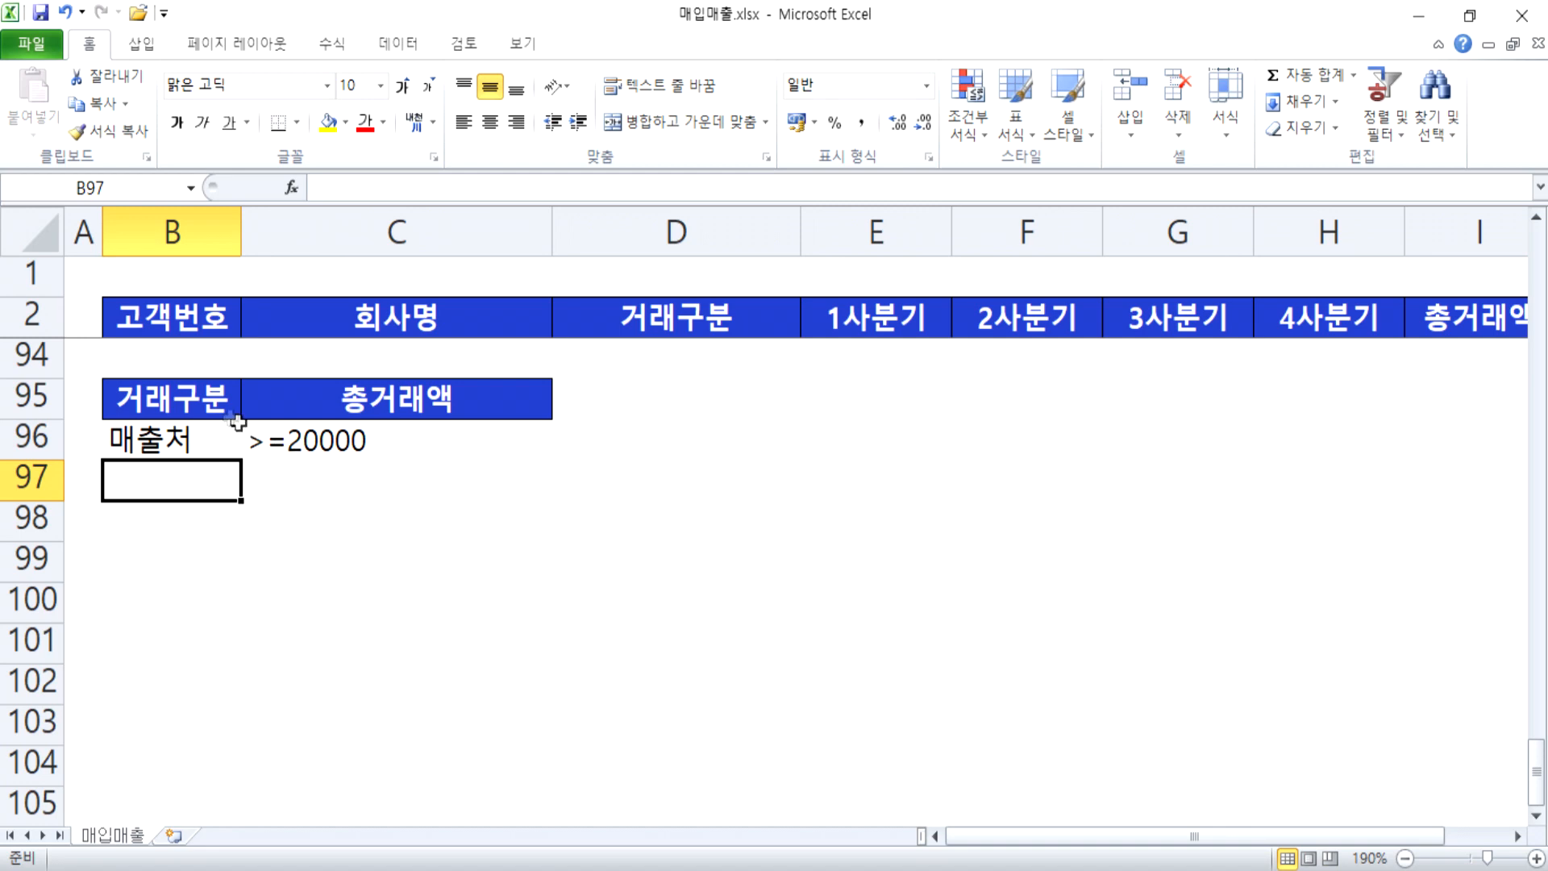
# Step: Move the >=20000 criterion down to C97 to form an OR condition, and return it to C96
pyautogui.scroll(3, 242, 466)
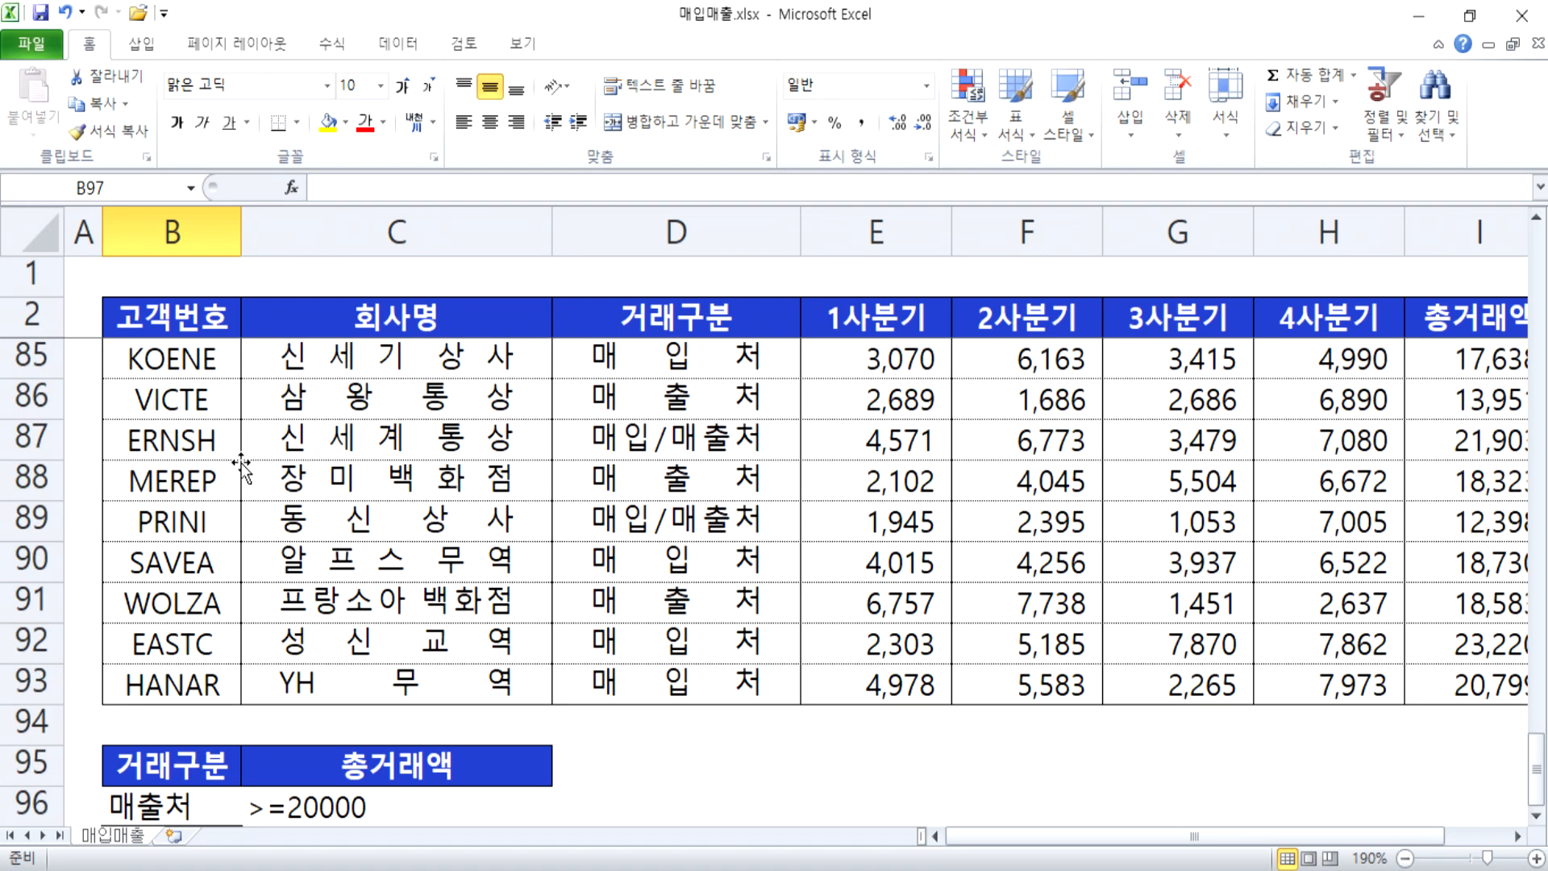
pyautogui.scroll(-2, 241, 466)
pyautogui.click(306, 560)
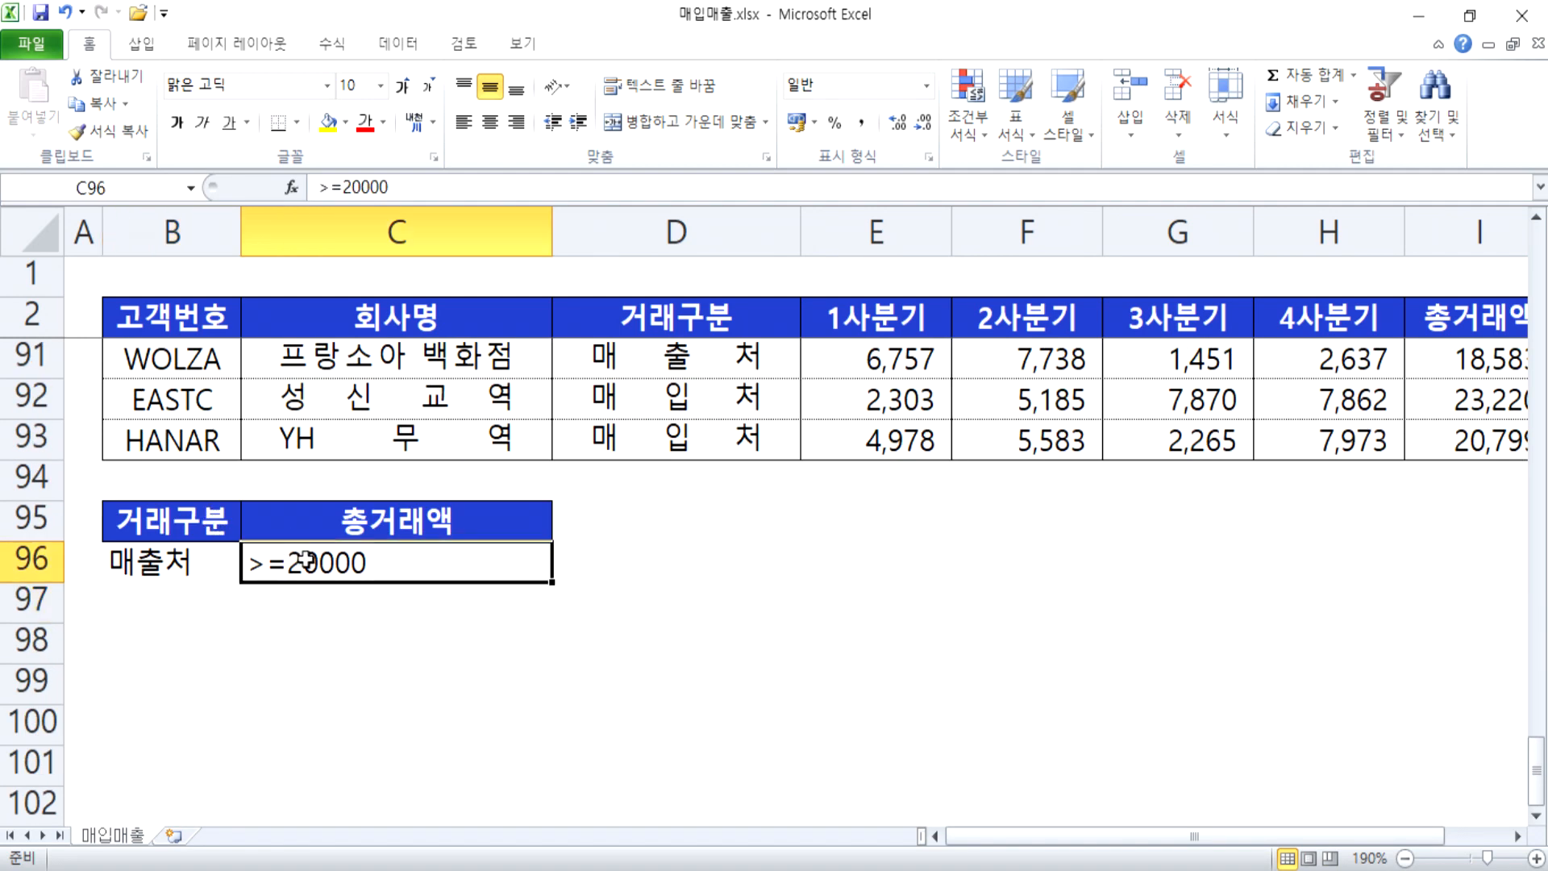
pyautogui.scroll(-1, 302, 561)
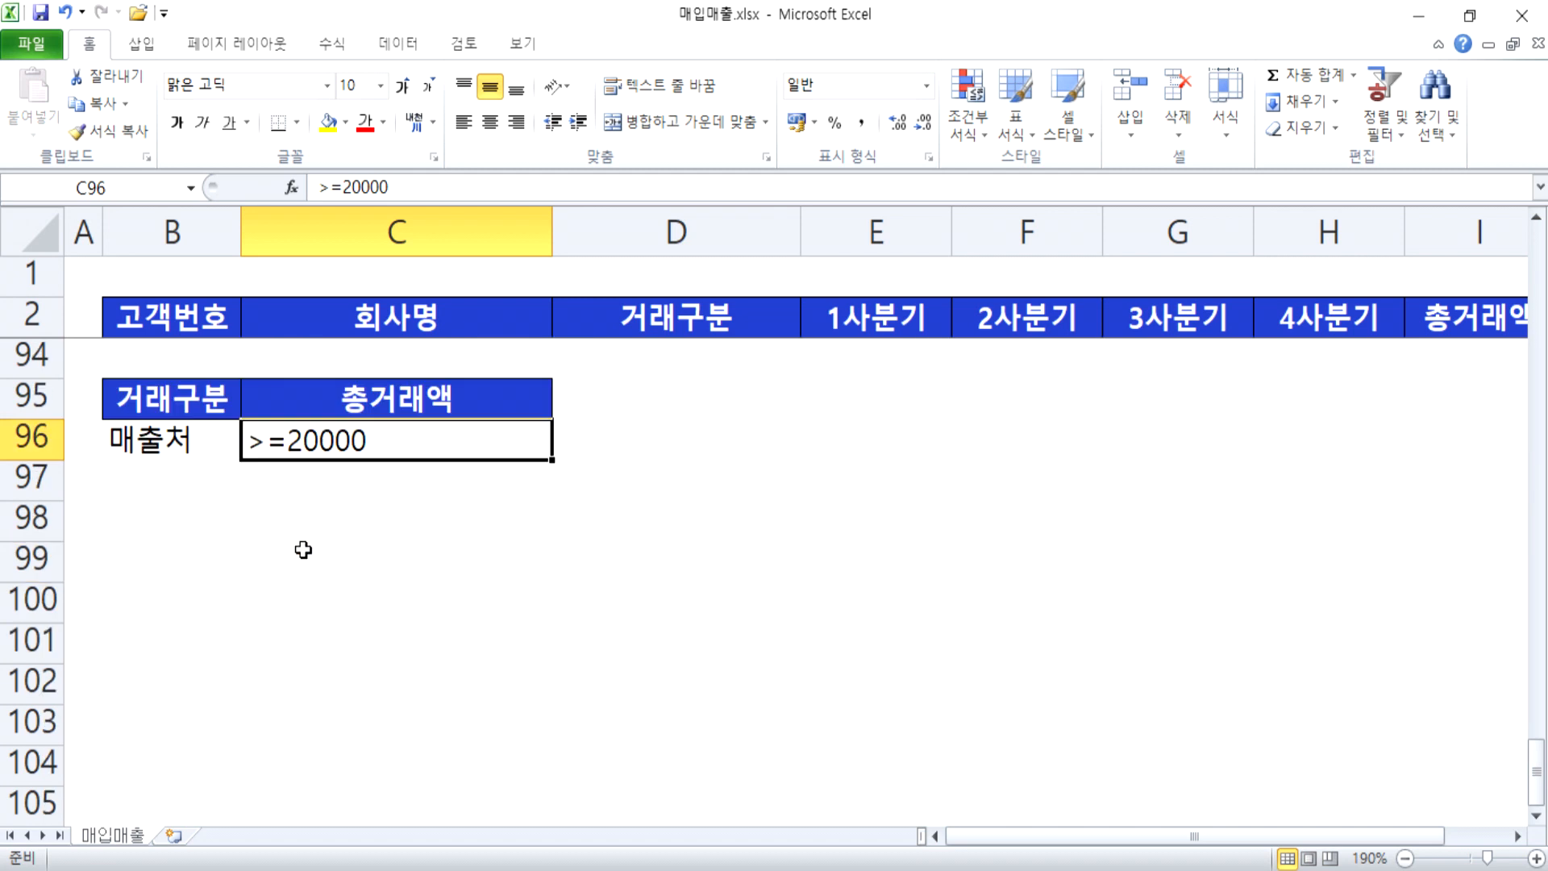
pyautogui.moveTo(318, 459); pyautogui.dragTo(320, 481)
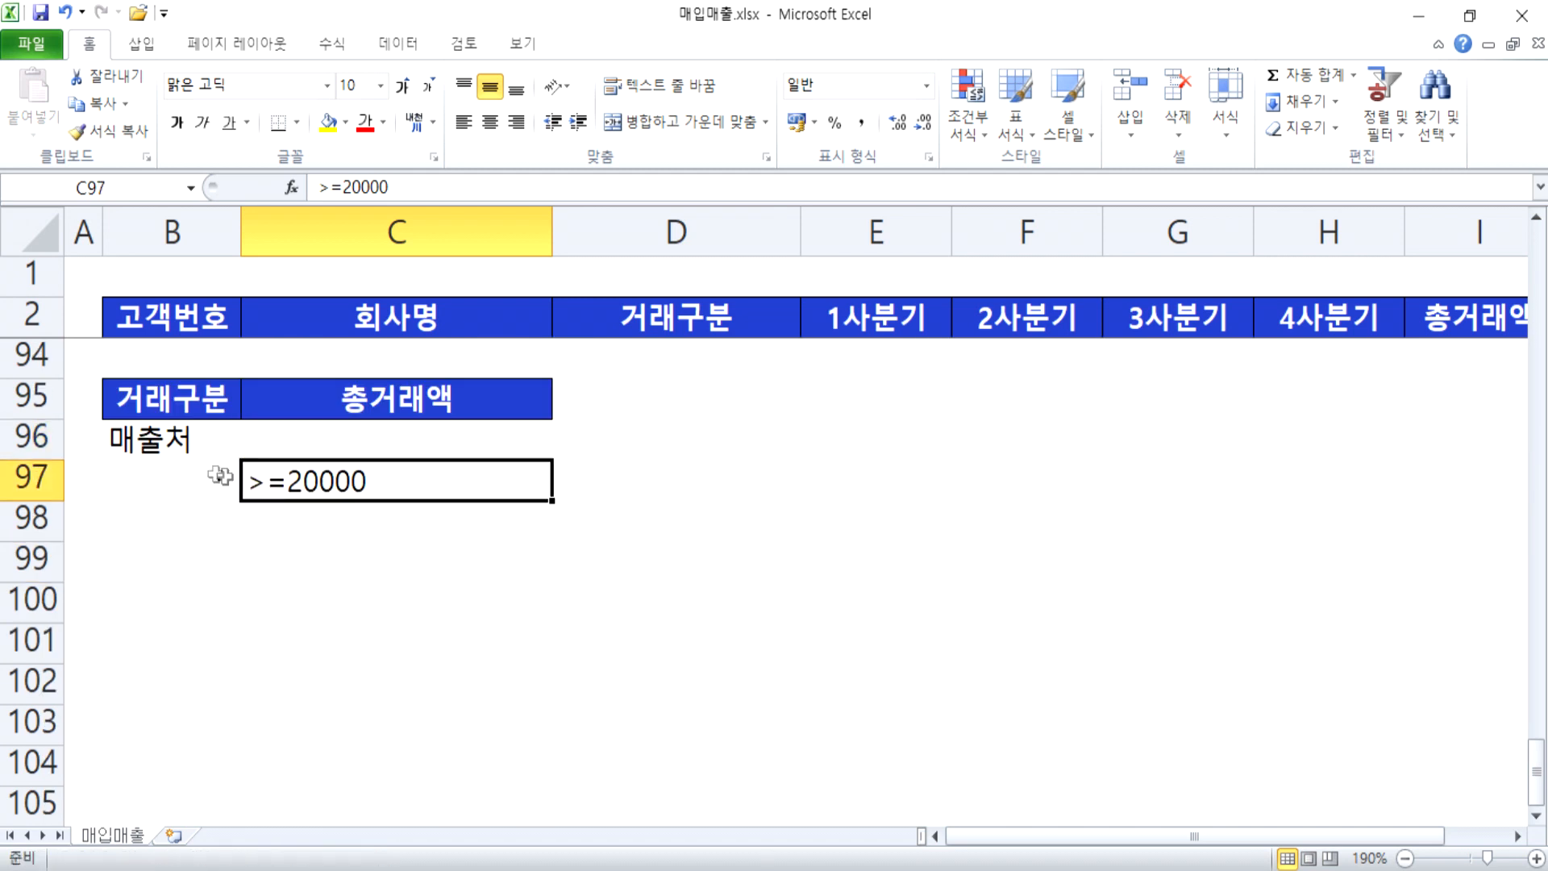
pyautogui.moveTo(145, 413); pyautogui.dragTo(417, 506)
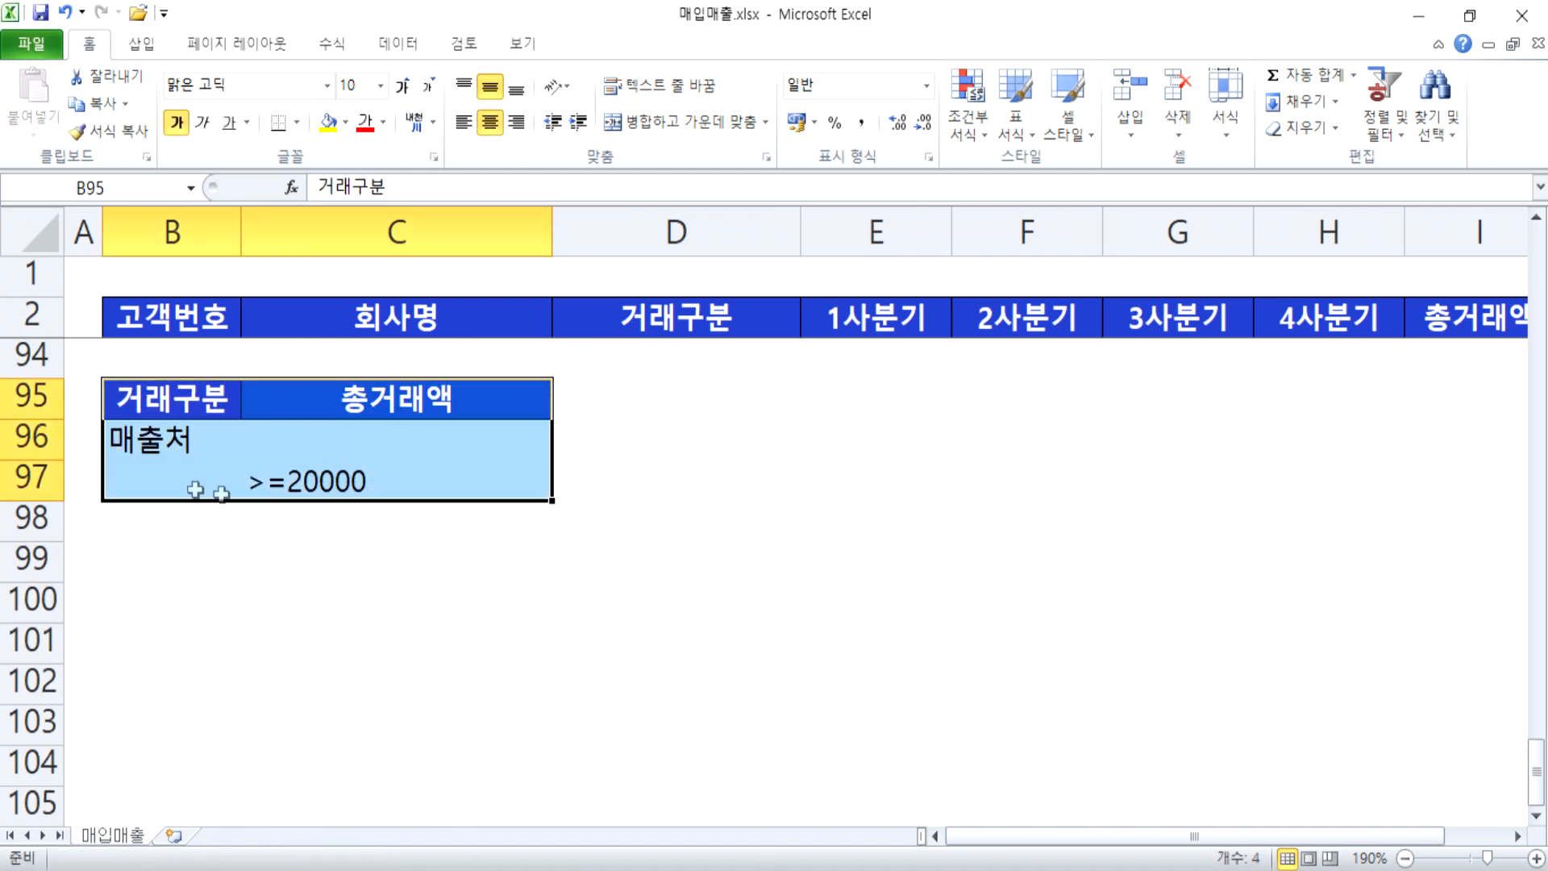
pyautogui.click(139, 447)
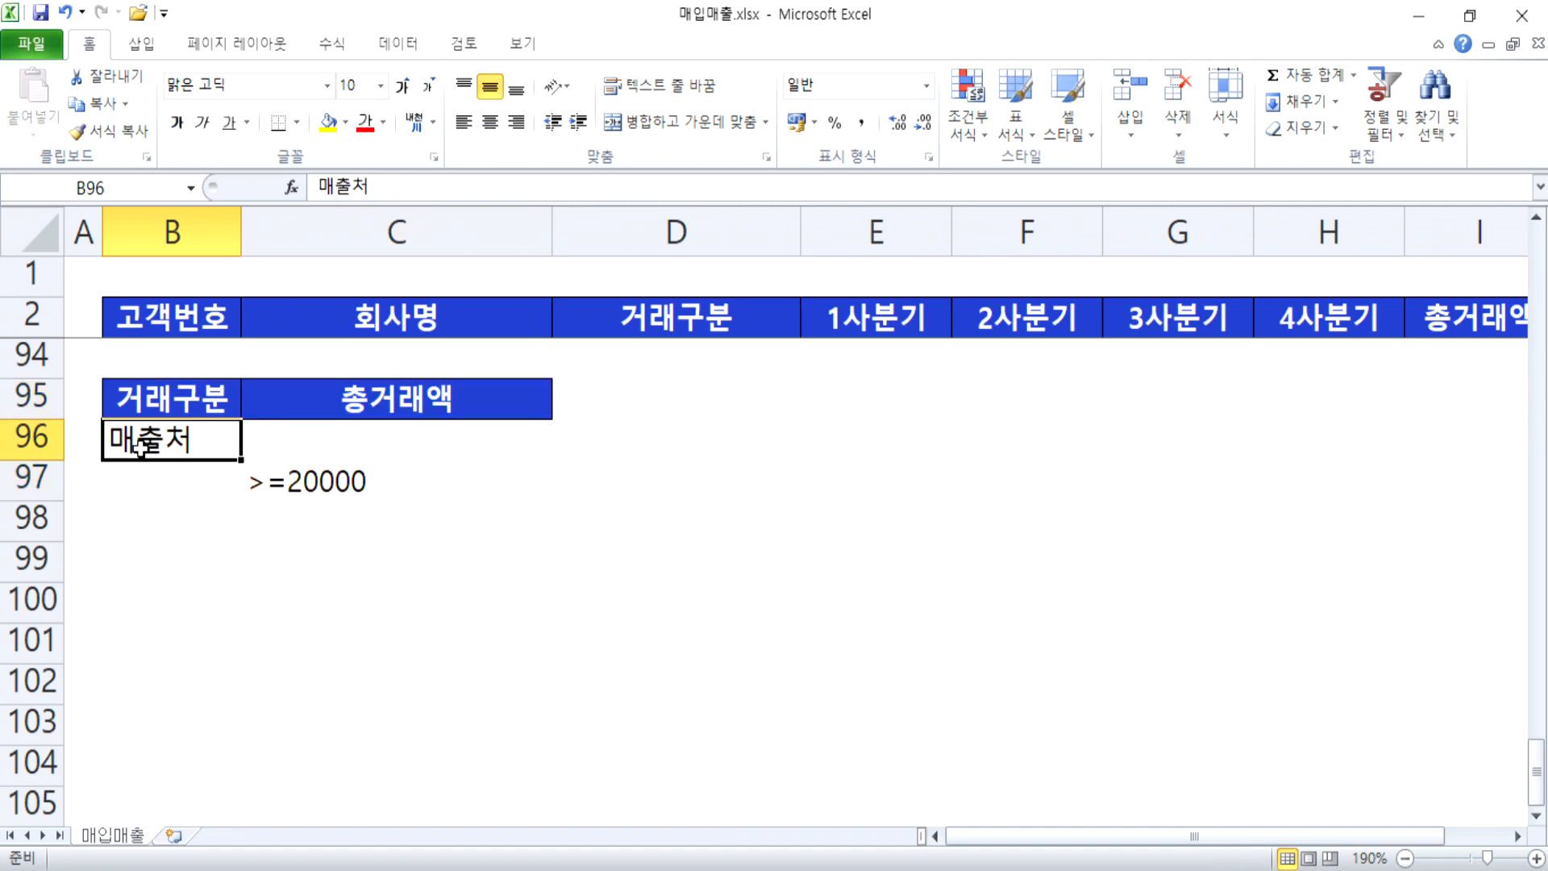
pyautogui.click(272, 479)
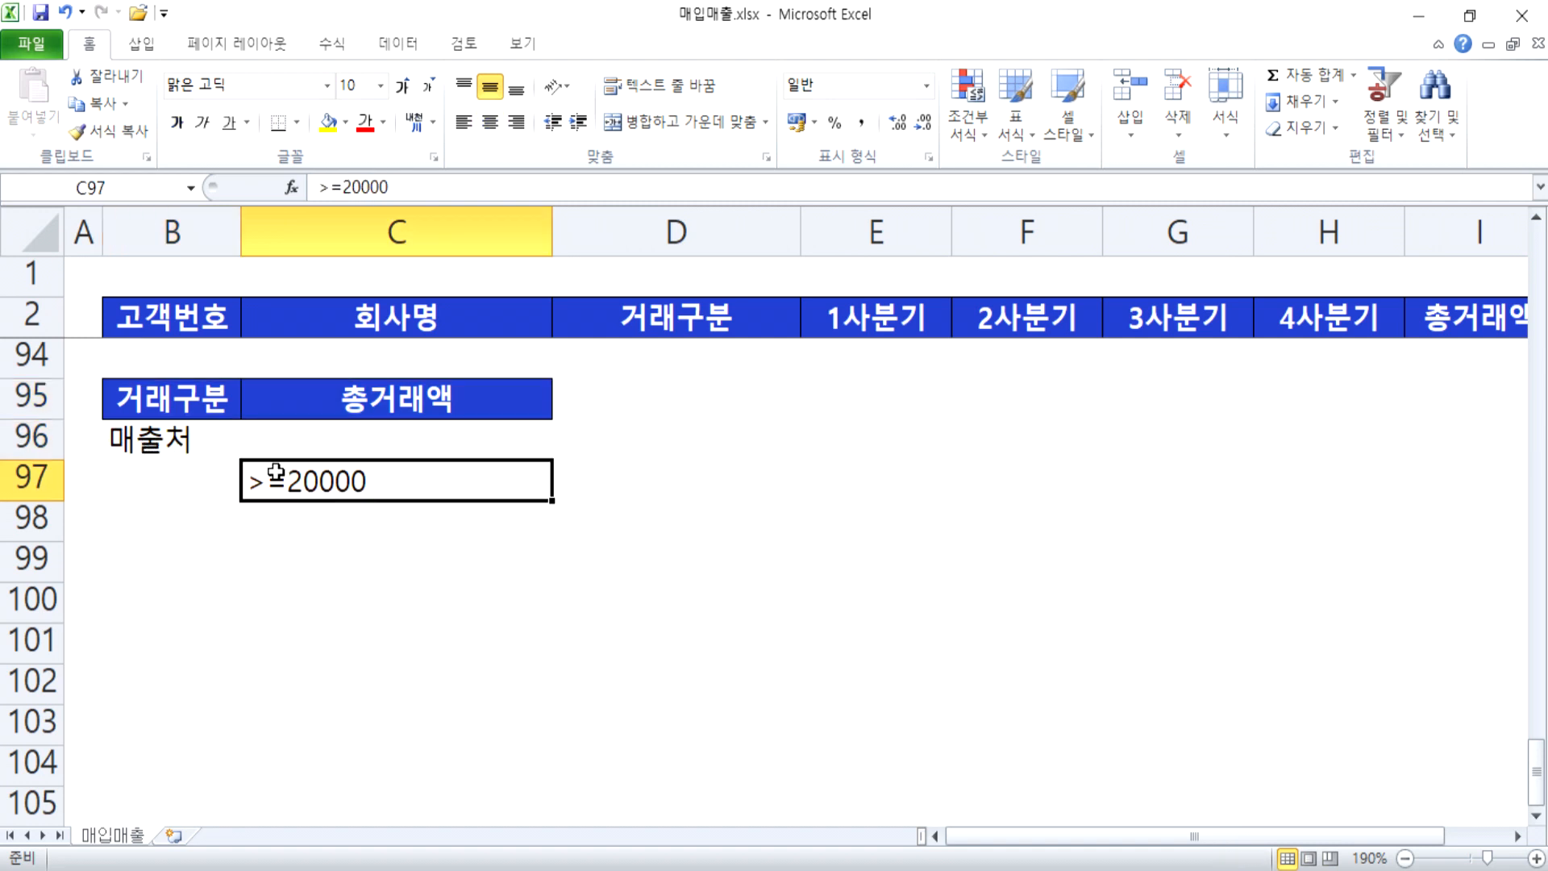
pyautogui.moveTo(282, 462); pyautogui.dragTo(380, 428)
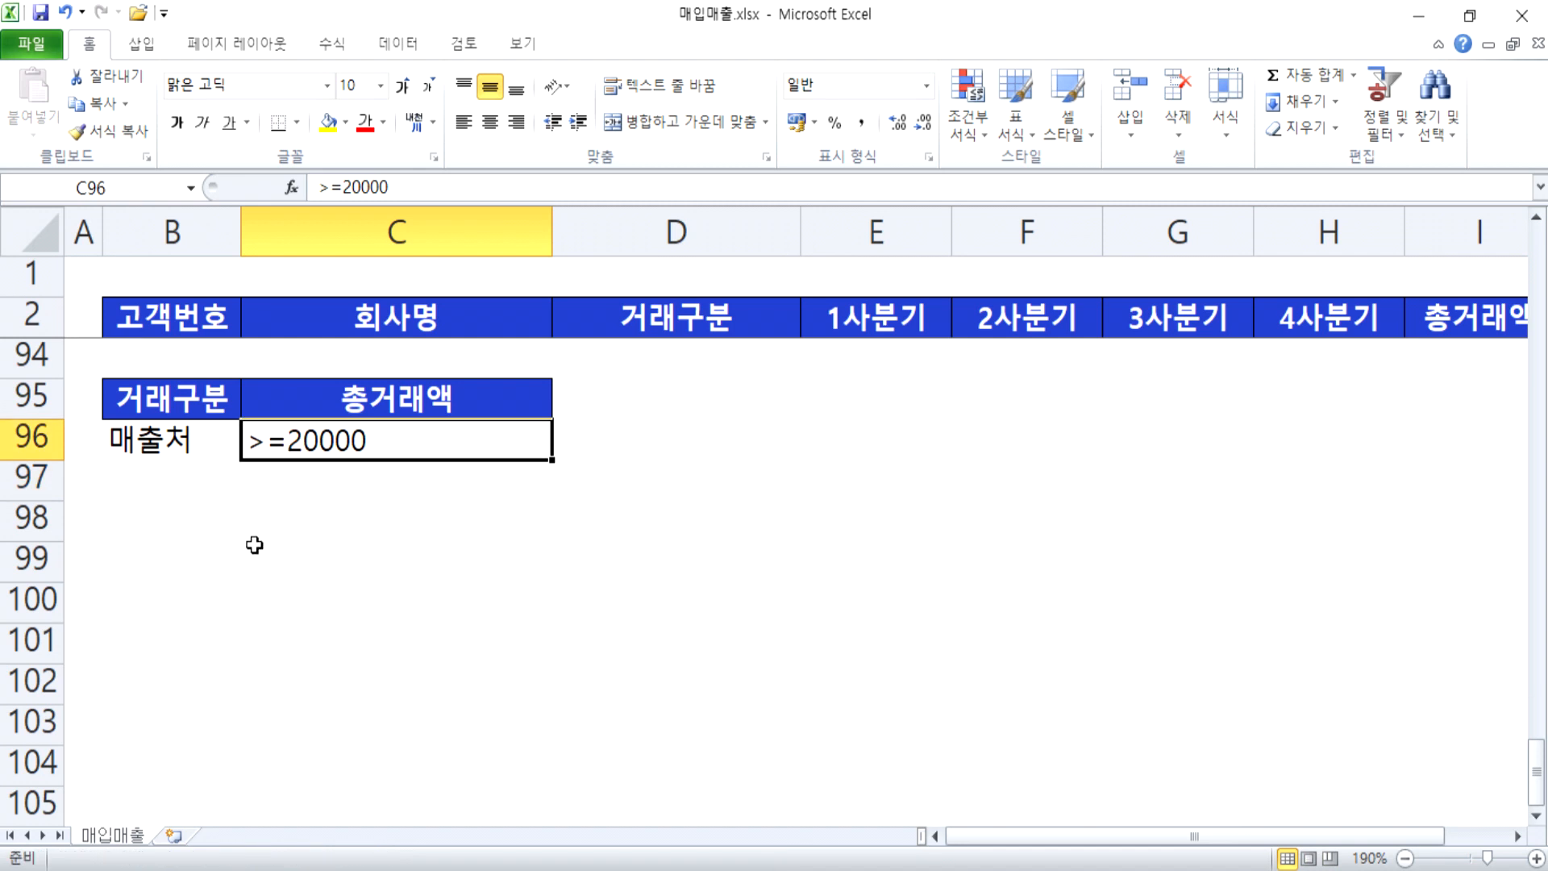
# Step: Start an Advanced Filter on the transaction table, using a cell inside the list as the starting point
pyautogui.scroll(-1, 254, 545)
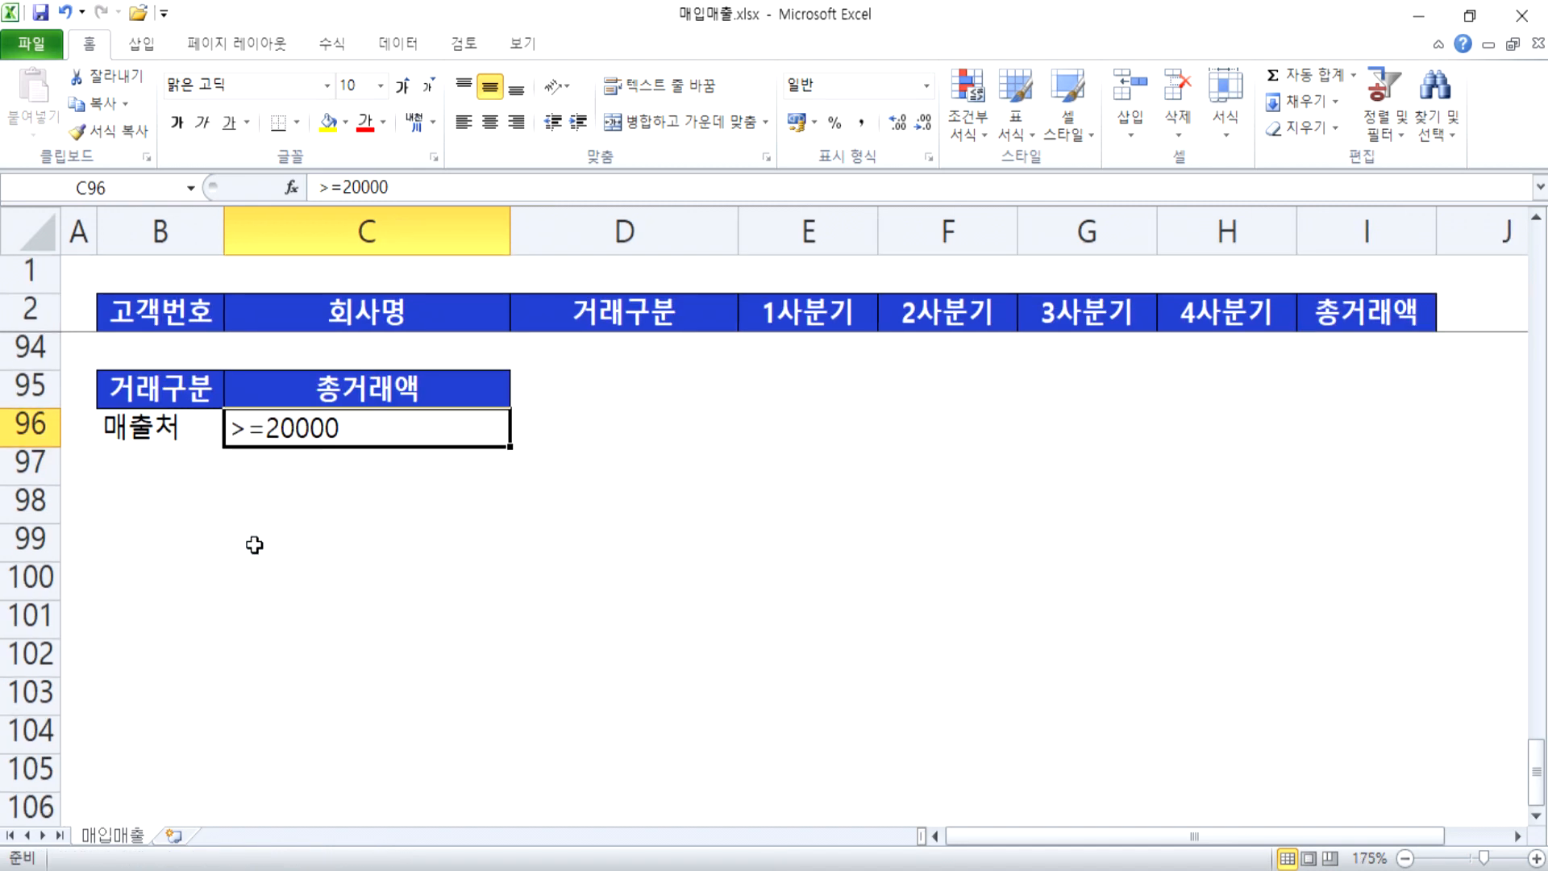
pyautogui.scroll(-1, 253, 540)
pyautogui.scroll(1, 253, 535)
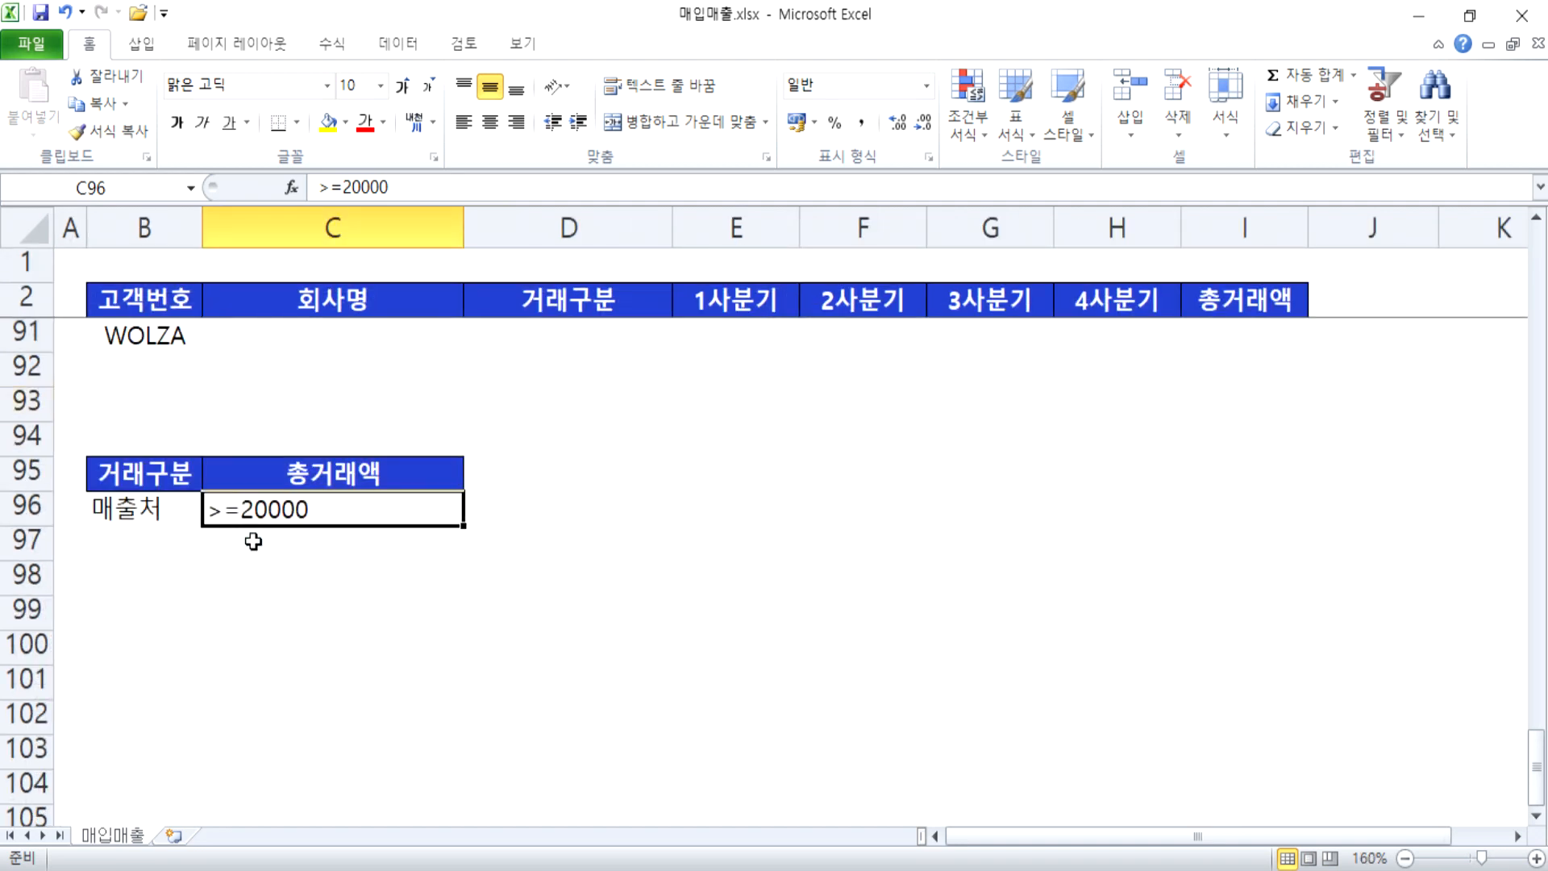
pyautogui.click(355, 371)
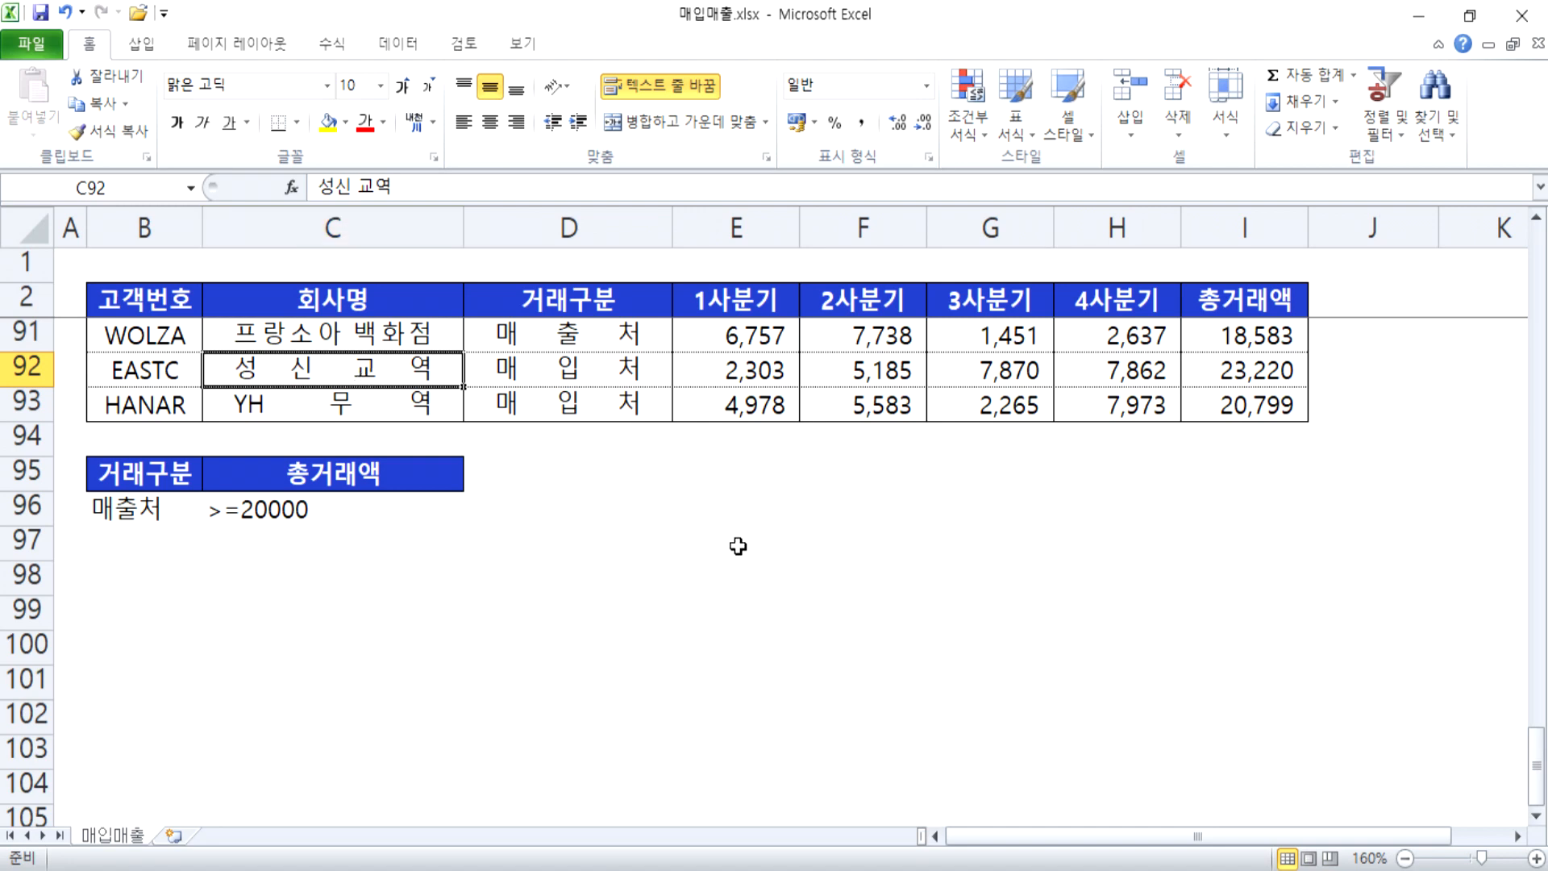
pyautogui.click(697, 537)
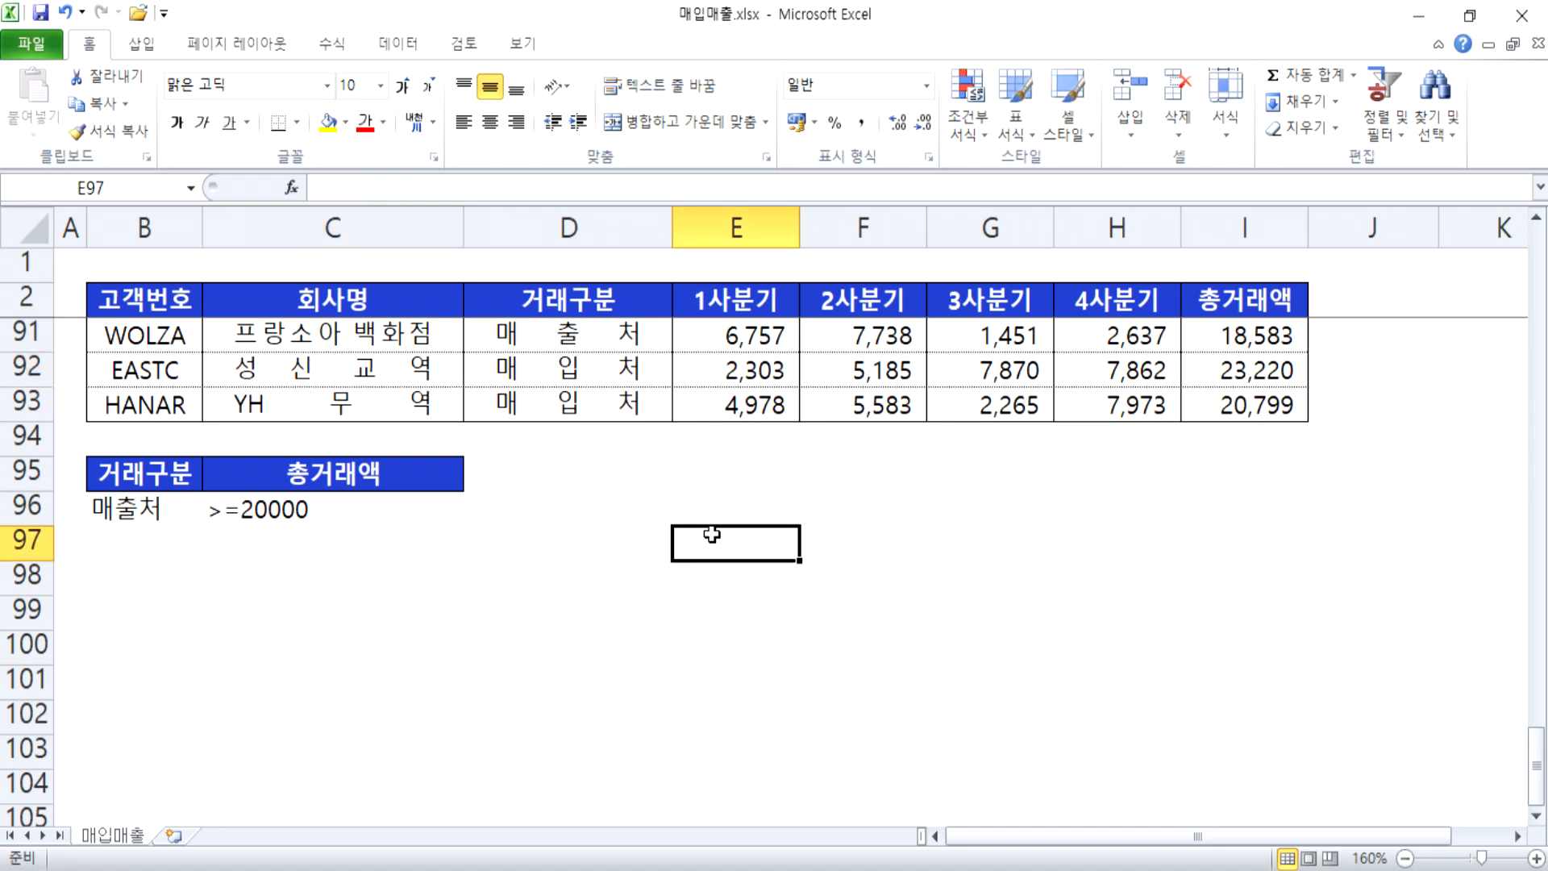
pyautogui.scroll(3, 712, 535)
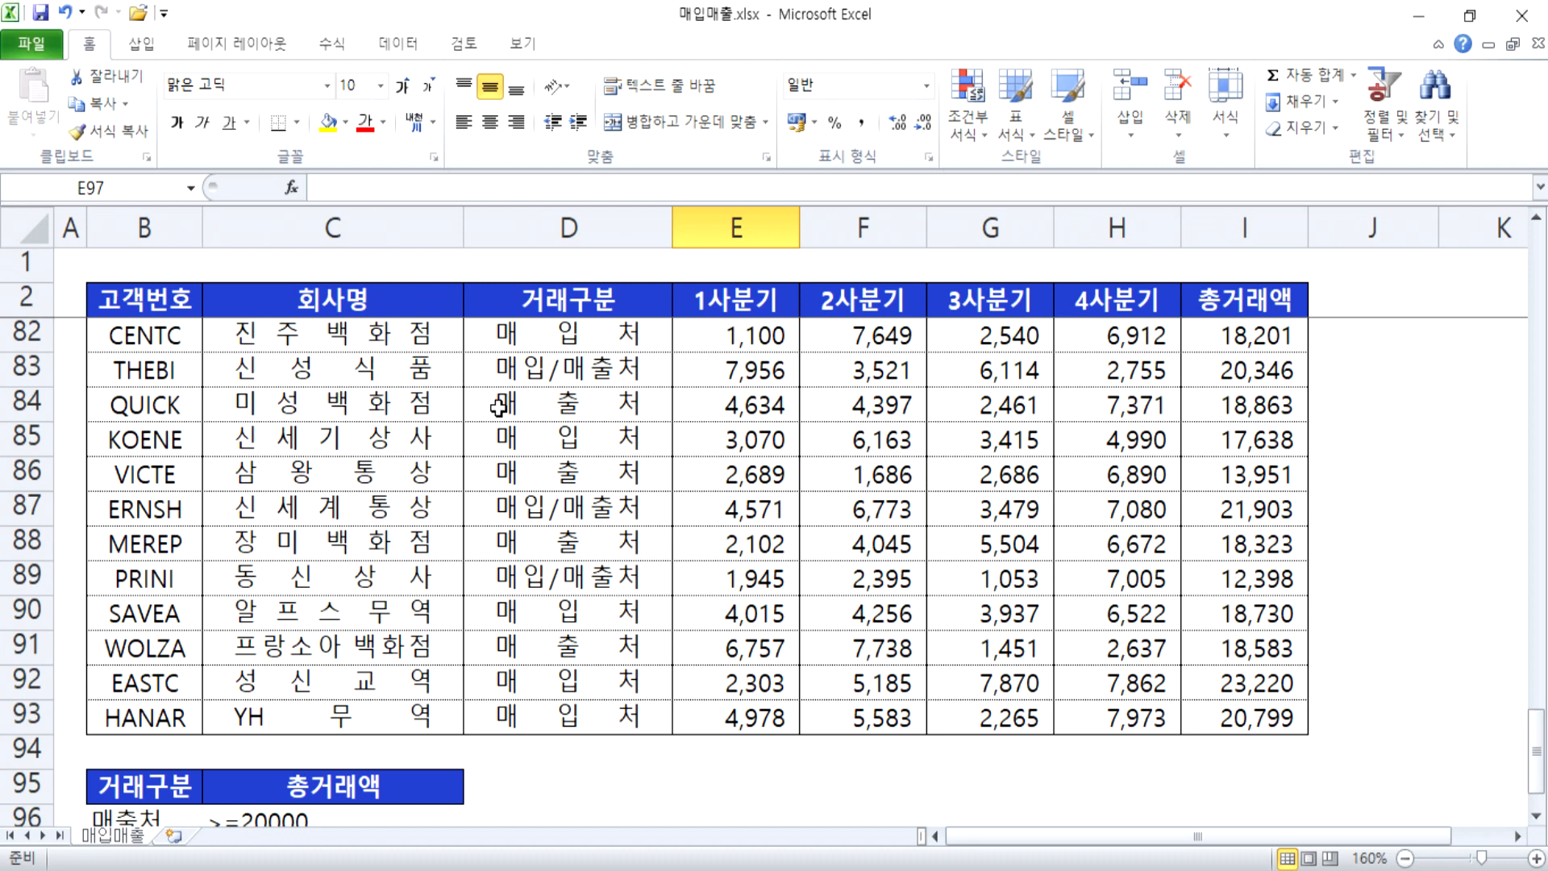
pyautogui.scroll(-2, 499, 406)
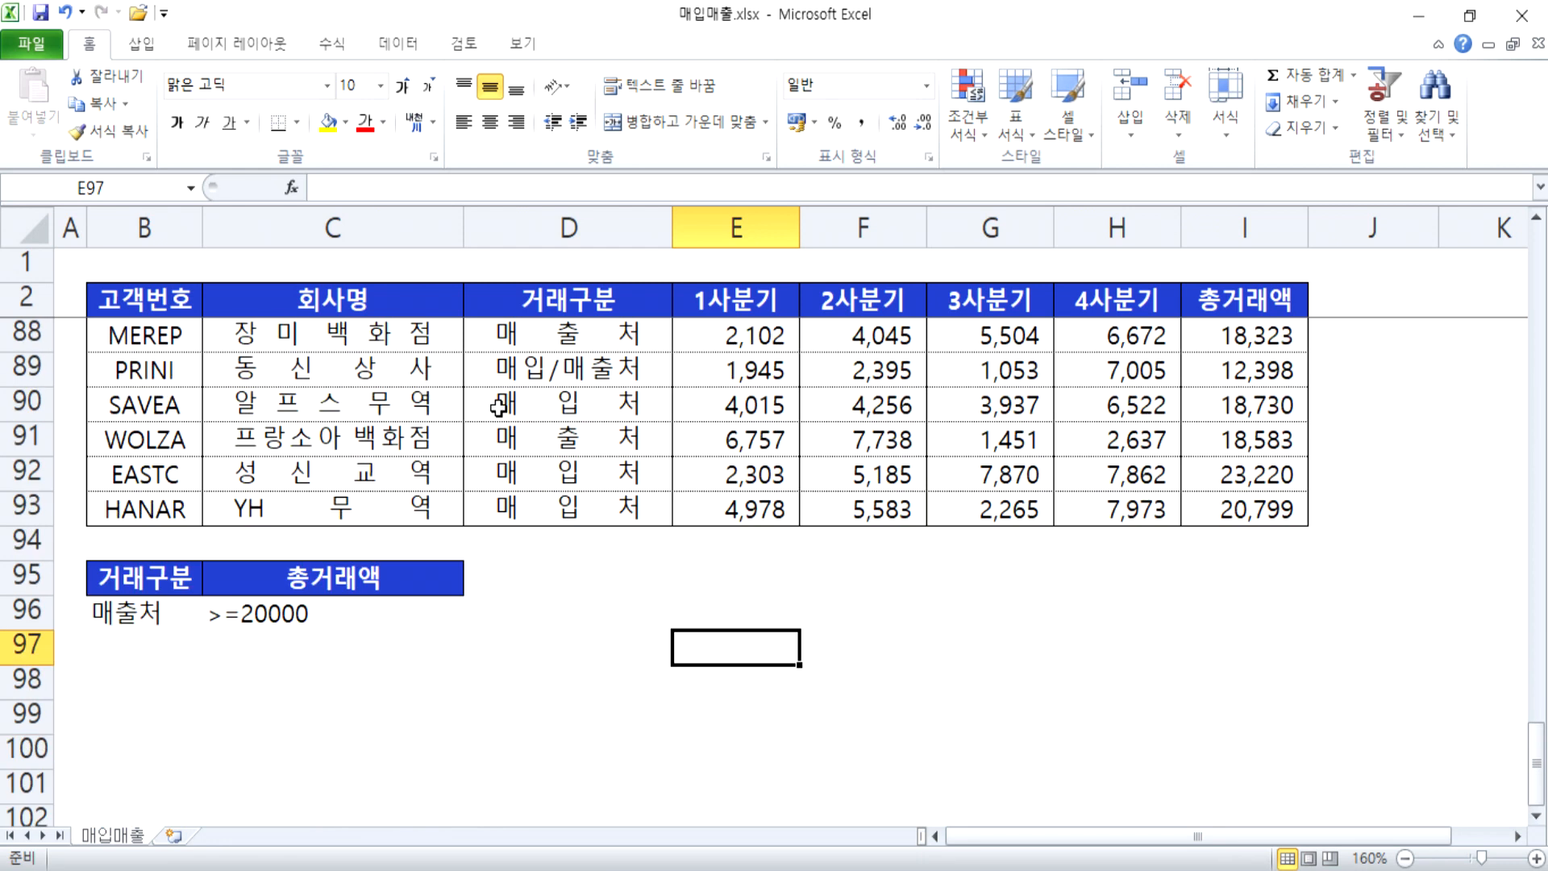
pyautogui.click(511, 478)
pyautogui.click(332, 43)
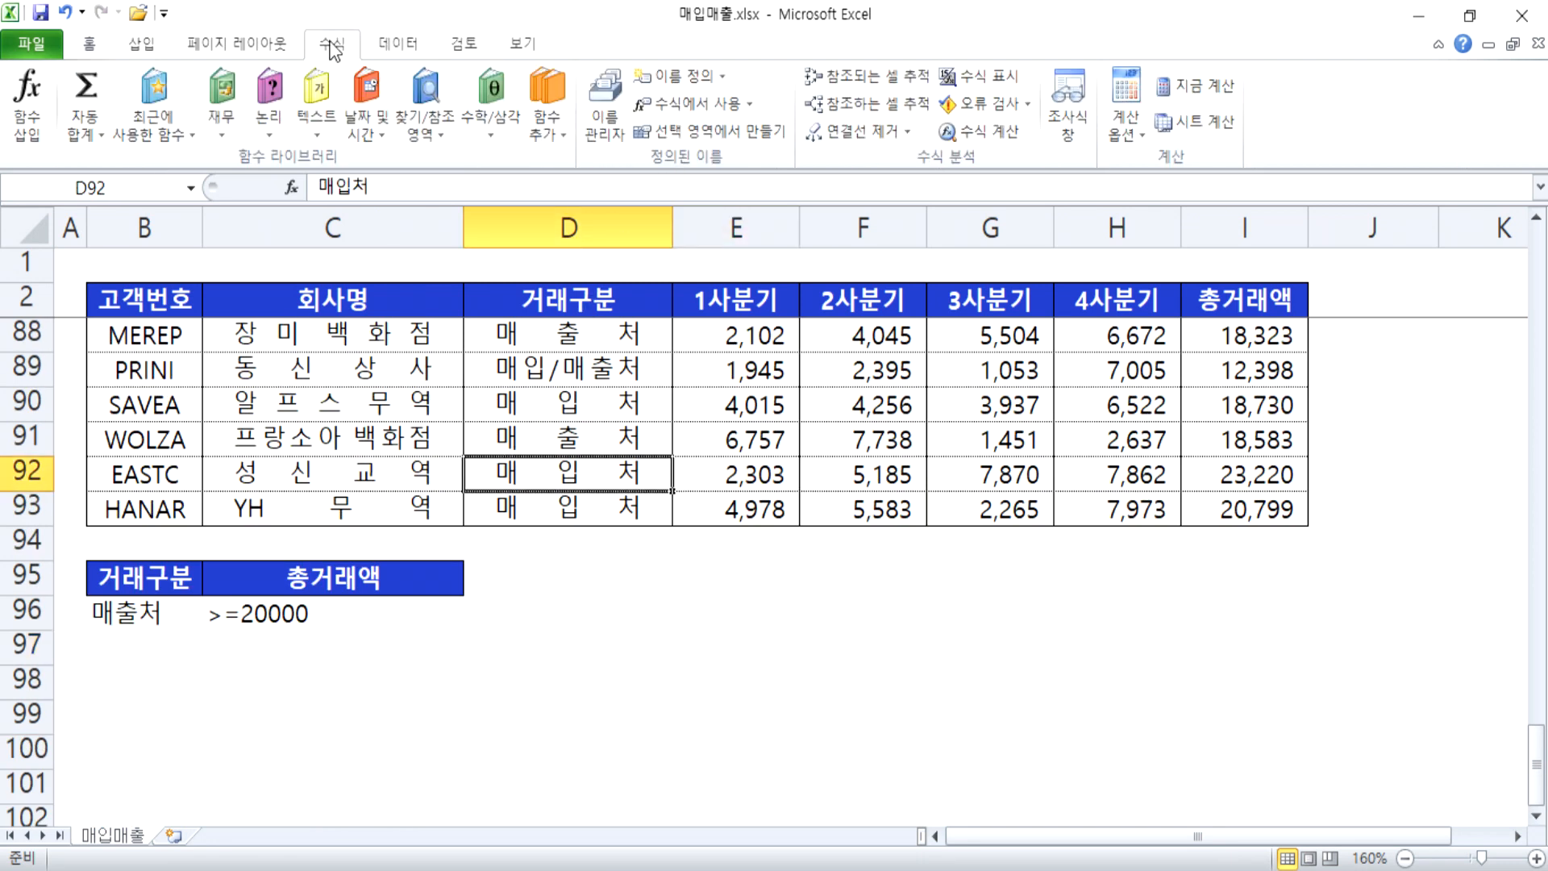
pyautogui.click(398, 43)
pyautogui.click(587, 133)
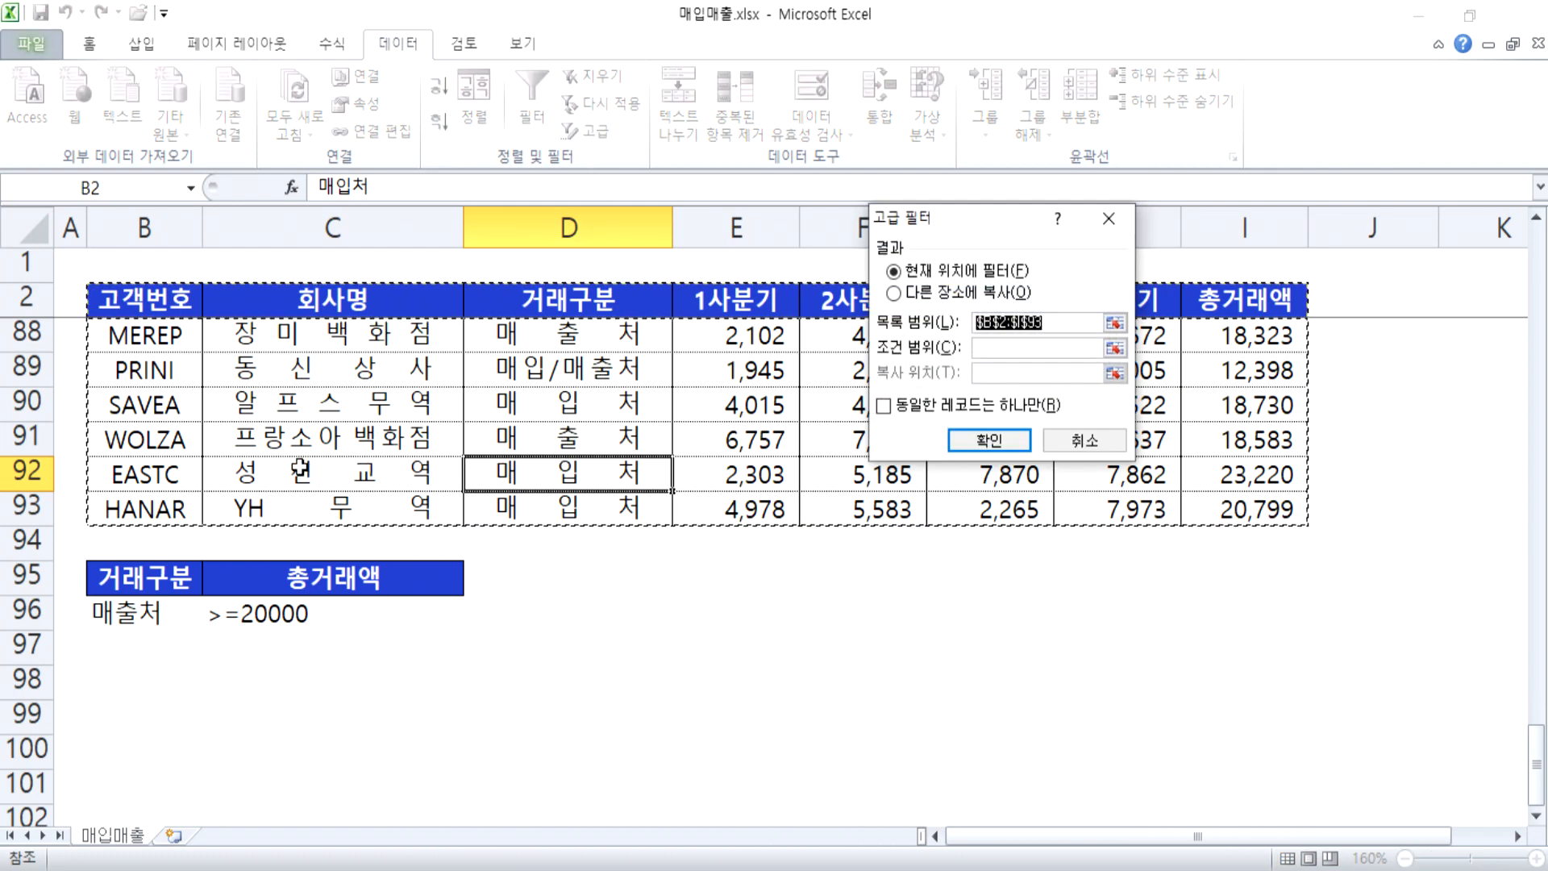
# Step: Set the Advanced Filter to copy results to another location and use B95:C96 as the criteria range
pyautogui.scroll(1, 371, 466)
pyautogui.scroll(-2, 115, 317)
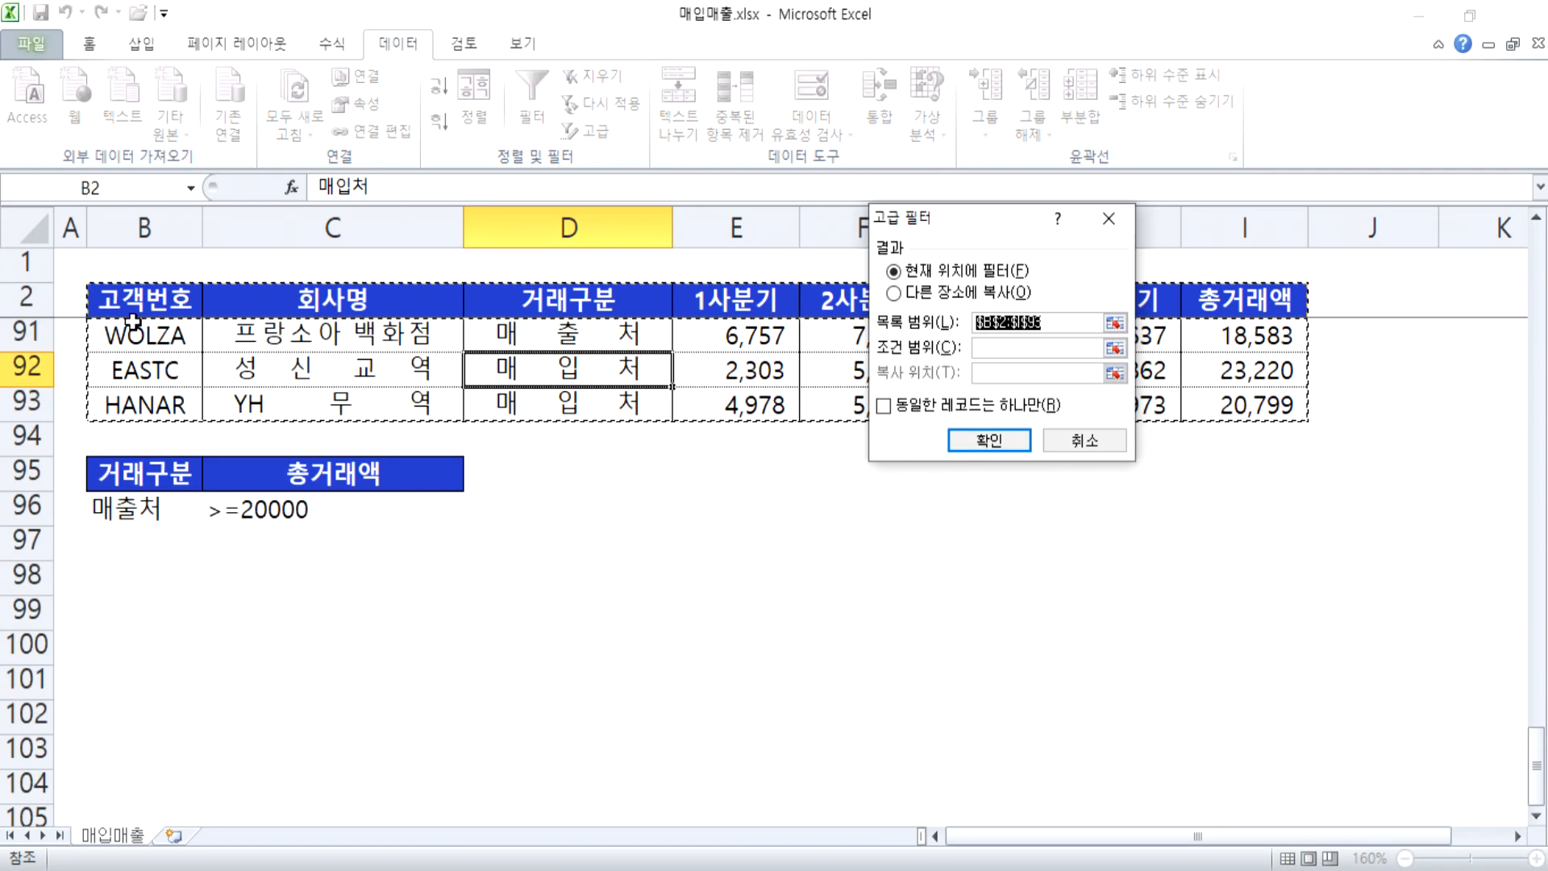
pyautogui.click(919, 291)
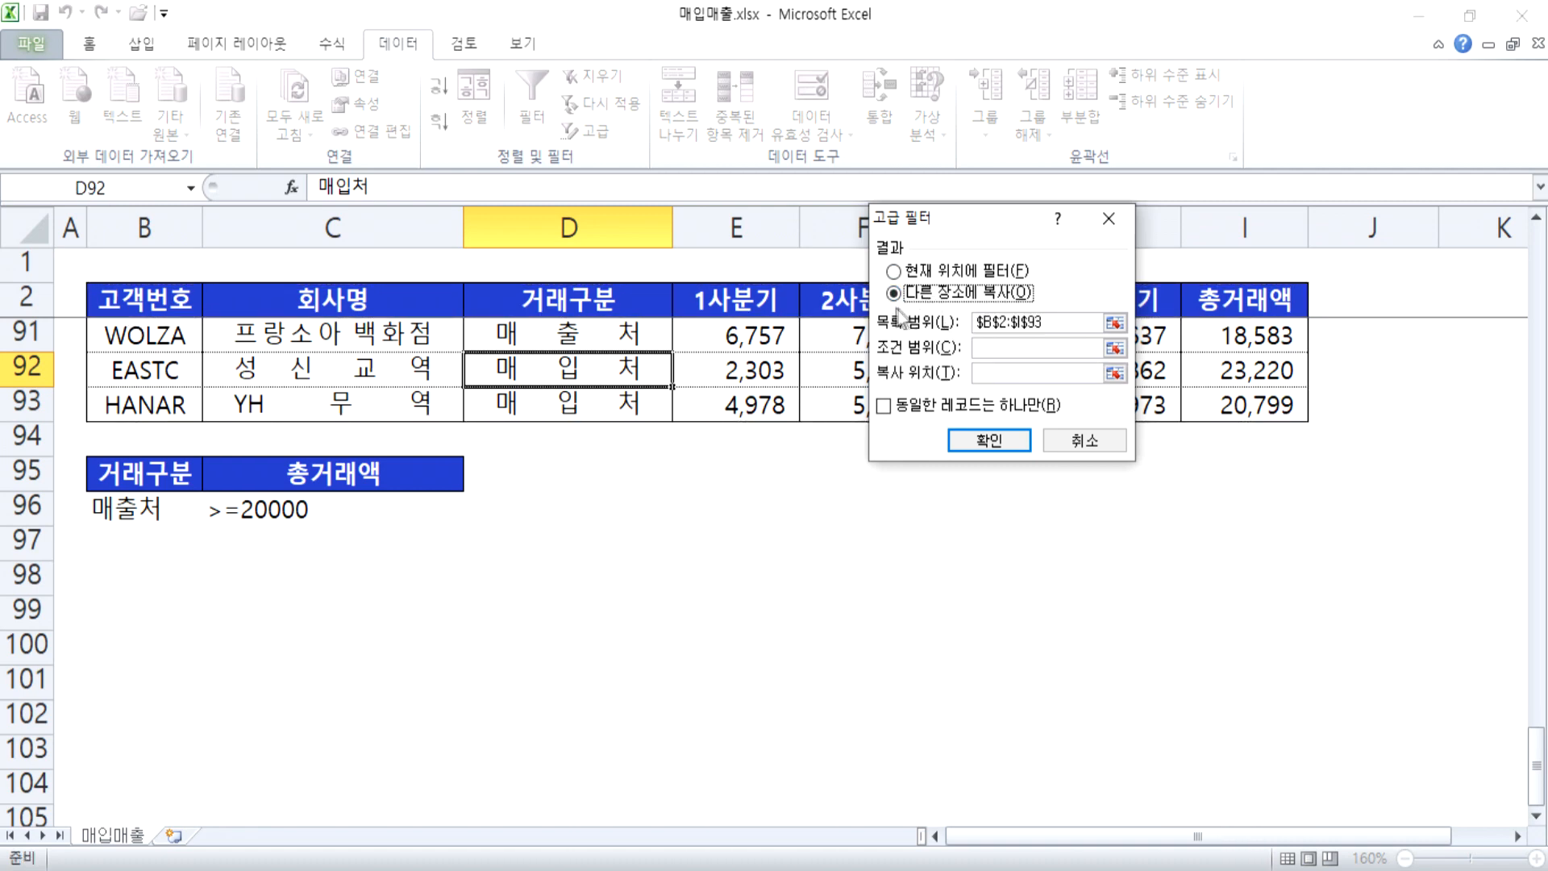
pyautogui.click(992, 349)
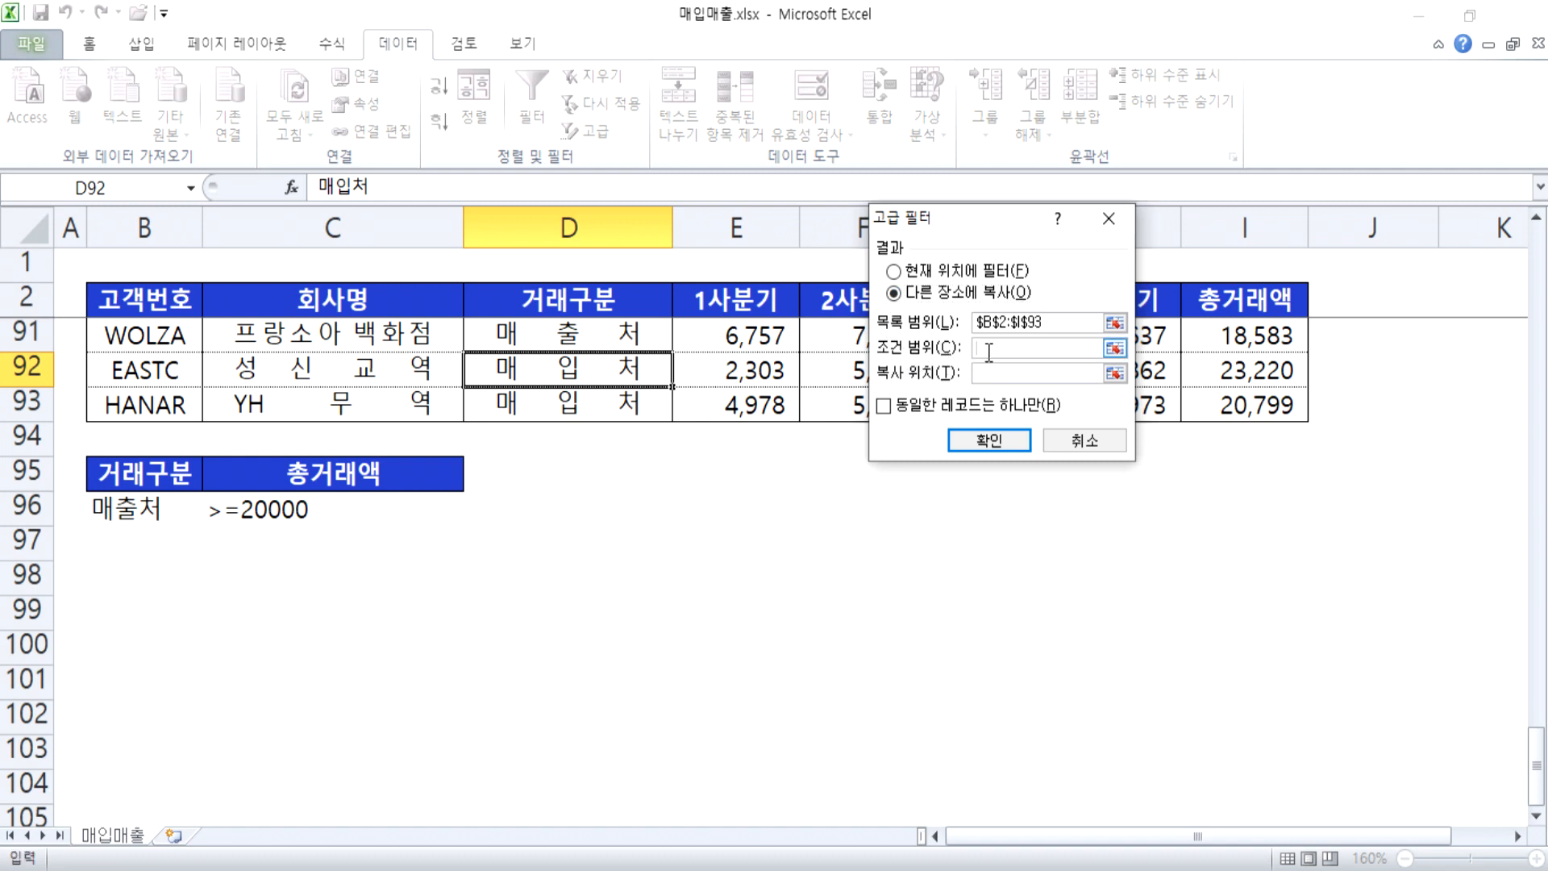
pyautogui.moveTo(143, 476); pyautogui.dragTo(316, 503)
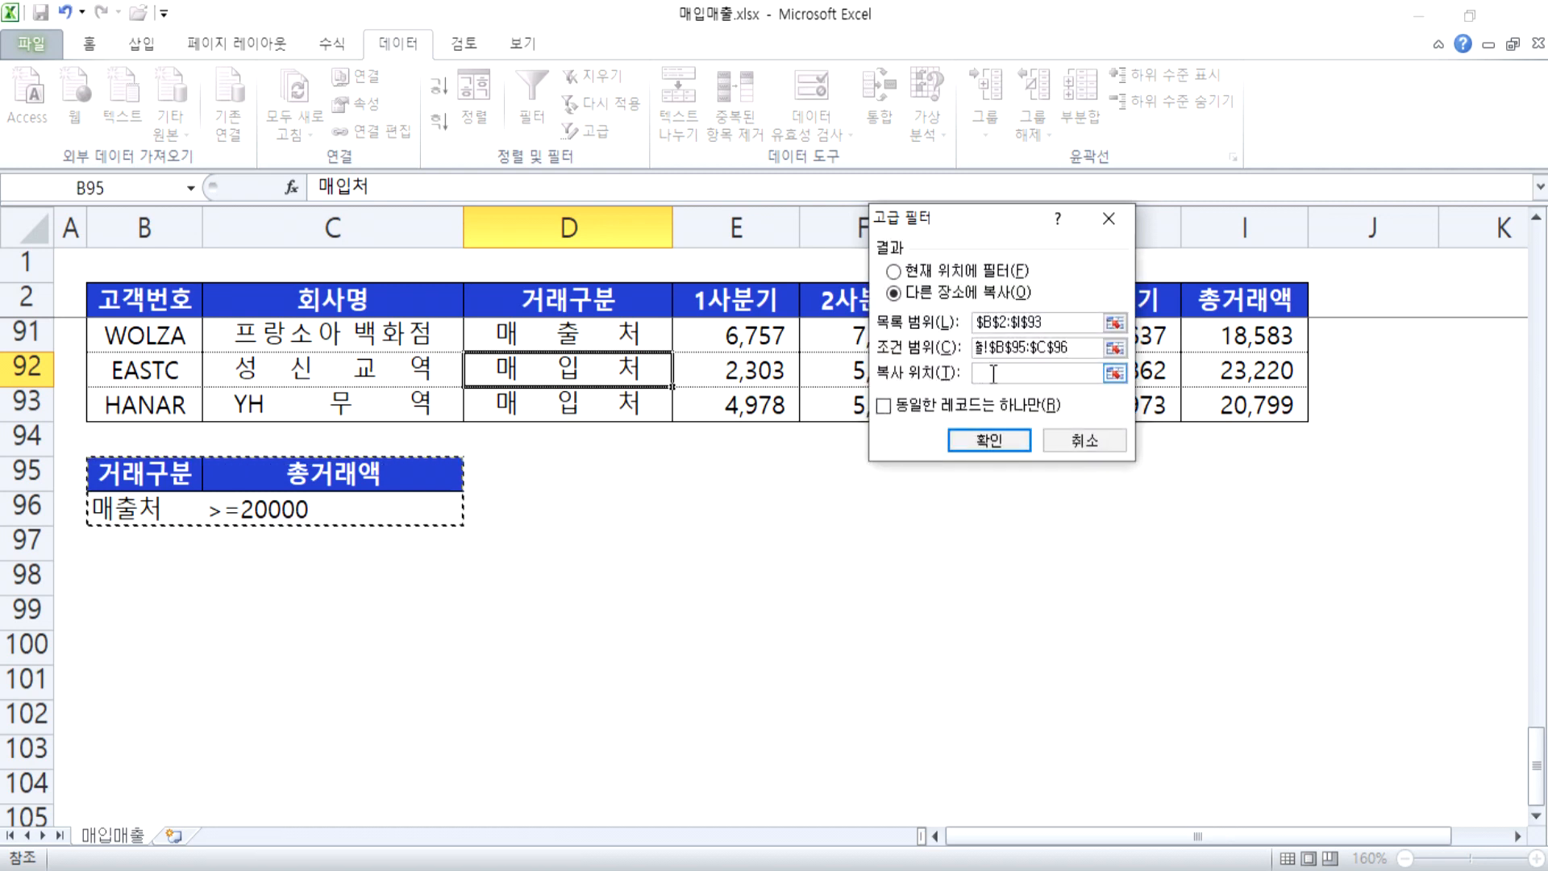
# Step: Set the filter's copy destination to B100 and run the Advanced Filter
pyautogui.click(993, 373)
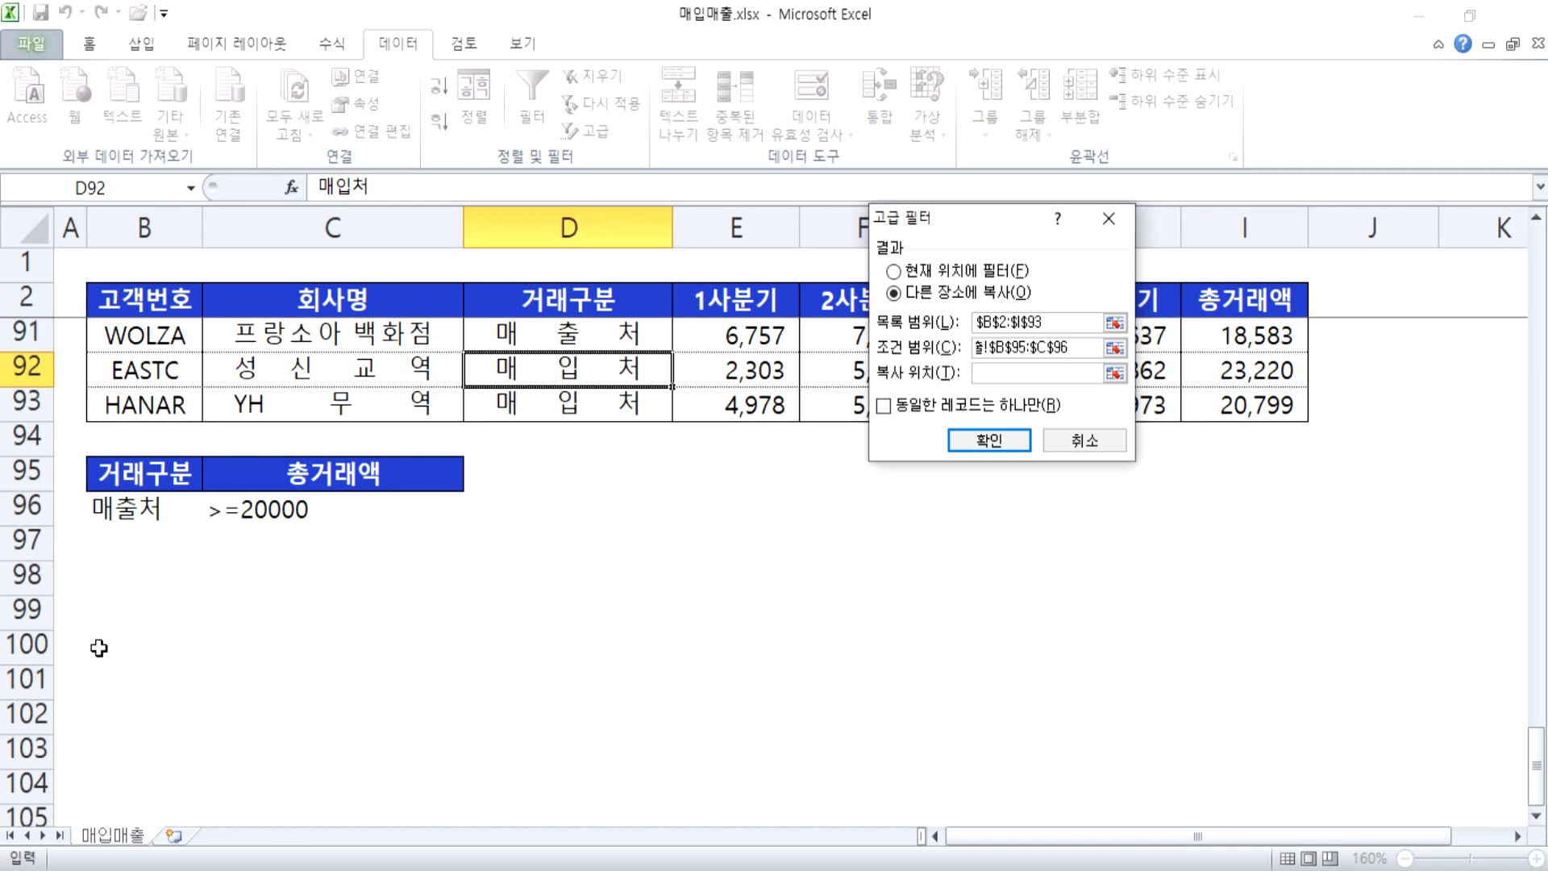
pyautogui.click(95, 582)
pyautogui.scroll(-1, 100, 573)
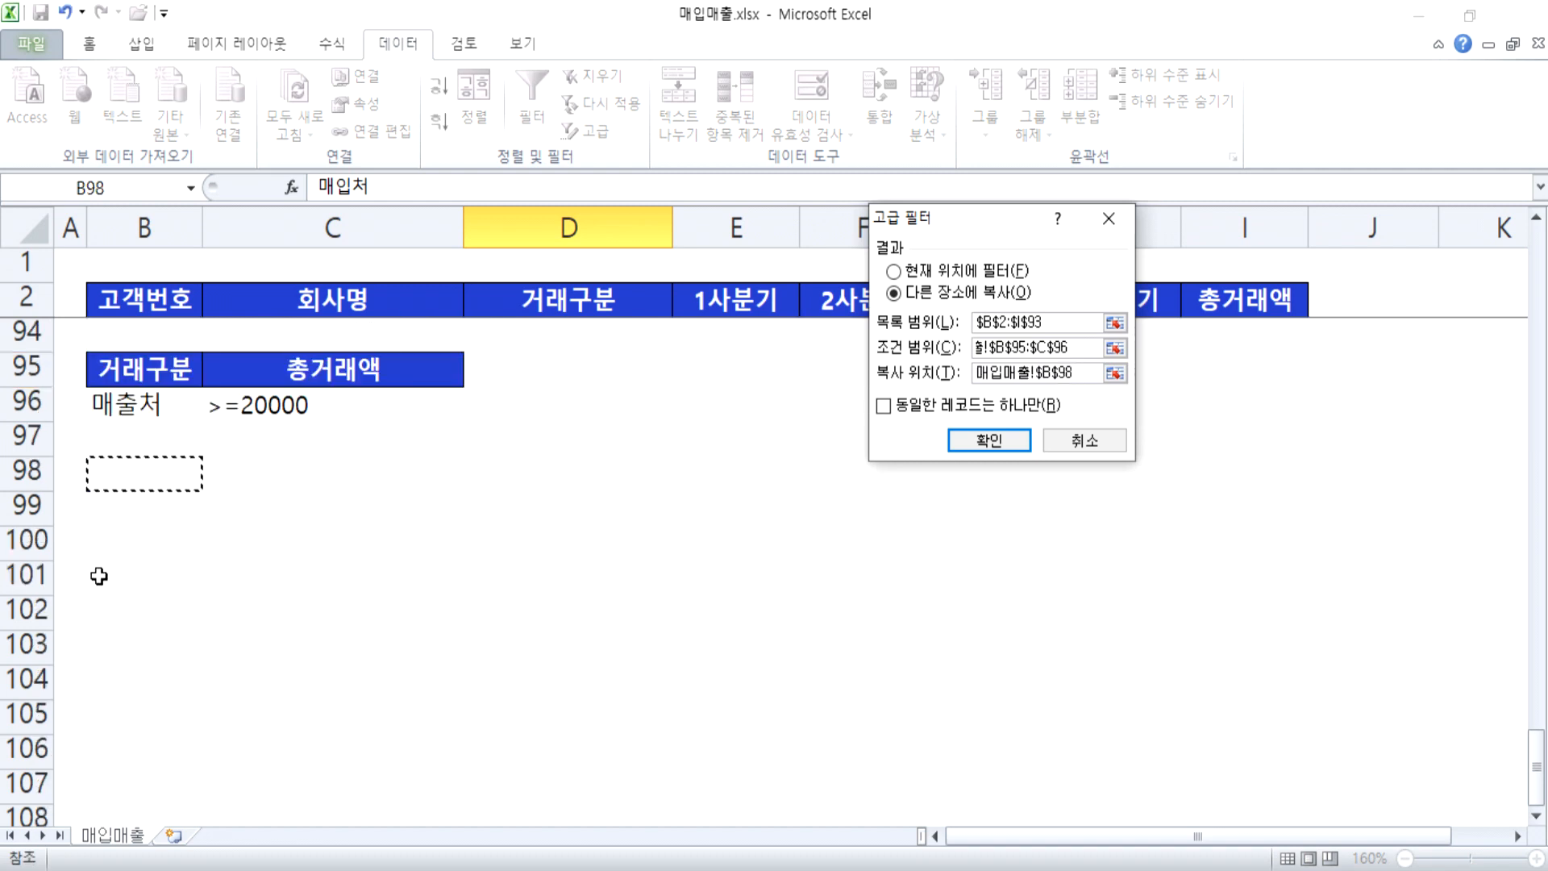
pyautogui.click(112, 538)
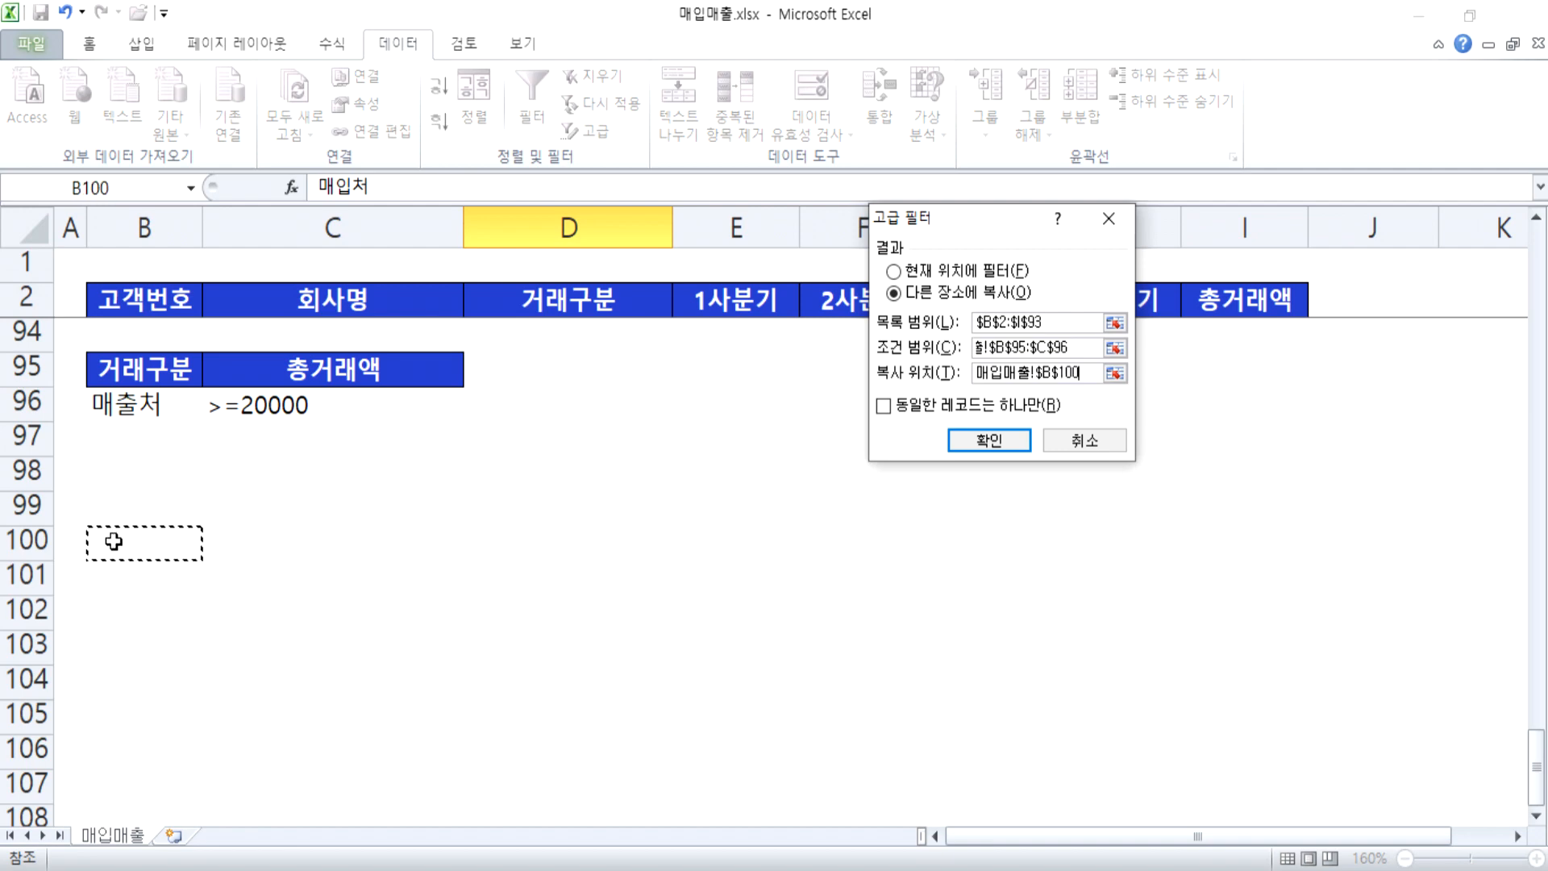
pyautogui.click(988, 442)
# Step: Examine the extracted records starting at row 100 against the criteria range and the source table
pyautogui.scroll(-3, 379, 540)
pyautogui.scroll(1, 367, 540)
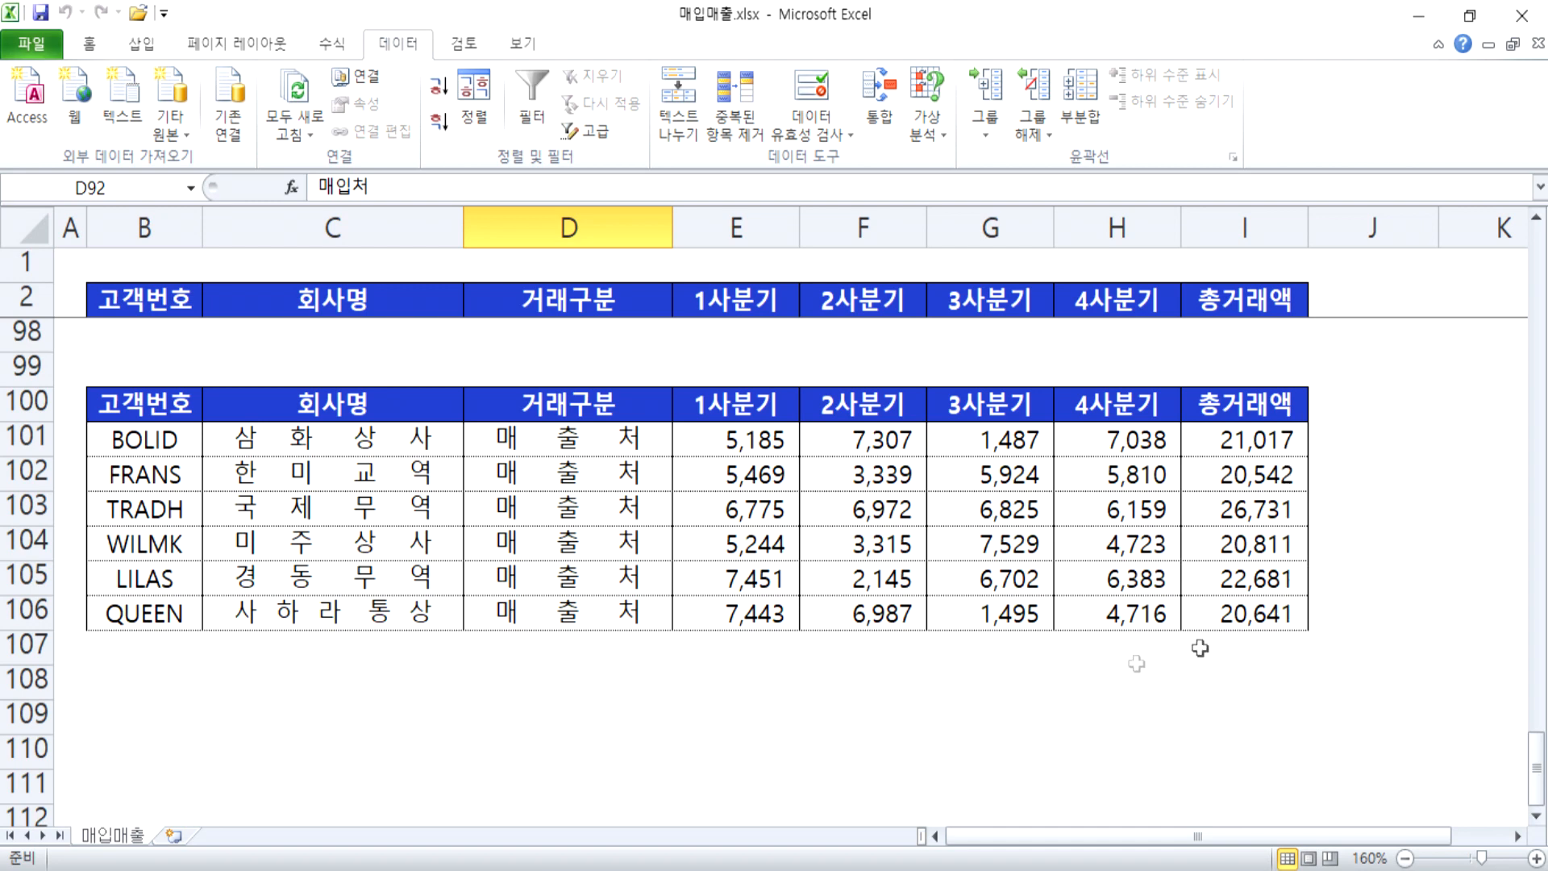
pyautogui.scroll(1, 677, 613)
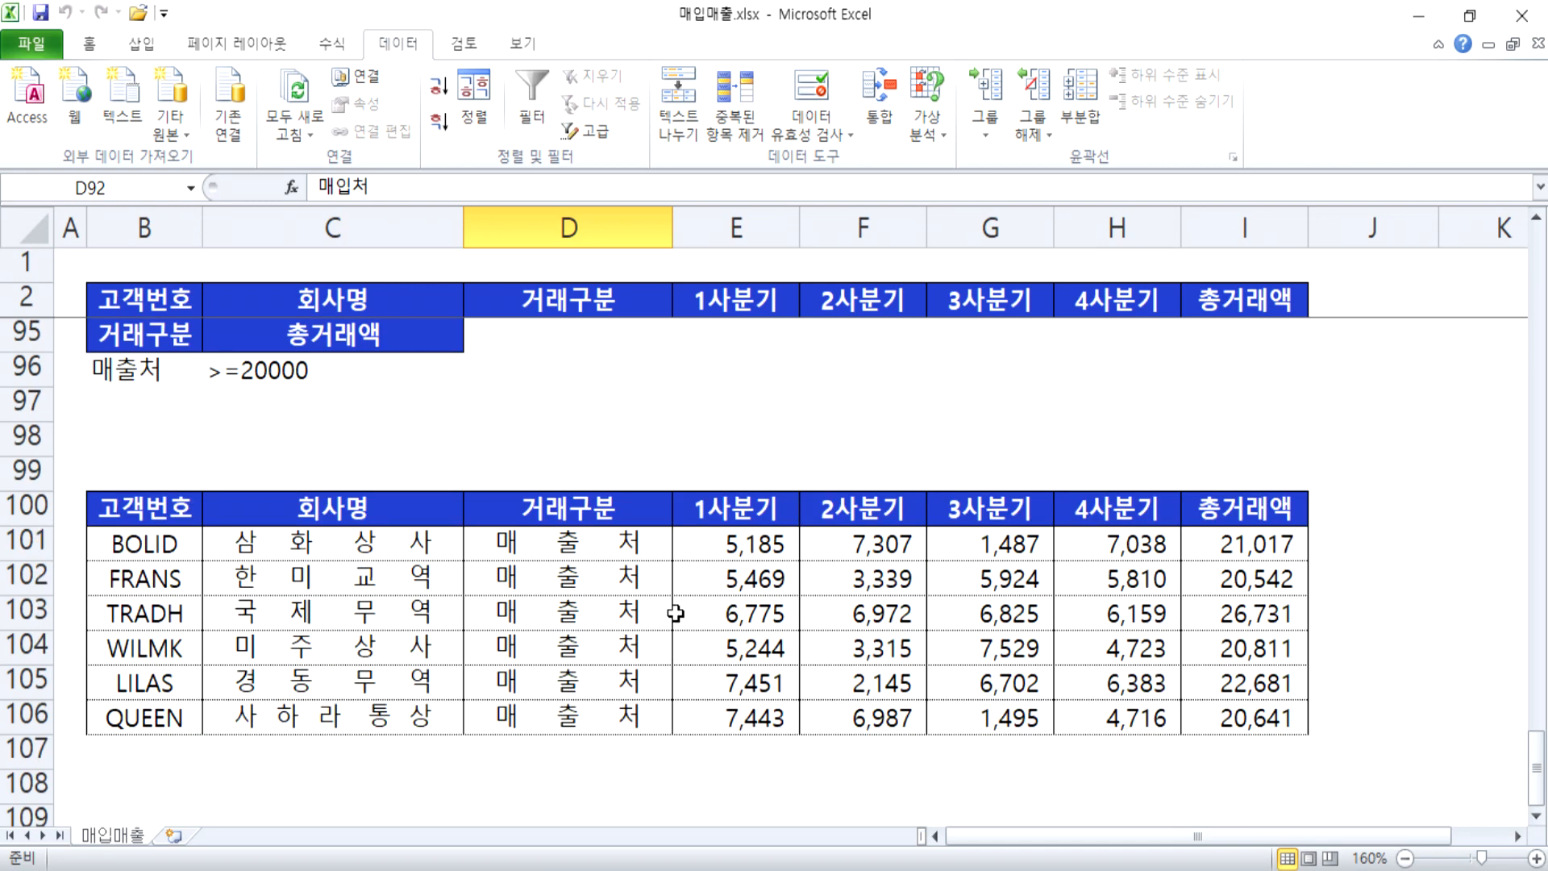
pyautogui.scroll(2, 677, 612)
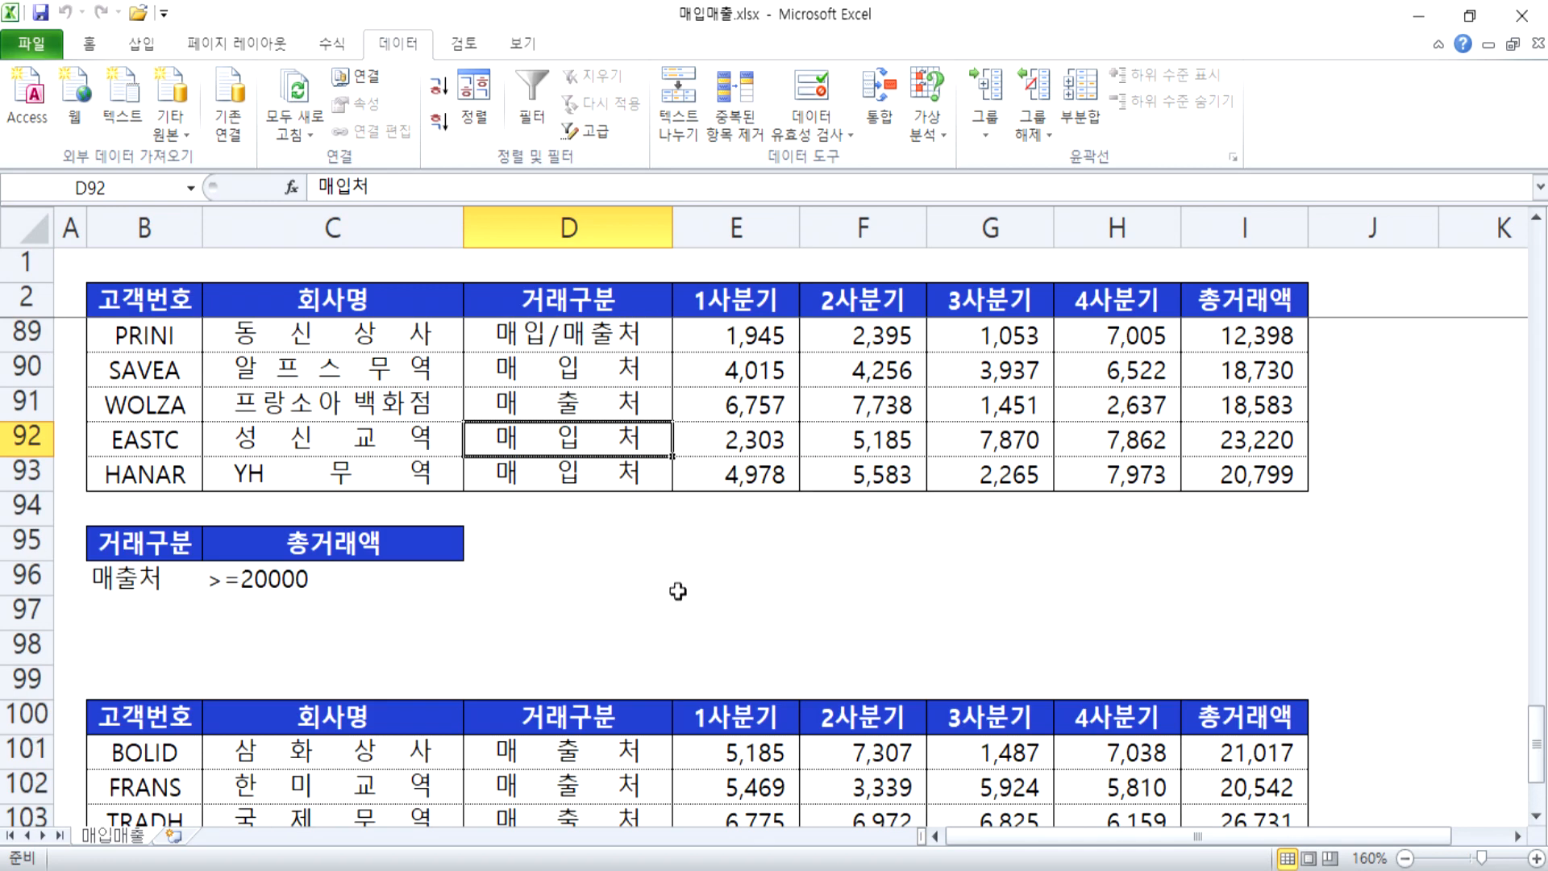
pyautogui.click(736, 404)
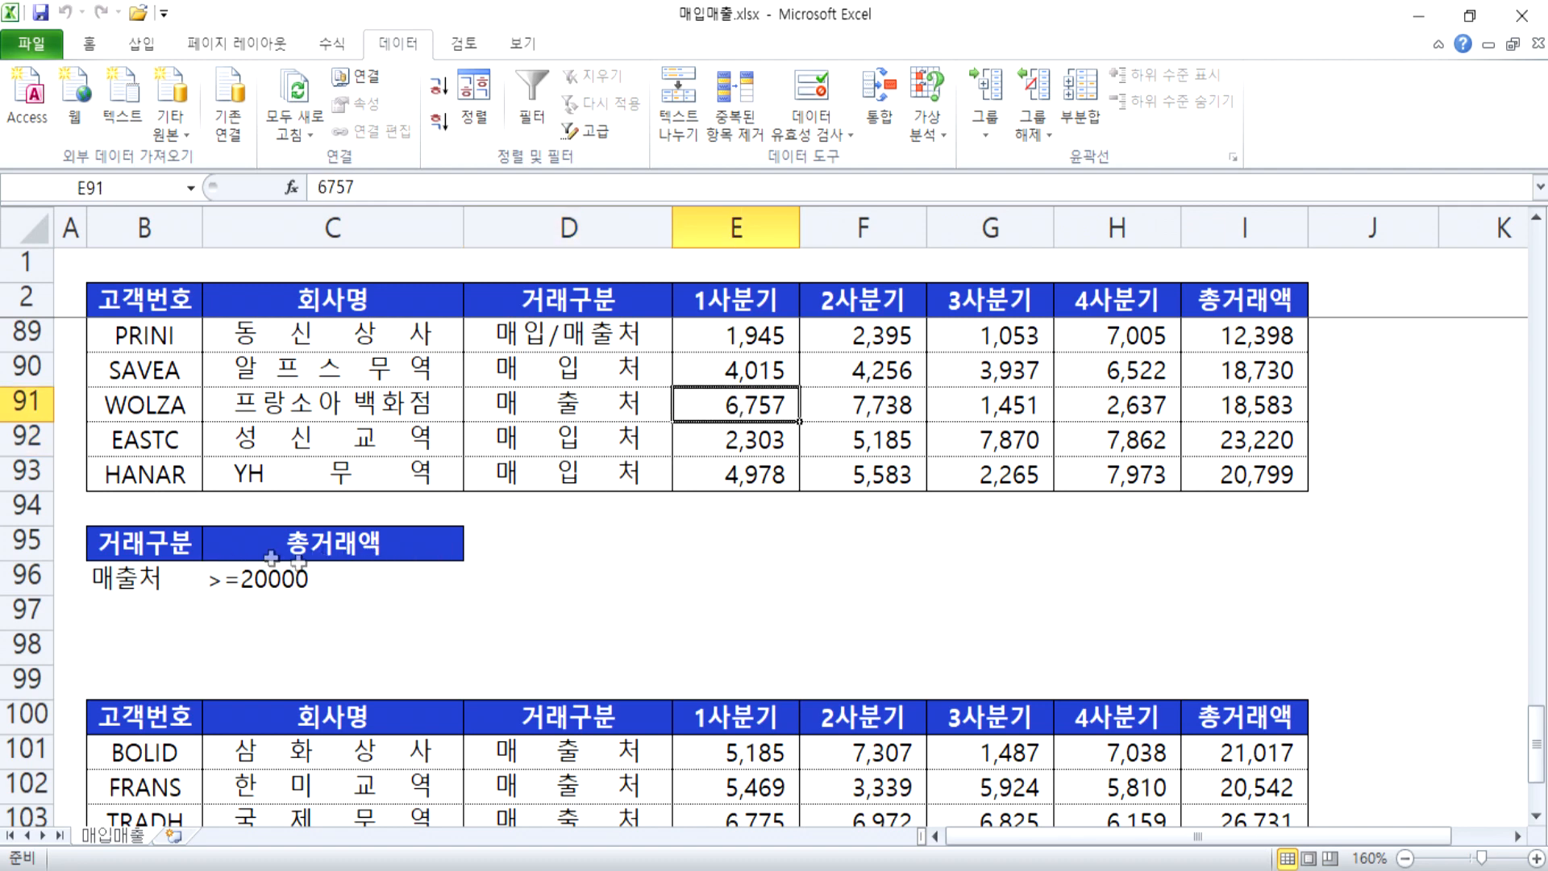
pyautogui.scroll(-2, 694, 573)
pyautogui.scroll(-2, 696, 562)
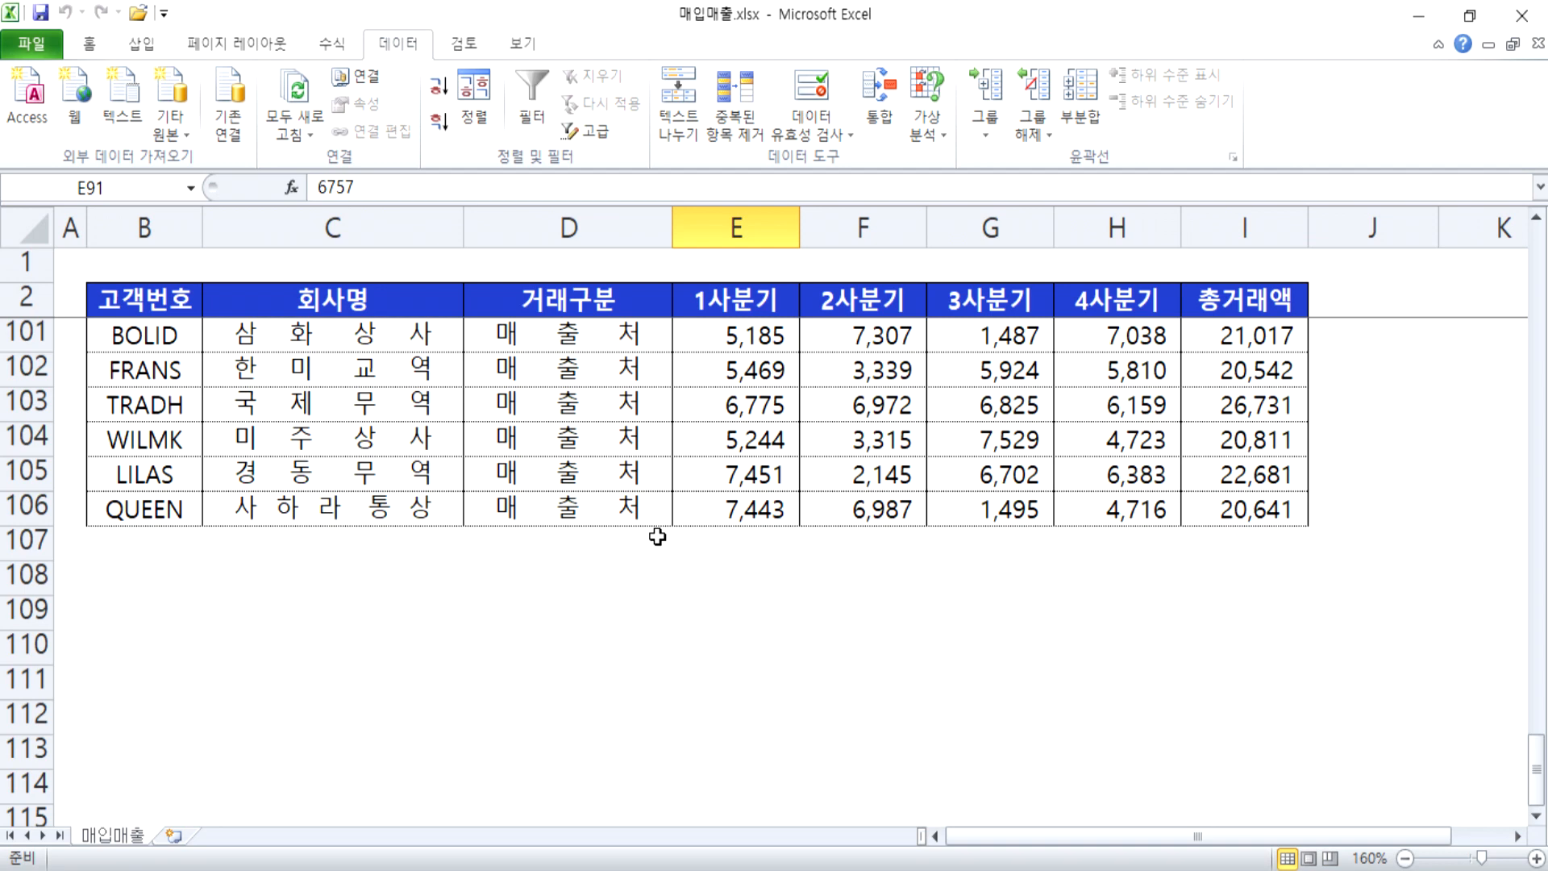
pyautogui.click(595, 476)
pyautogui.scroll(3, 327, 605)
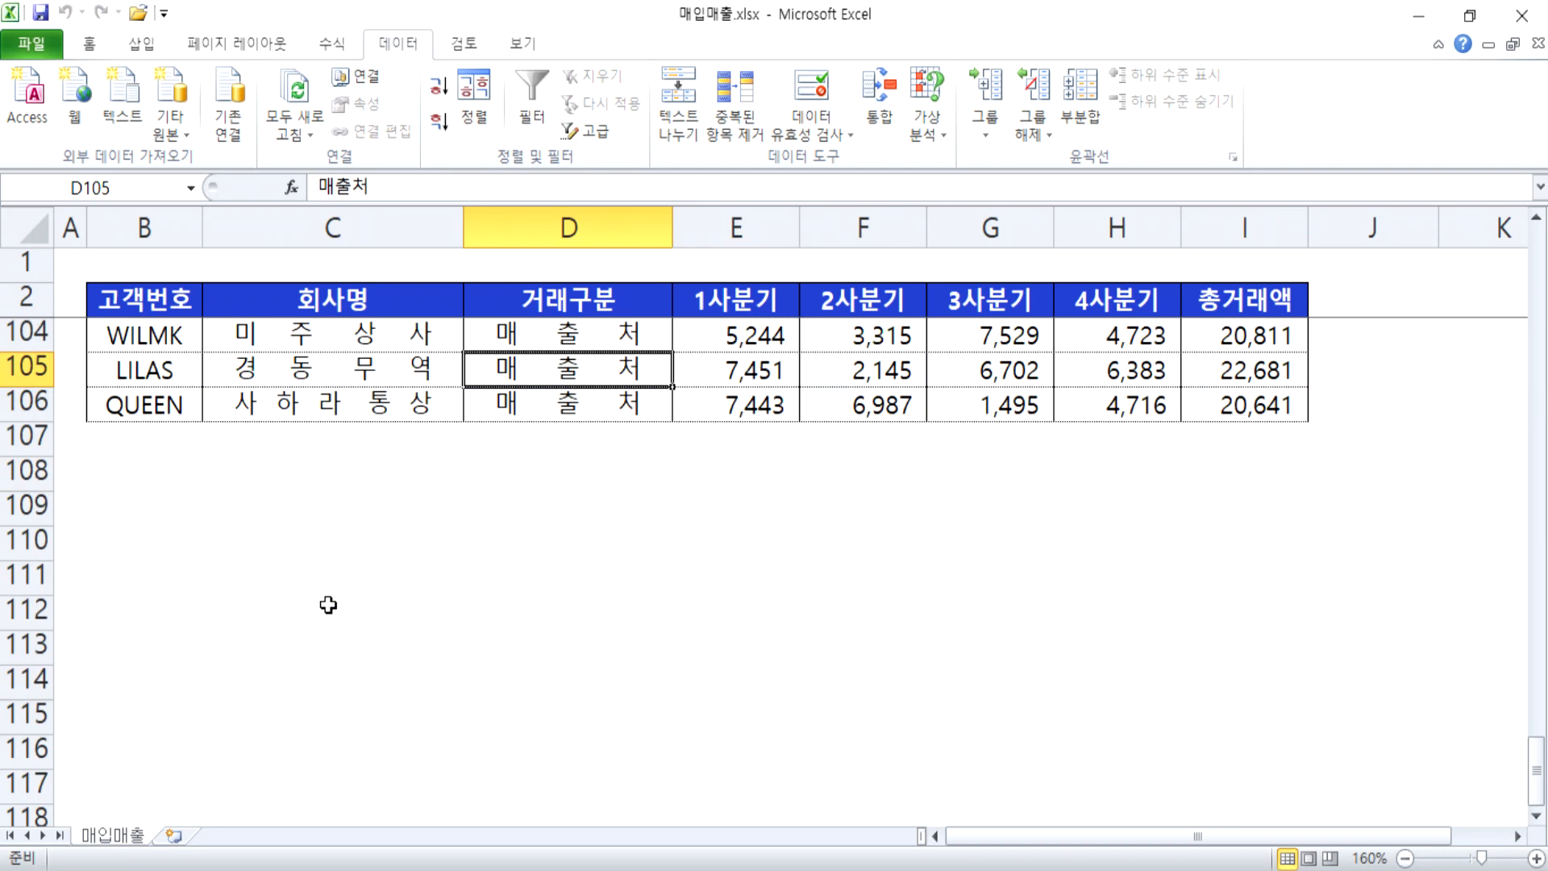
# Step: Review the list, criteria and copy-to ranges in the source table's Advanced Filter settings, and close them without applying
pyautogui.click(334, 352)
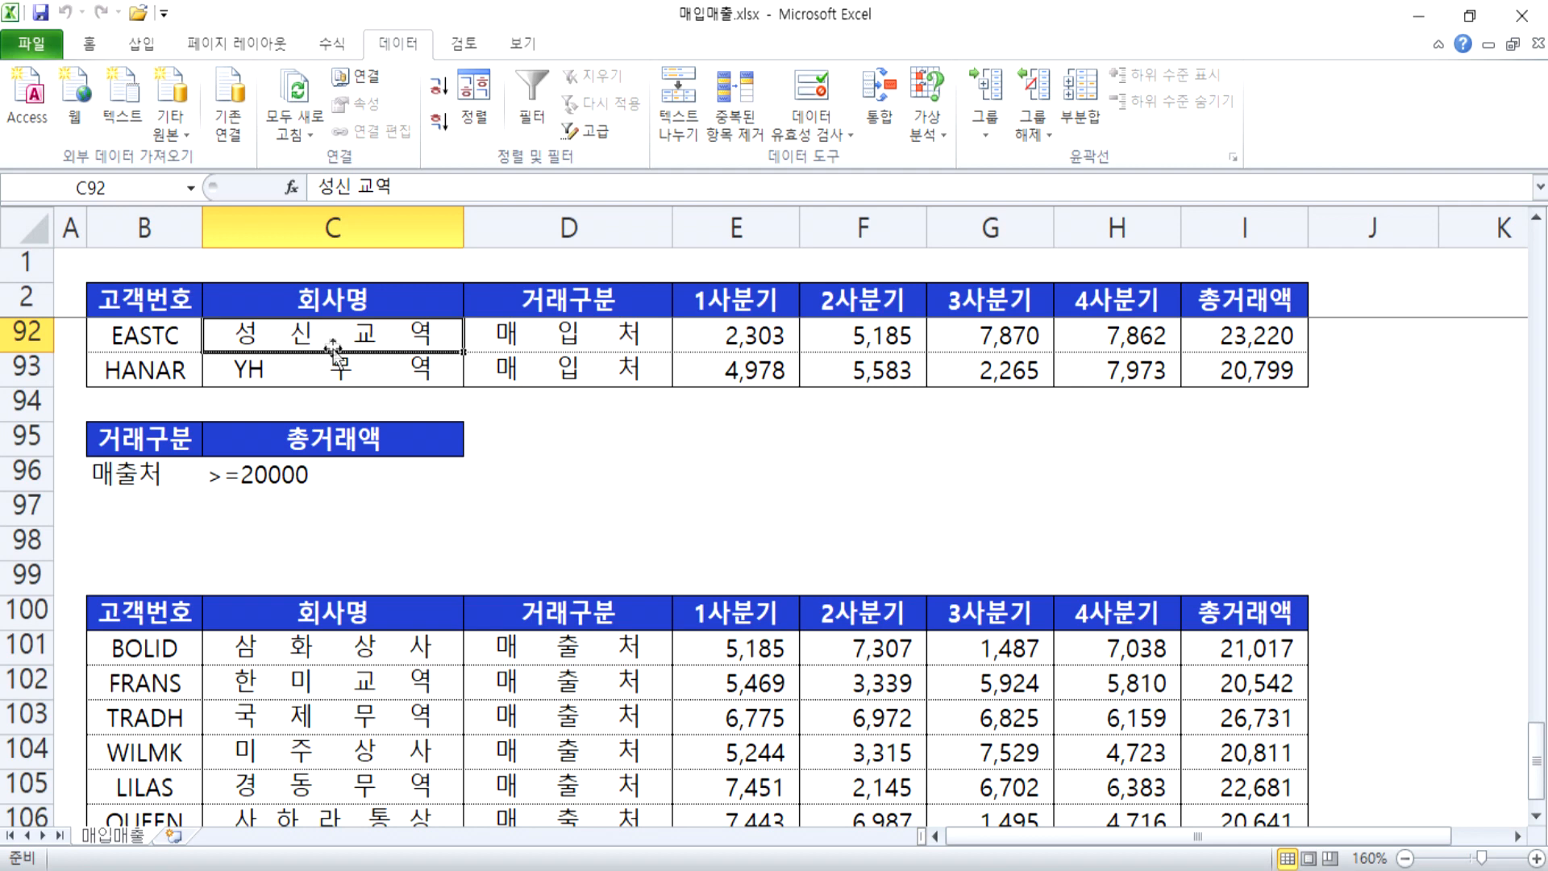
pyautogui.click(595, 131)
pyautogui.click(939, 293)
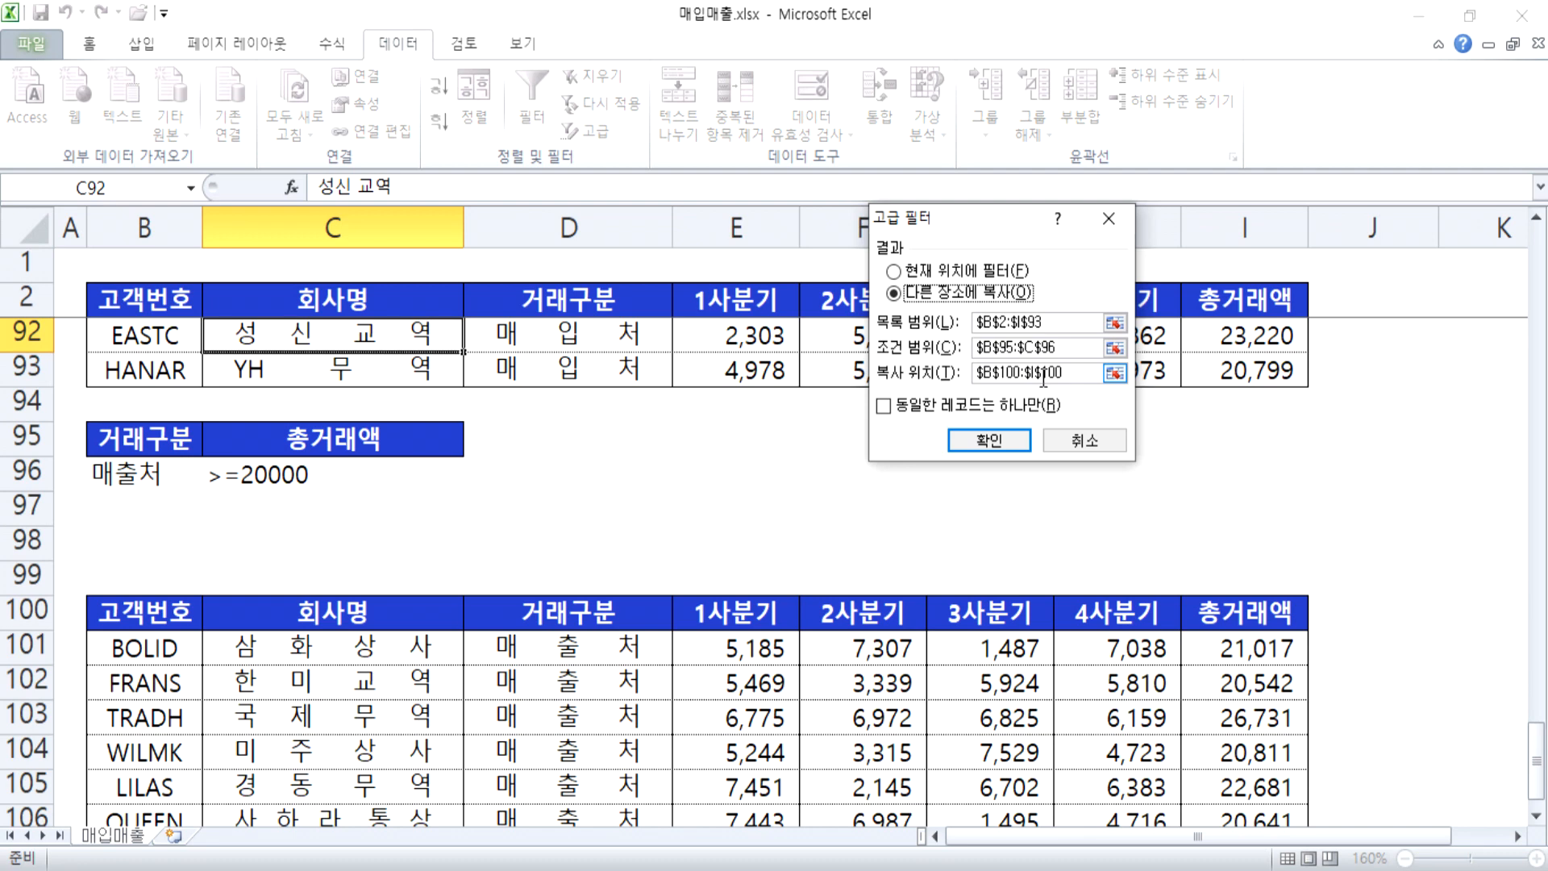
pyautogui.click(1085, 440)
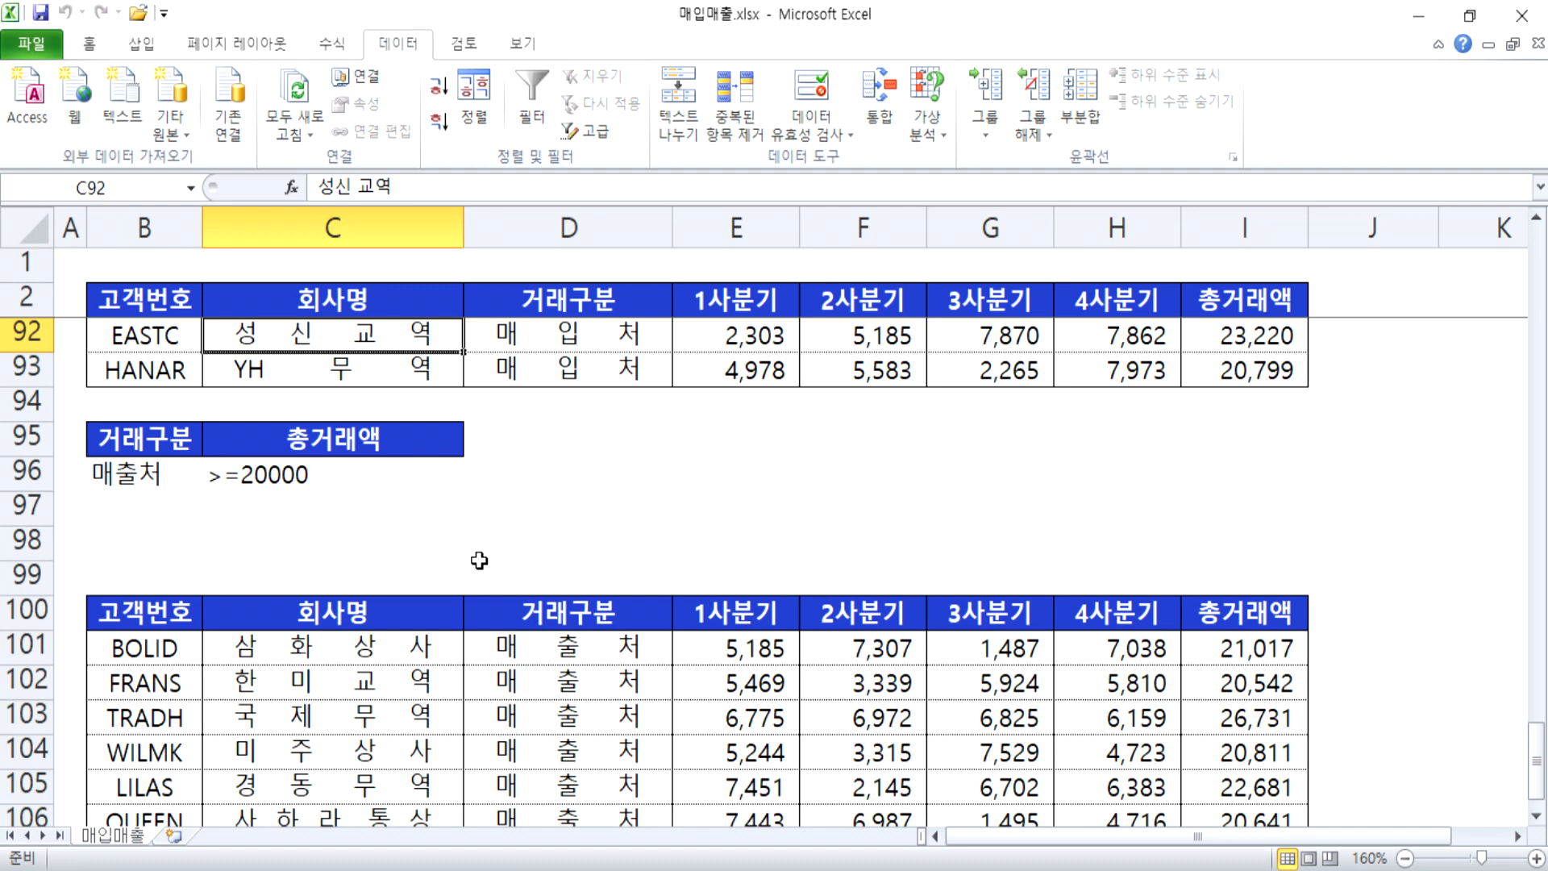
# Step: Open the workbook 주문관리.xlsx from the 실습파일 folder
pyautogui.click(37, 34)
pyautogui.click(84, 152)
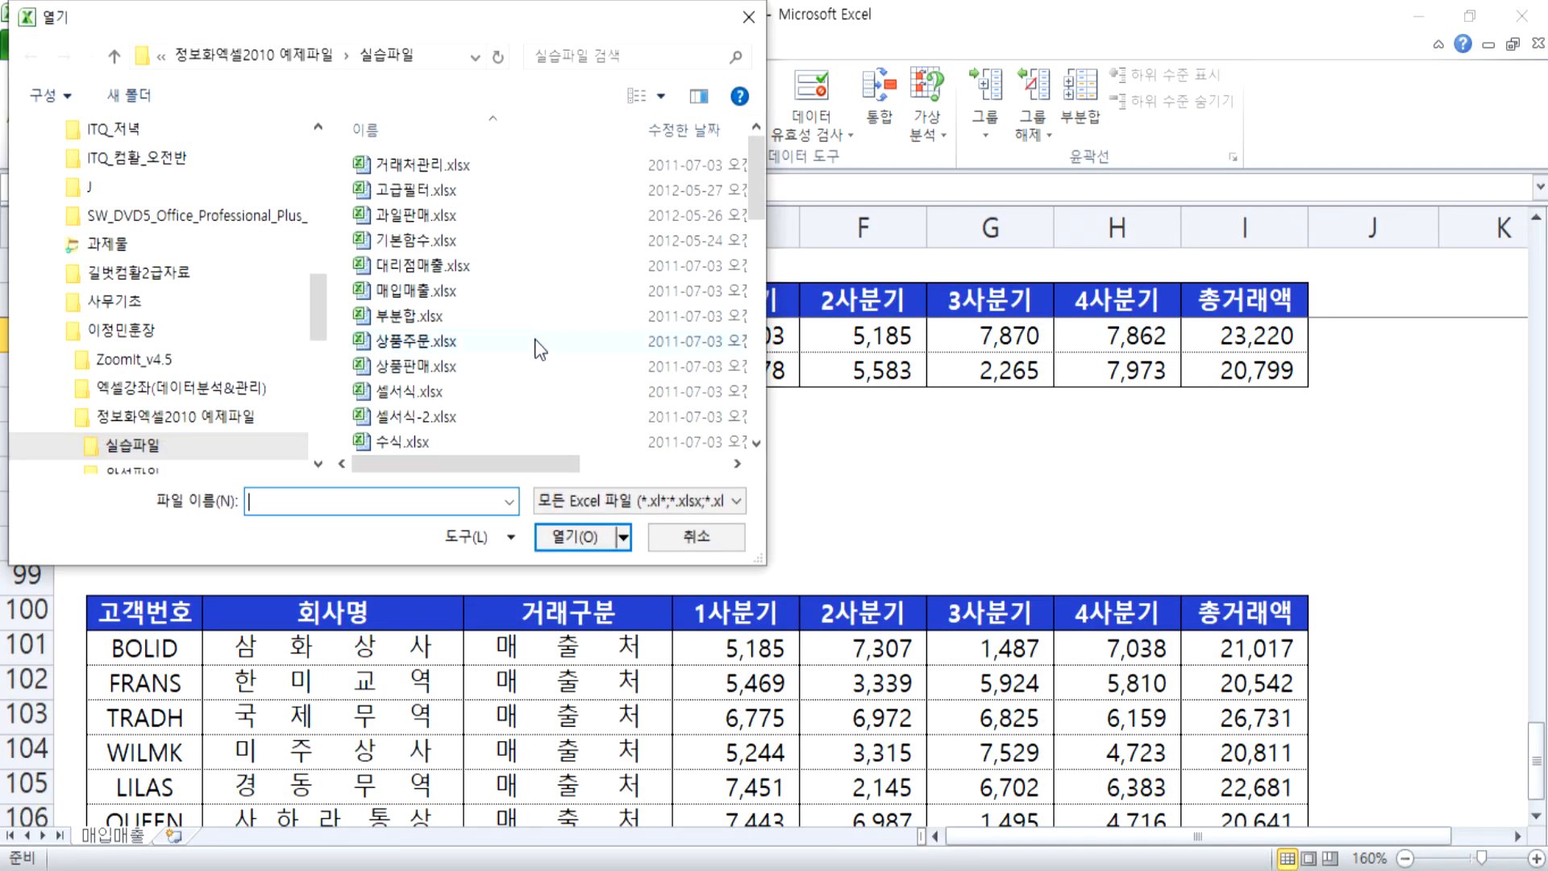
pyautogui.click(411, 416)
pyautogui.scroll(-5, 411, 416)
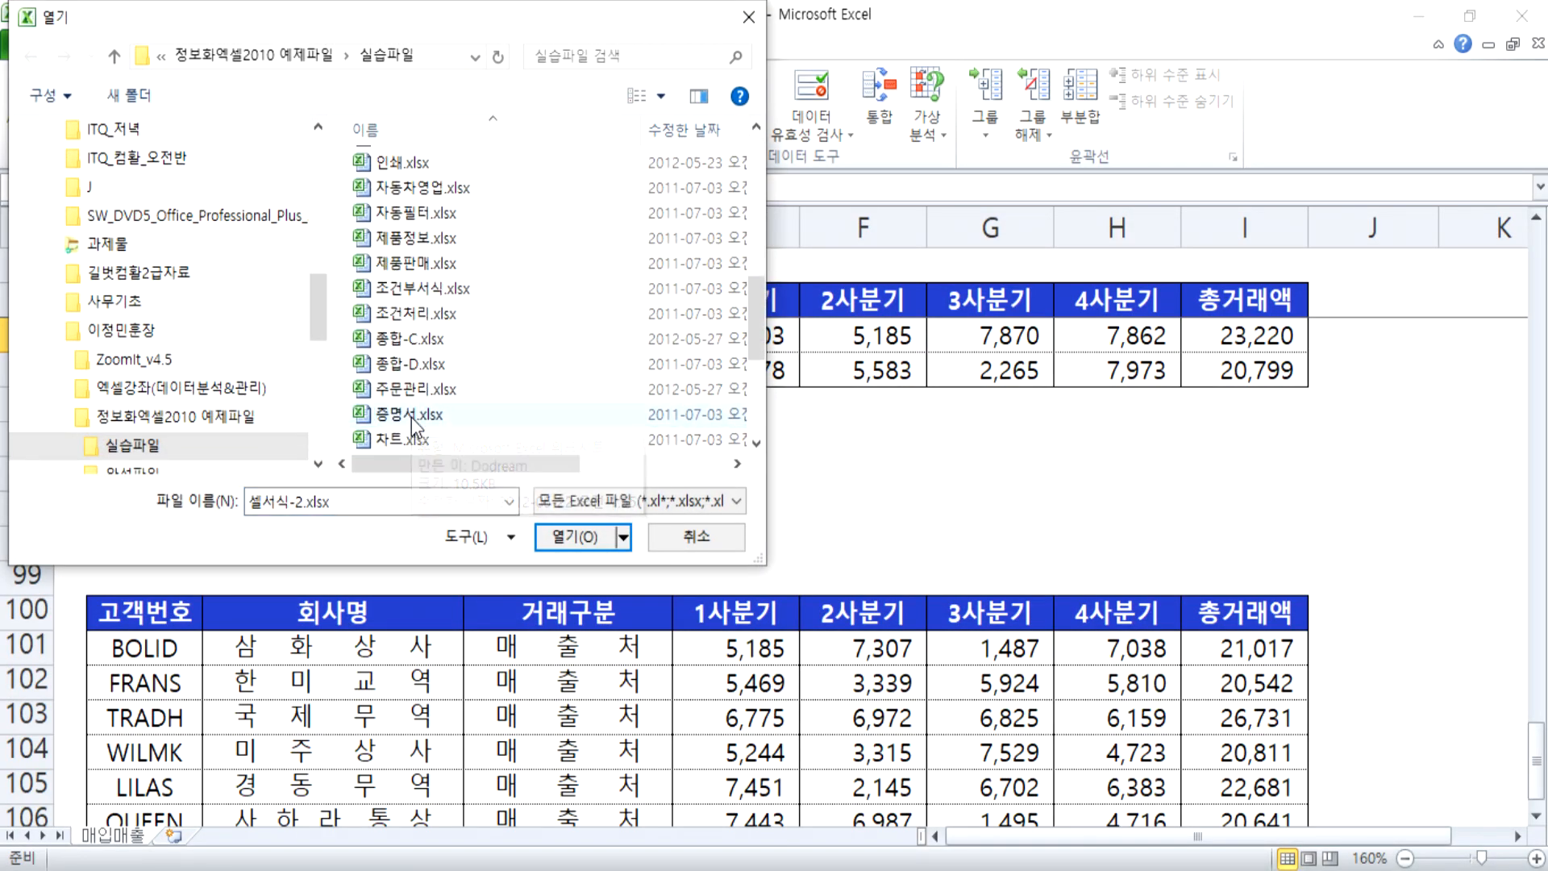
pyautogui.click(419, 390)
pyautogui.doubleClick(418, 395)
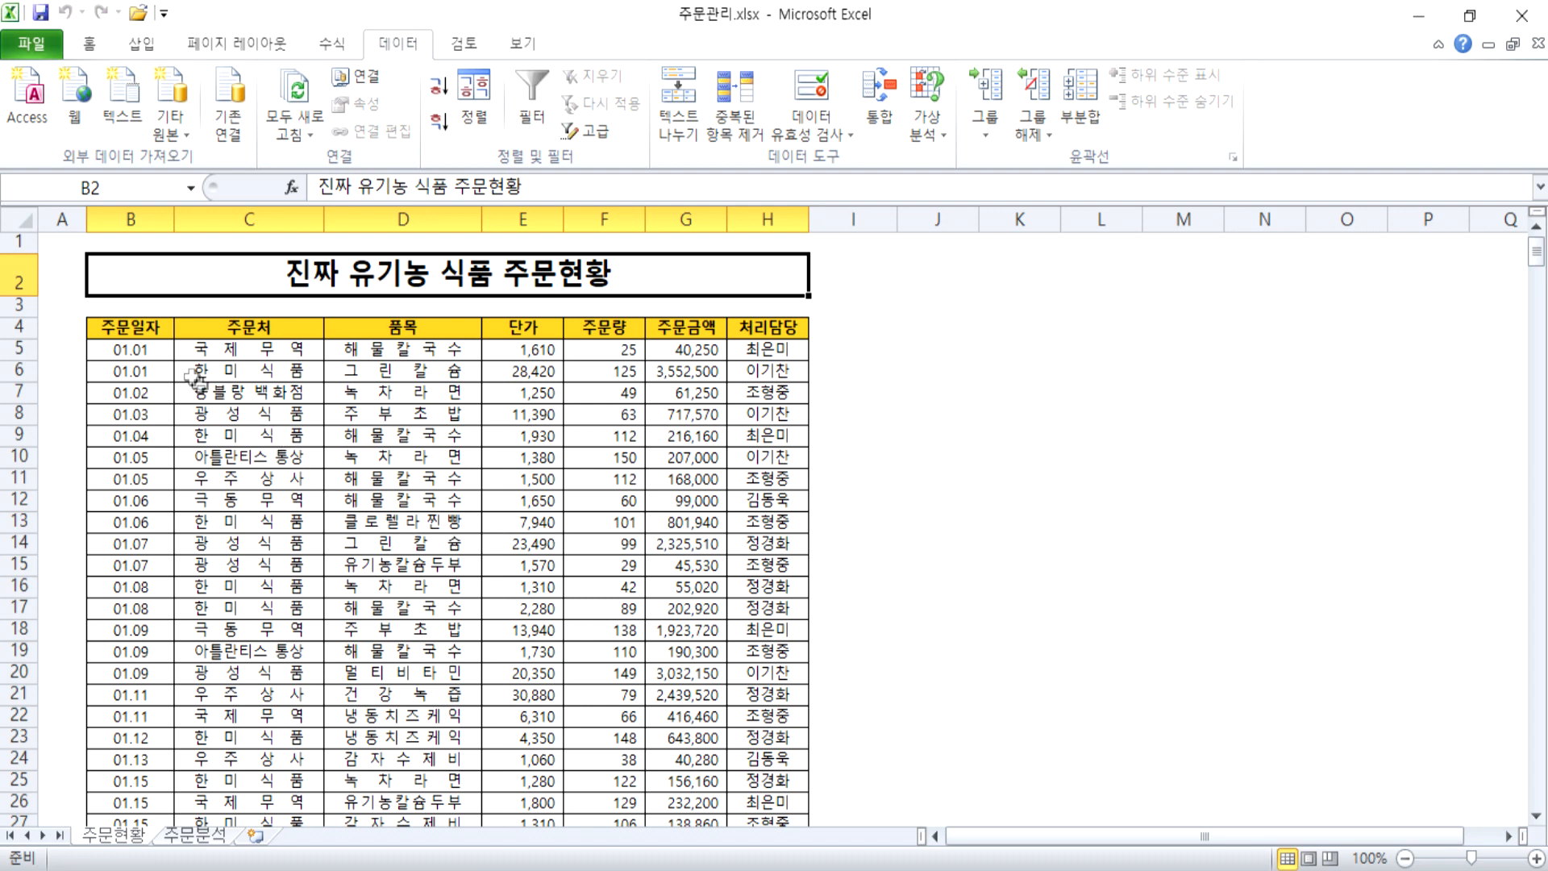
# Step: Examine the order table on the 주문현황 sheet from its header row to its last record
pyautogui.moveTo(141, 332); pyautogui.dragTo(754, 633)
pyautogui.click(491, 521)
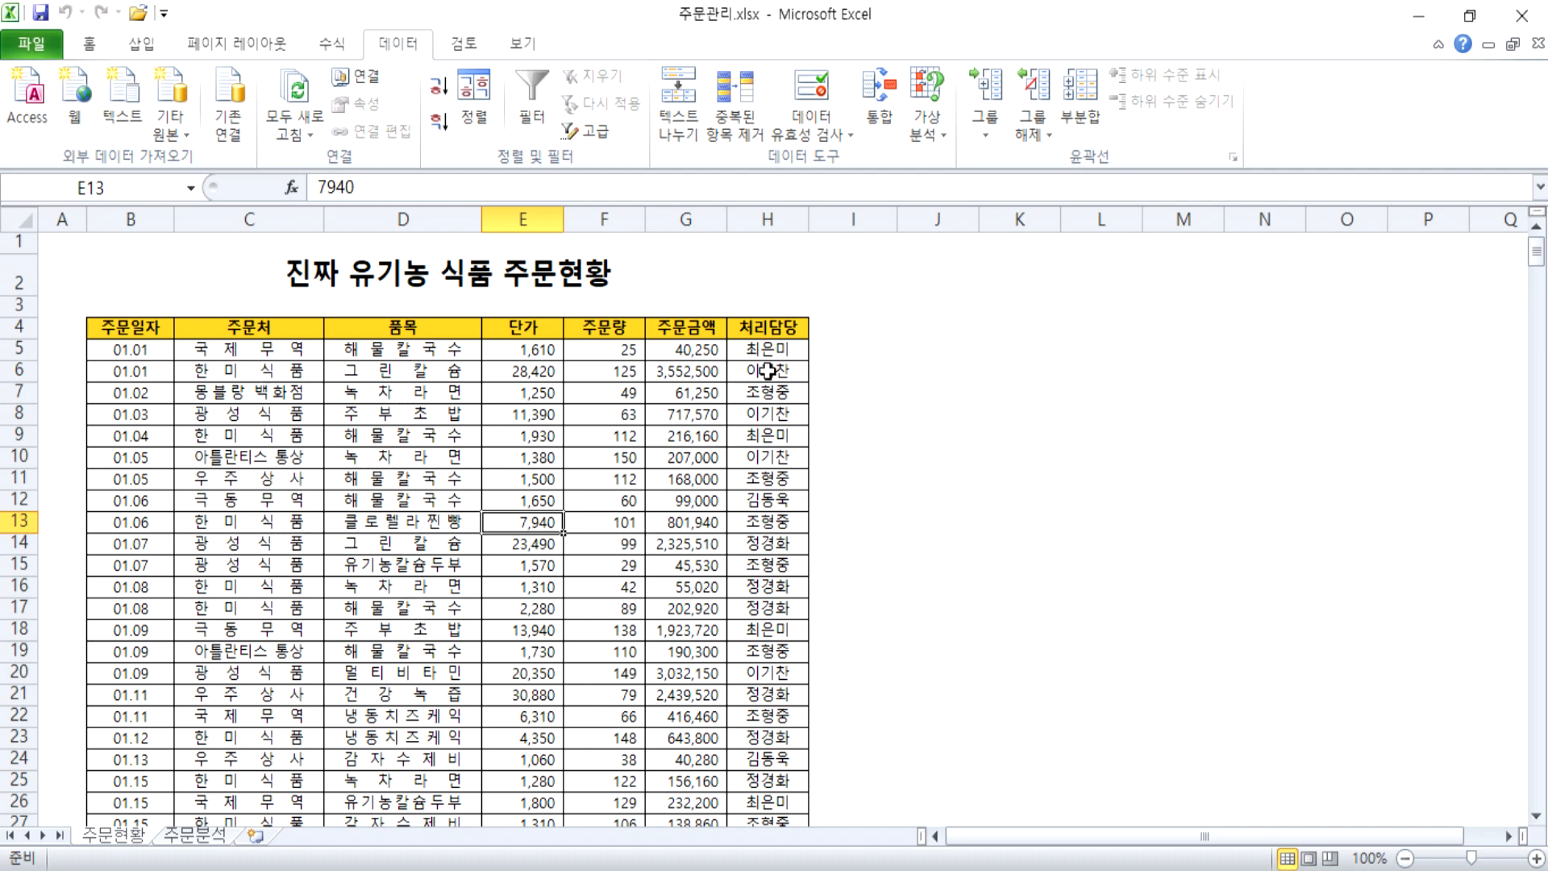
pyautogui.scroll(-6, 750, 483)
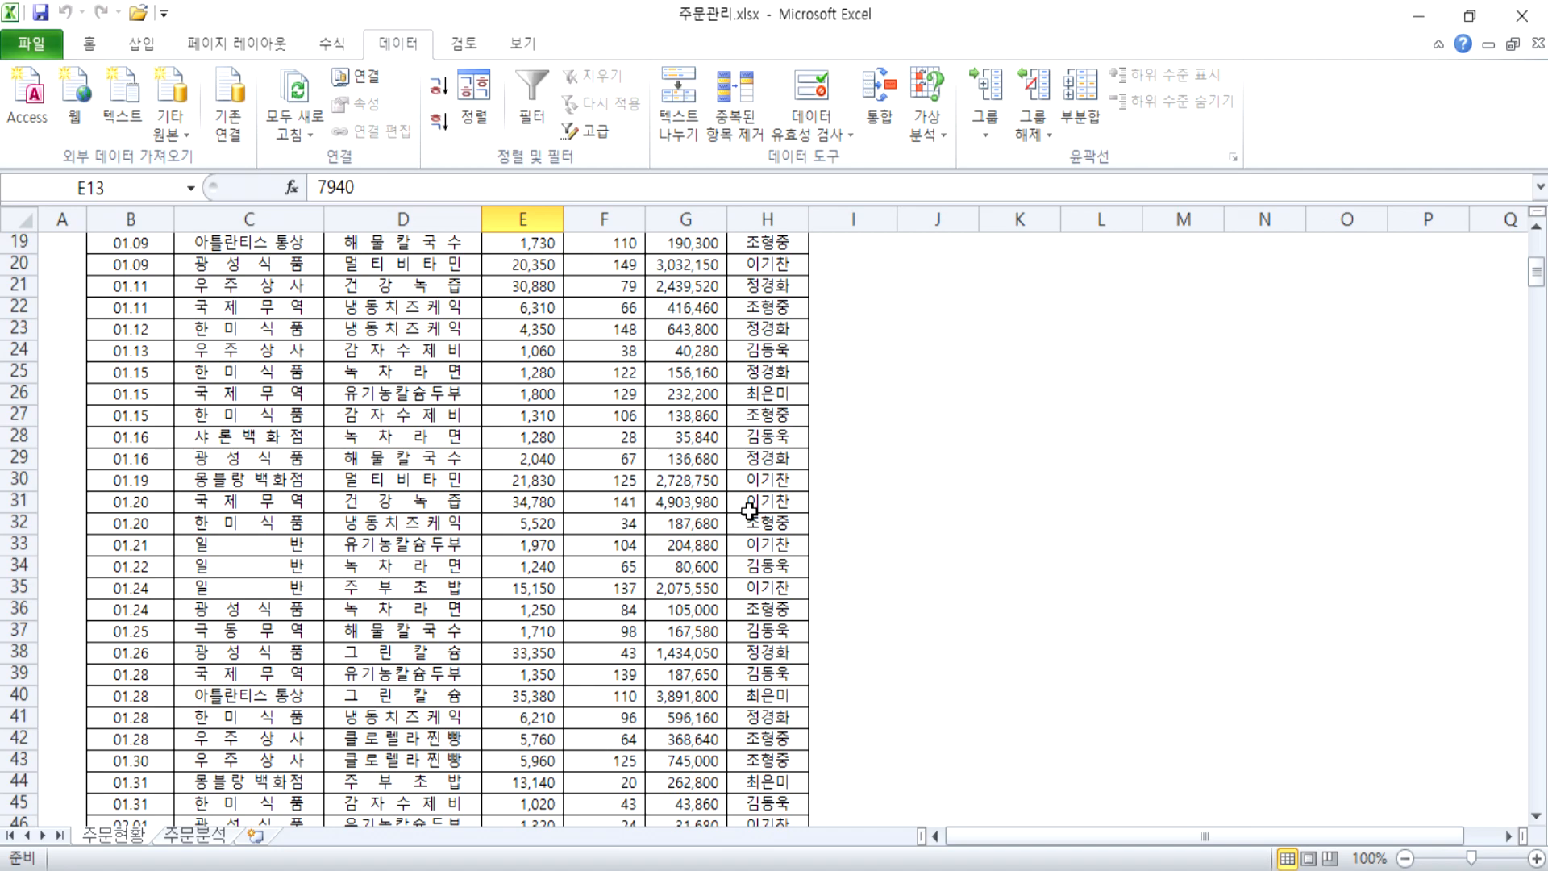
pyautogui.scroll(4, 749, 509)
pyautogui.click(274, 436)
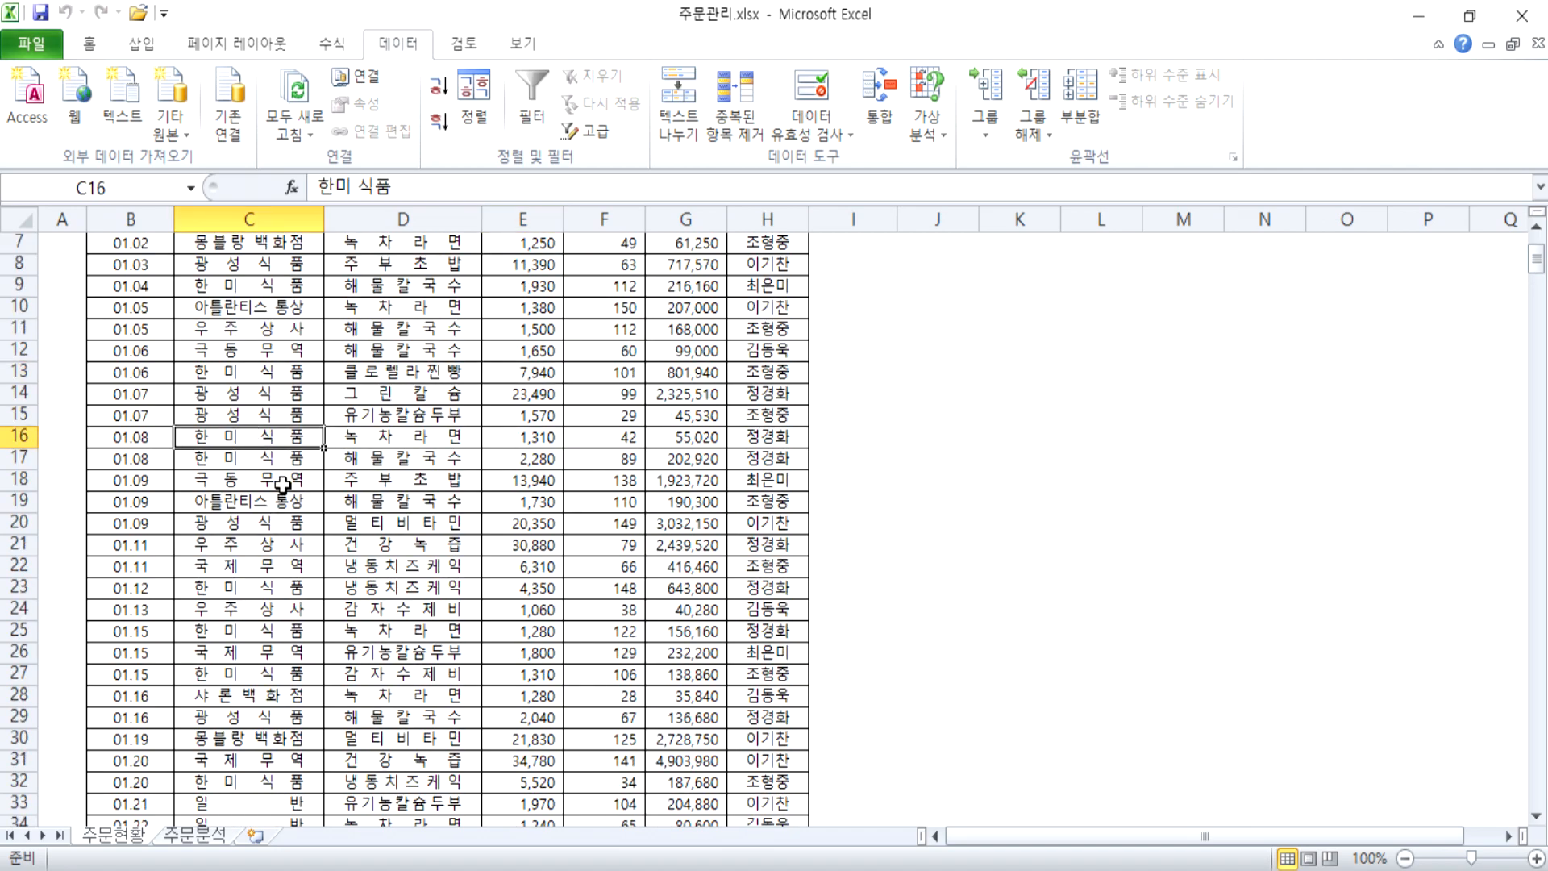
pyautogui.scroll(2, 282, 484)
pyautogui.scroll(-20, 294, 485)
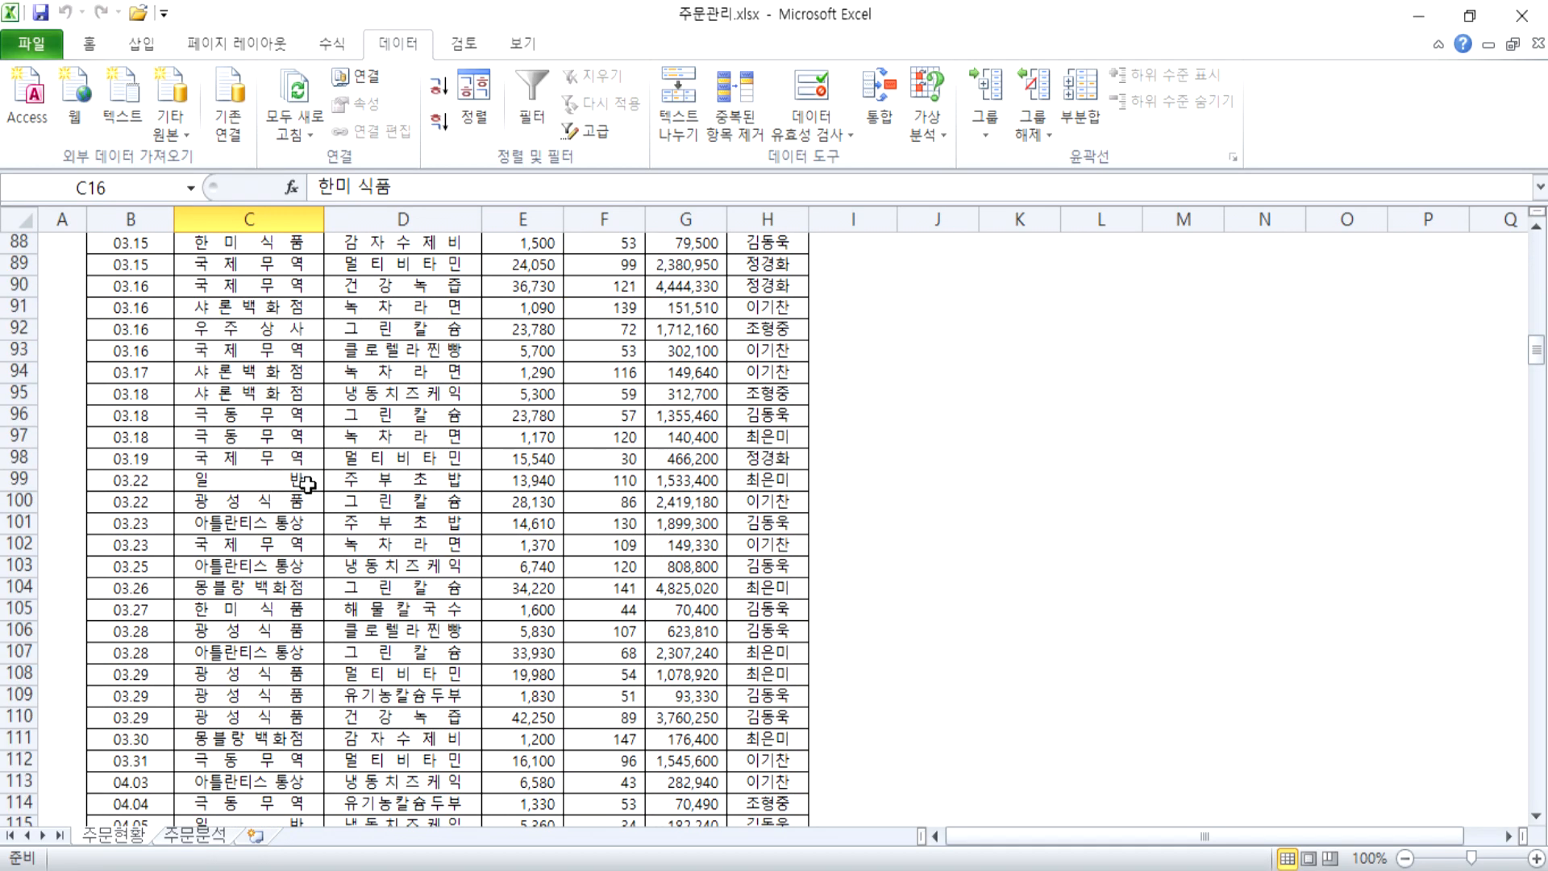
pyautogui.scroll(-15, 308, 485)
pyautogui.moveTo(1537, 401); pyautogui.dragTo(1534, 816)
pyautogui.scroll(-2, 1040, 637)
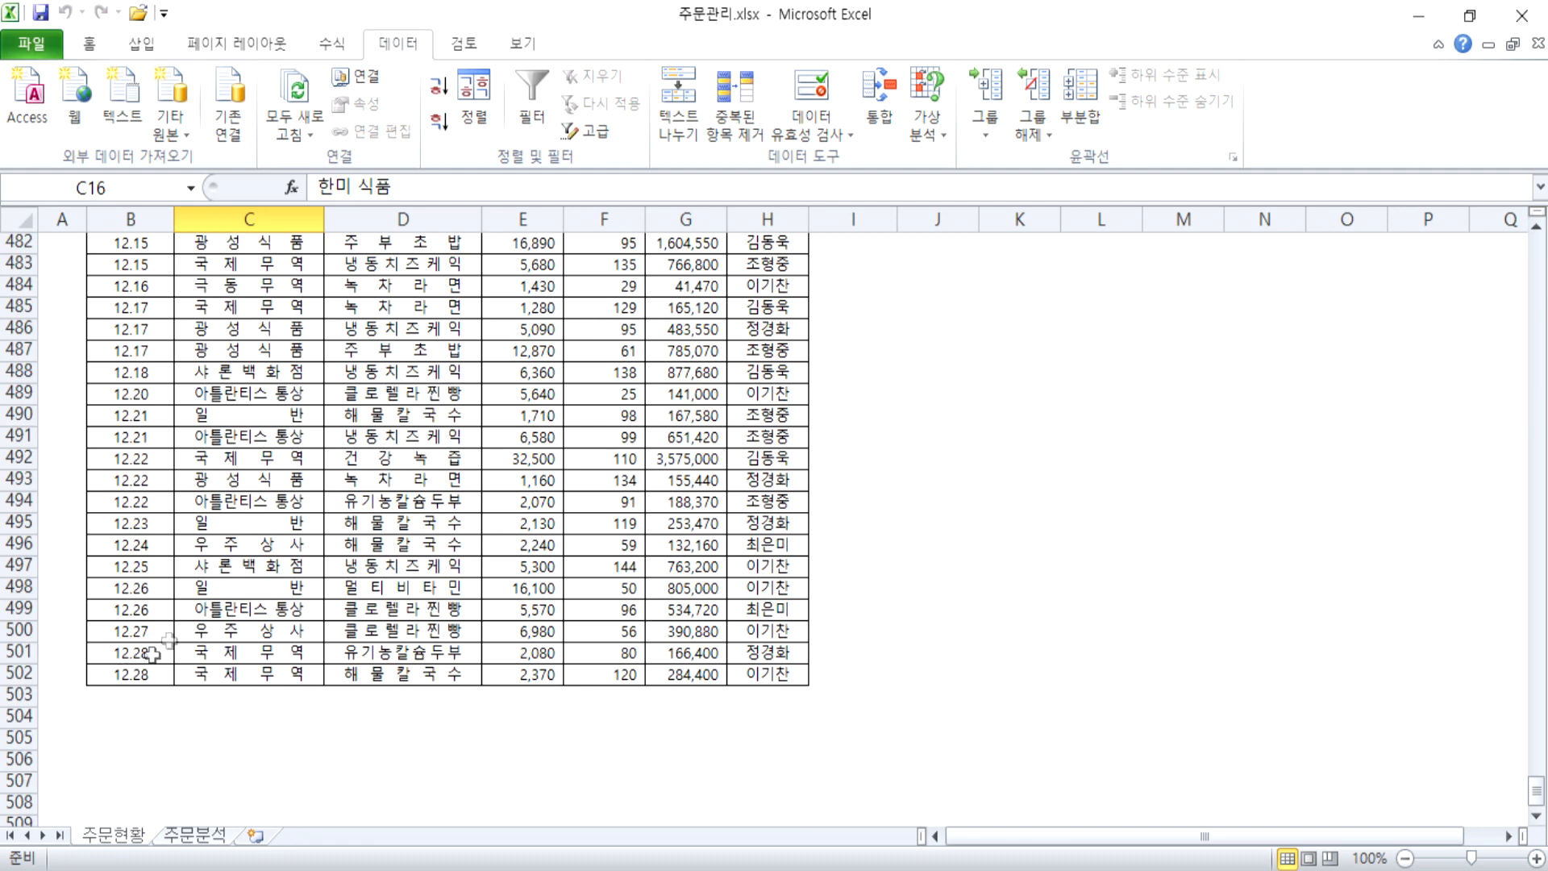
# Step: Create a pivot table on a new worksheet from the order data range 주문현황!$B$4:$H$502
pyautogui.click(531, 439)
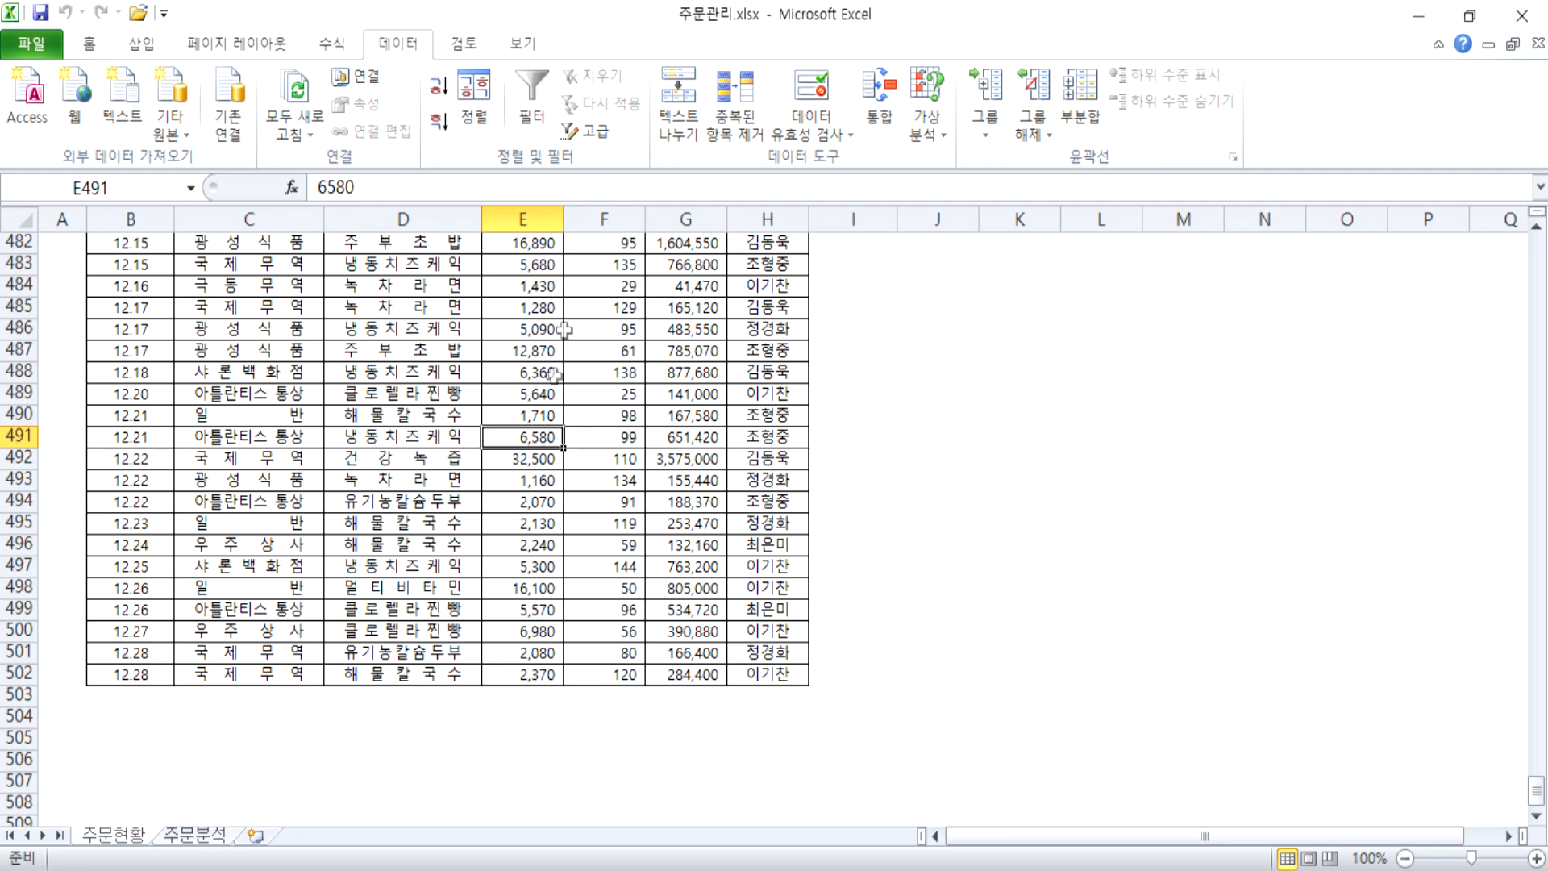
pyautogui.click(142, 49)
pyautogui.click(827, 469)
pyautogui.moveTo(250, 373); pyautogui.dragTo(574, 548)
pyautogui.click(353, 436)
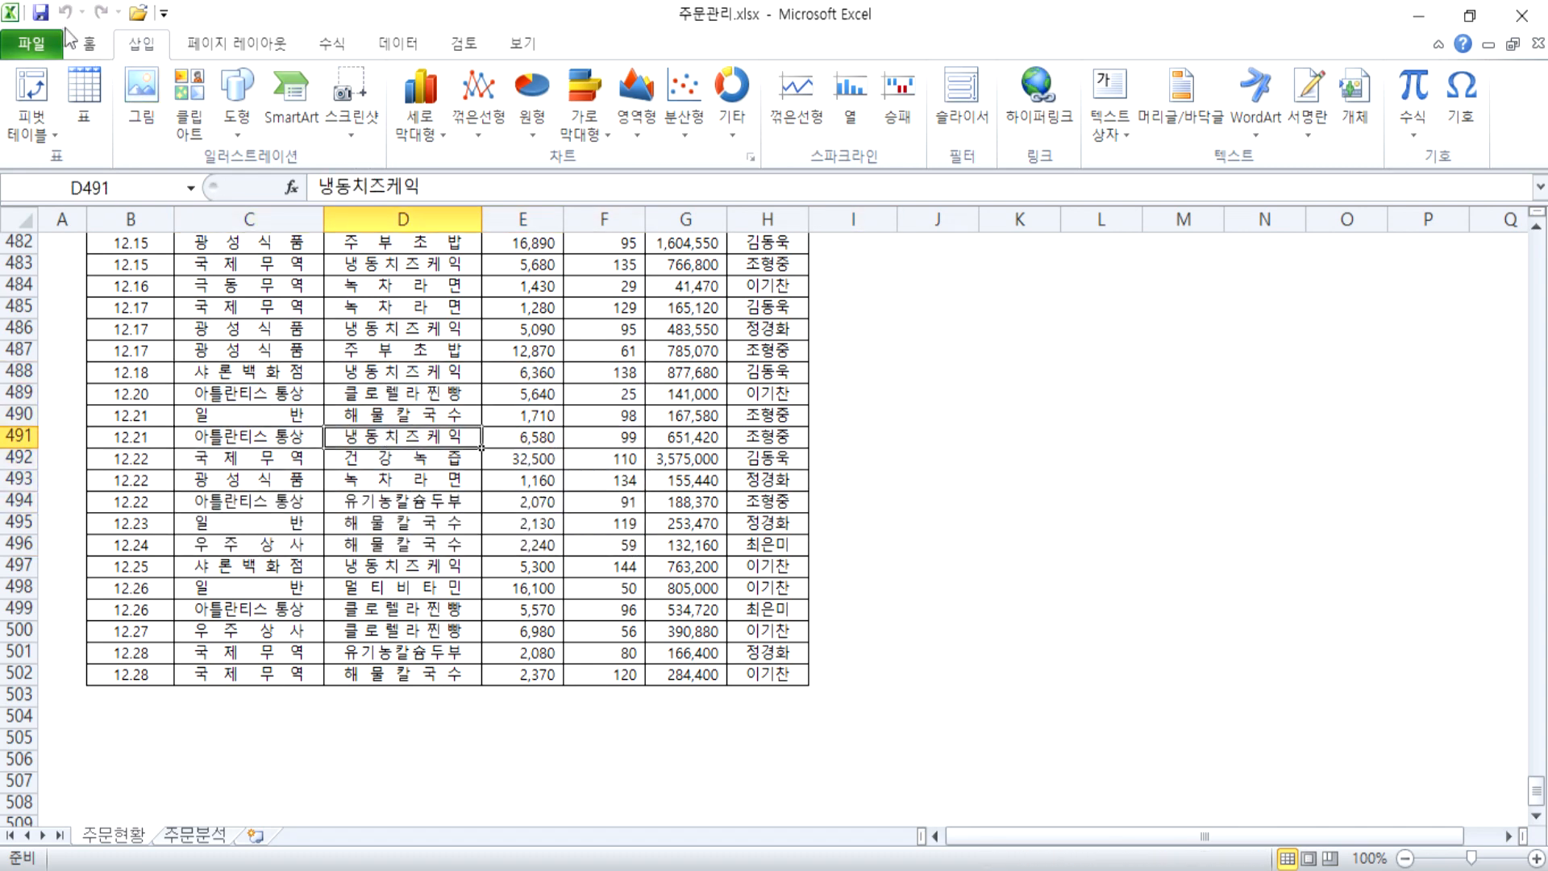
pyautogui.click(34, 95)
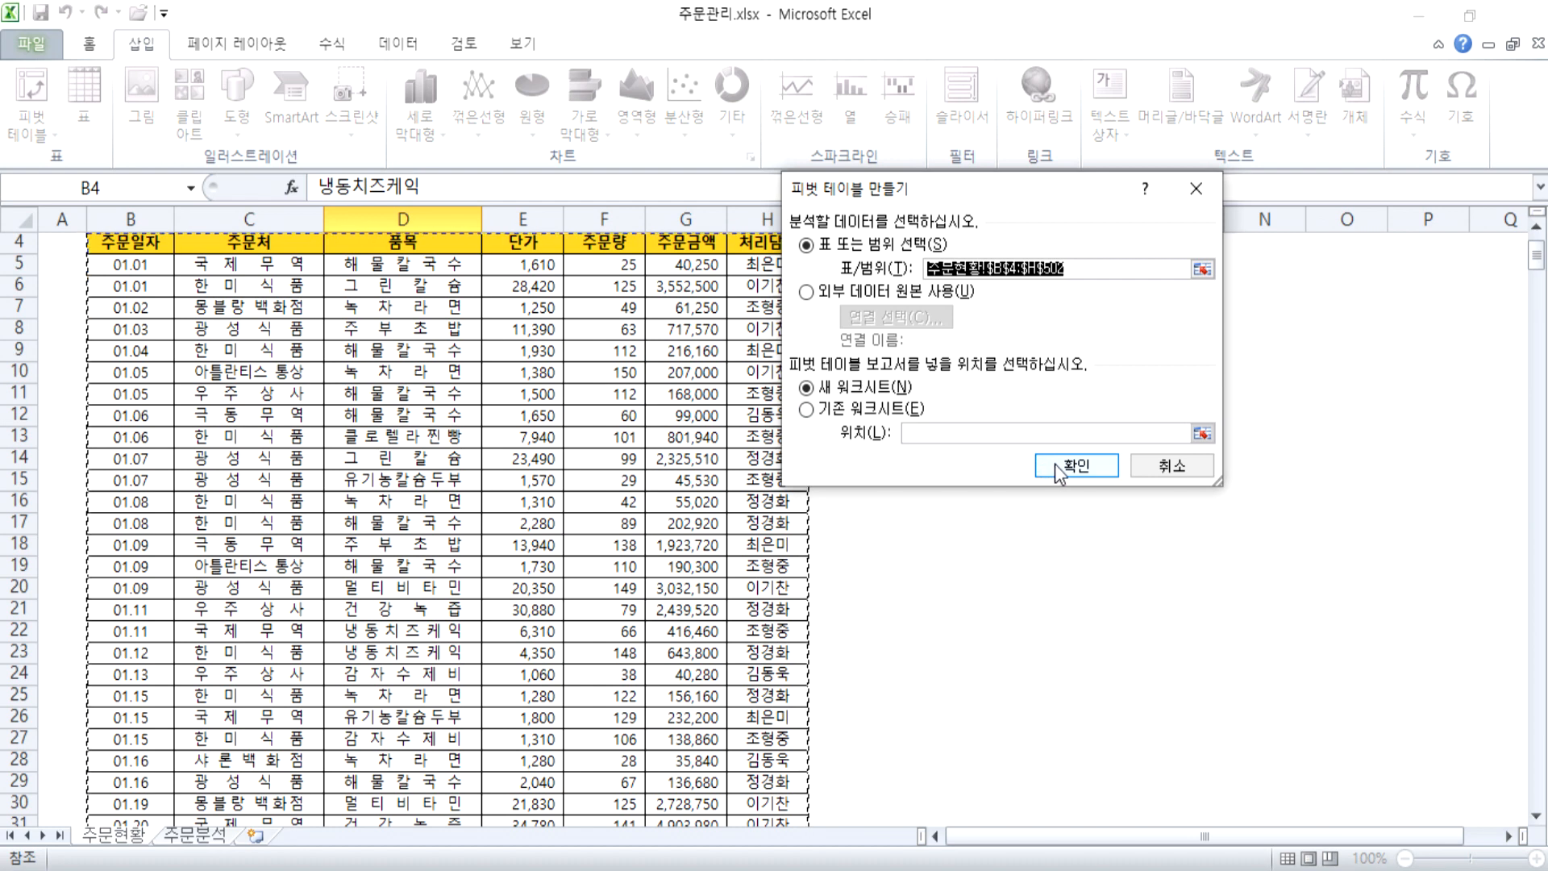
pyautogui.click(1054, 463)
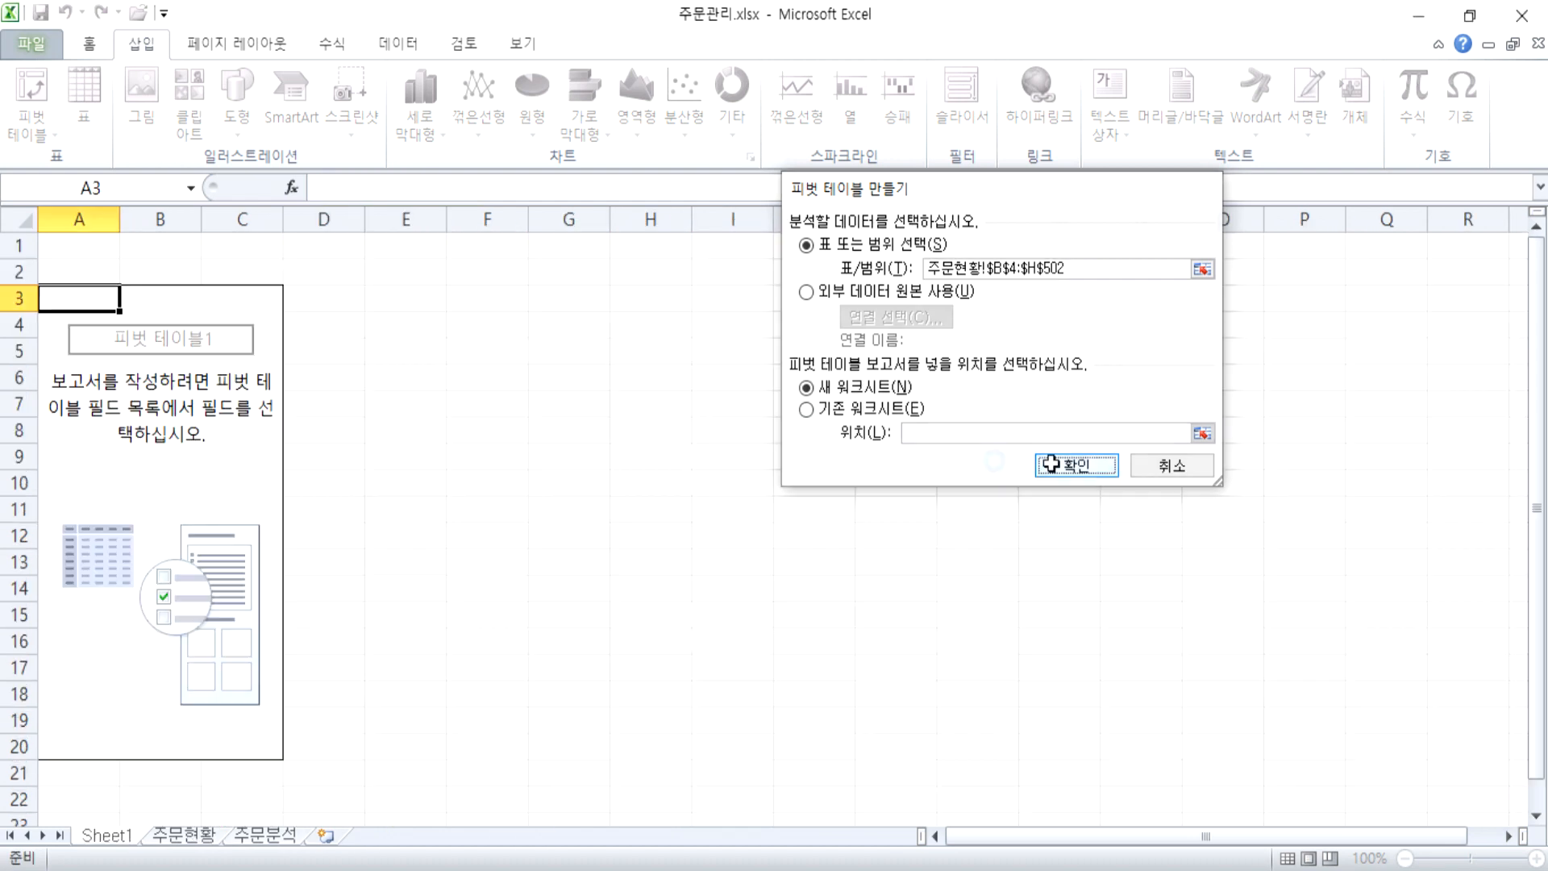
# Step: Float the pivot table field list over the sheet and enlarge it to fit all fields and layout areas
pyautogui.moveTo(1357, 230); pyautogui.dragTo(927, 202)
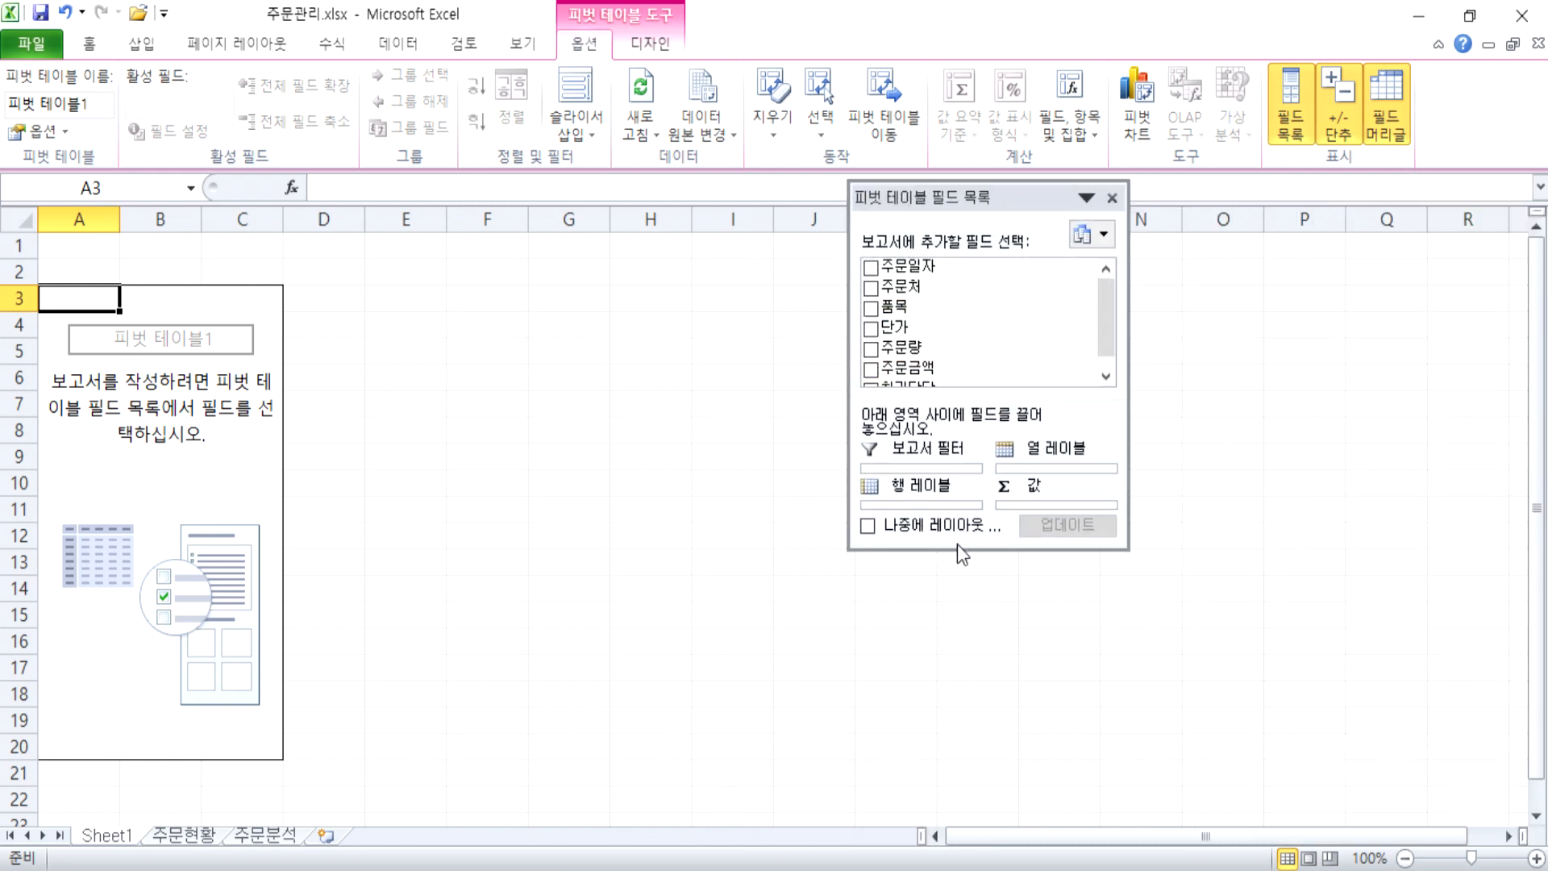
pyautogui.moveTo(960, 551); pyautogui.dragTo(979, 741)
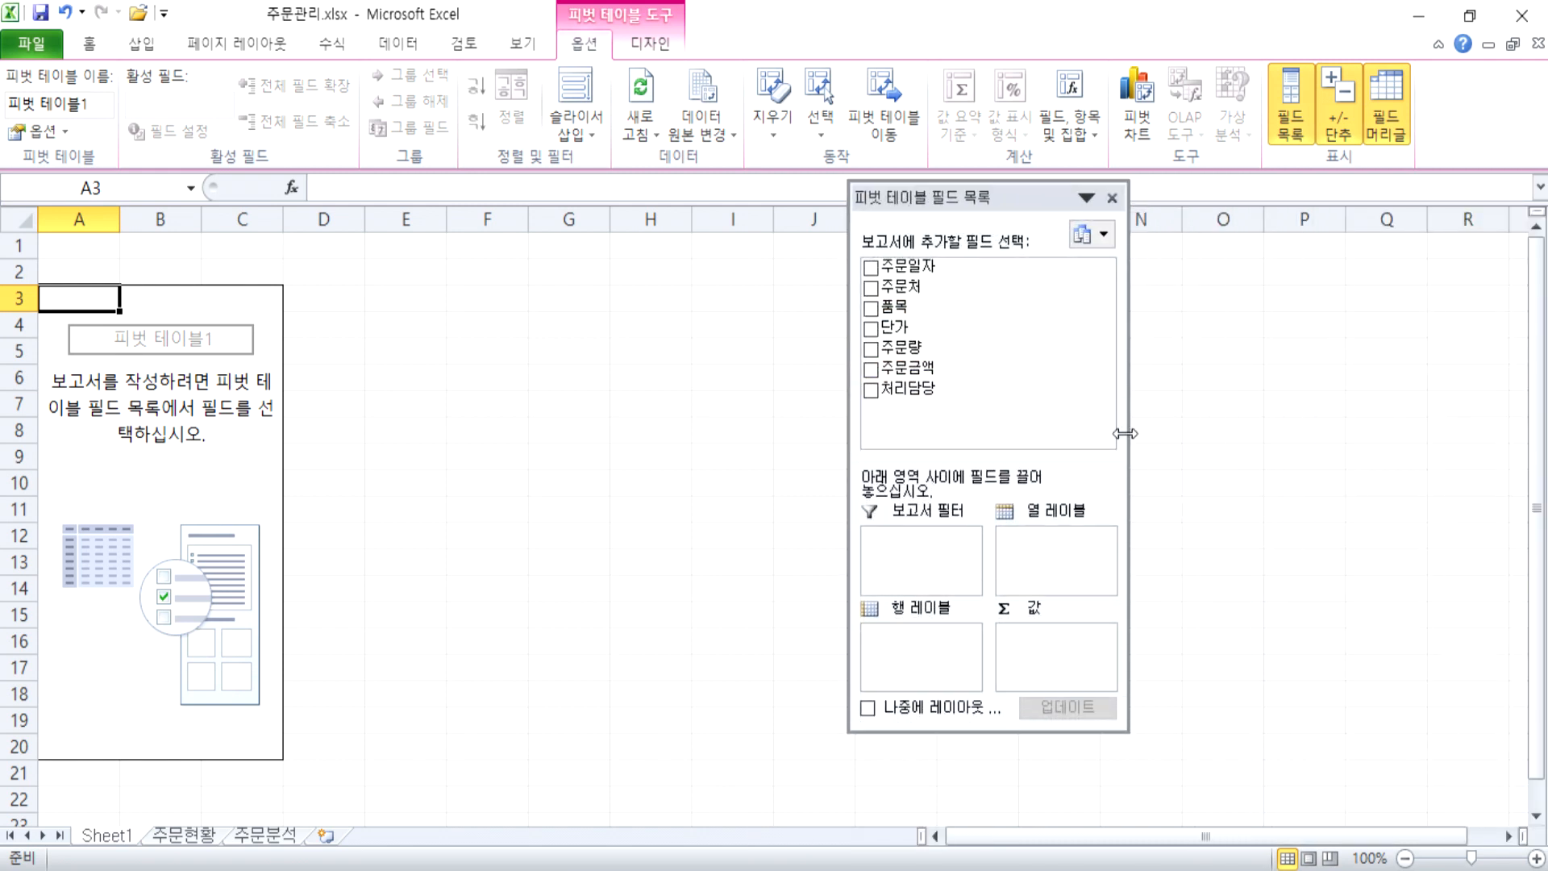
pyautogui.moveTo(1129, 433); pyautogui.dragTo(1205, 433)
pyautogui.moveTo(1077, 201); pyautogui.dragTo(1144, 127)
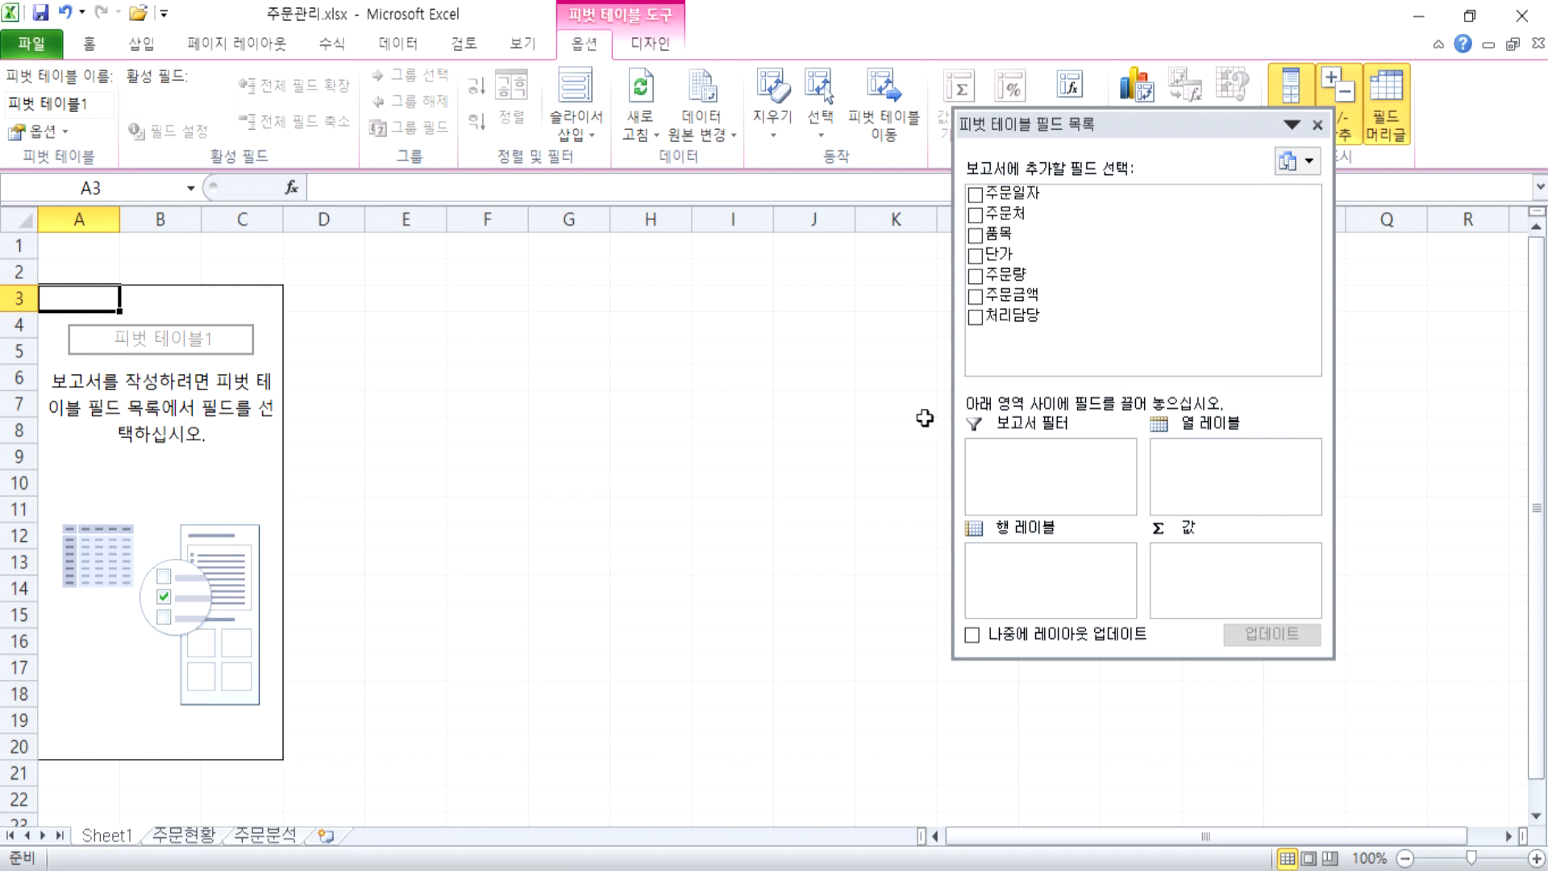
# Step: Place the 주문처 field in the pivot table's row labels
pyautogui.moveTo(1012, 215); pyautogui.dragTo(1004, 556)
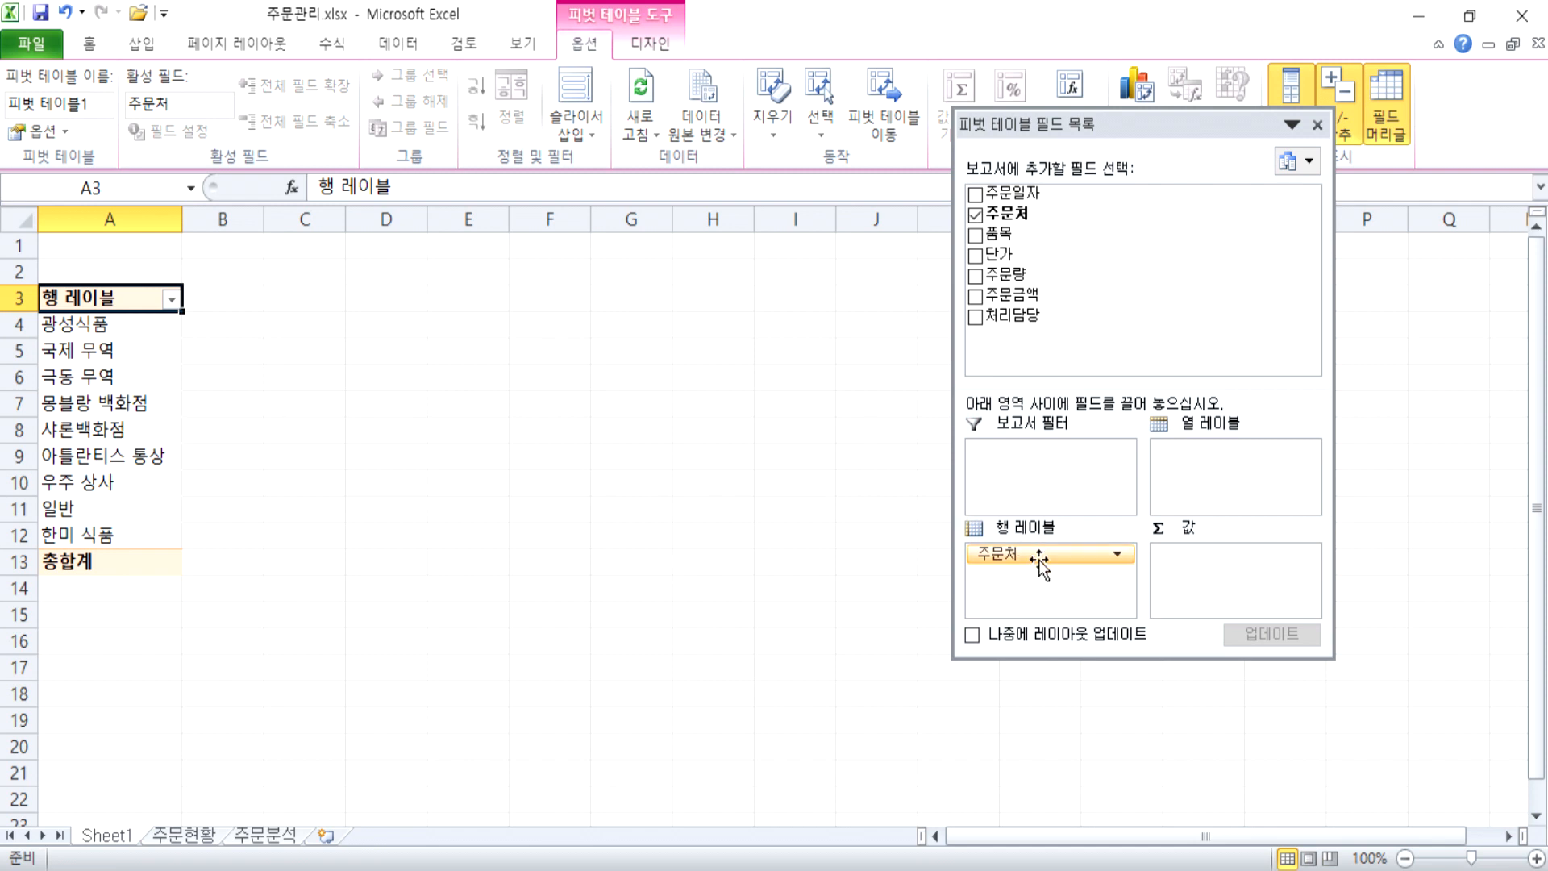
pyautogui.moveTo(1027, 546); pyautogui.dragTo(1032, 266)
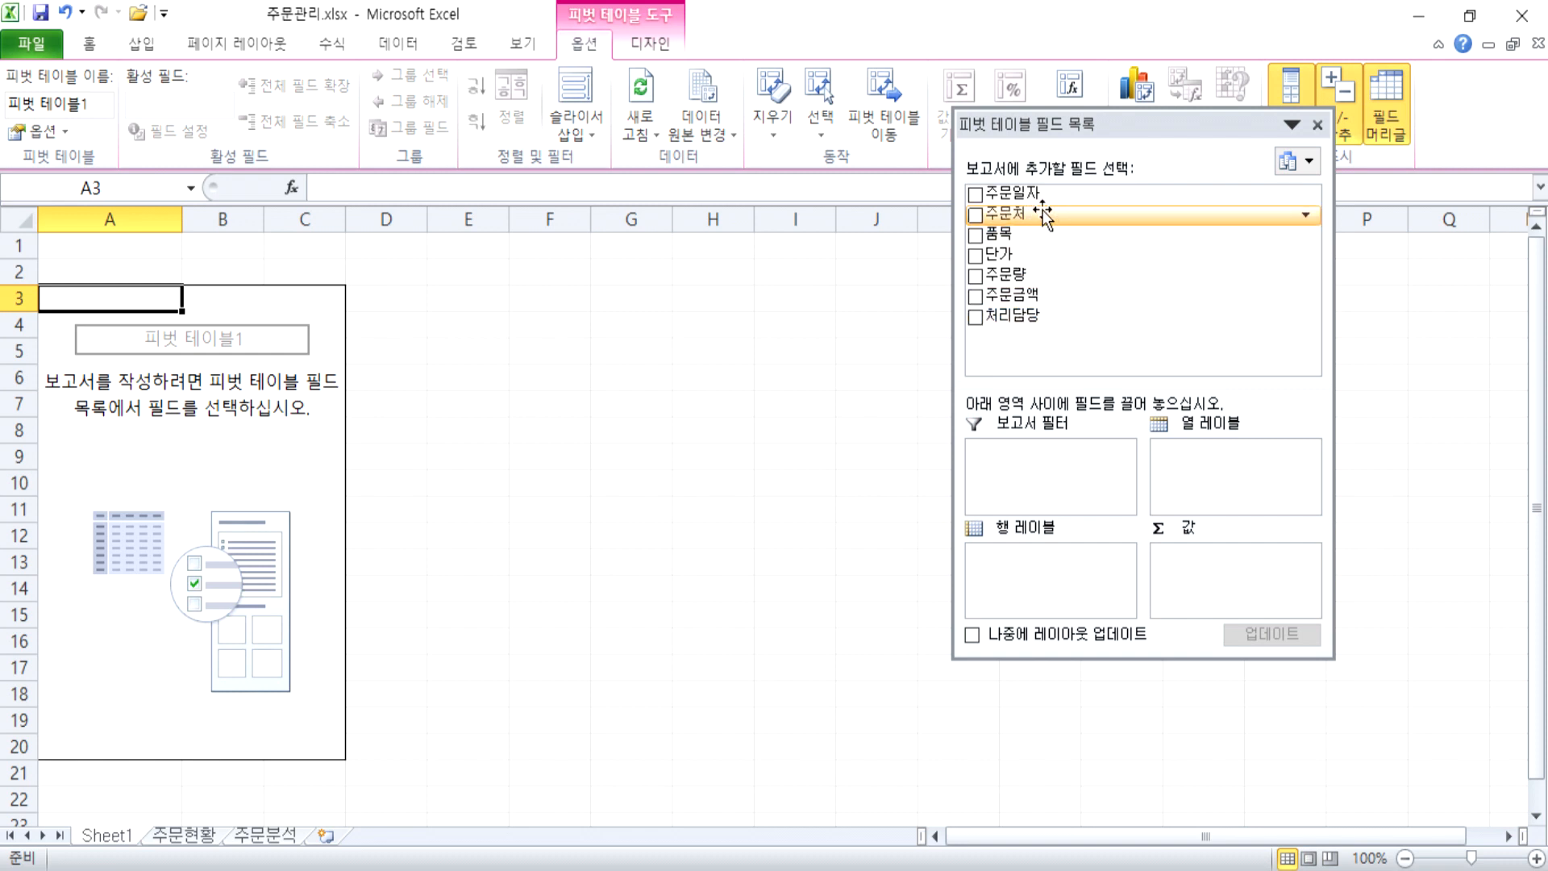
pyautogui.moveTo(1040, 216); pyautogui.dragTo(1020, 575)
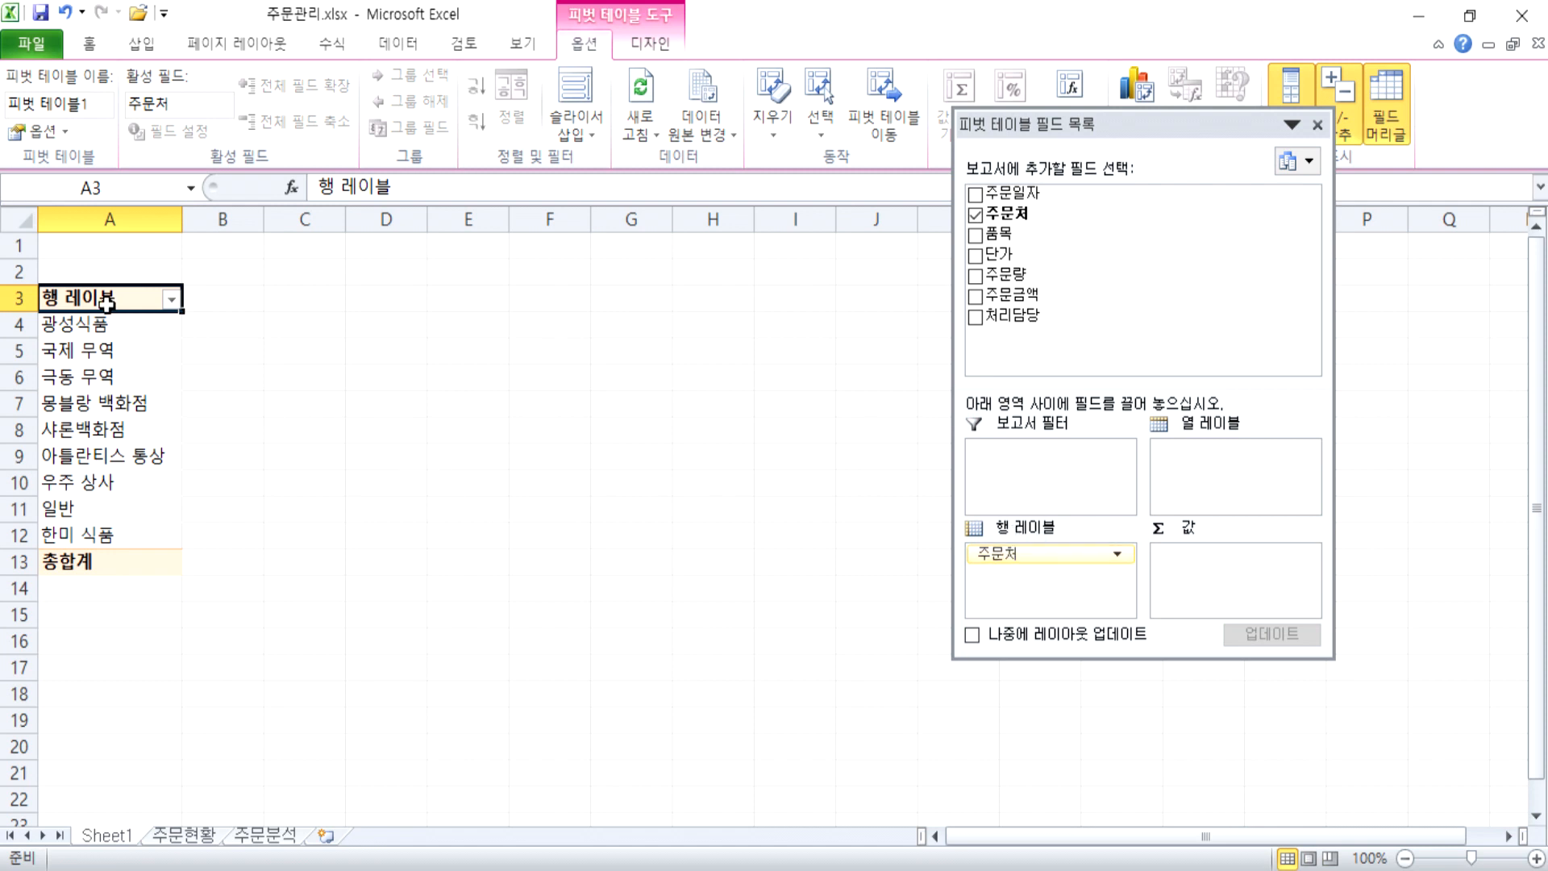
# Step: Compare the pivot table's 주문처 row items with the 주문처 column on the 주문현황 sheet
pyautogui.moveTo(107, 324); pyautogui.dragTo(104, 533)
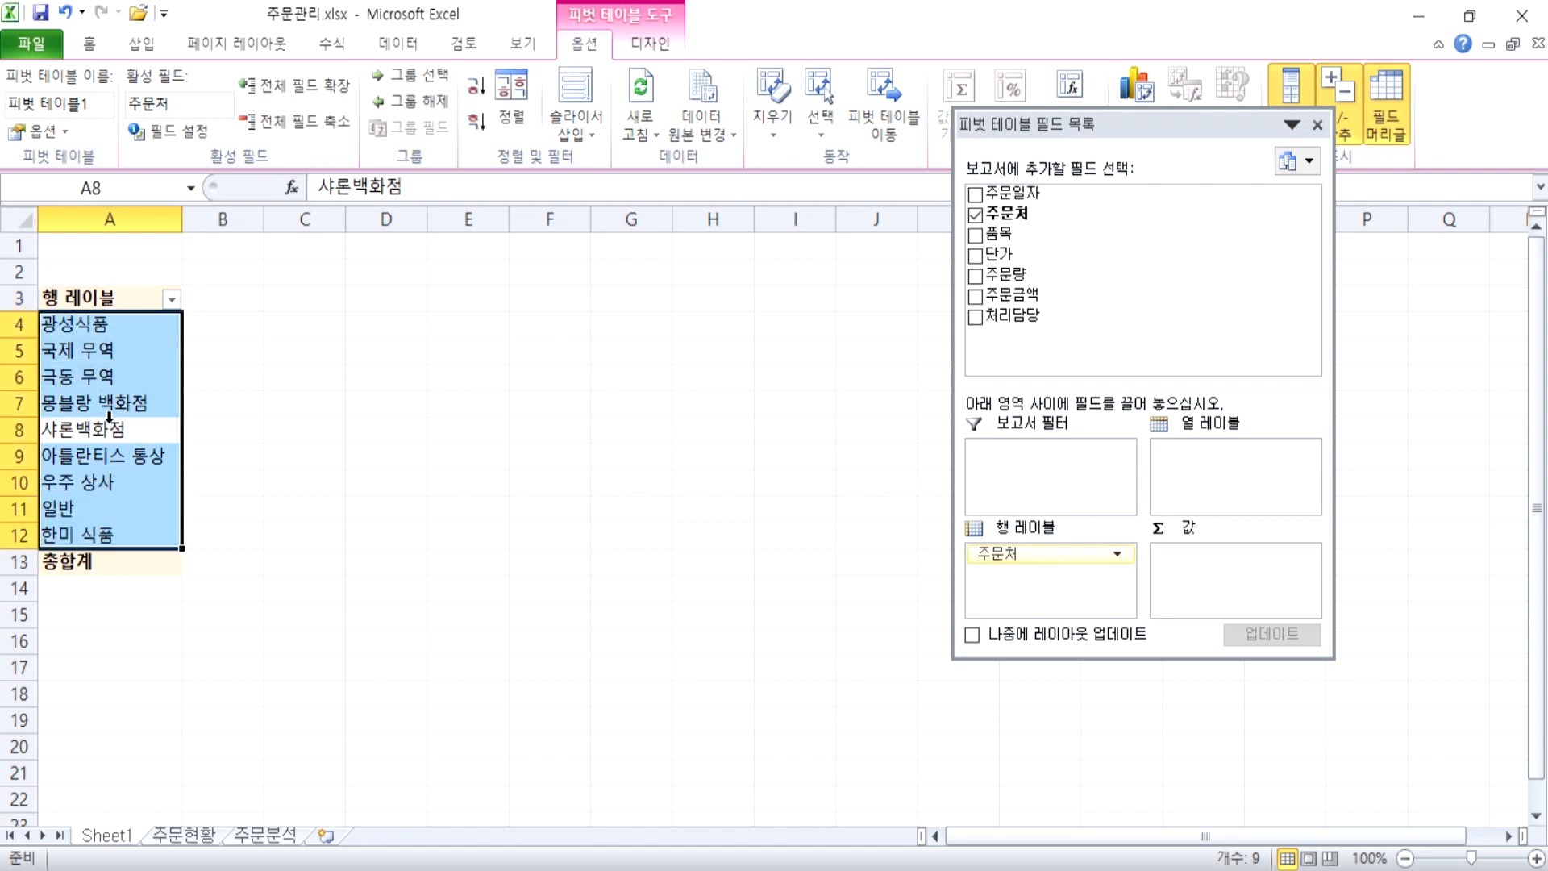
pyautogui.click(185, 835)
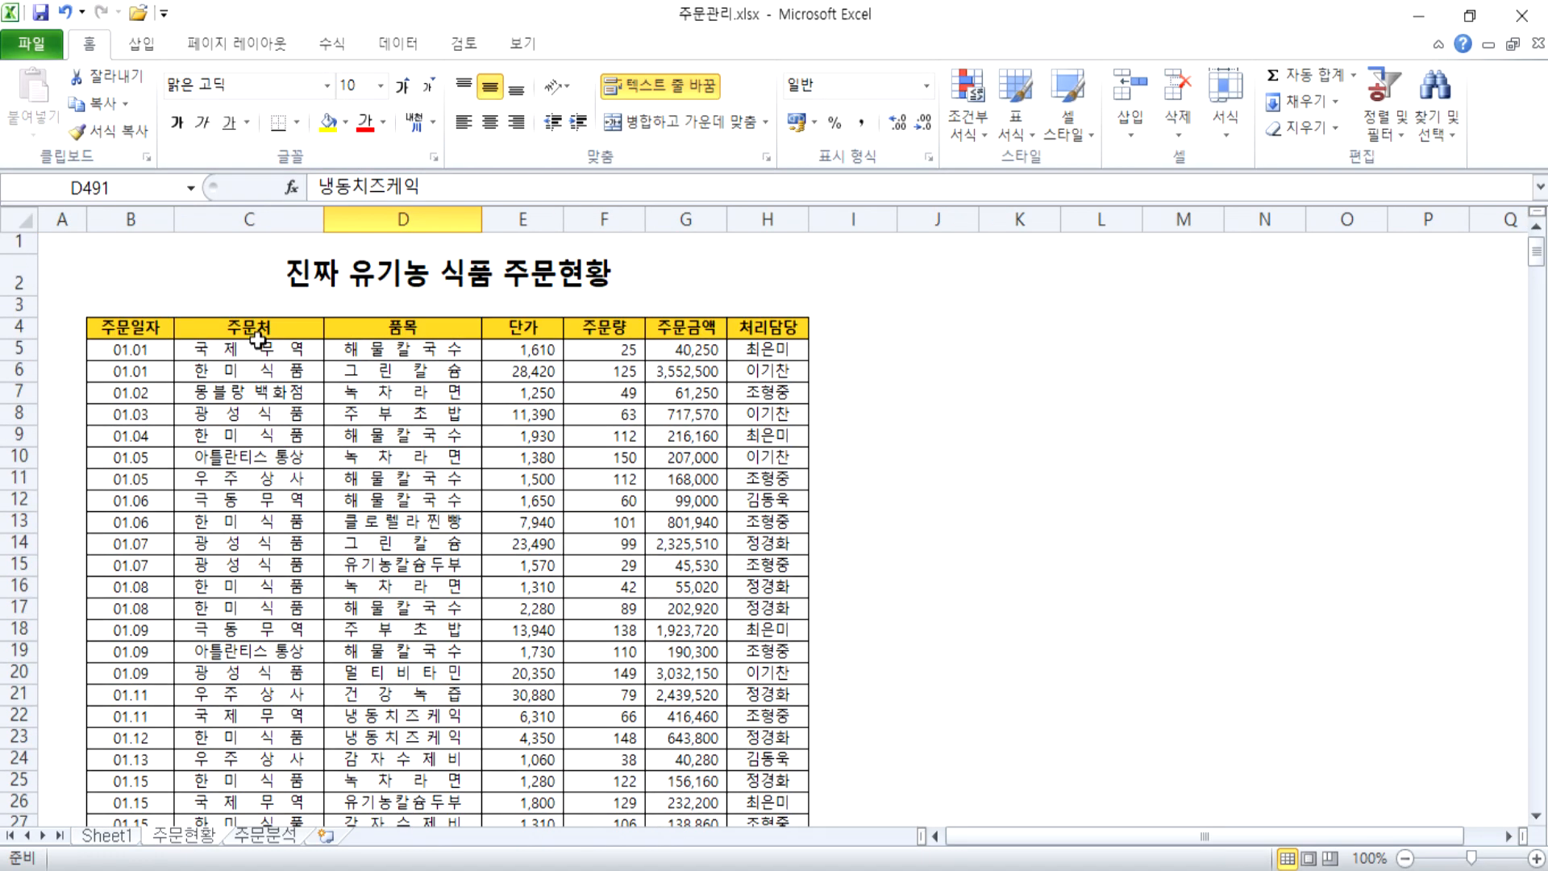
pyautogui.click(126, 837)
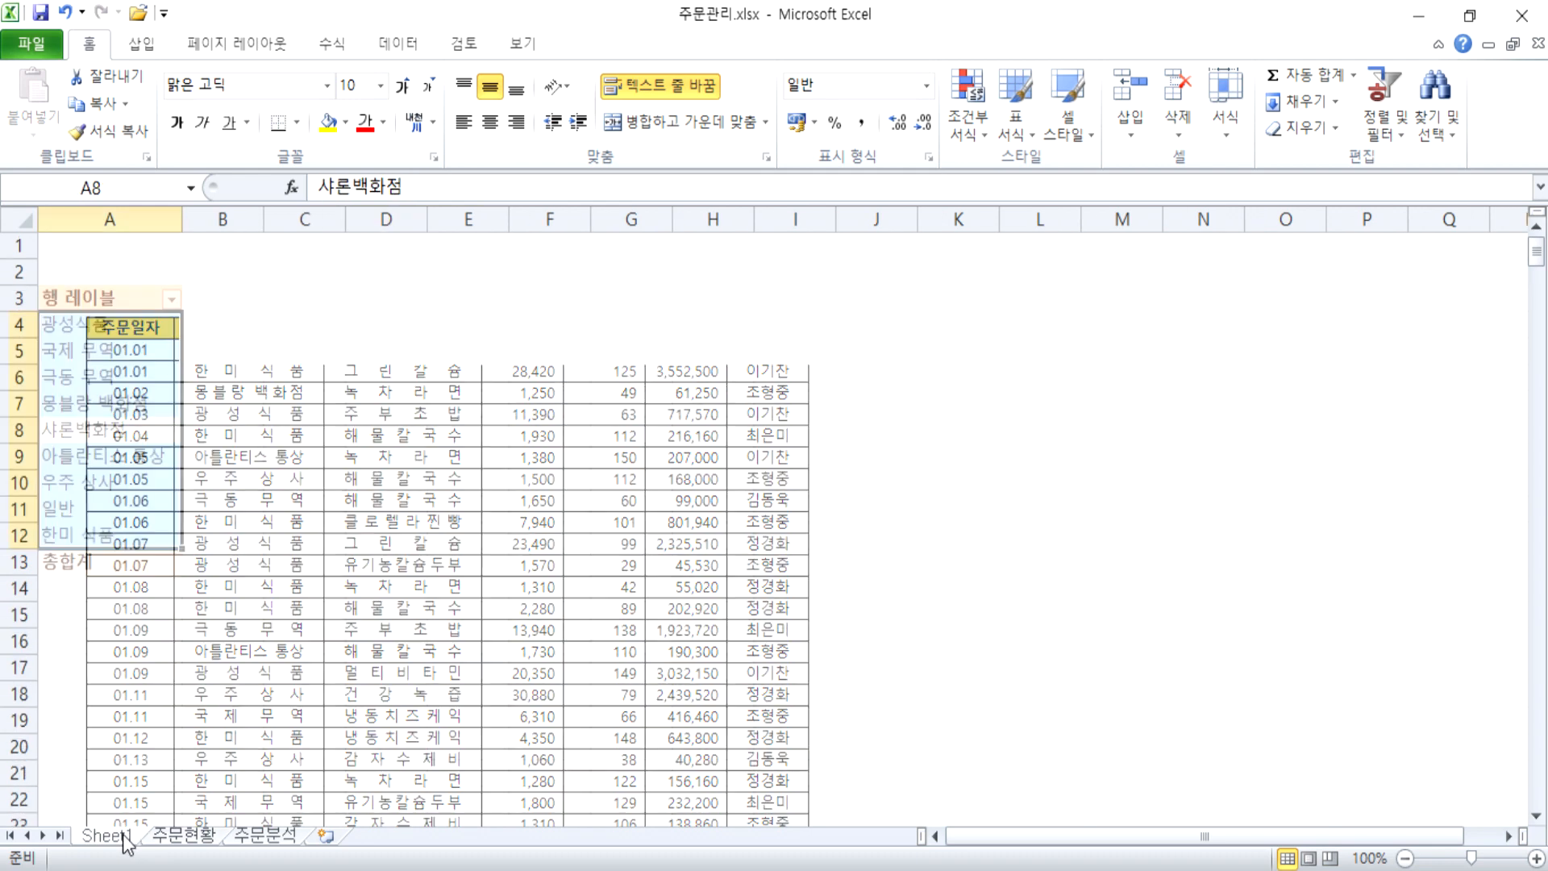
pyautogui.click(90, 324)
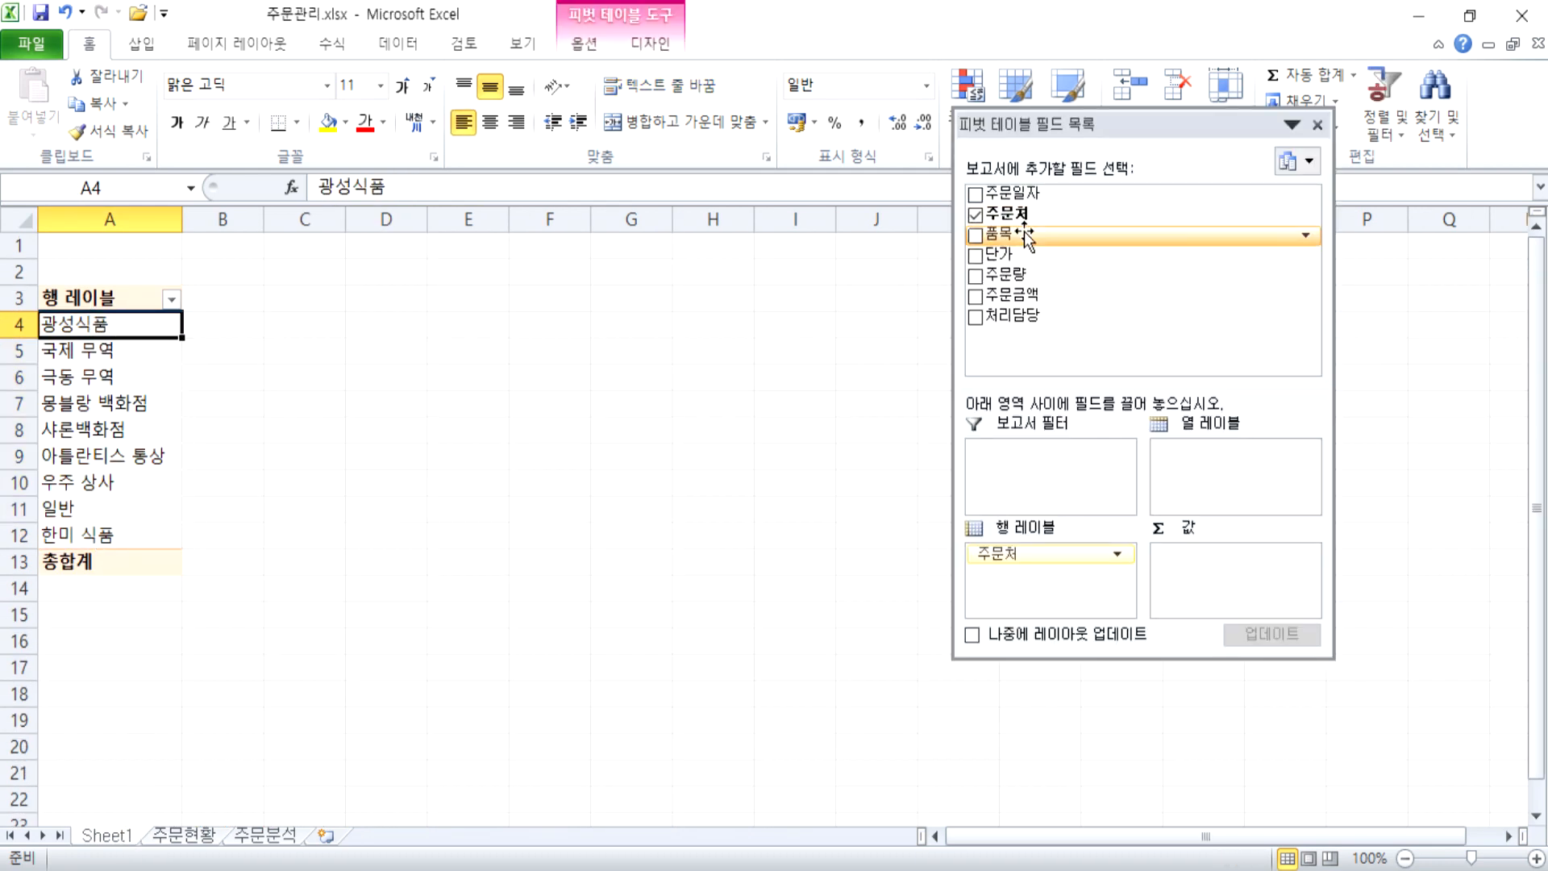
# Step: Place the 품목 field in the column labels and examine the product headings across the pivot table
pyautogui.moveTo(1004, 234); pyautogui.dragTo(1204, 458)
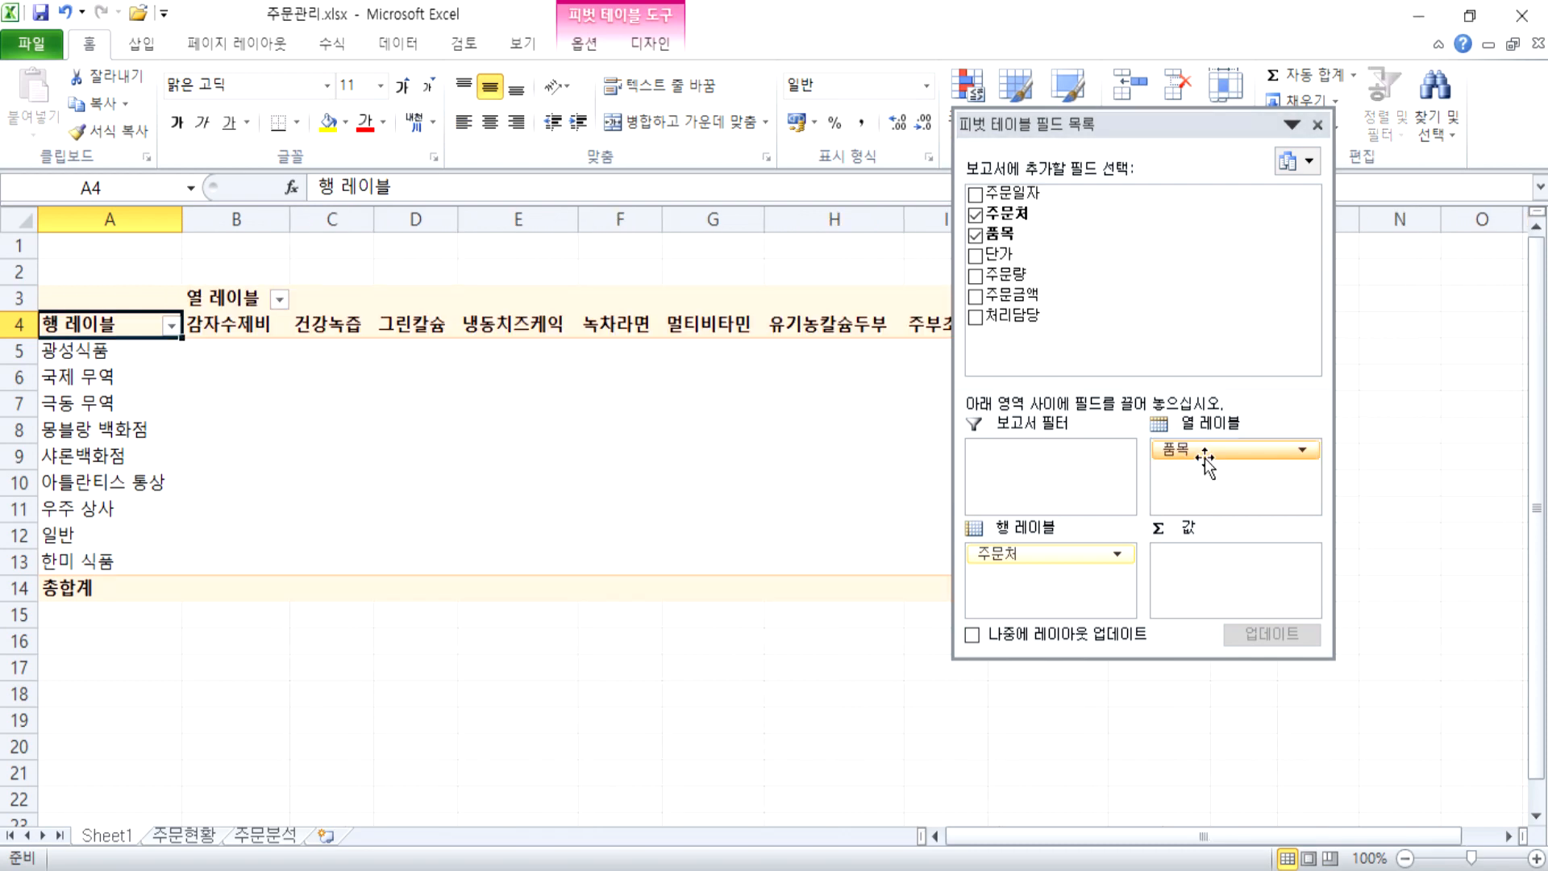
pyautogui.moveTo(1186, 125); pyautogui.dragTo(1354, 446)
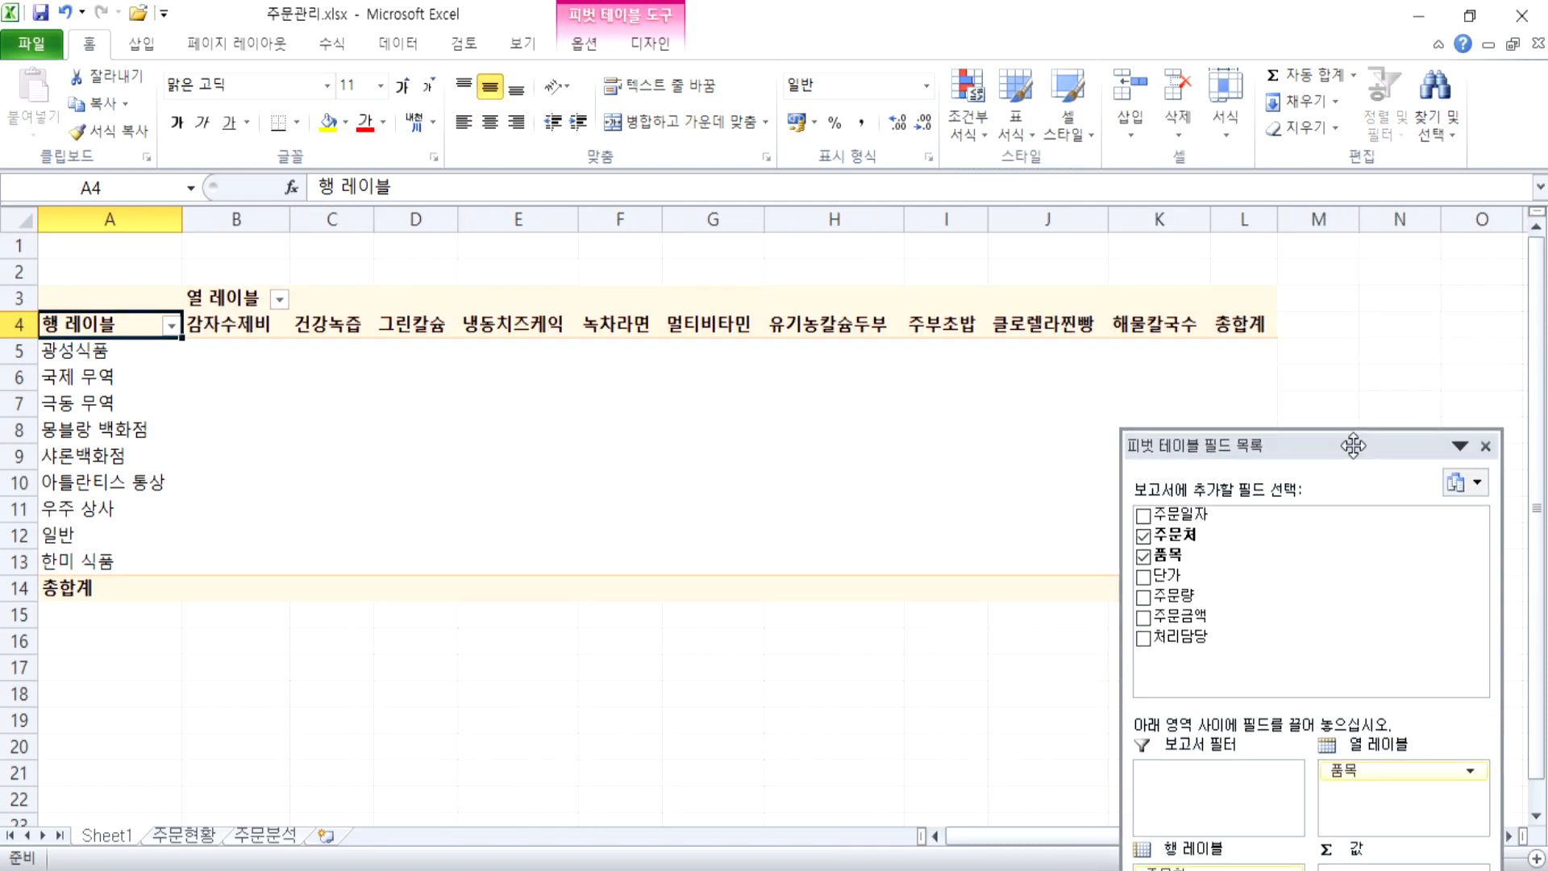
pyautogui.moveTo(1354, 446); pyautogui.dragTo(1351, 371)
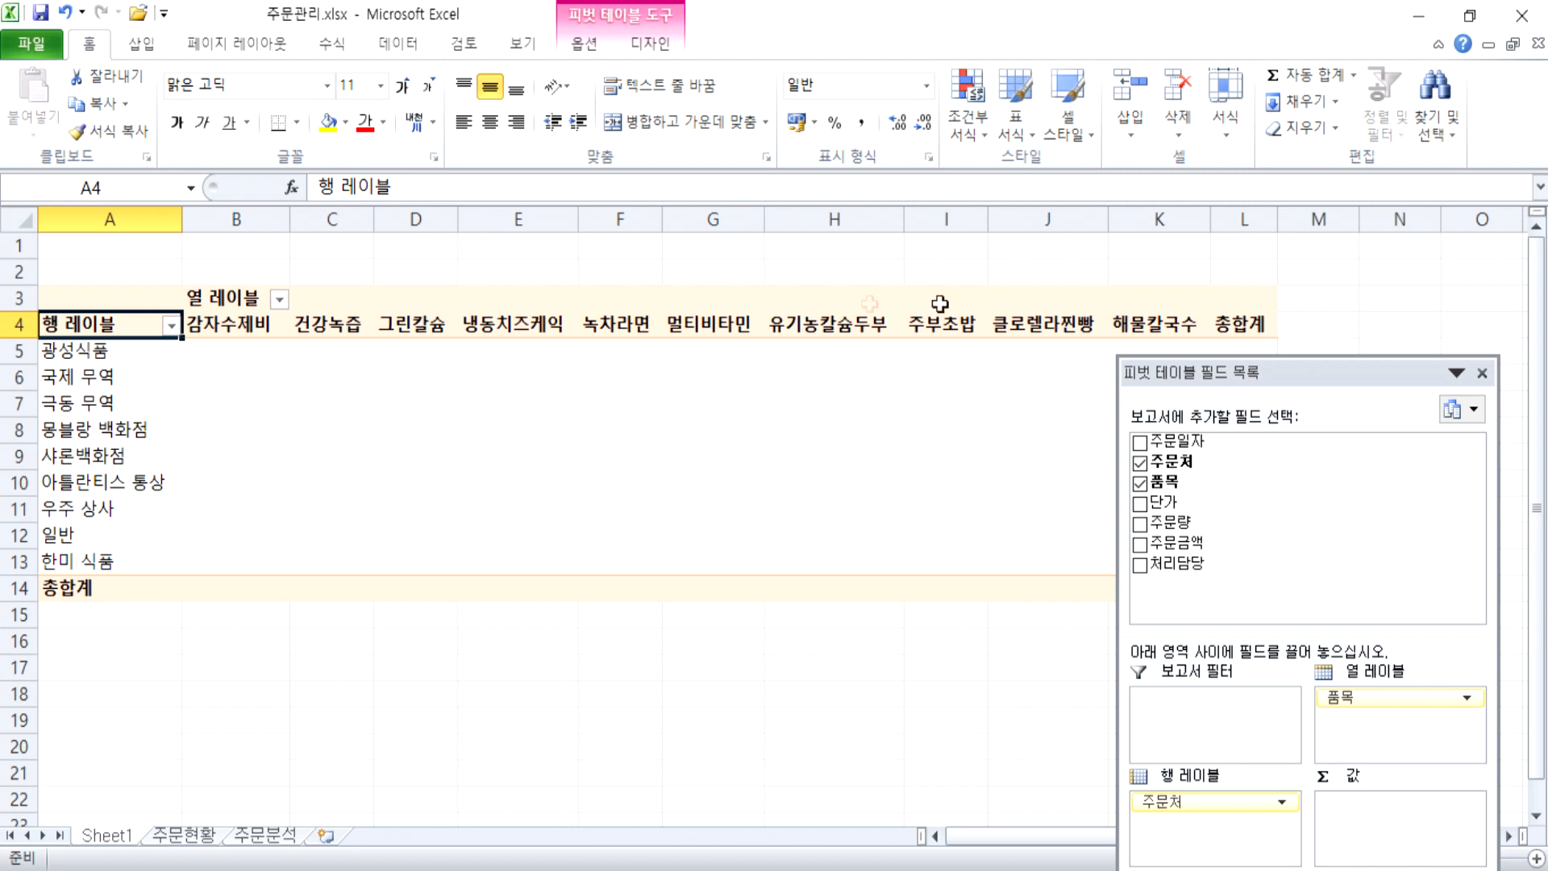
pyautogui.click(1148, 327)
pyautogui.moveTo(1149, 326); pyautogui.dragTo(264, 319)
pyautogui.click(268, 372)
# Step: Add 주문금액 and 주문량 to the pivot table's values, ordering 주문량 before 주문금액
pyautogui.moveTo(1326, 373); pyautogui.dragTo(1147, 92)
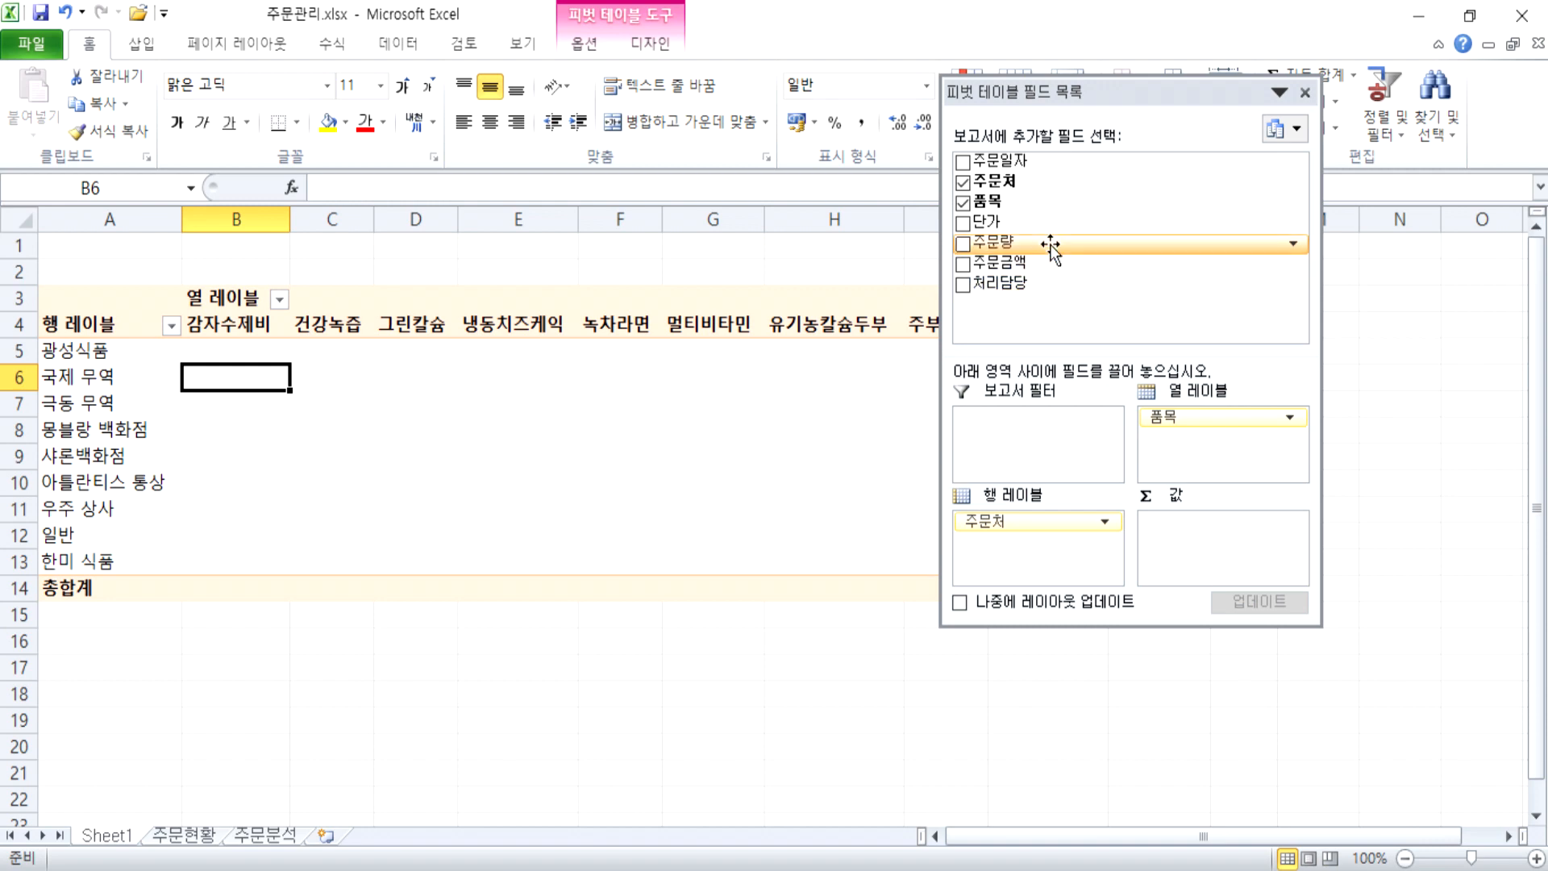
pyautogui.moveTo(1000, 270); pyautogui.dragTo(1207, 542)
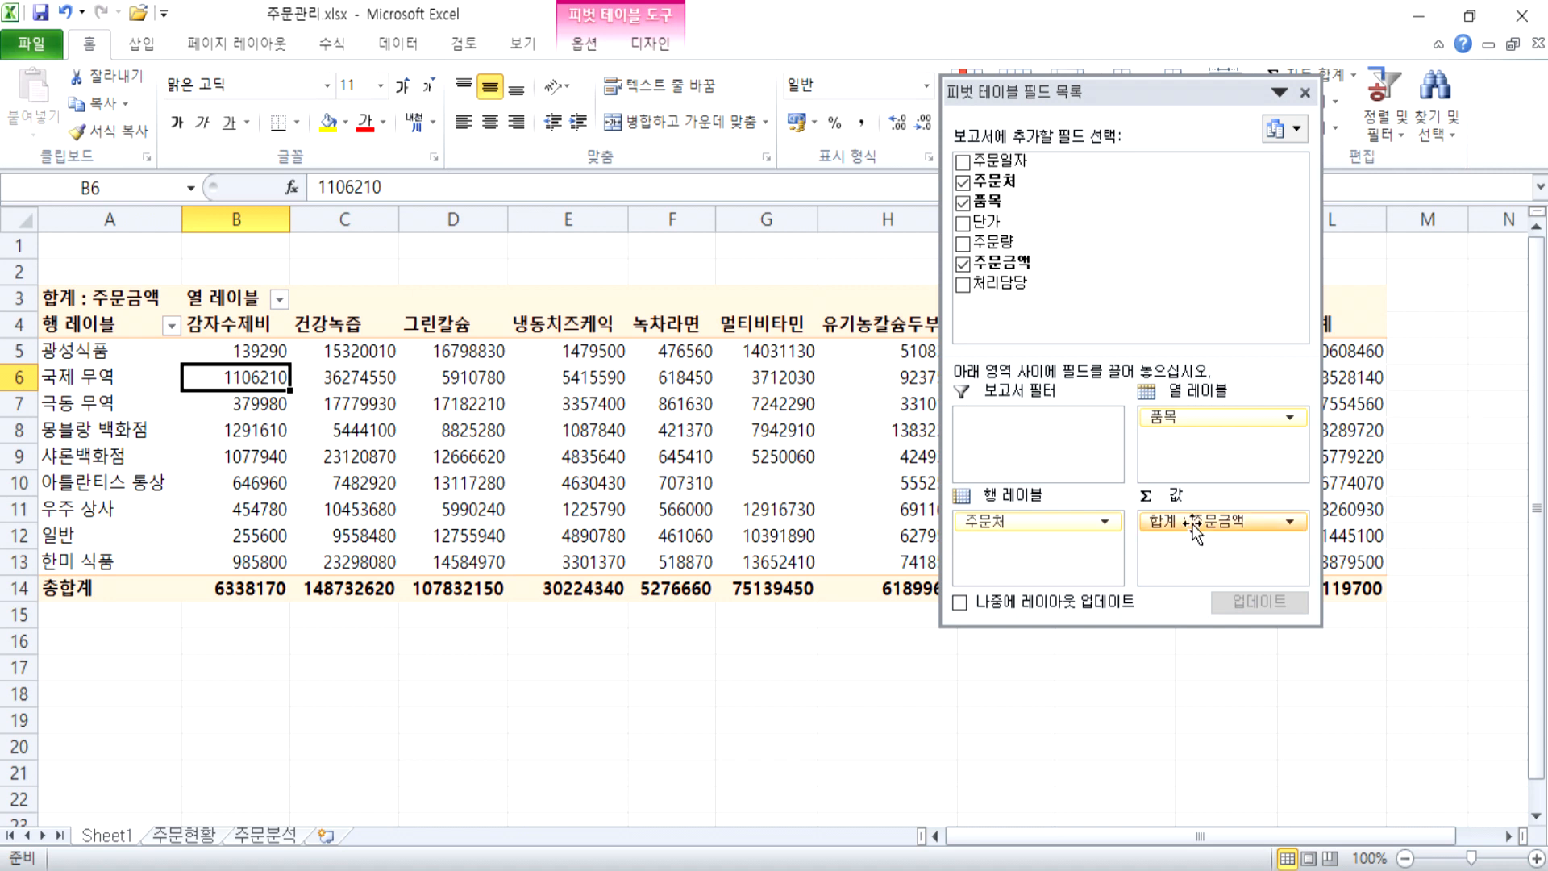
pyautogui.moveTo(996, 241); pyautogui.dragTo(1201, 542)
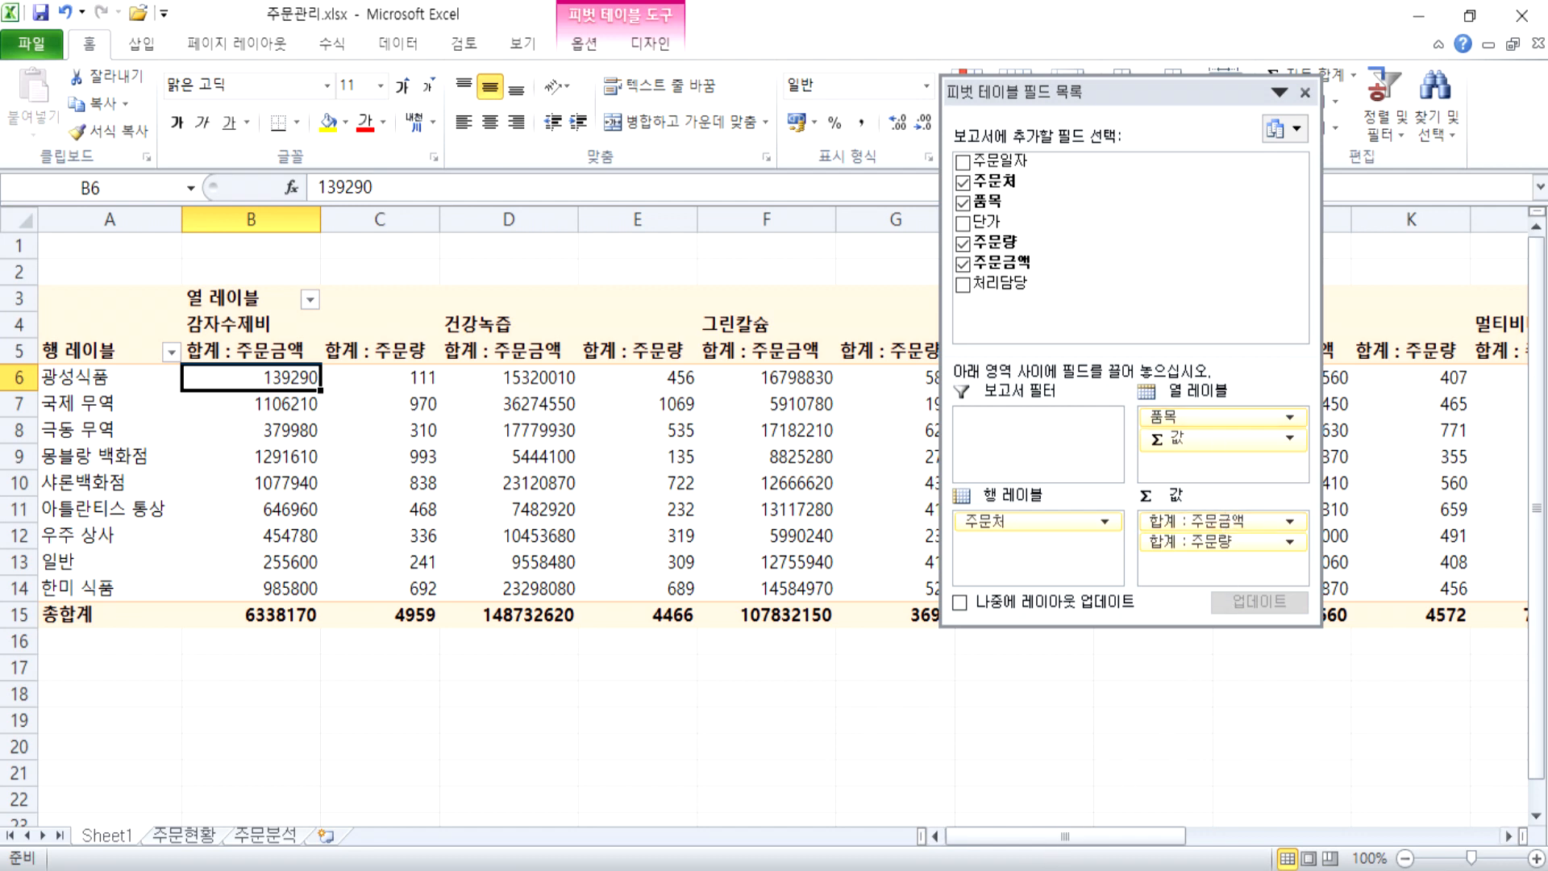
pyautogui.press('F10')
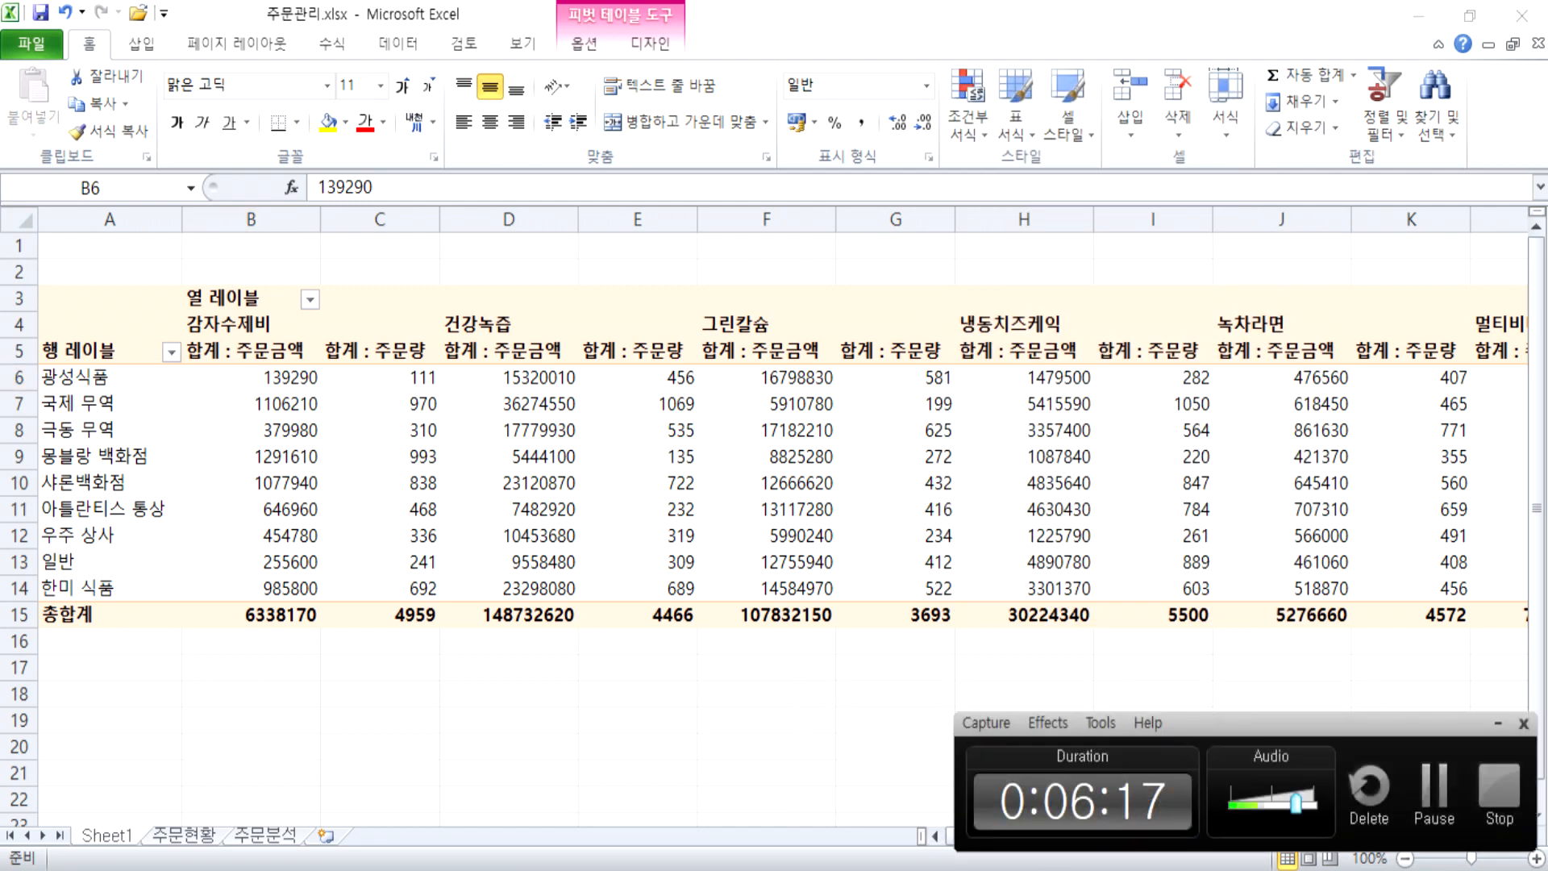
pyautogui.moveTo(1198, 525); pyautogui.dragTo(1197, 565)
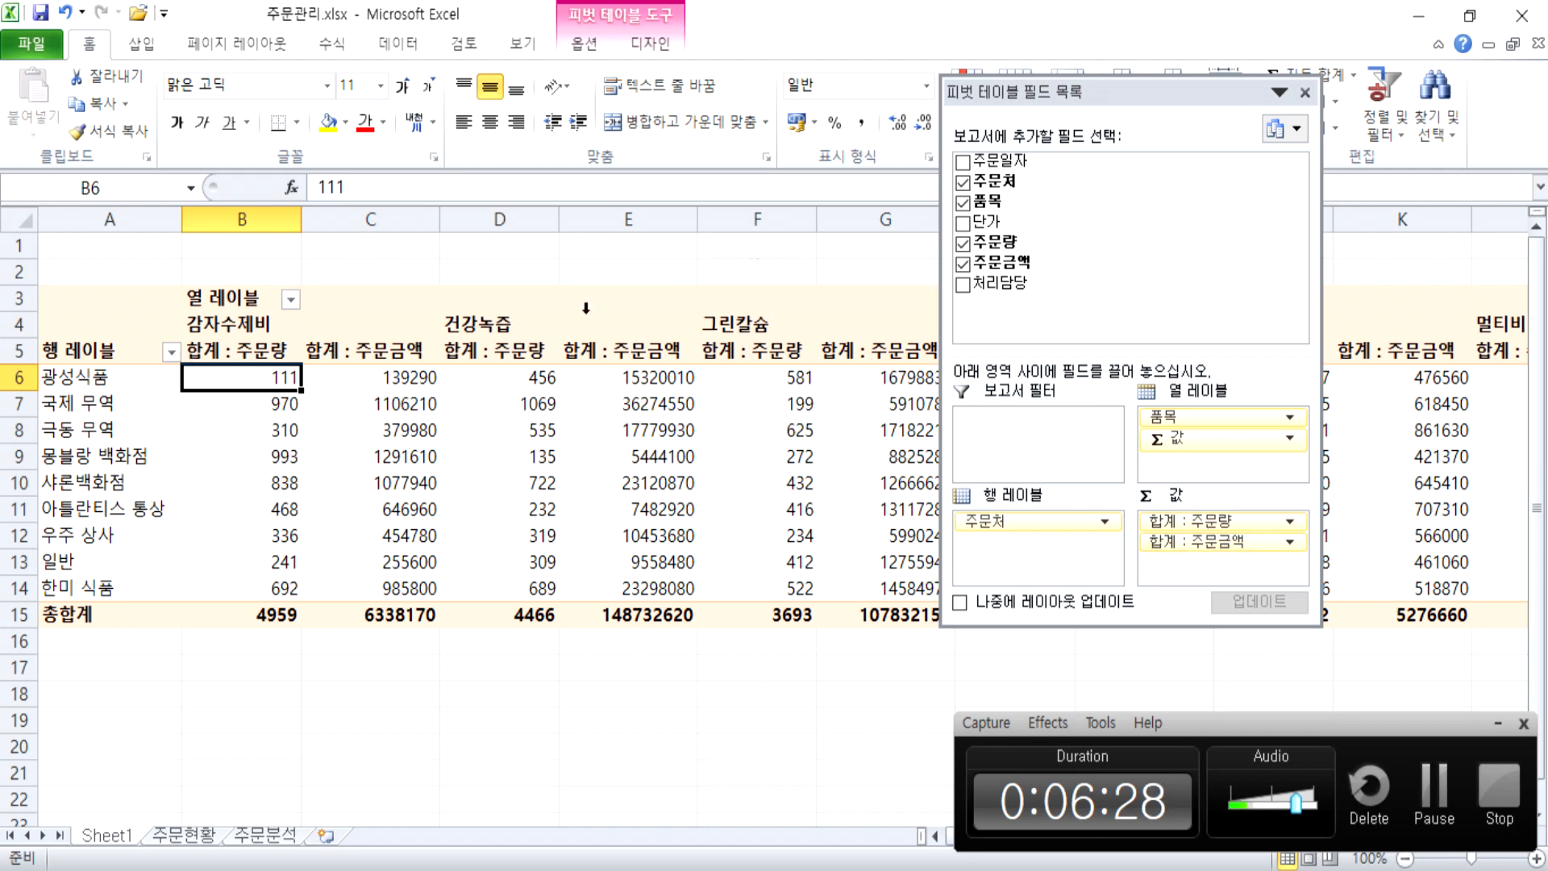
# Step: Move the Σ 값 item from the column labels to the row labels below 주문처 and review the stacked values
pyautogui.moveTo(1081, 109); pyautogui.dragTo(1169, 223)
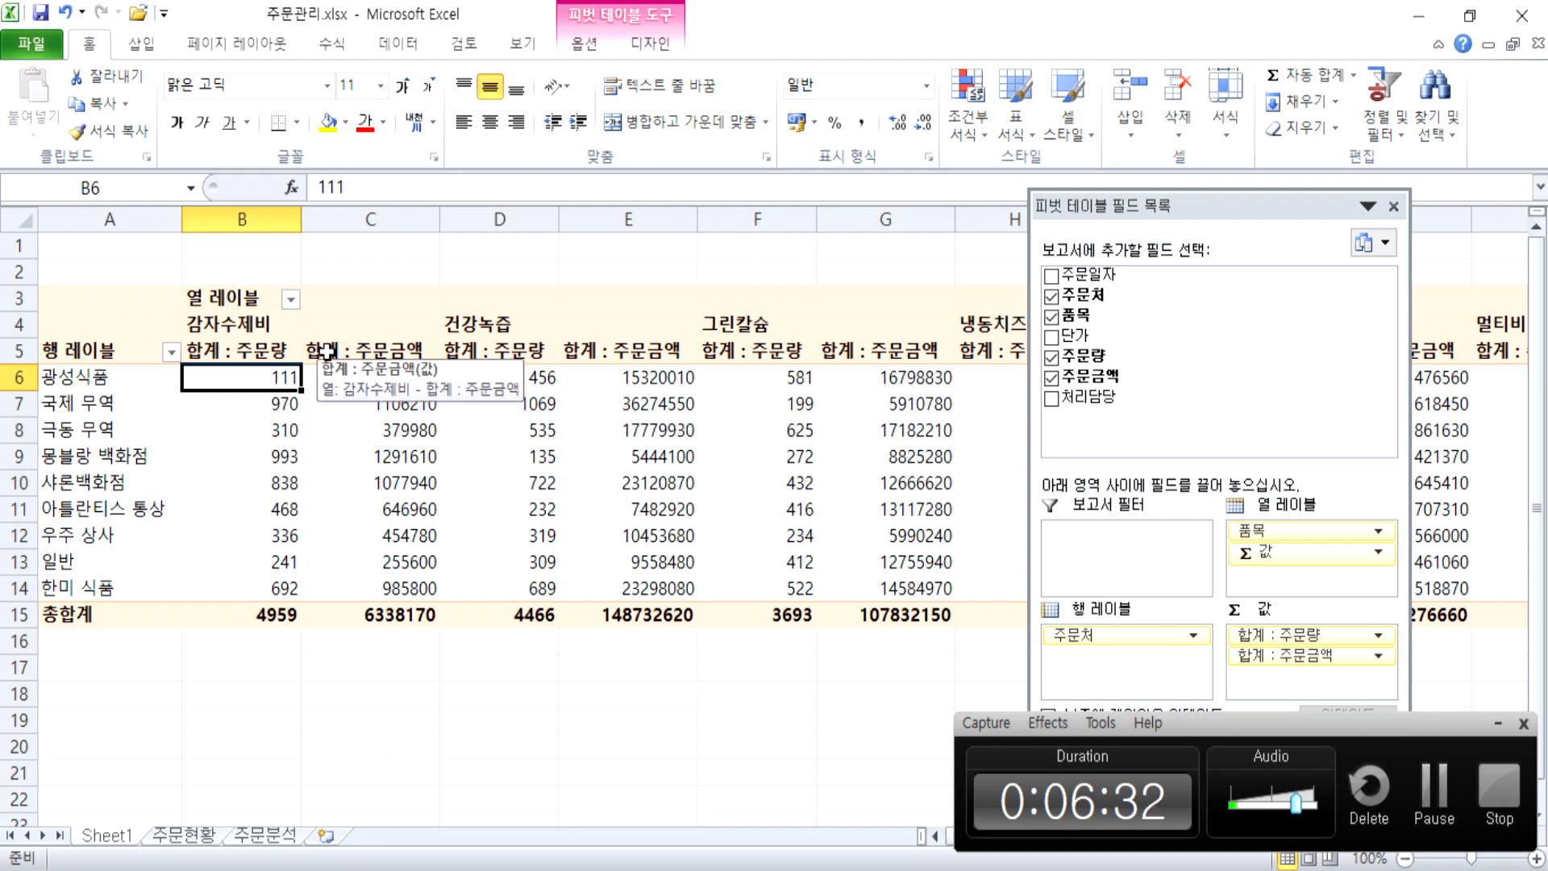
pyautogui.moveTo(1117, 208); pyautogui.dragTo(1023, 153)
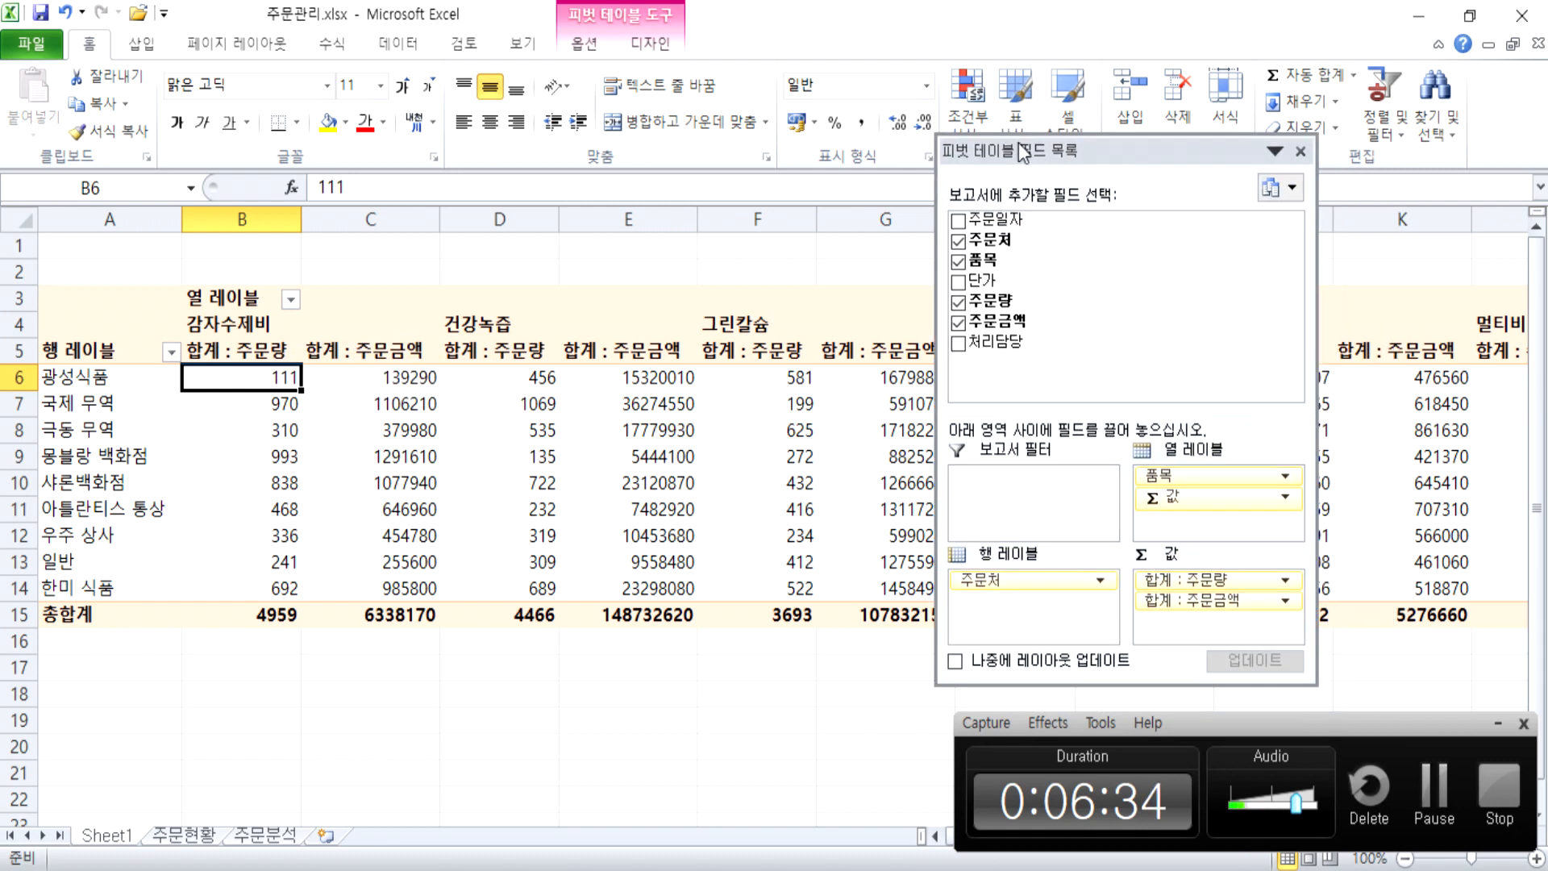
pyautogui.click(1498, 723)
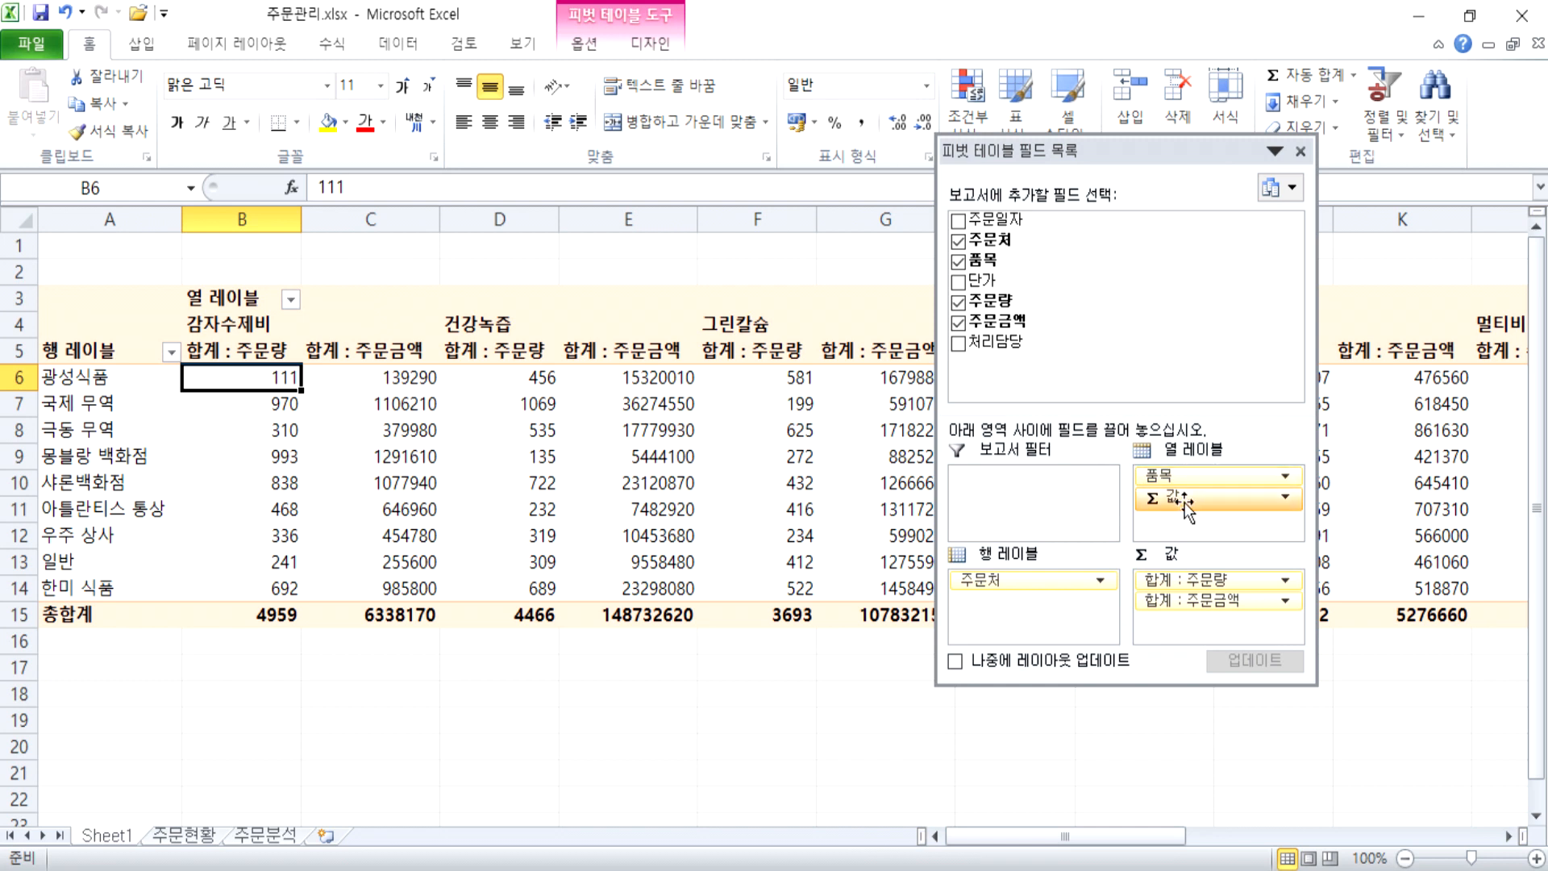
pyautogui.moveTo(1185, 504); pyautogui.dragTo(1064, 613)
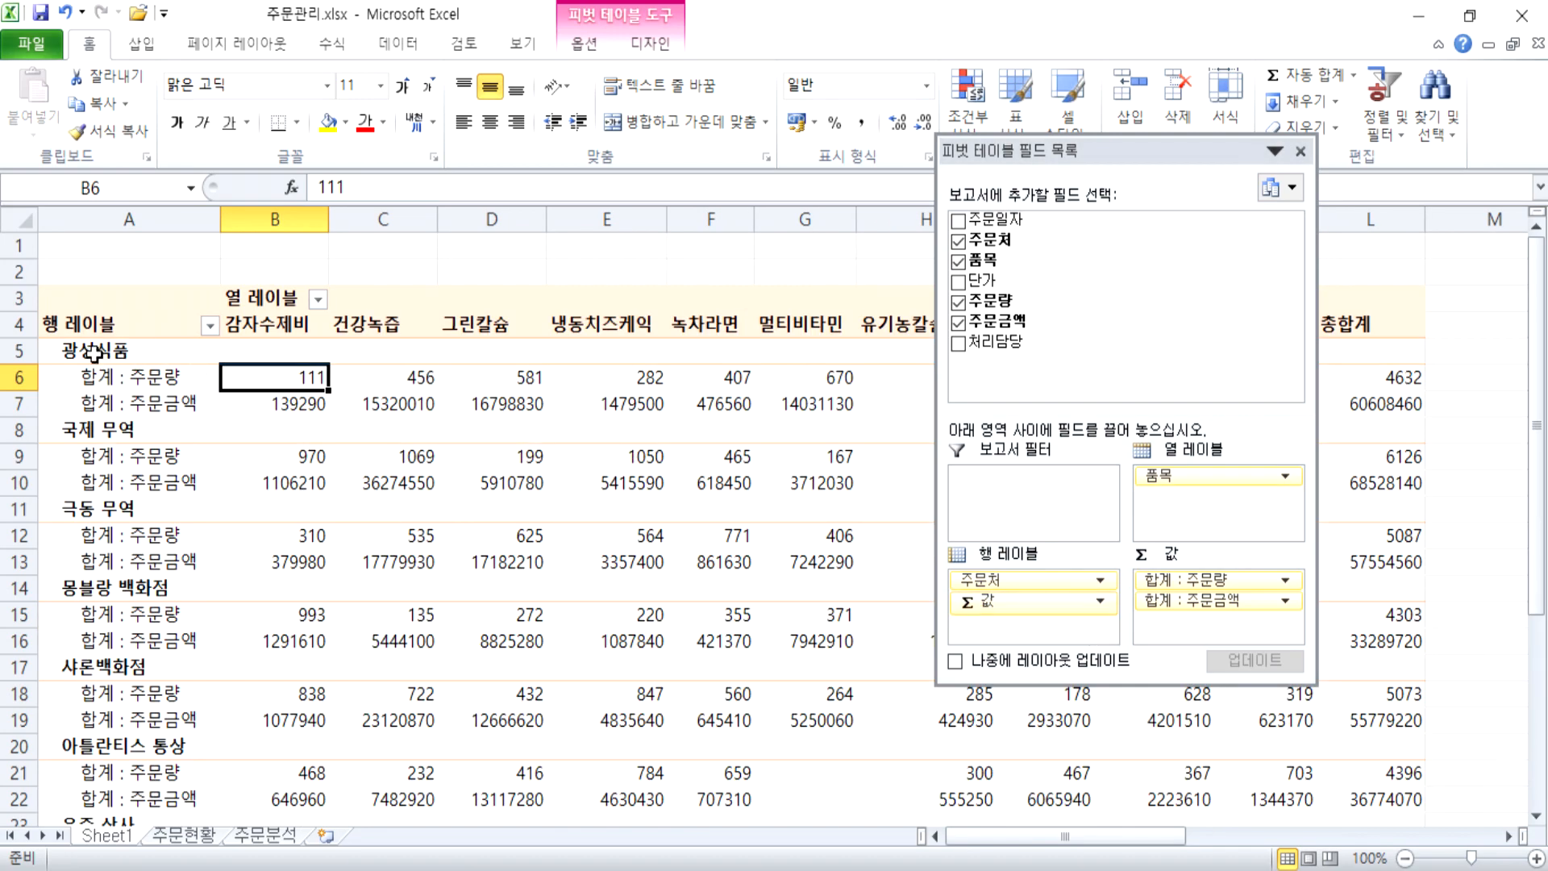
pyautogui.scroll(-5, 97, 355)
pyautogui.scroll(4, 119, 361)
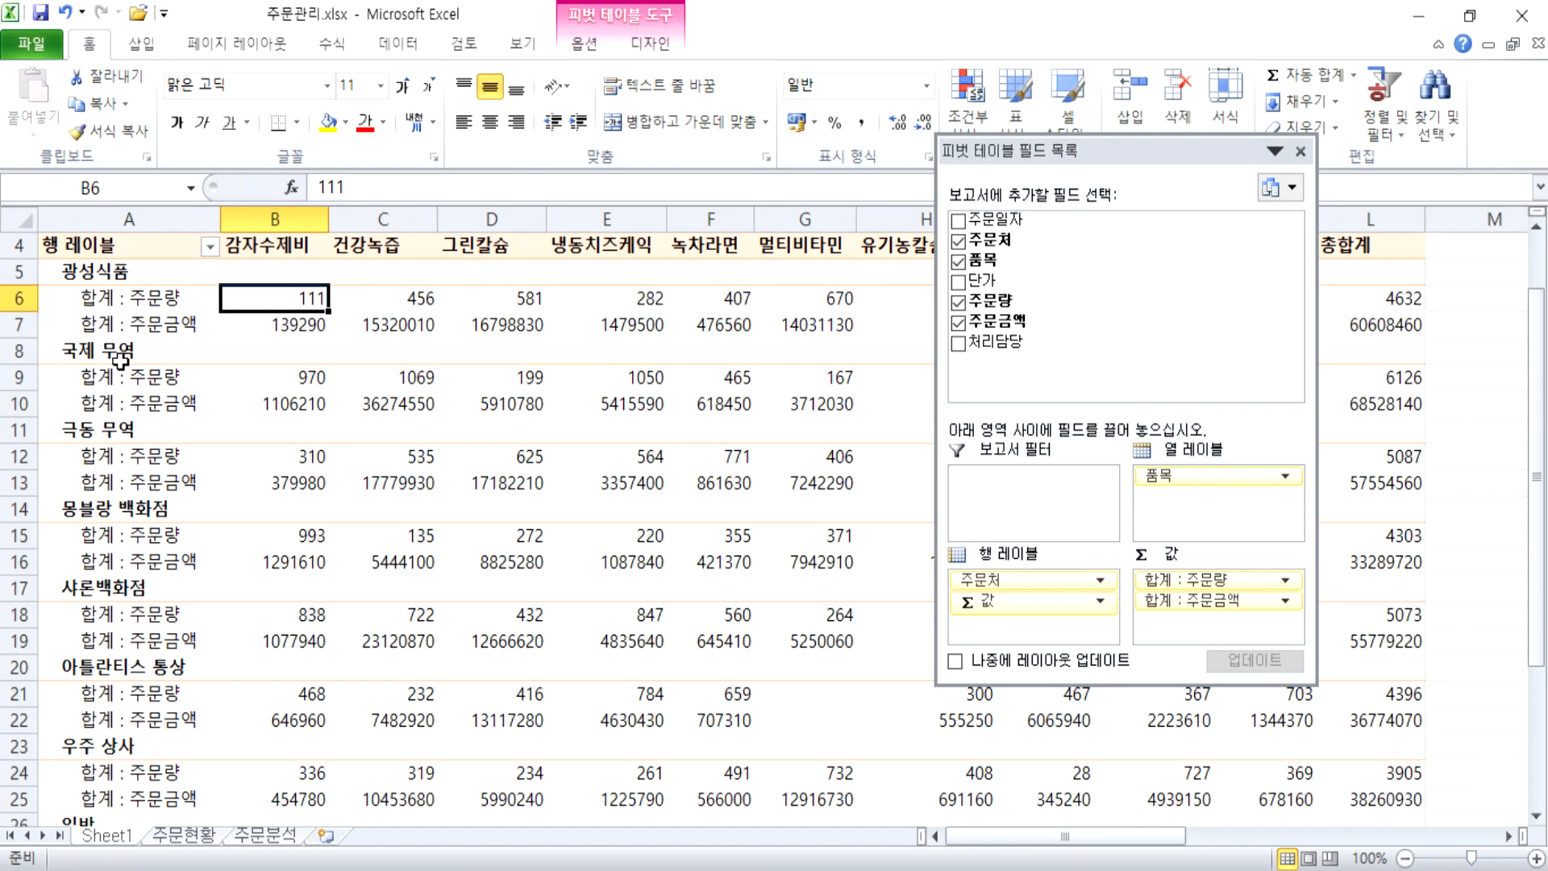
pyautogui.scroll(1, 710, 427)
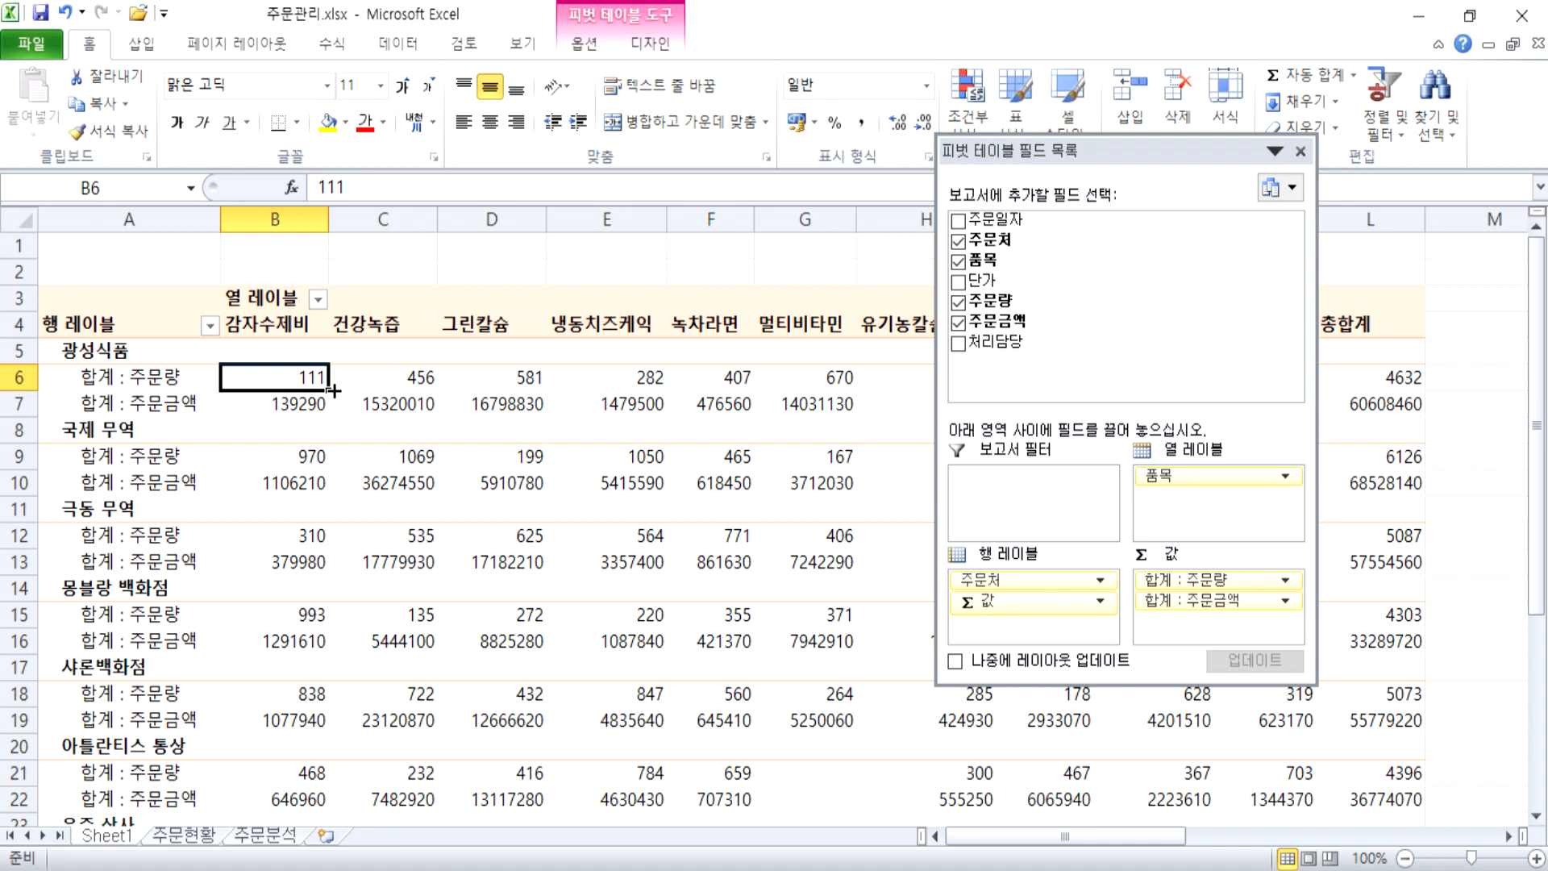
pyautogui.moveTo(357, 389)
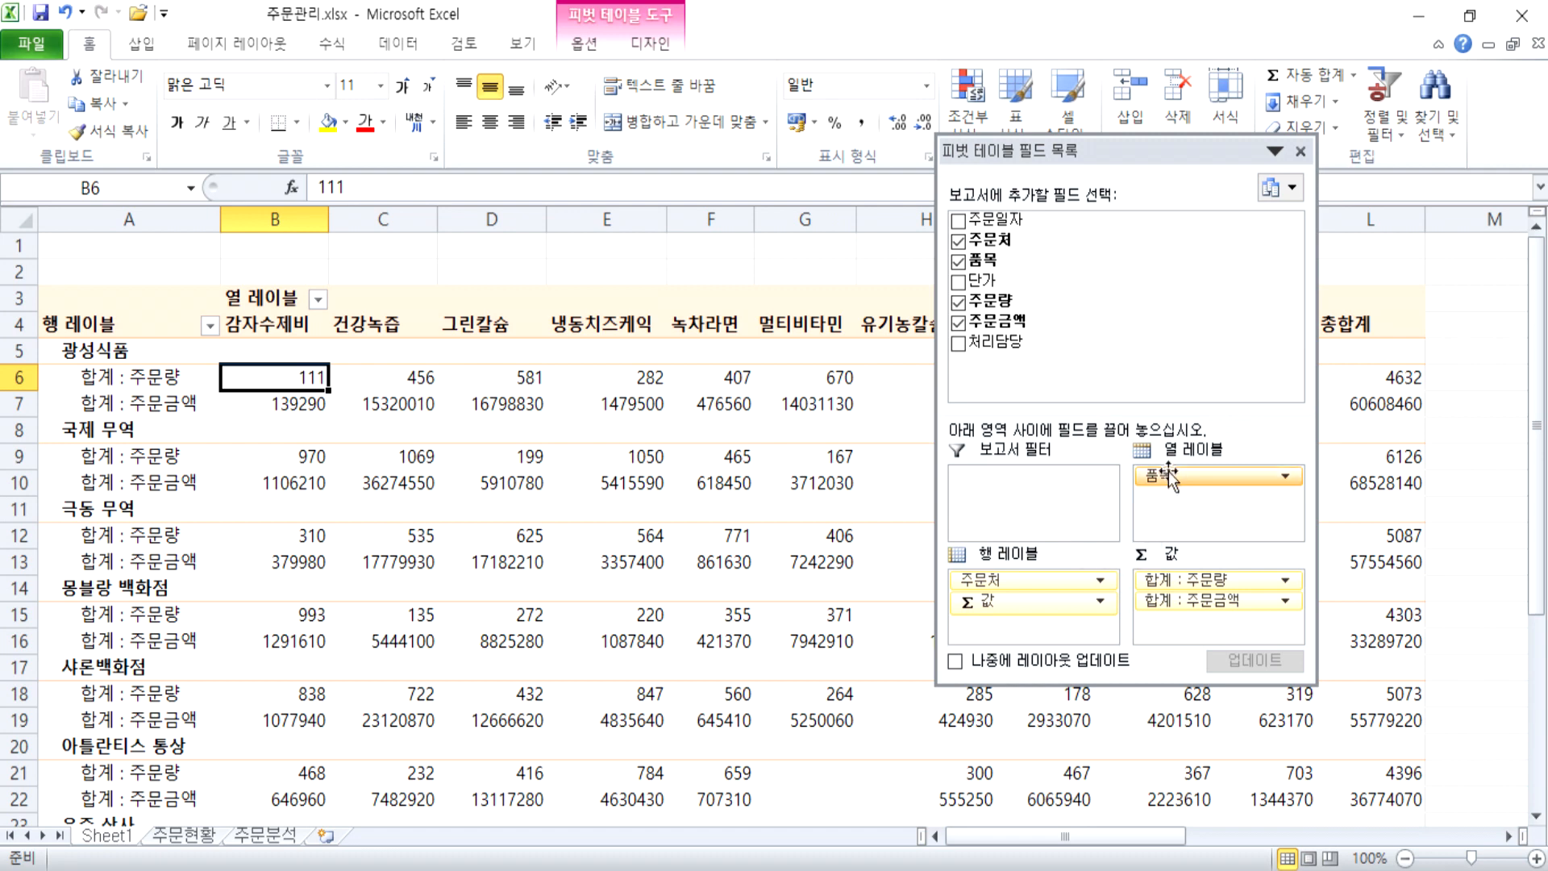
# Step: Move 품목 to the row labels above Σ 값, and move 주문처 to the column labels
pyautogui.moveTo(1169, 476); pyautogui.dragTo(976, 600)
pyautogui.click(113, 323)
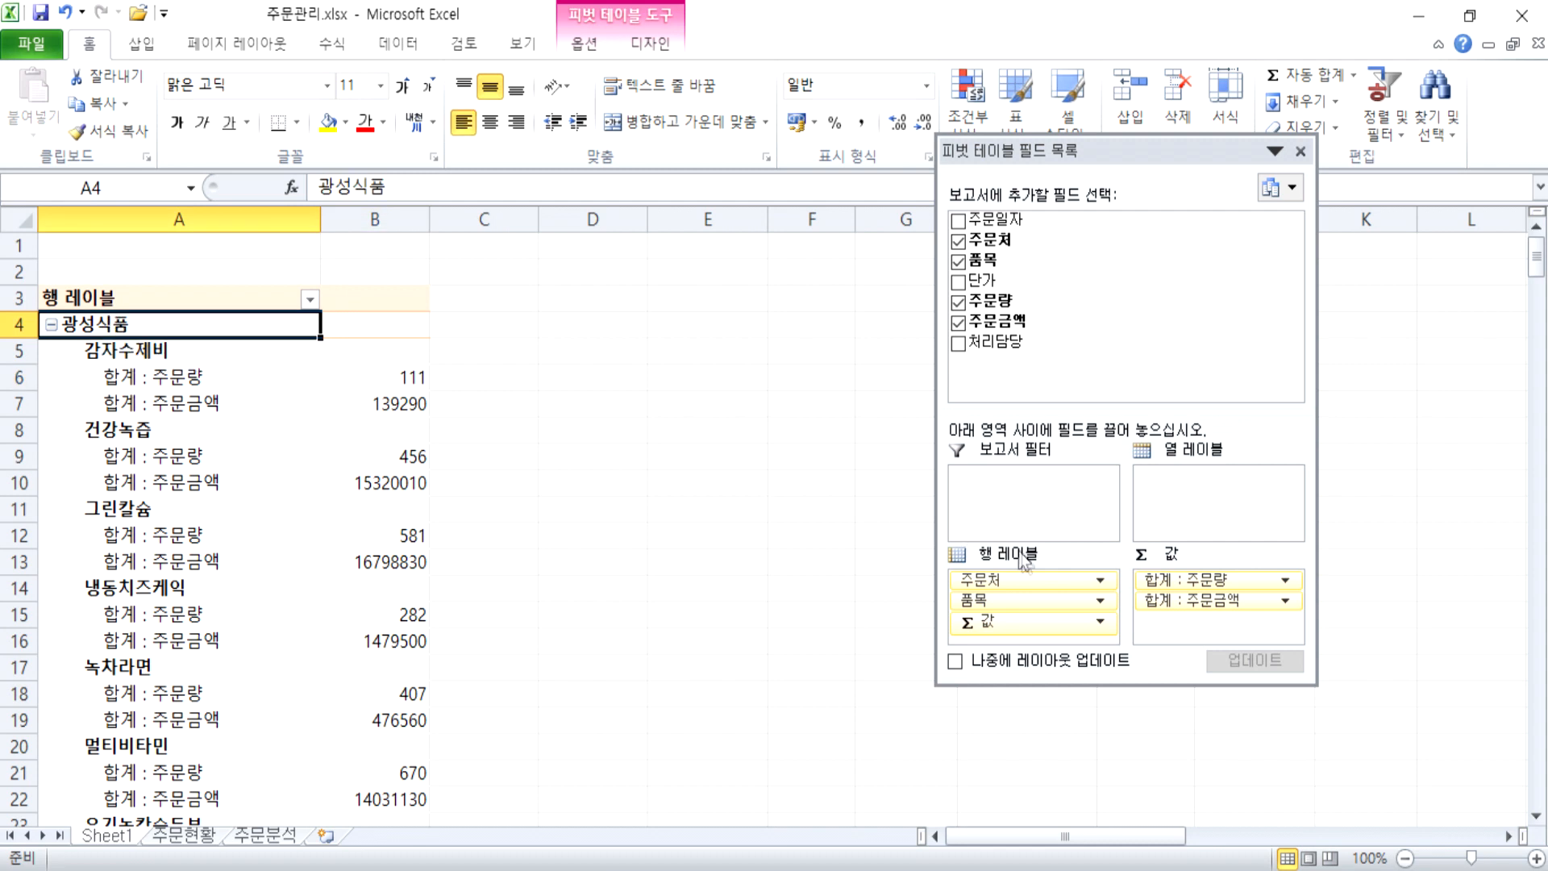
pyautogui.moveTo(1009, 582)
pyautogui.mouseDown()
pyautogui.moveTo(1008, 615)
pyautogui.moveTo(1005, 596)
pyautogui.mouseUp()
pyautogui.click(1005, 597)
pyautogui.click(1008, 599)
pyautogui.click(1008, 600)
pyautogui.click(1209, 536)
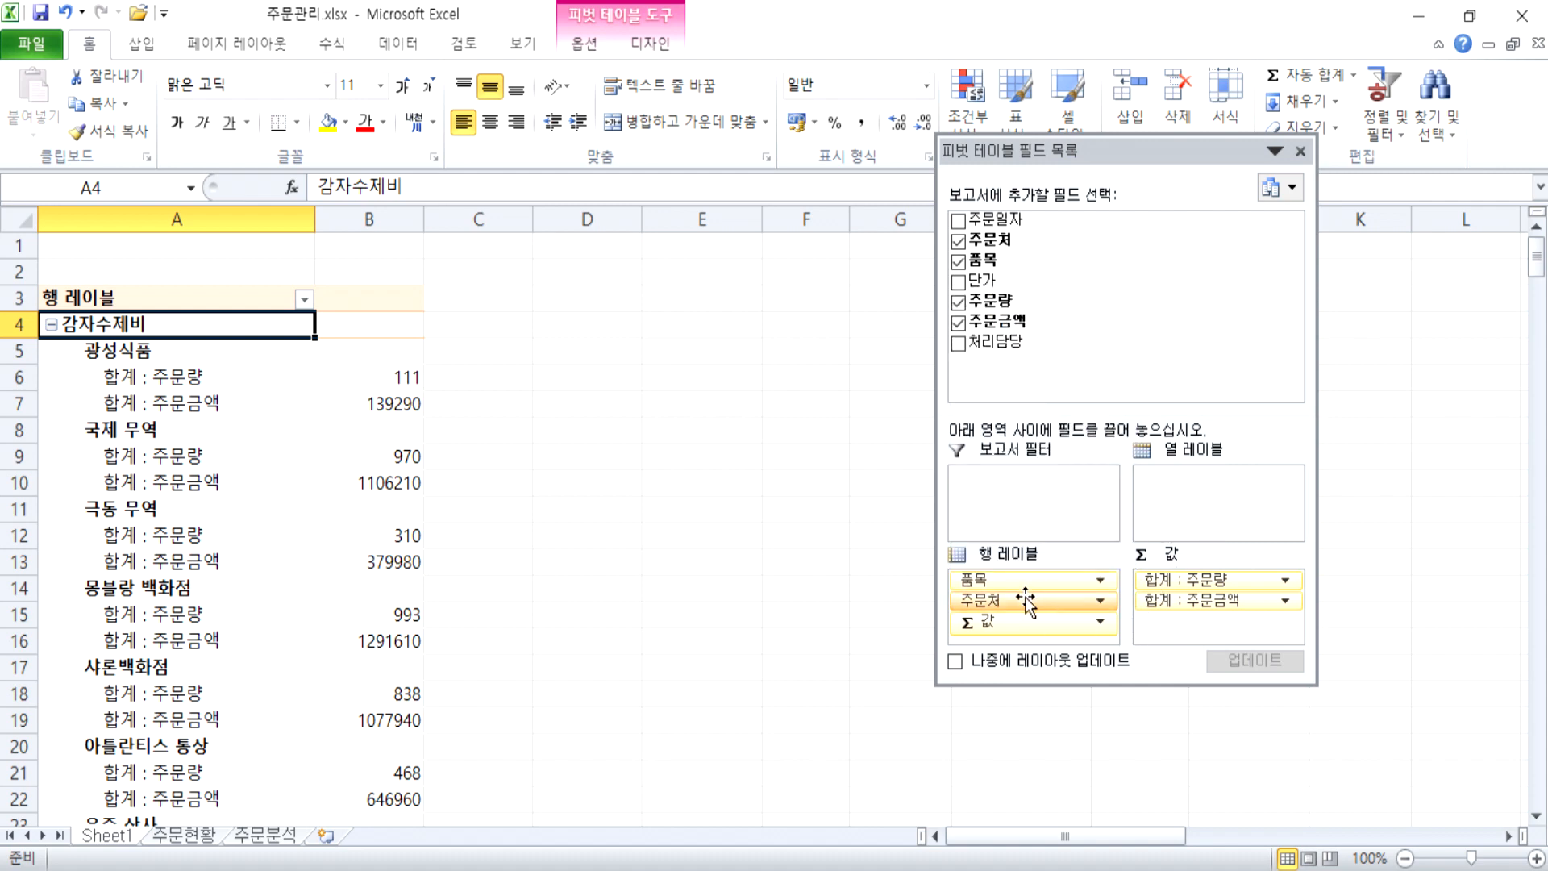
pyautogui.moveTo(1025, 601); pyautogui.dragTo(1217, 516)
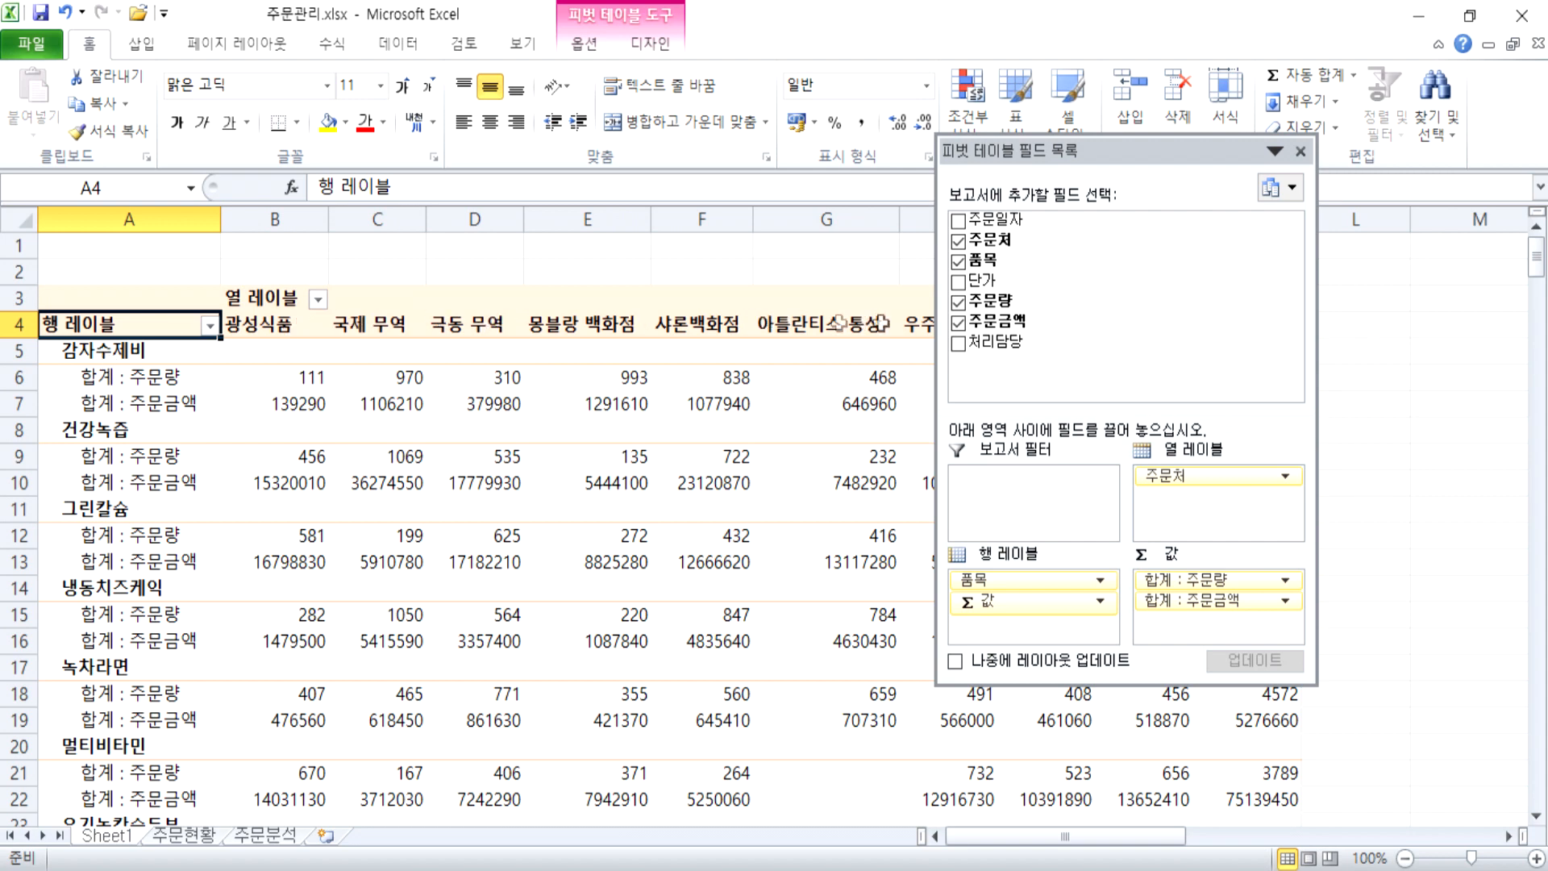
# Step: Change the summary function of the 주문금액 value field from sum to average (평균)
pyautogui.moveTo(1053, 144); pyautogui.dragTo(1128, 143)
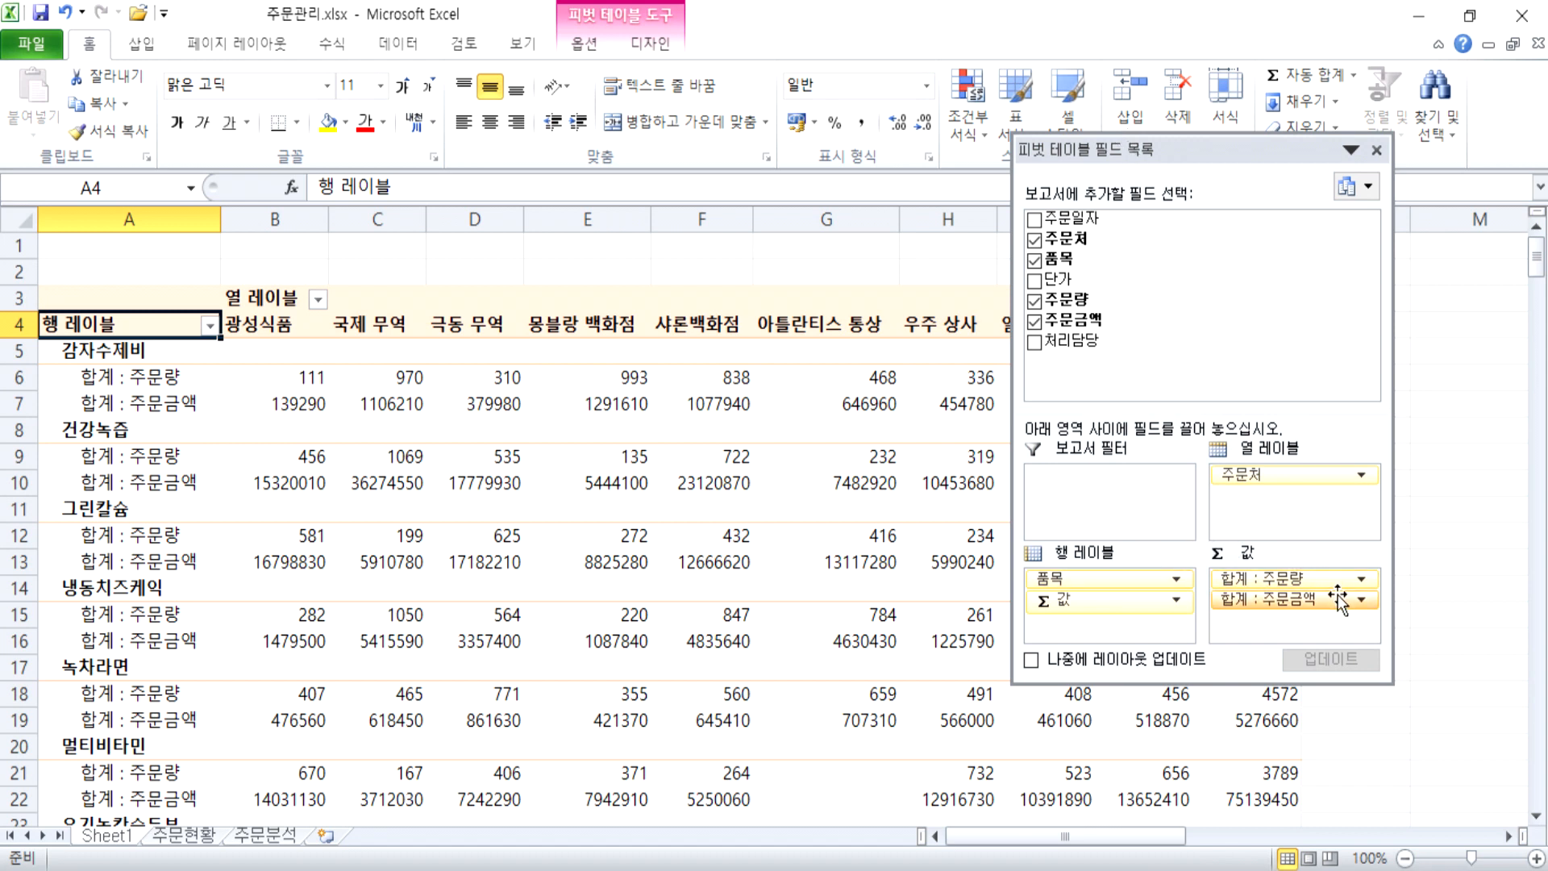
pyautogui.moveTo(1147, 161); pyautogui.dragTo(1073, 74)
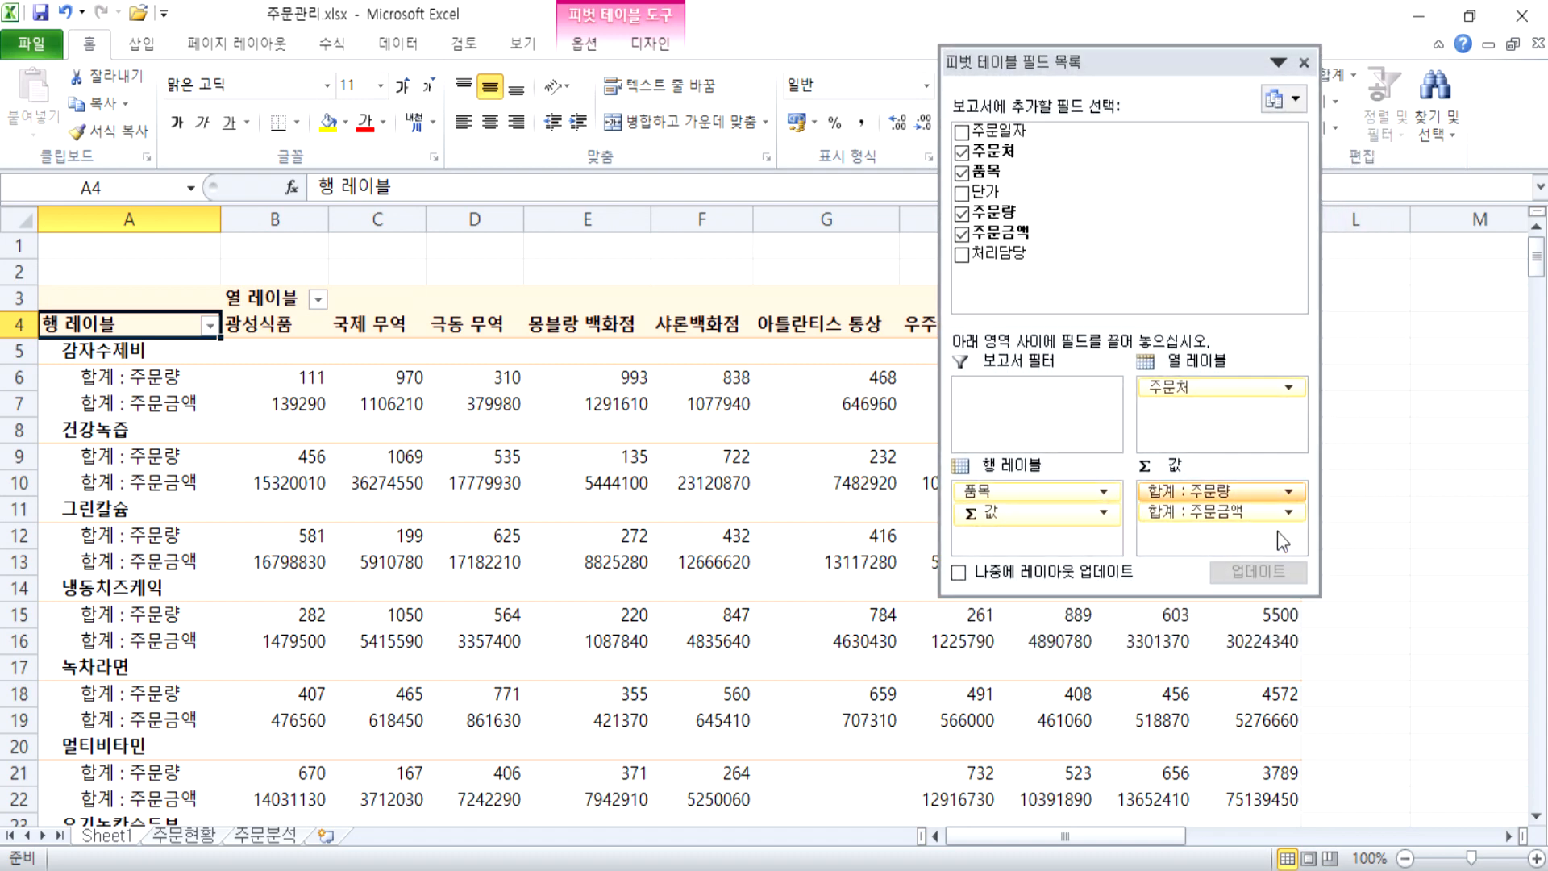
pyautogui.click(1213, 510)
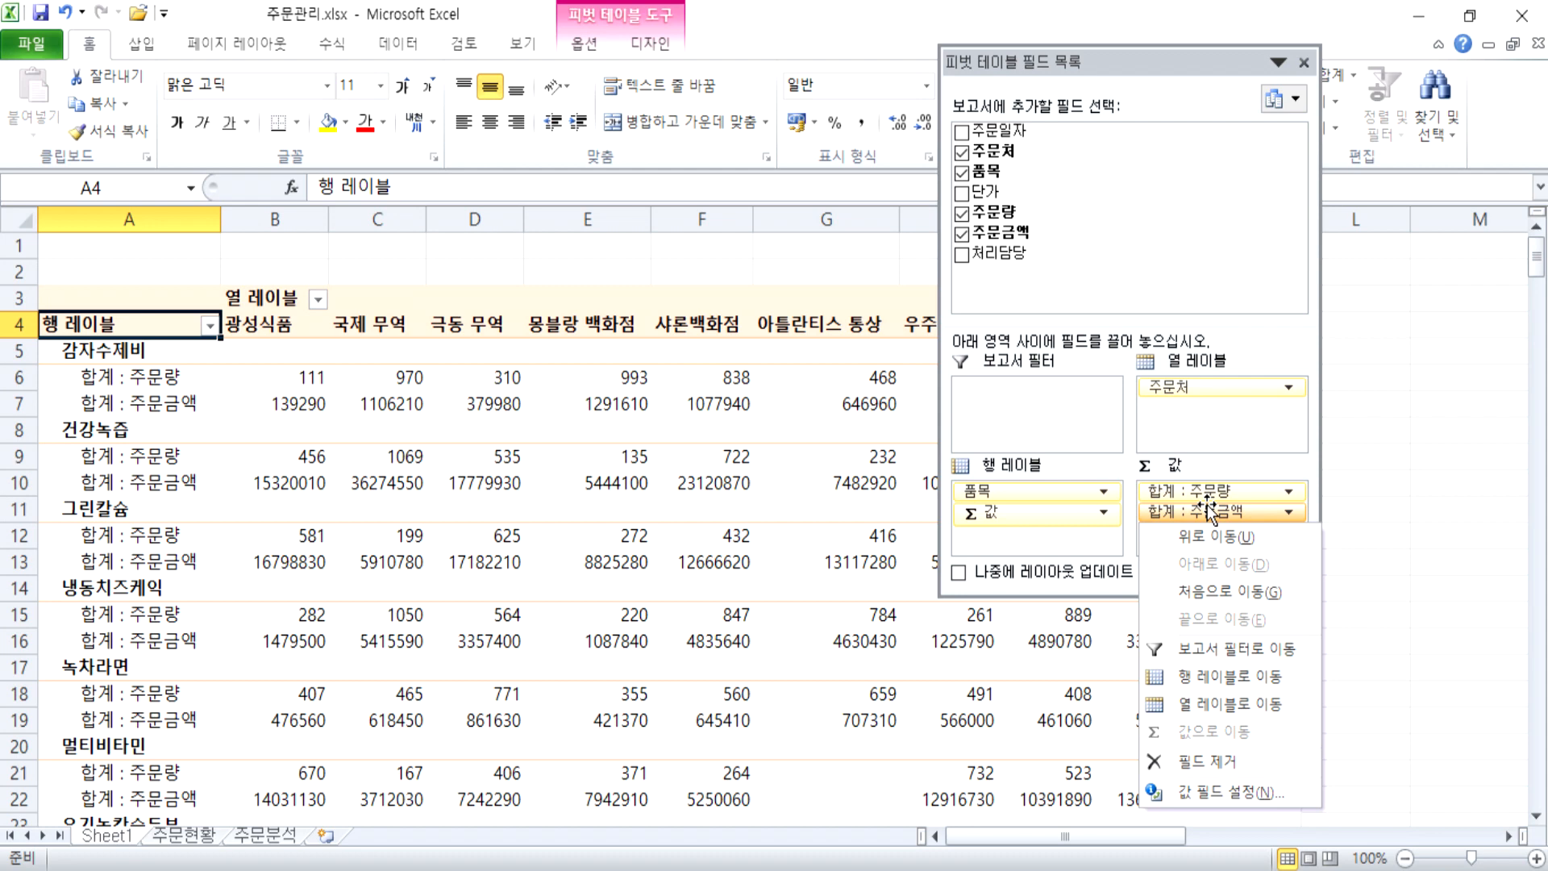
pyautogui.click(1247, 796)
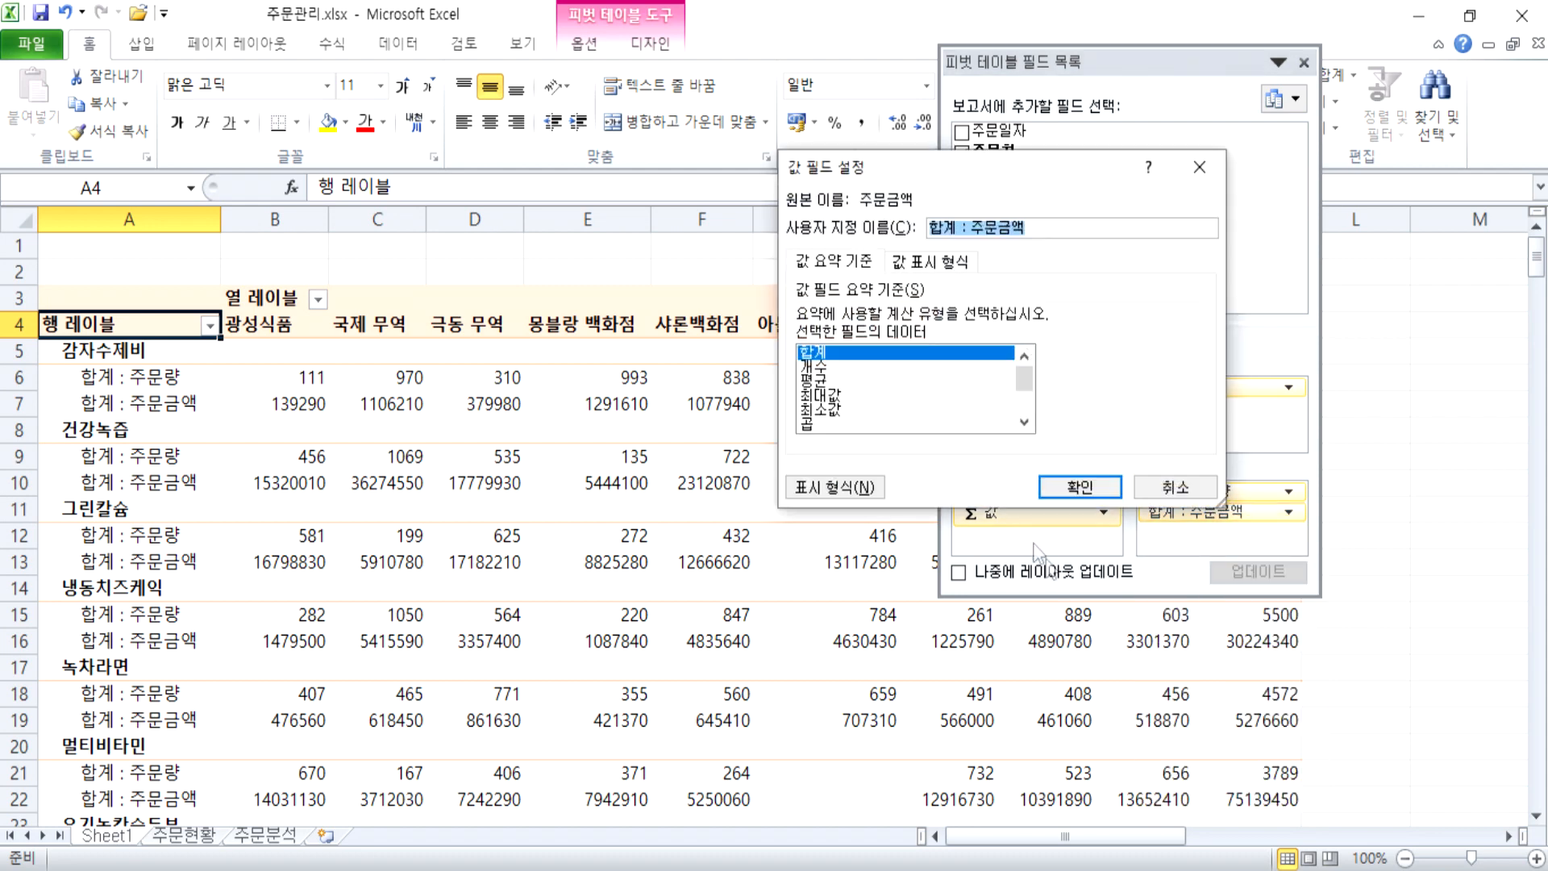
pyautogui.click(823, 380)
pyautogui.click(1077, 486)
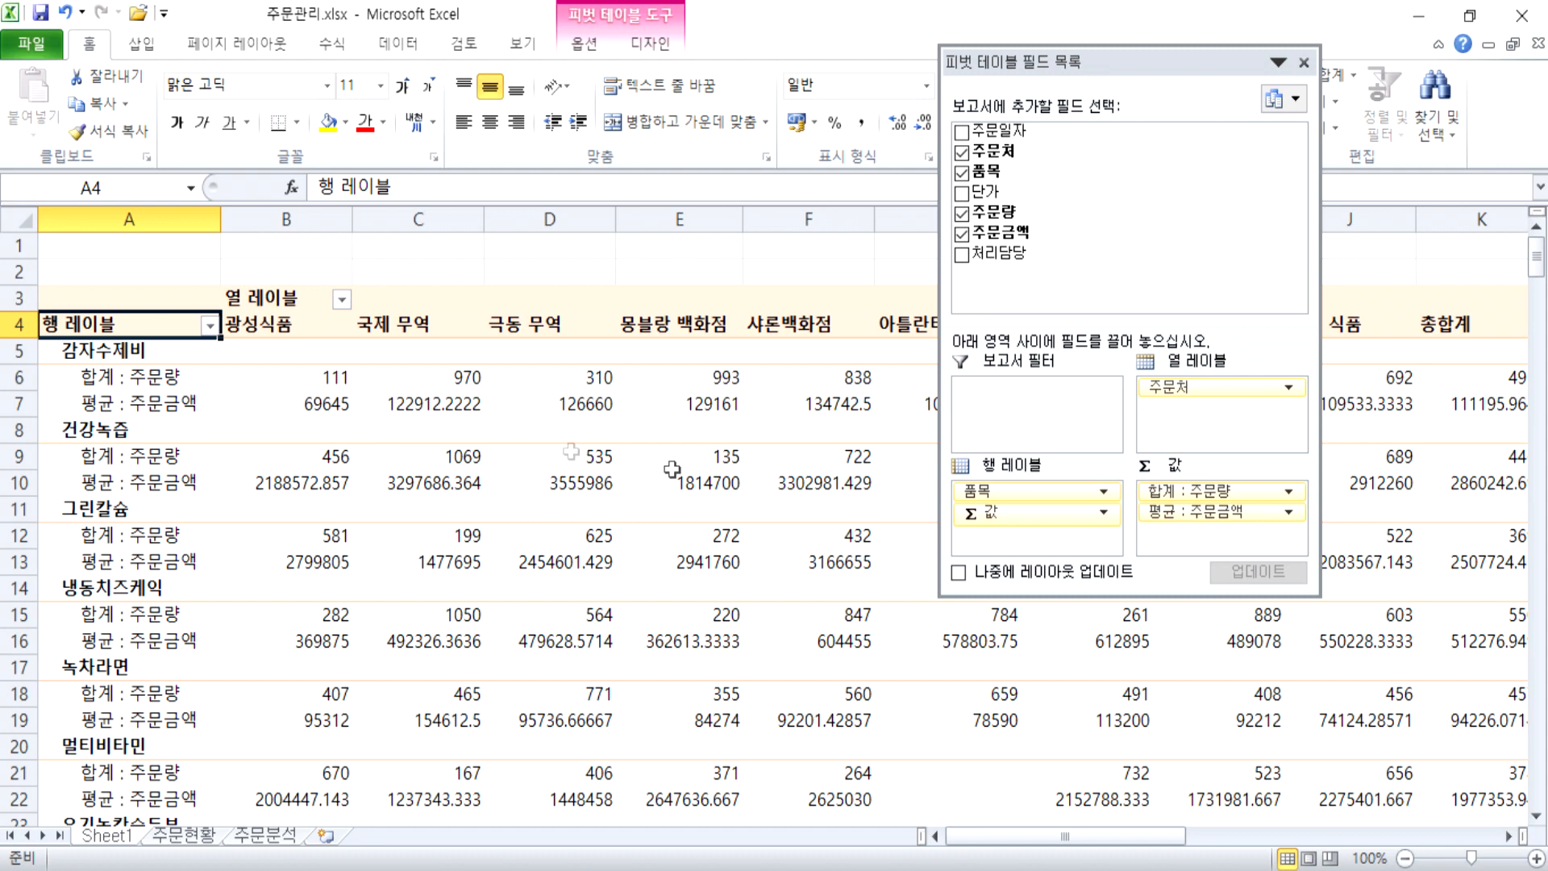
# Step: Dock the field list and apply comma-style number formatting to the pivot table's values from B5 across the 총합계 column
pyautogui.click(1210, 491)
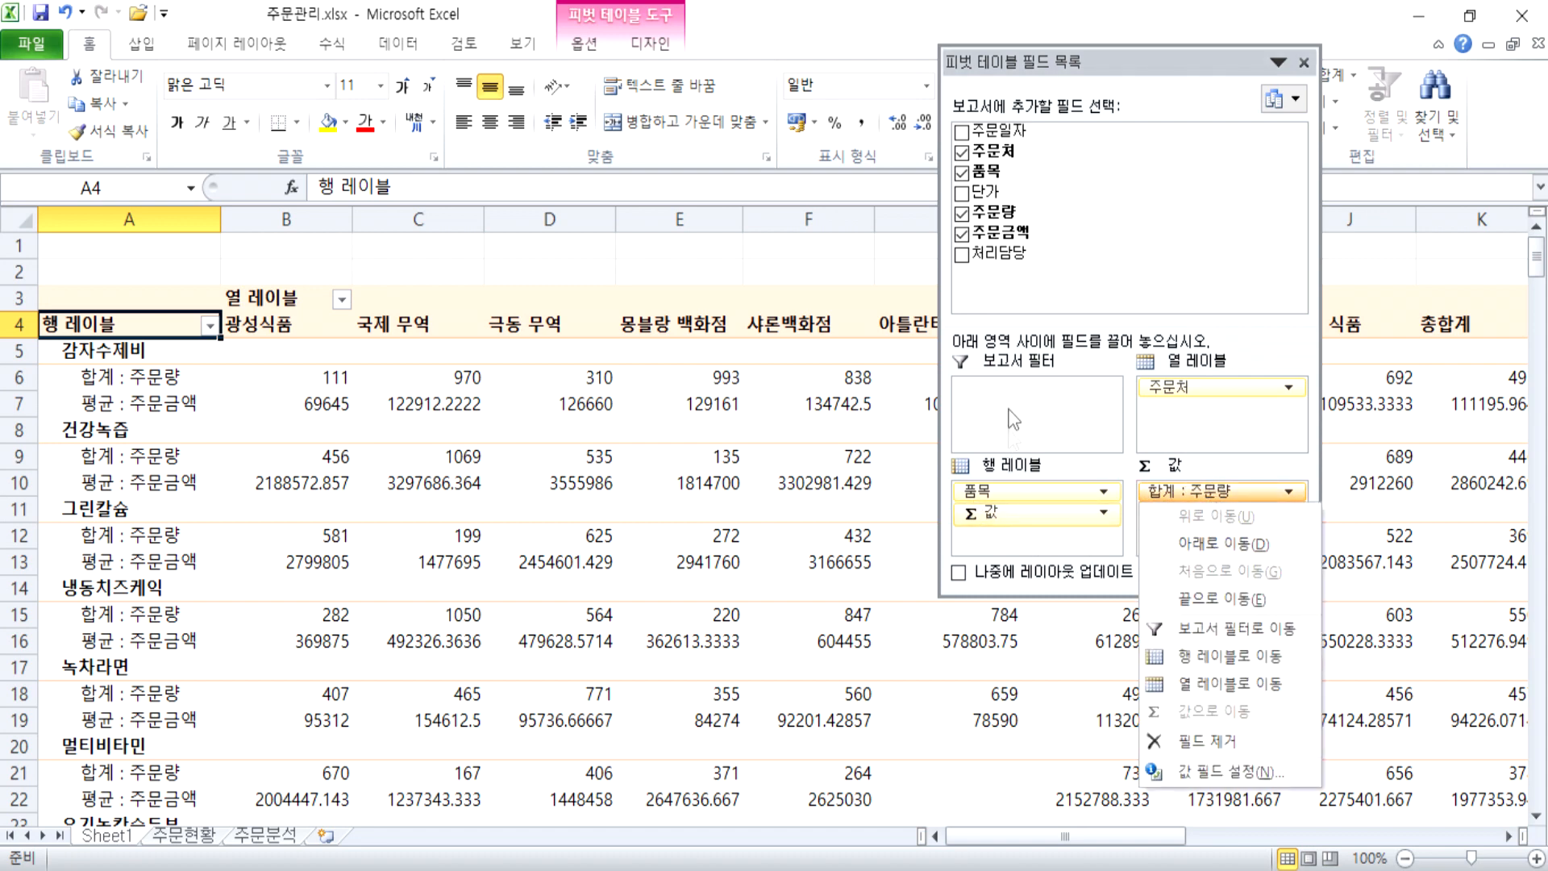
pyautogui.click(286, 351)
pyautogui.click(287, 351)
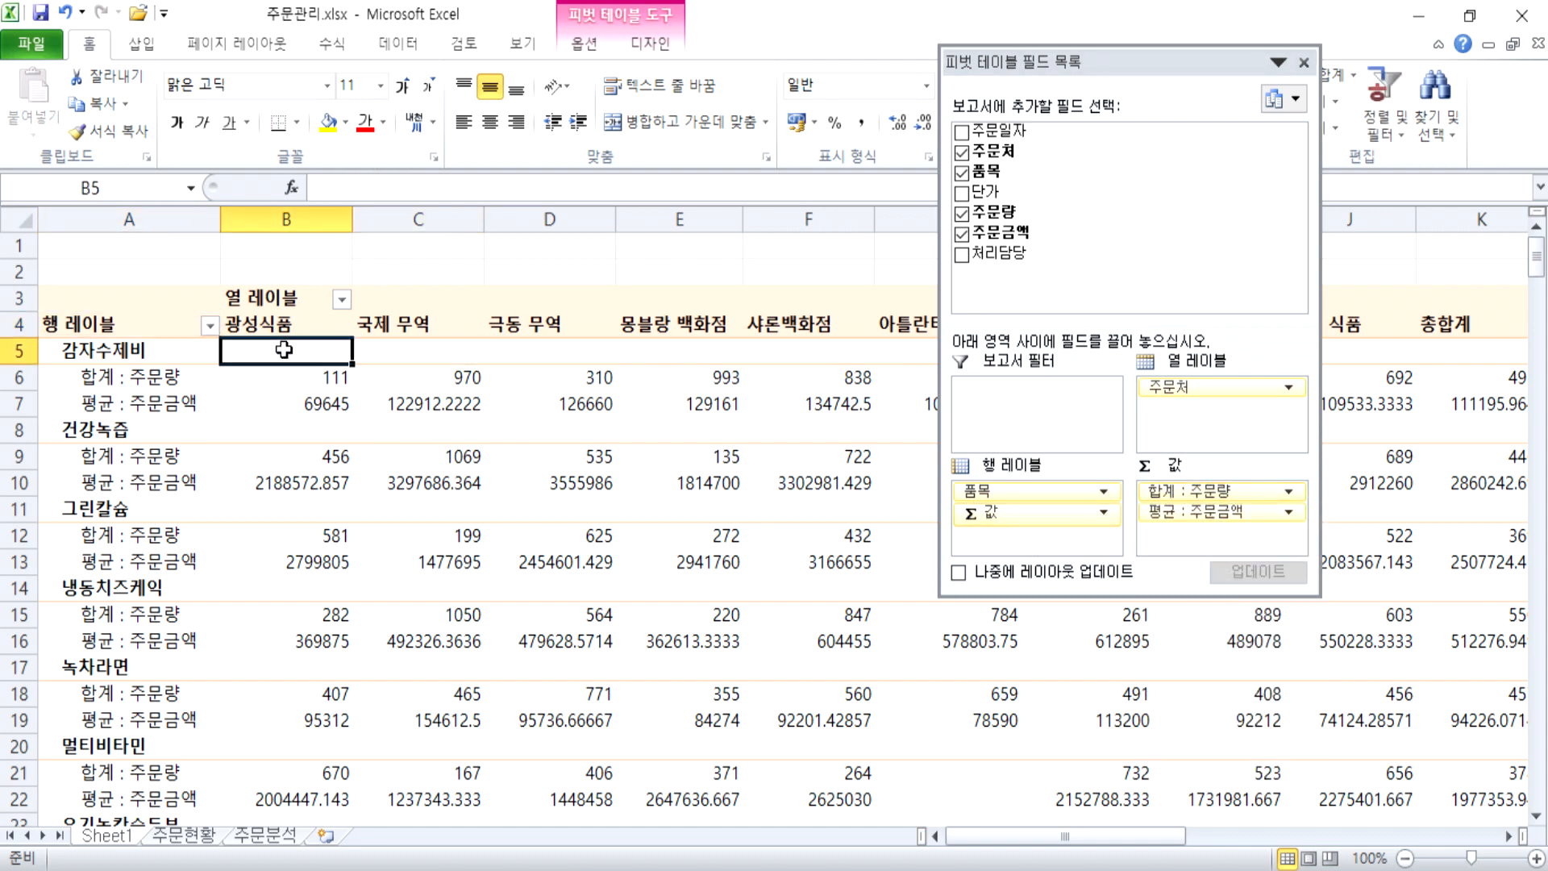
pyautogui.doubleClick(1145, 65)
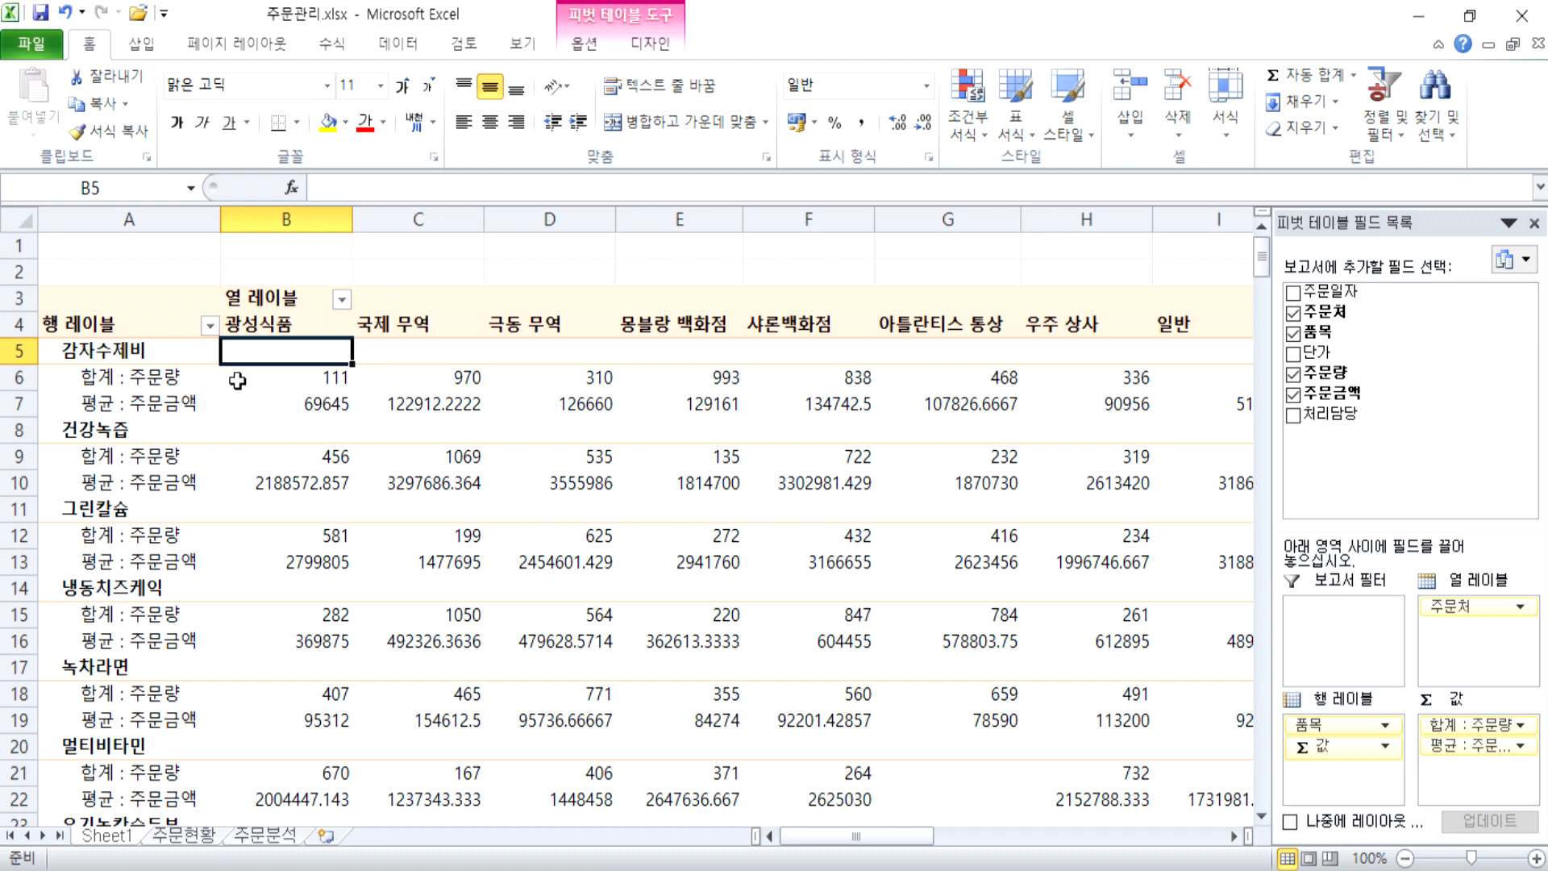
pyautogui.moveTo(284, 352); pyautogui.dragTo(1058, 764)
pyautogui.scroll(2, 469, 720)
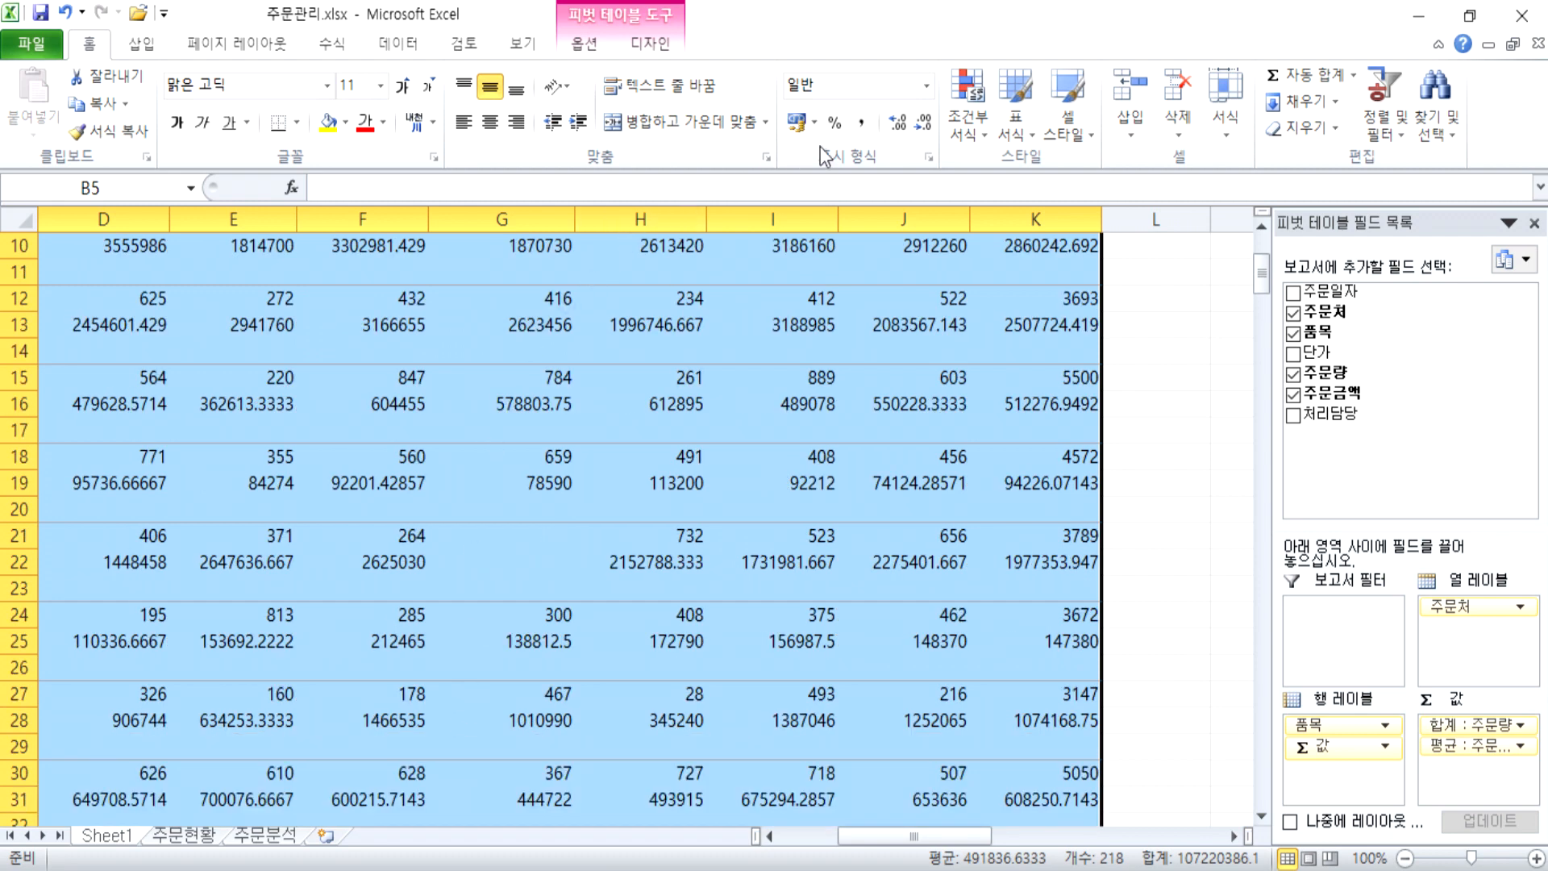
pyautogui.click(861, 121)
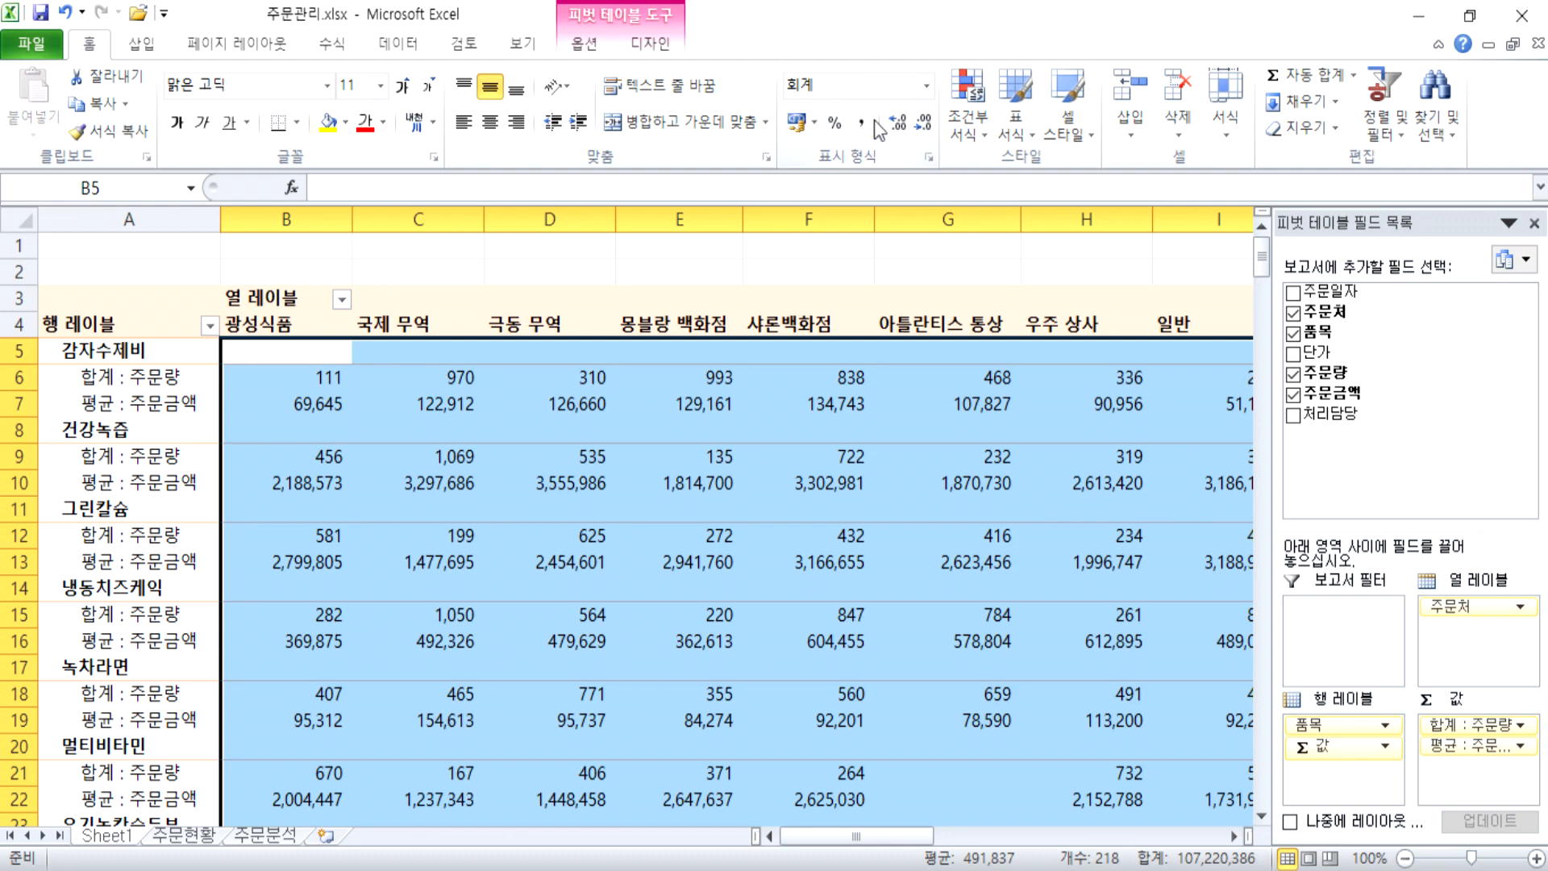
pyautogui.click(504, 401)
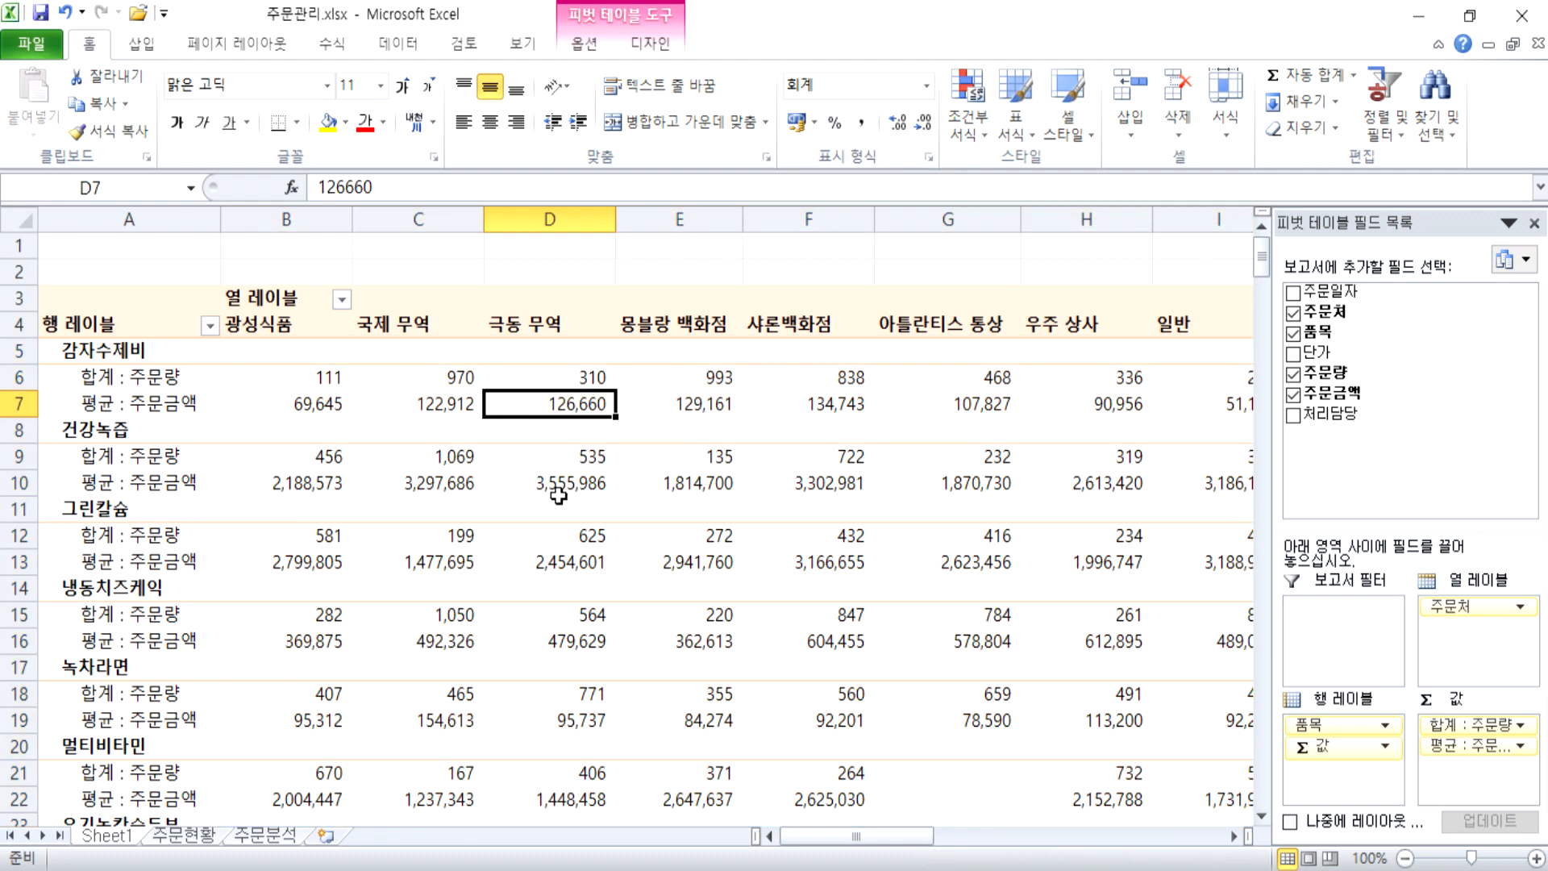
# Step: Replace 주문처 with 처리담당 in the column labels, and add 주문처 as the report filter
pyautogui.moveTo(591, 461)
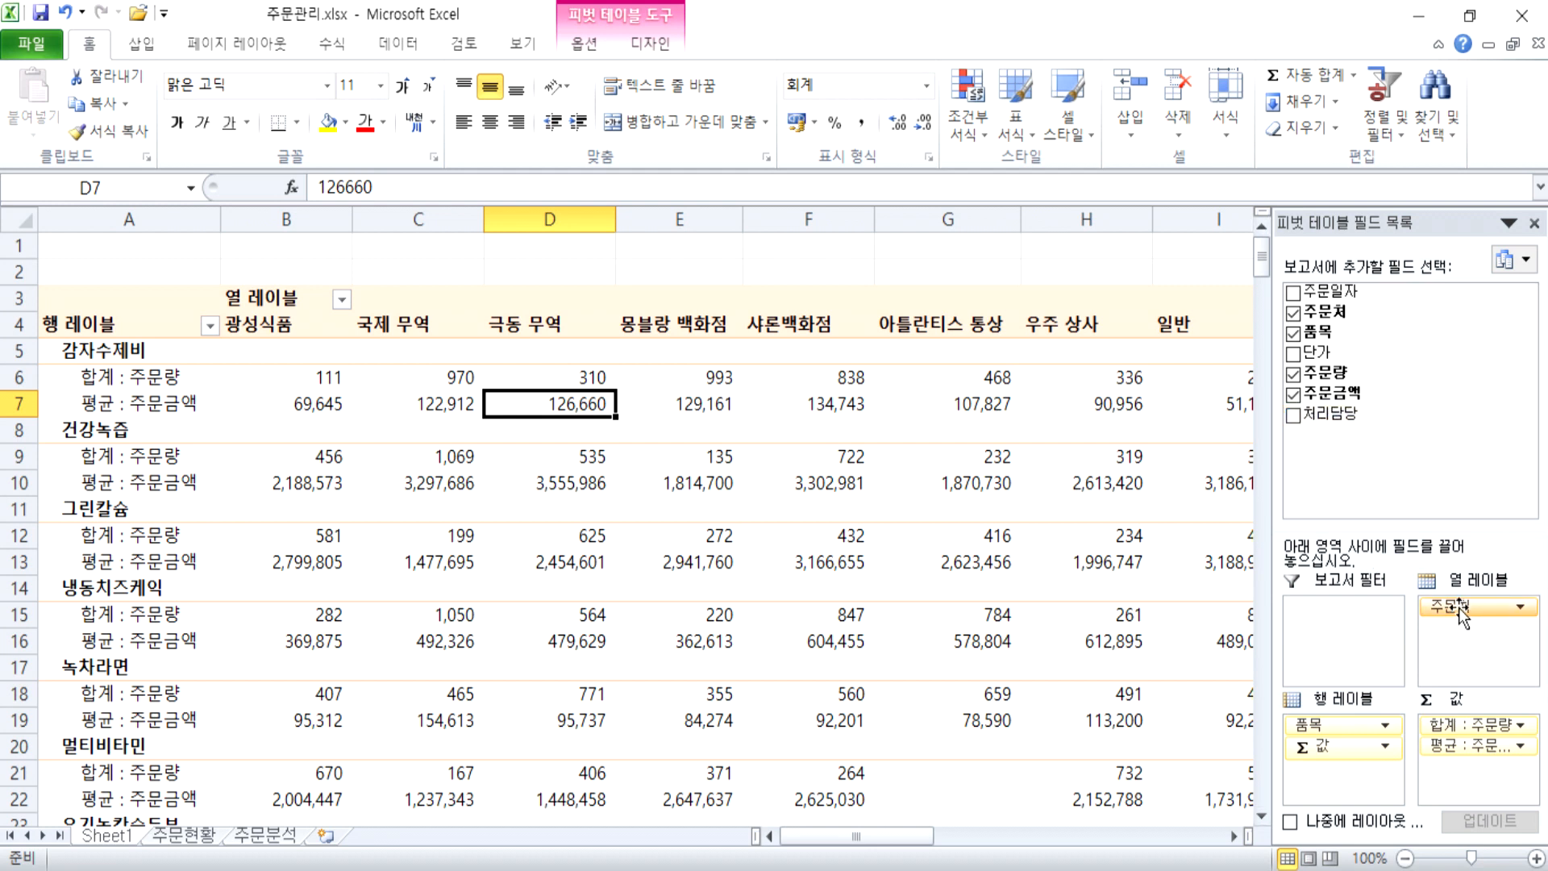
pyautogui.moveTo(1462, 610); pyautogui.dragTo(1002, 480)
pyautogui.moveTo(1348, 419); pyautogui.dragTo(1451, 637)
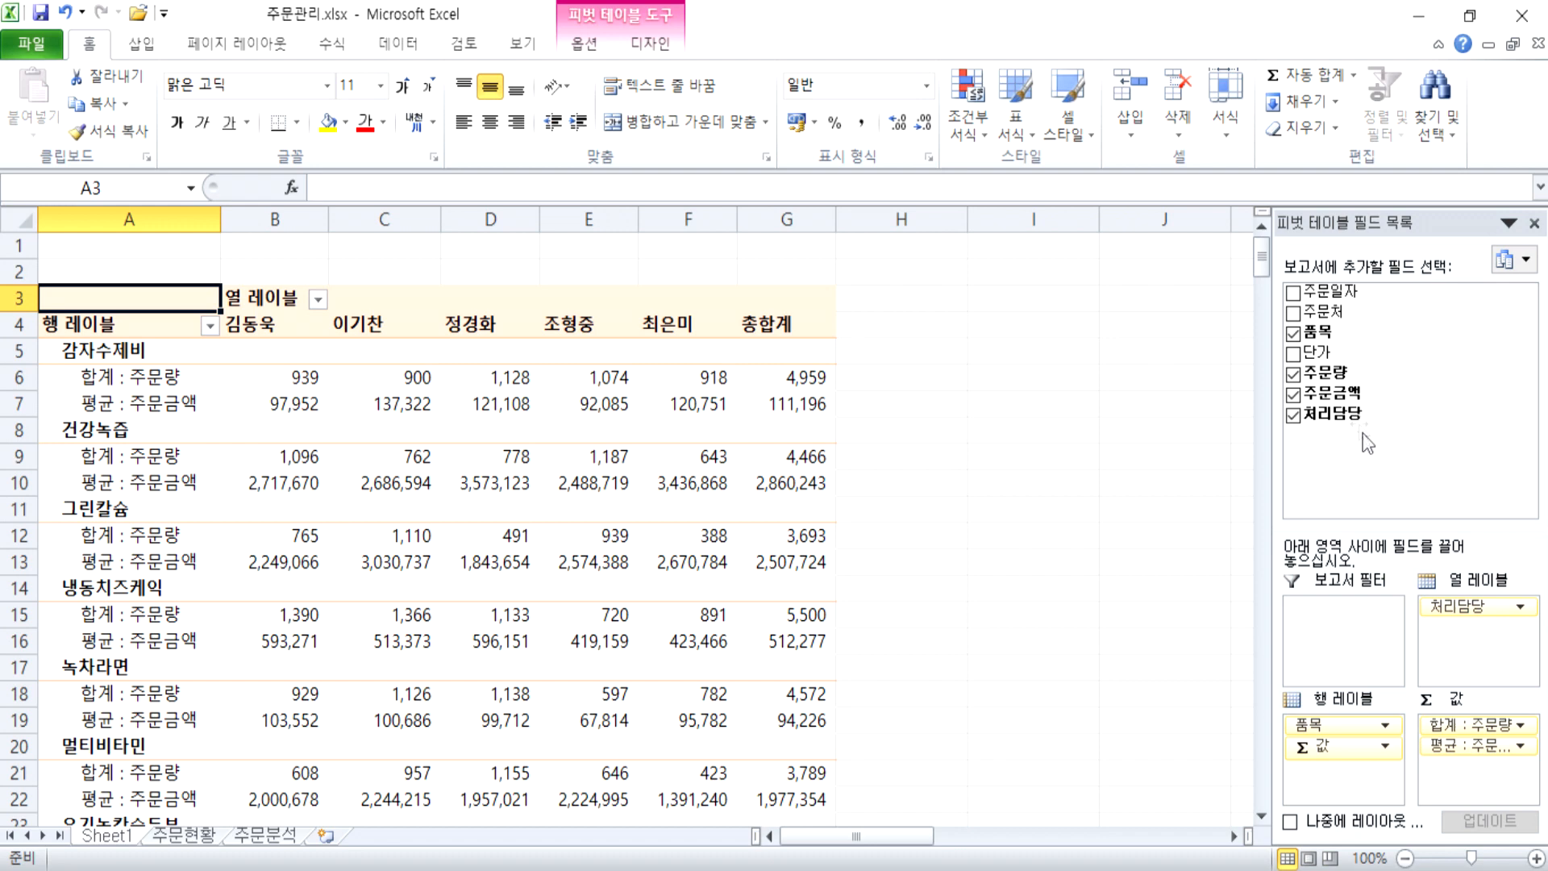
pyautogui.moveTo(1343, 321); pyautogui.dragTo(1365, 632)
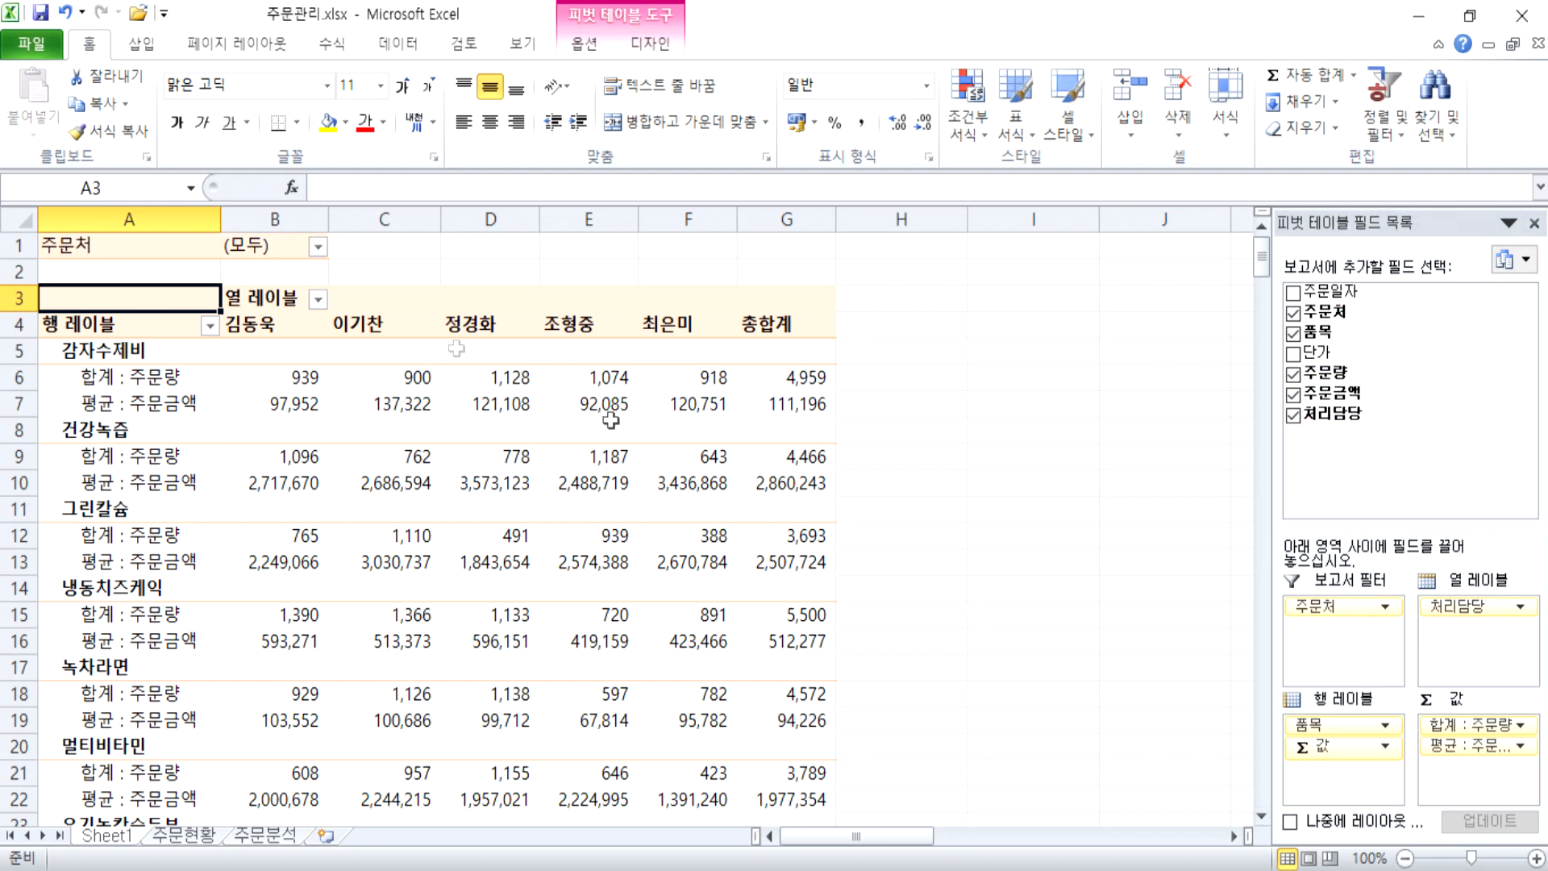
pyautogui.click(317, 246)
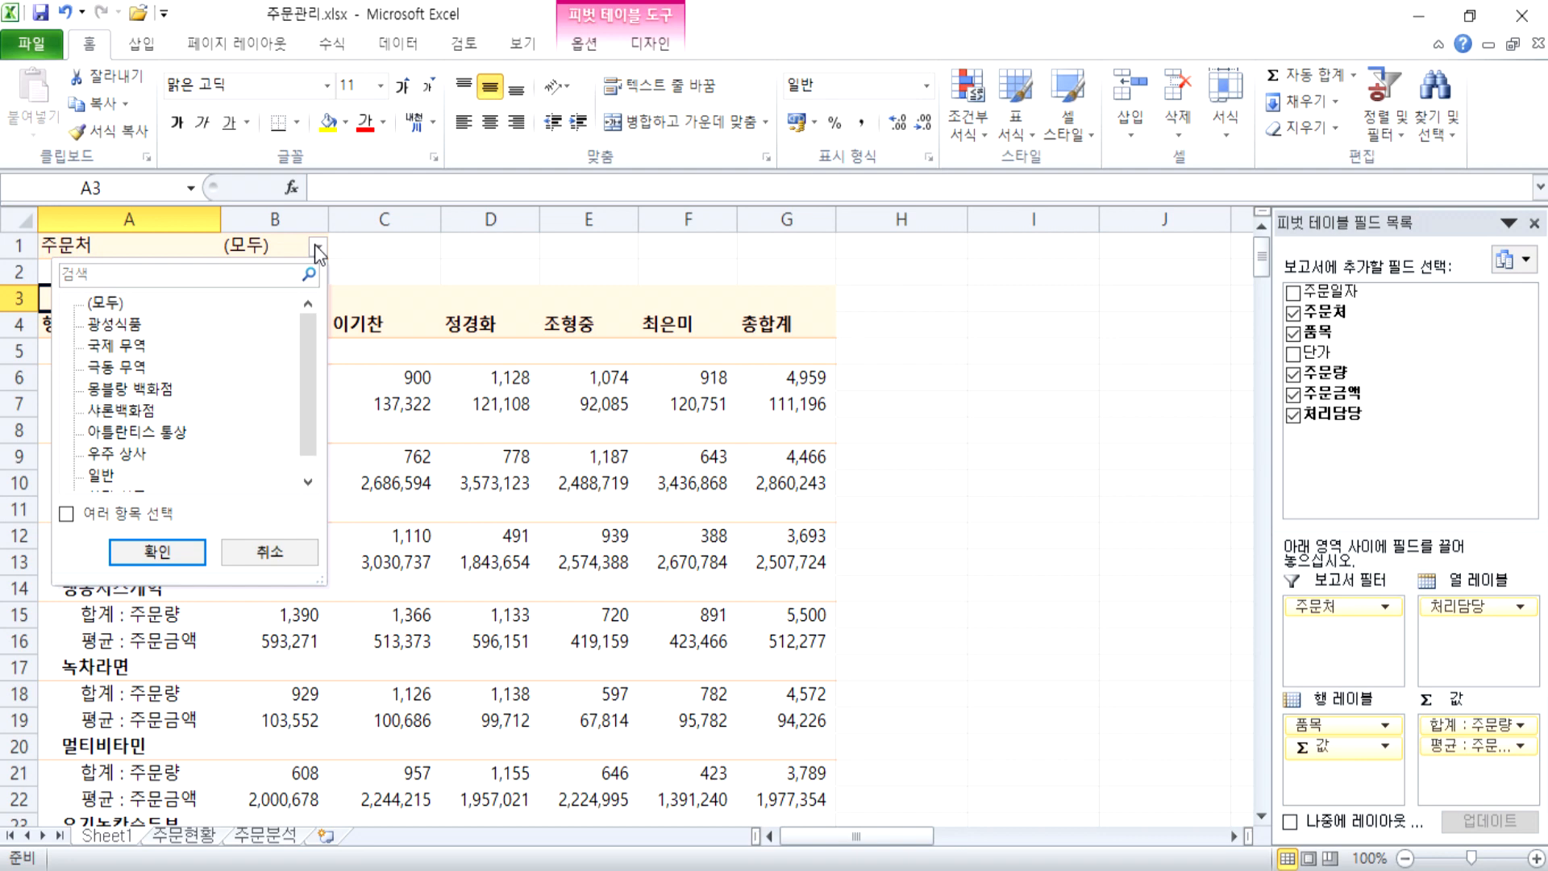
pyautogui.click(316, 246)
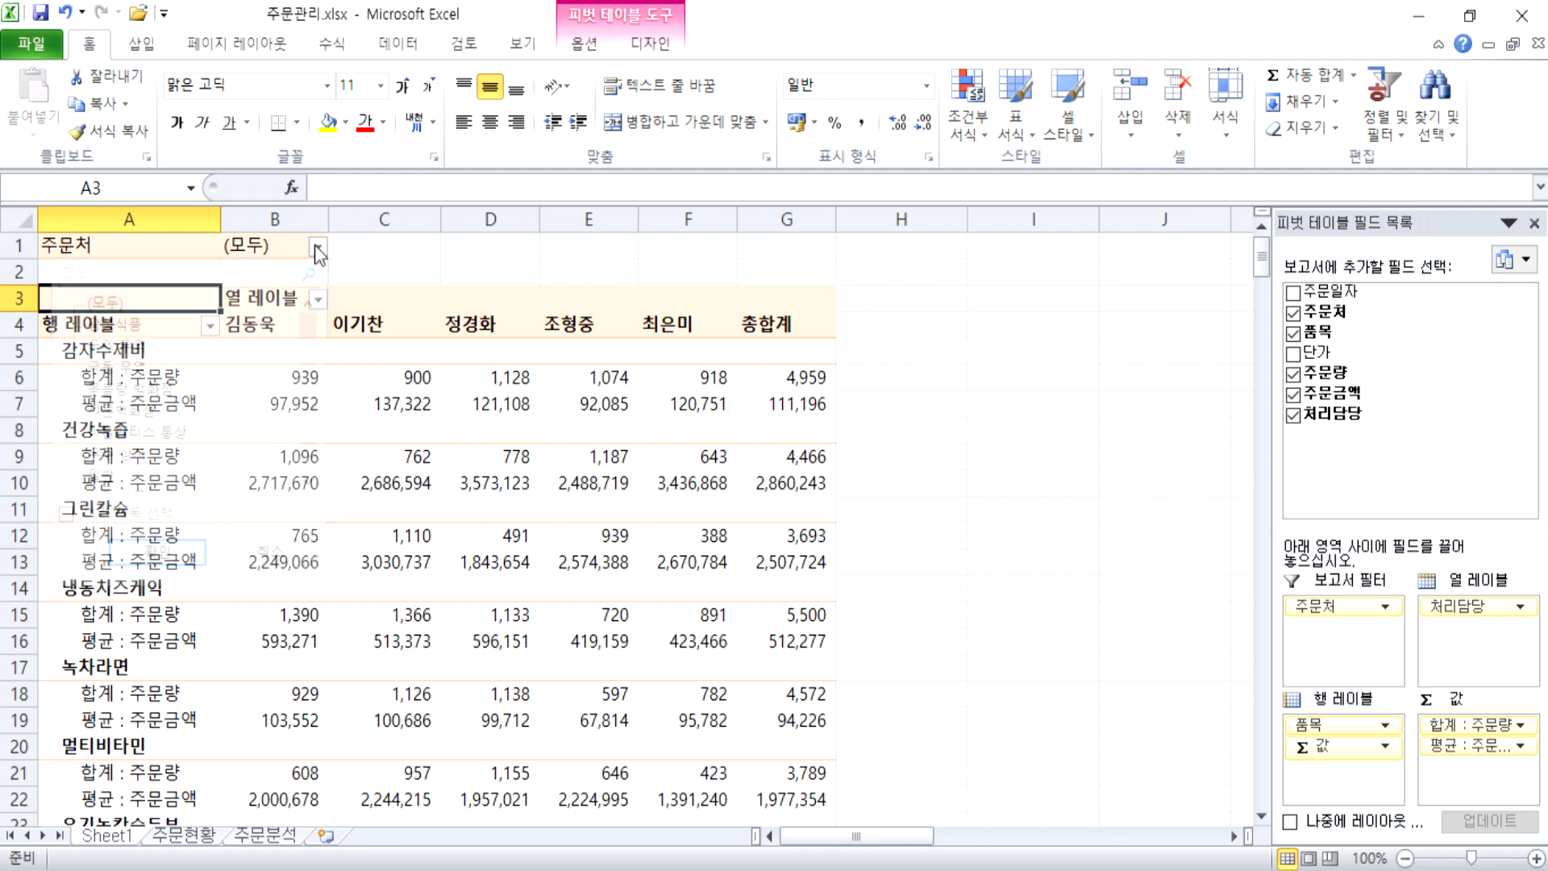
# Step: Float the field list over the sheet, and remove 주문처 from the report filter before adding it back
pyautogui.moveTo(1342, 222); pyautogui.dragTo(1052, 96)
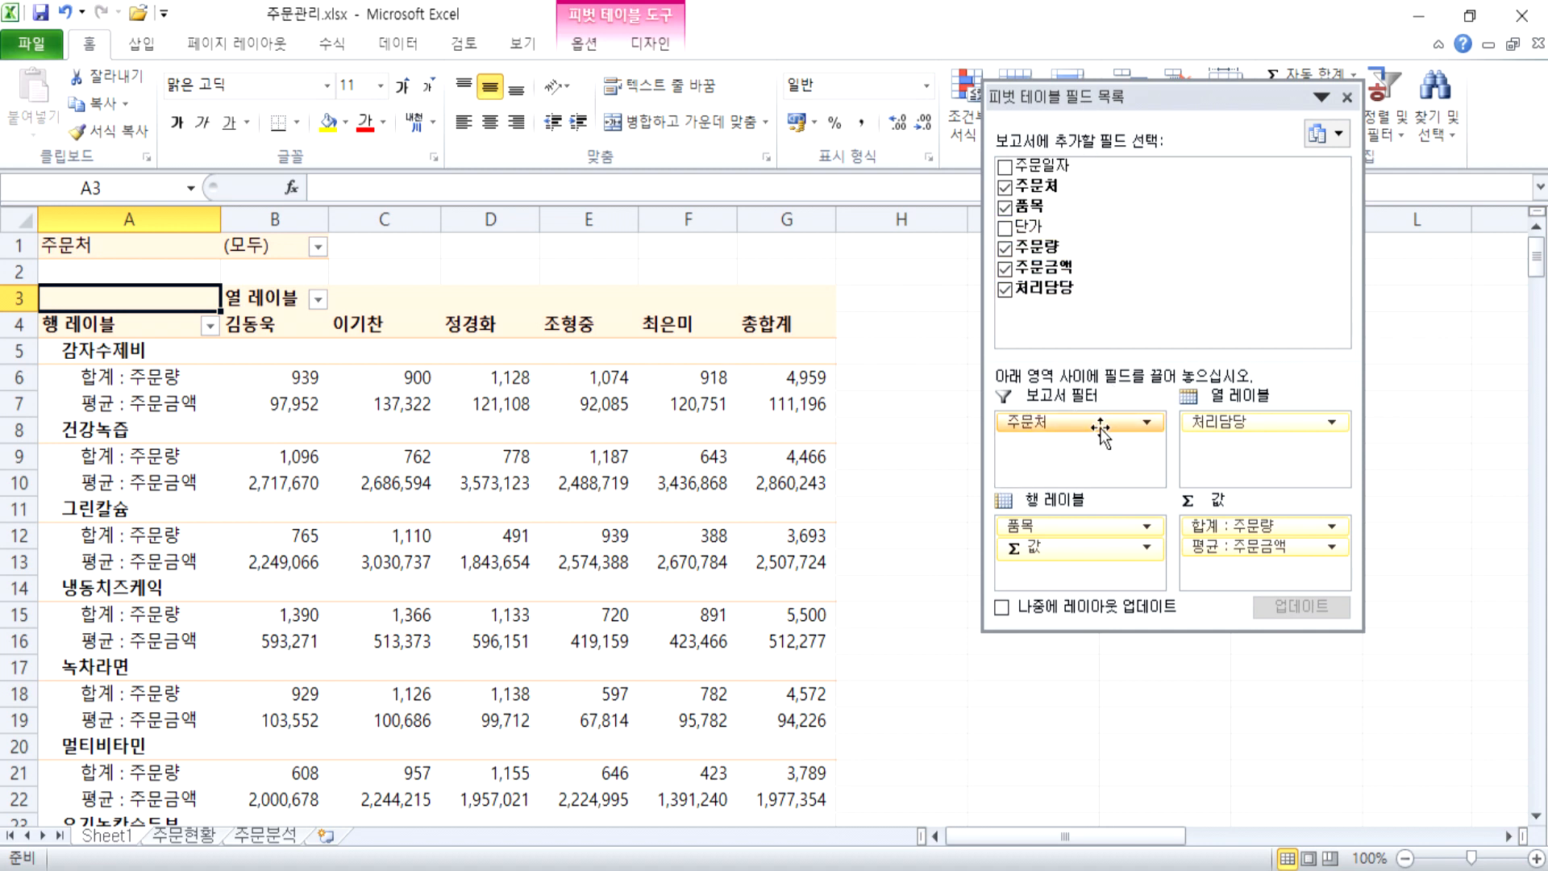
pyautogui.moveTo(1100, 427); pyautogui.dragTo(774, 436)
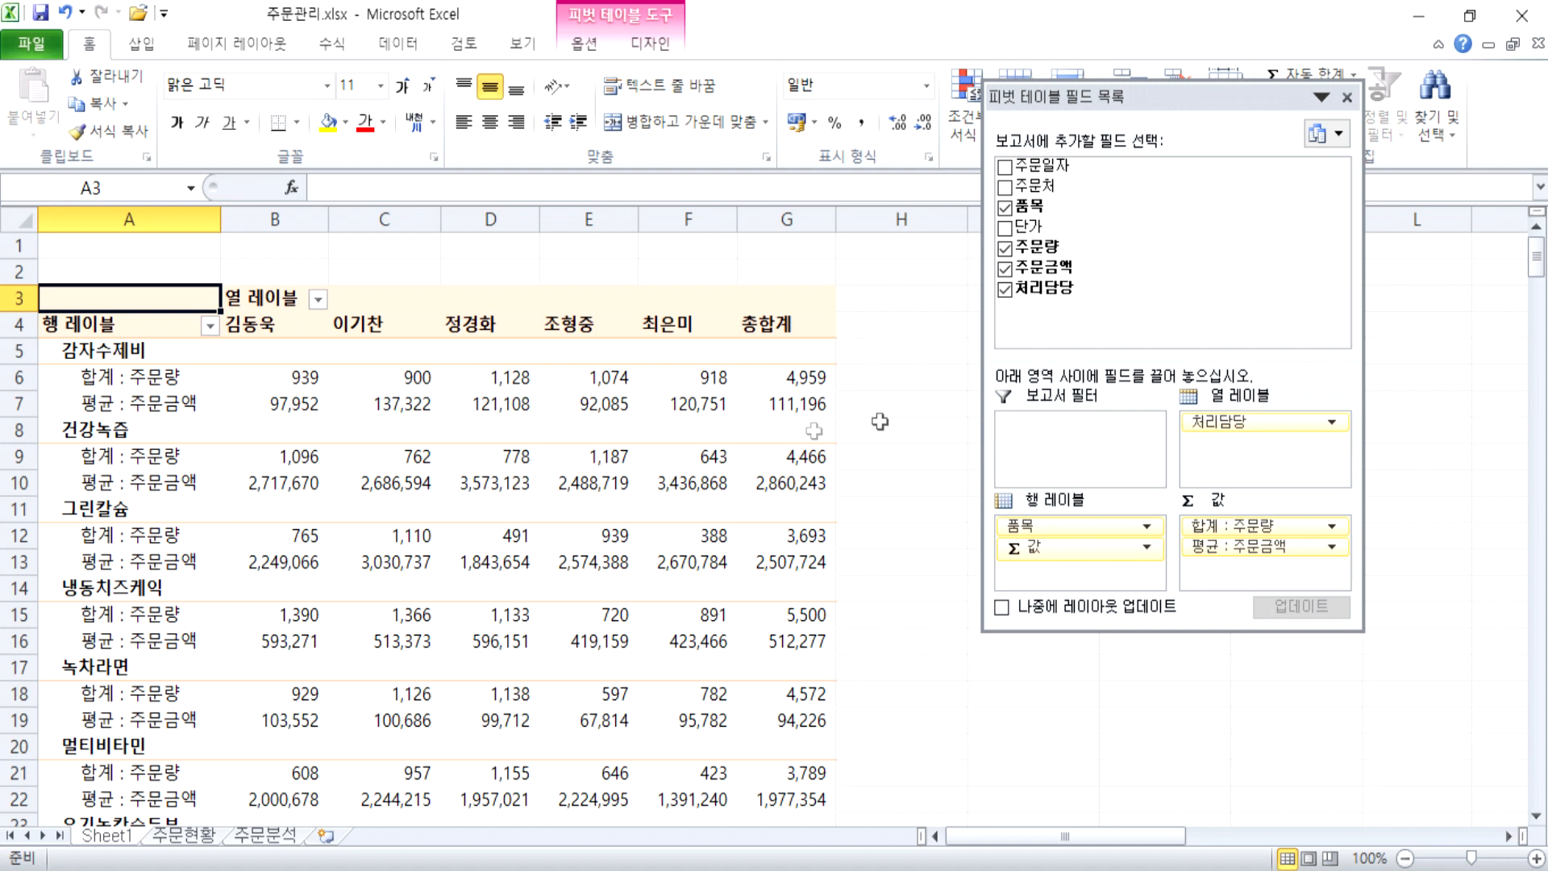
pyautogui.moveTo(1063, 189); pyautogui.dragTo(1125, 452)
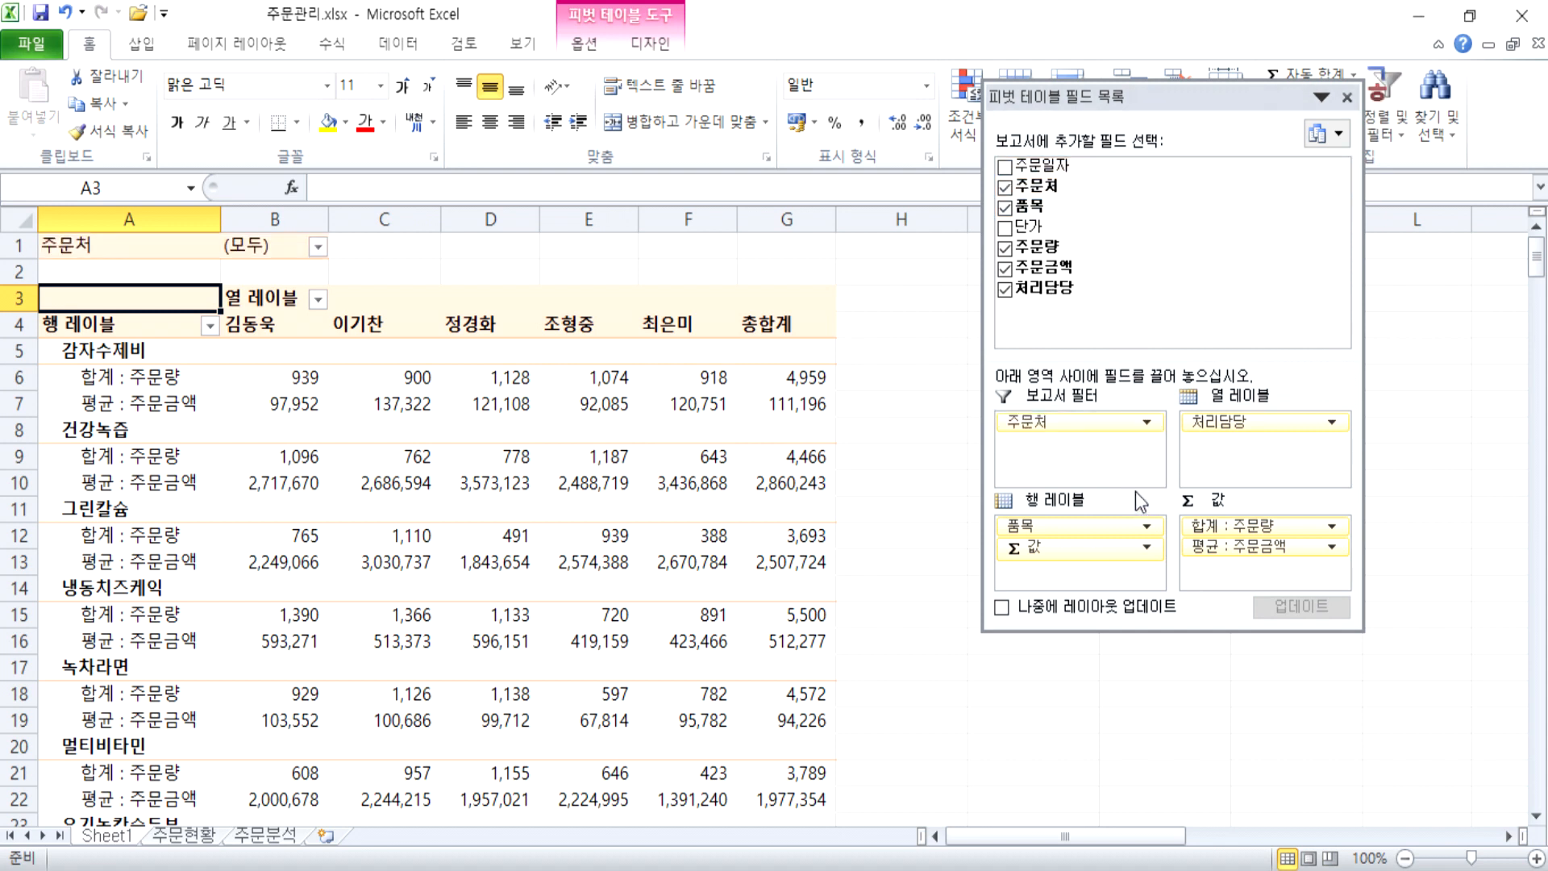
# Step: Filter the pivot table's 주문처 report filter to 광성식품 and review the filtered values
pyautogui.click(319, 247)
pyautogui.click(117, 325)
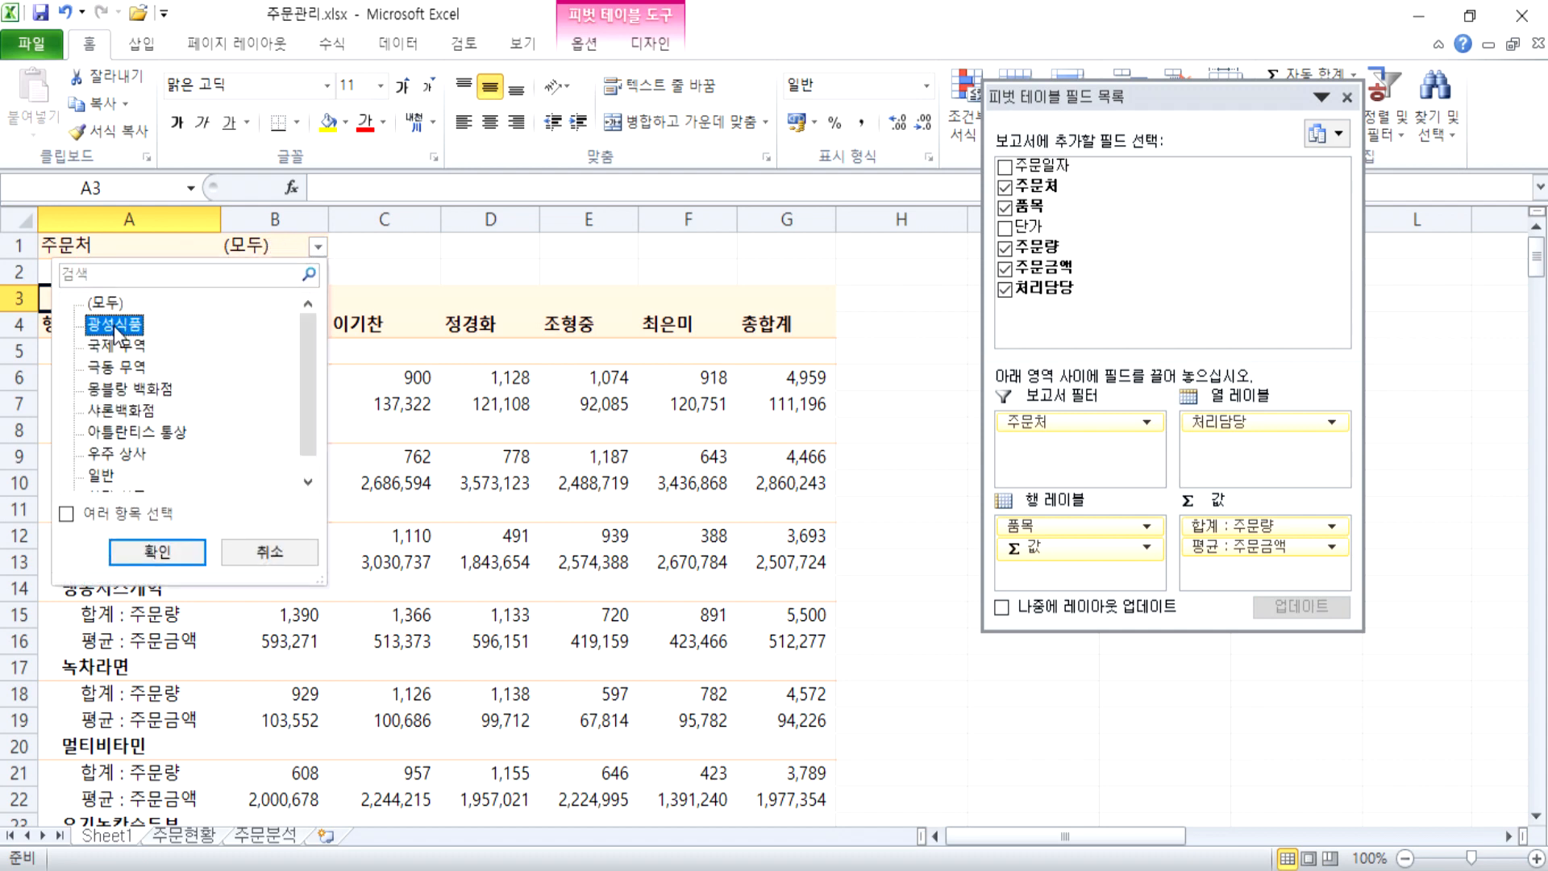
pyautogui.click(160, 555)
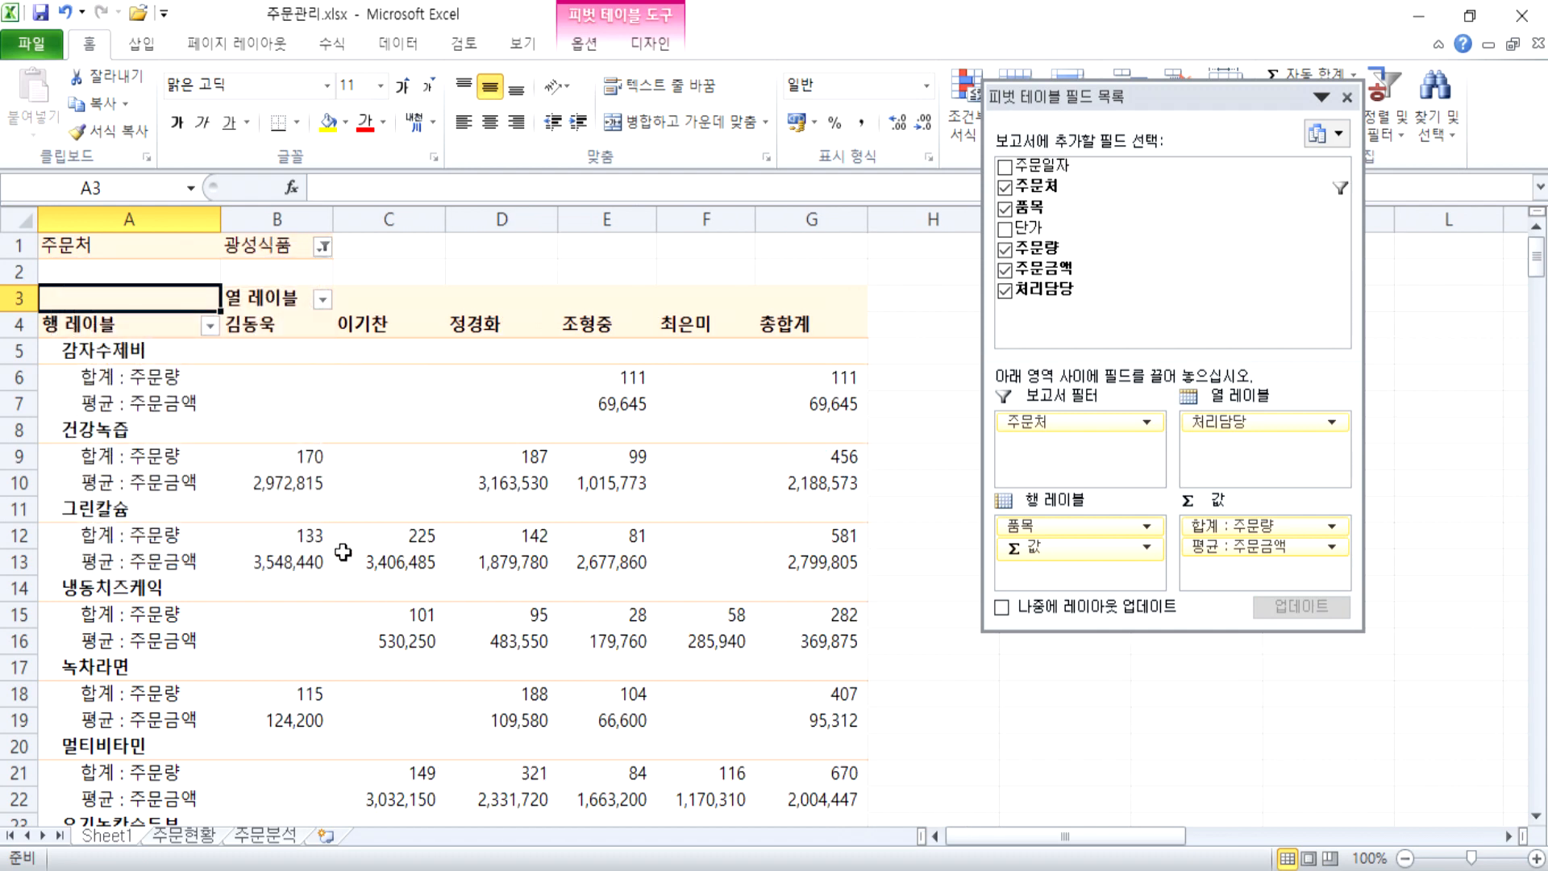
pyautogui.scroll(-4, 330, 533)
pyautogui.scroll(-2, 327, 536)
pyautogui.scroll(6, 327, 536)
# Step: Switch the 주문처 report filter to 샤론백화점 and look through the filtered rows
pyautogui.click(324, 247)
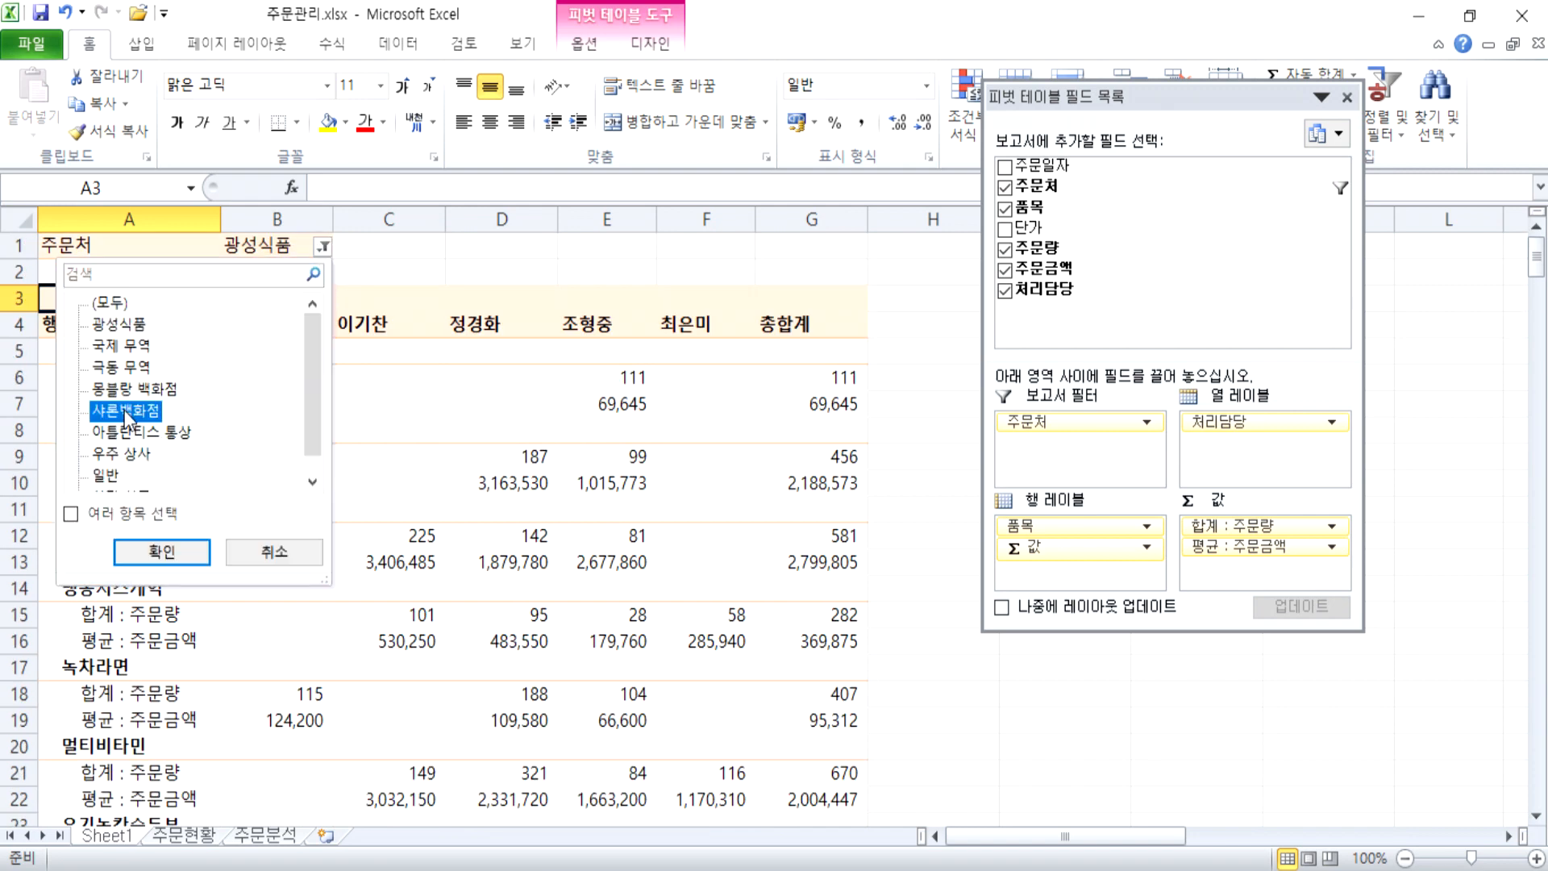
pyautogui.click(202, 565)
pyautogui.scroll(-5, 482, 401)
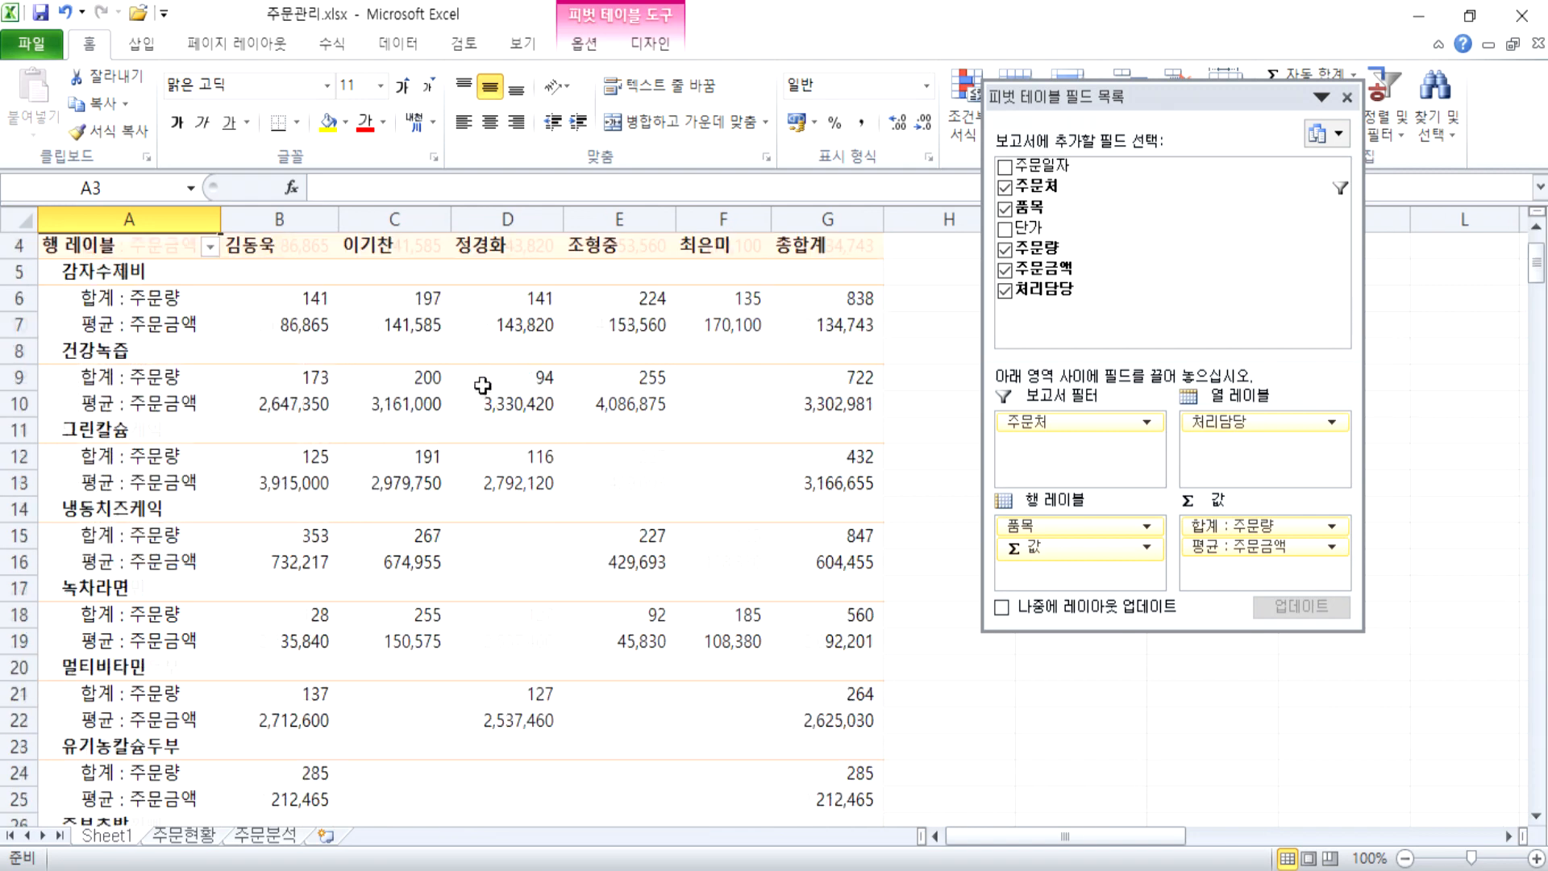
pyautogui.scroll(5, 482, 401)
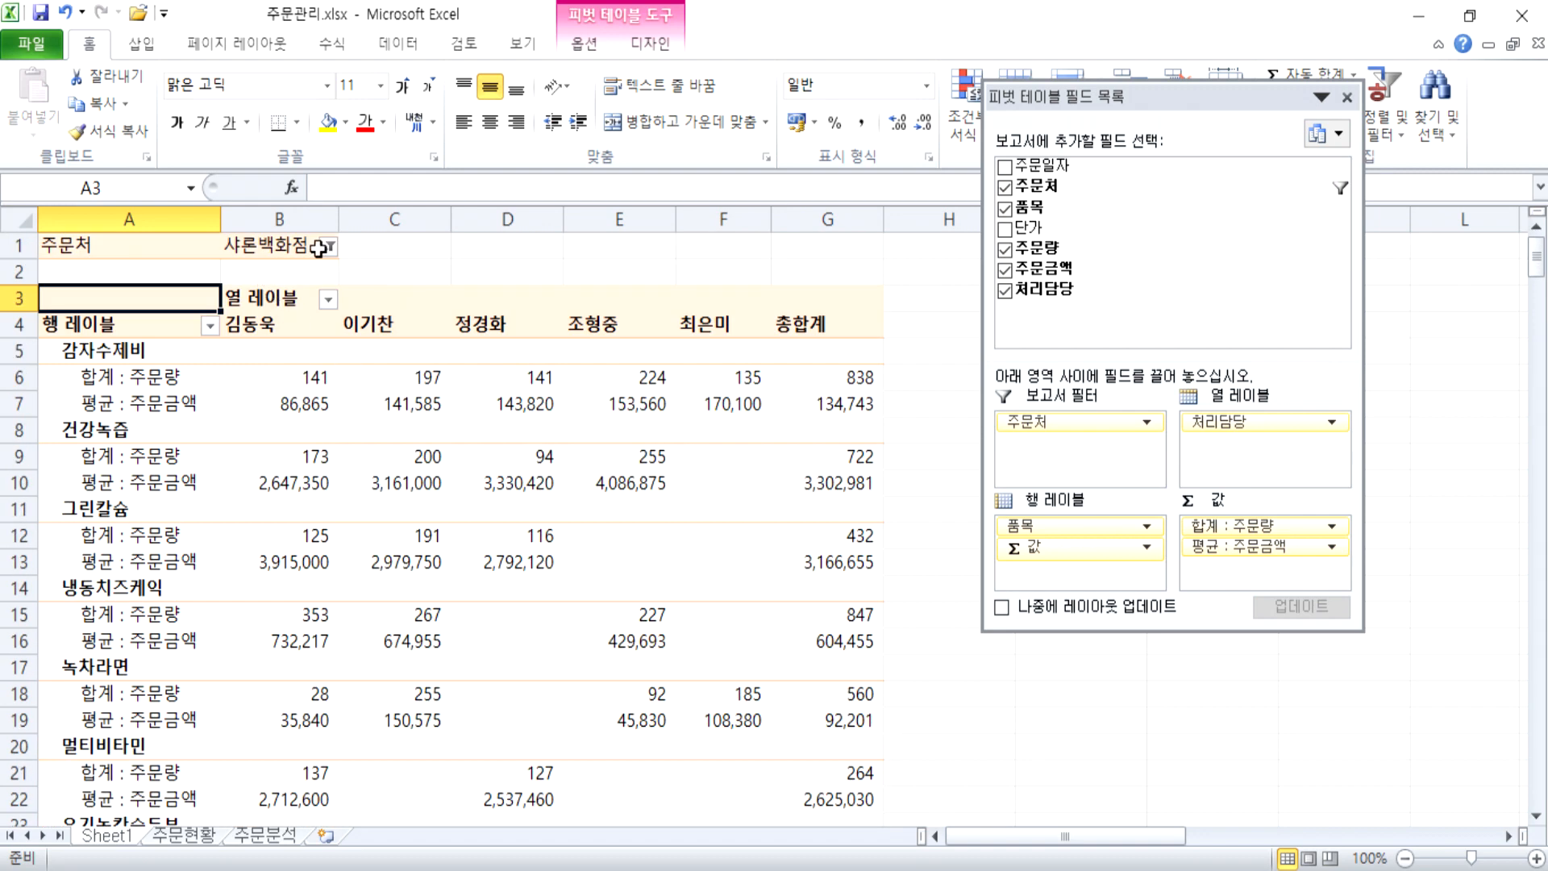
# Step: Set the 주문처 report filter to 우주 상사 and review the resulting pivot values
pyautogui.click(329, 245)
pyautogui.click(132, 453)
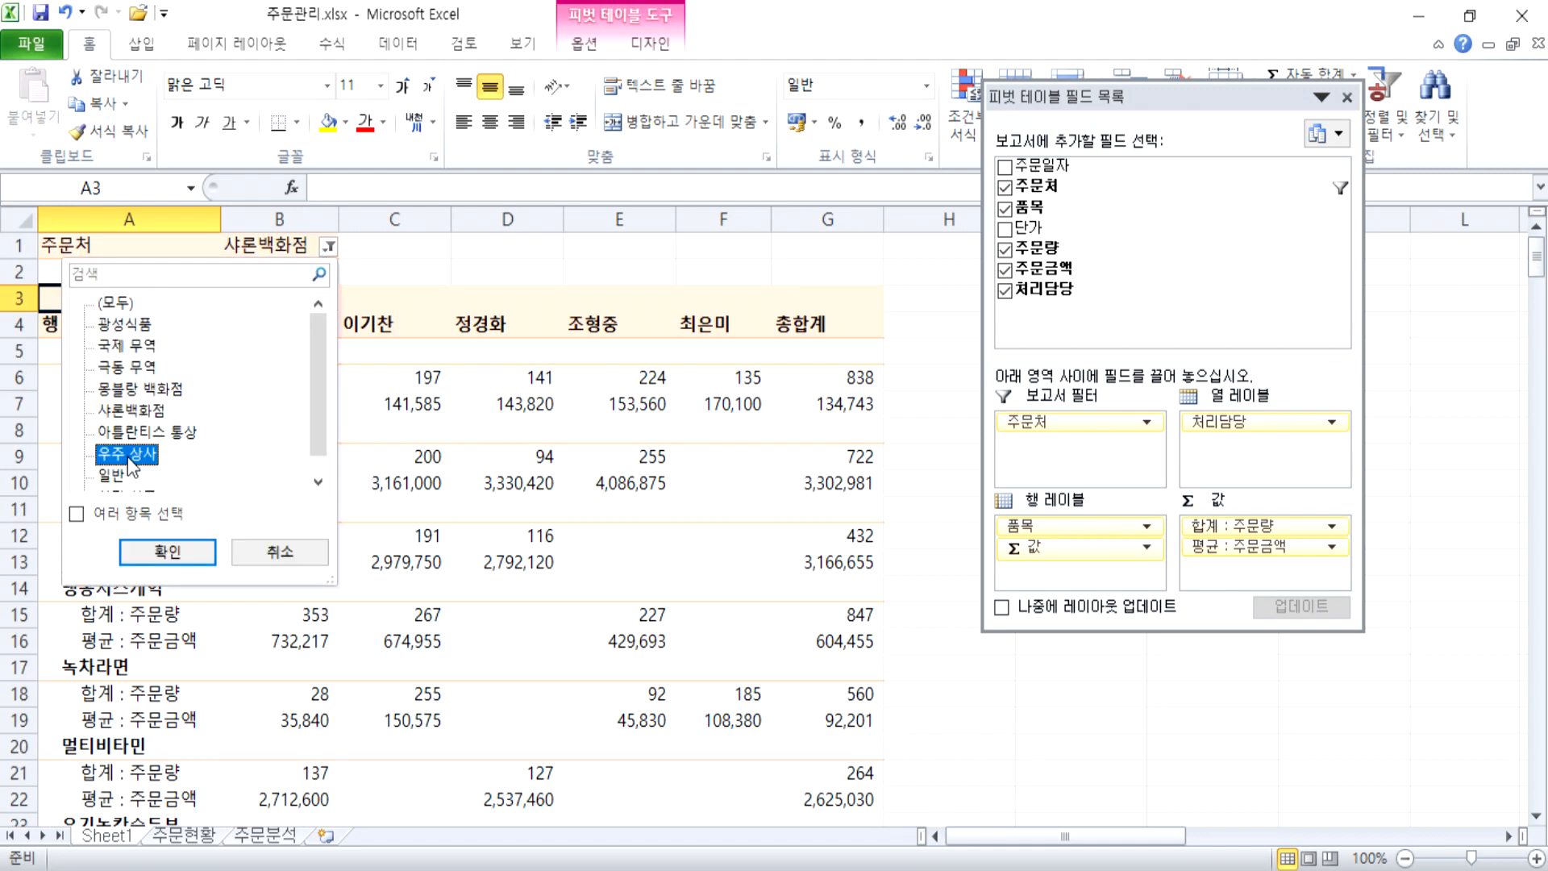
pyautogui.click(167, 552)
pyautogui.scroll(-6, 508, 419)
pyautogui.scroll(6, 518, 442)
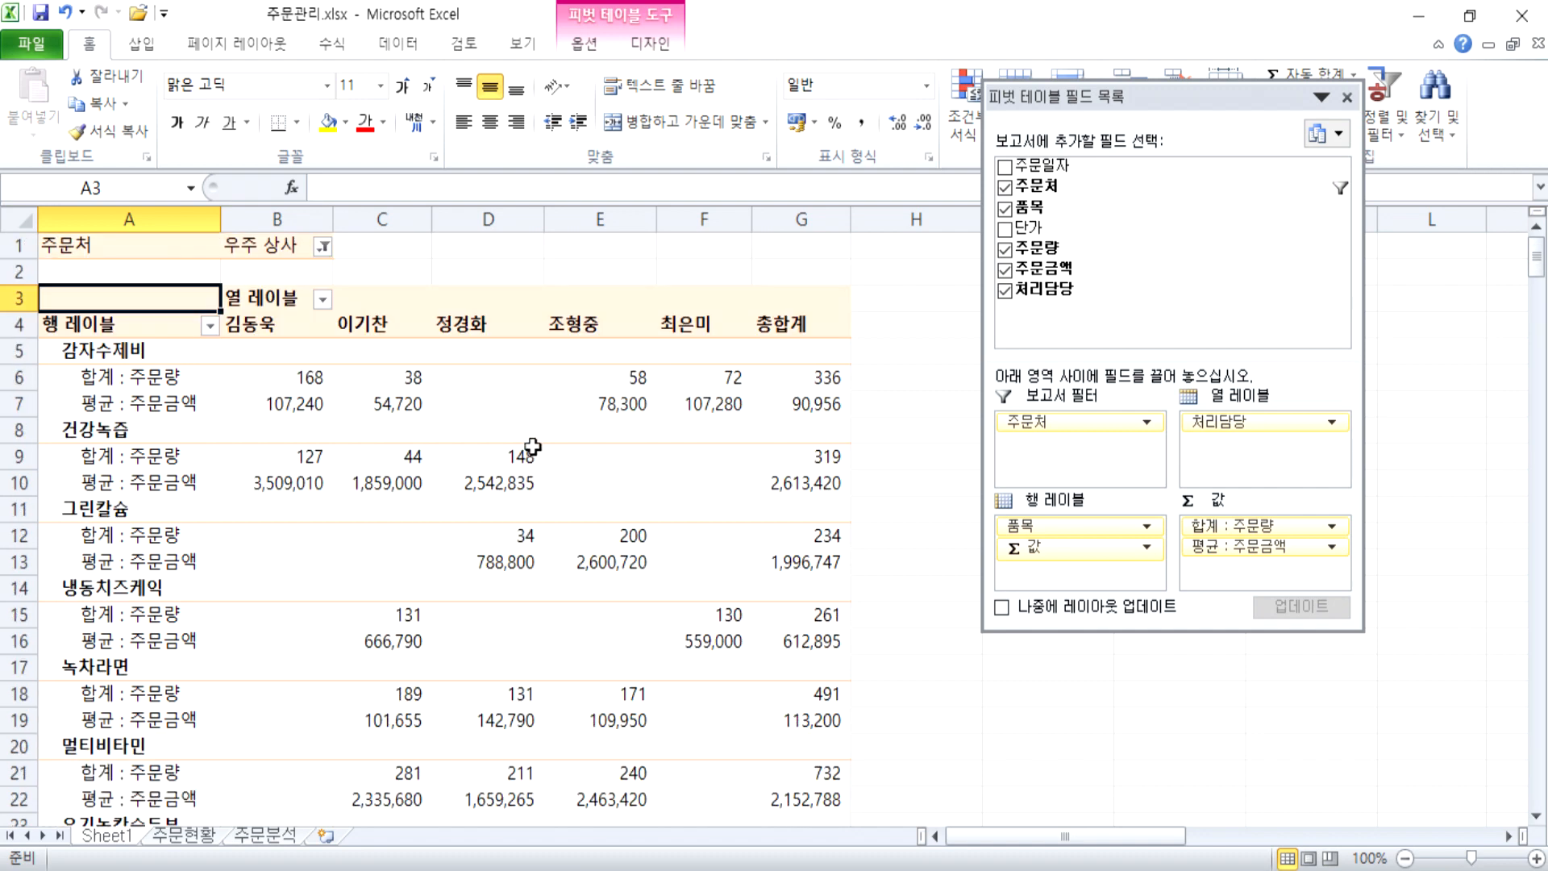
pyautogui.moveTo(539, 451)
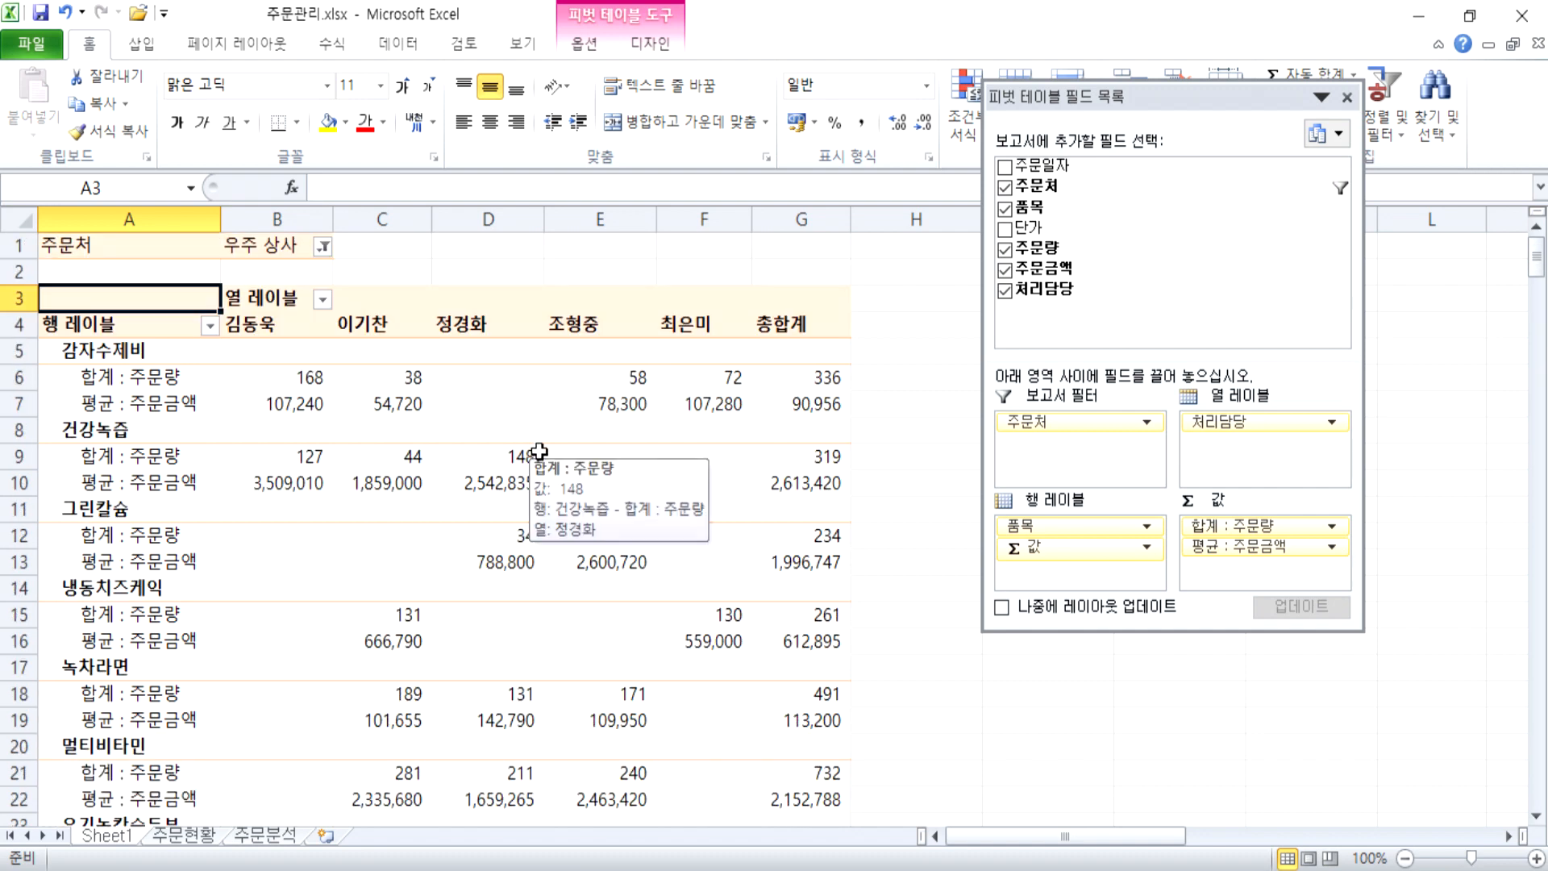
# Step: Reset the 주문처 report filter to (모두) and review the pivot table down to its grand totals
pyautogui.click(323, 246)
pyautogui.click(112, 303)
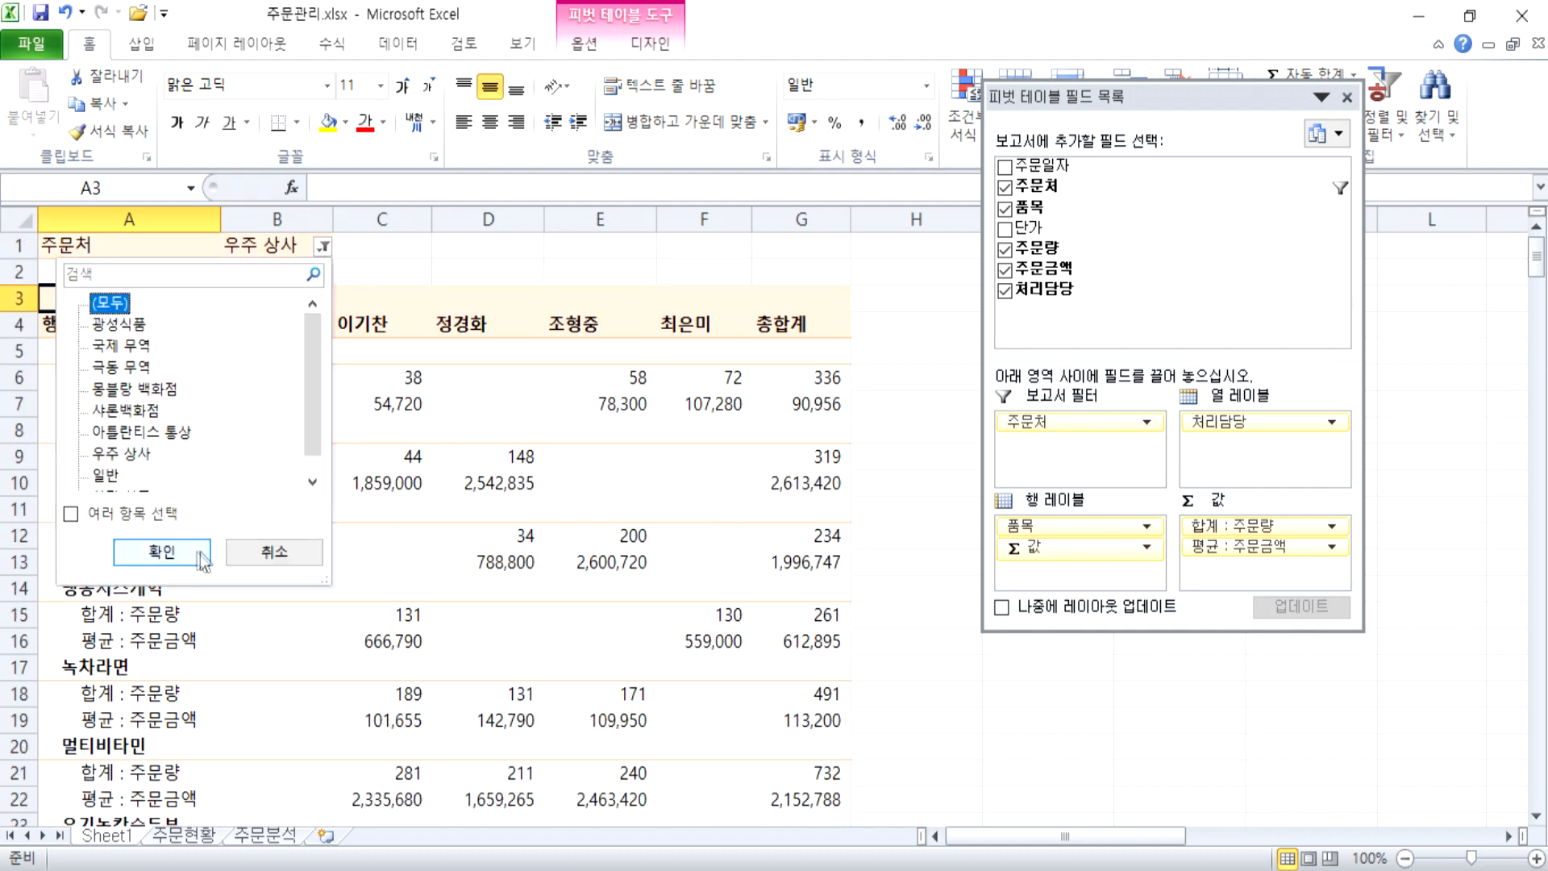
pyautogui.click(161, 552)
pyautogui.scroll(-8, 335, 454)
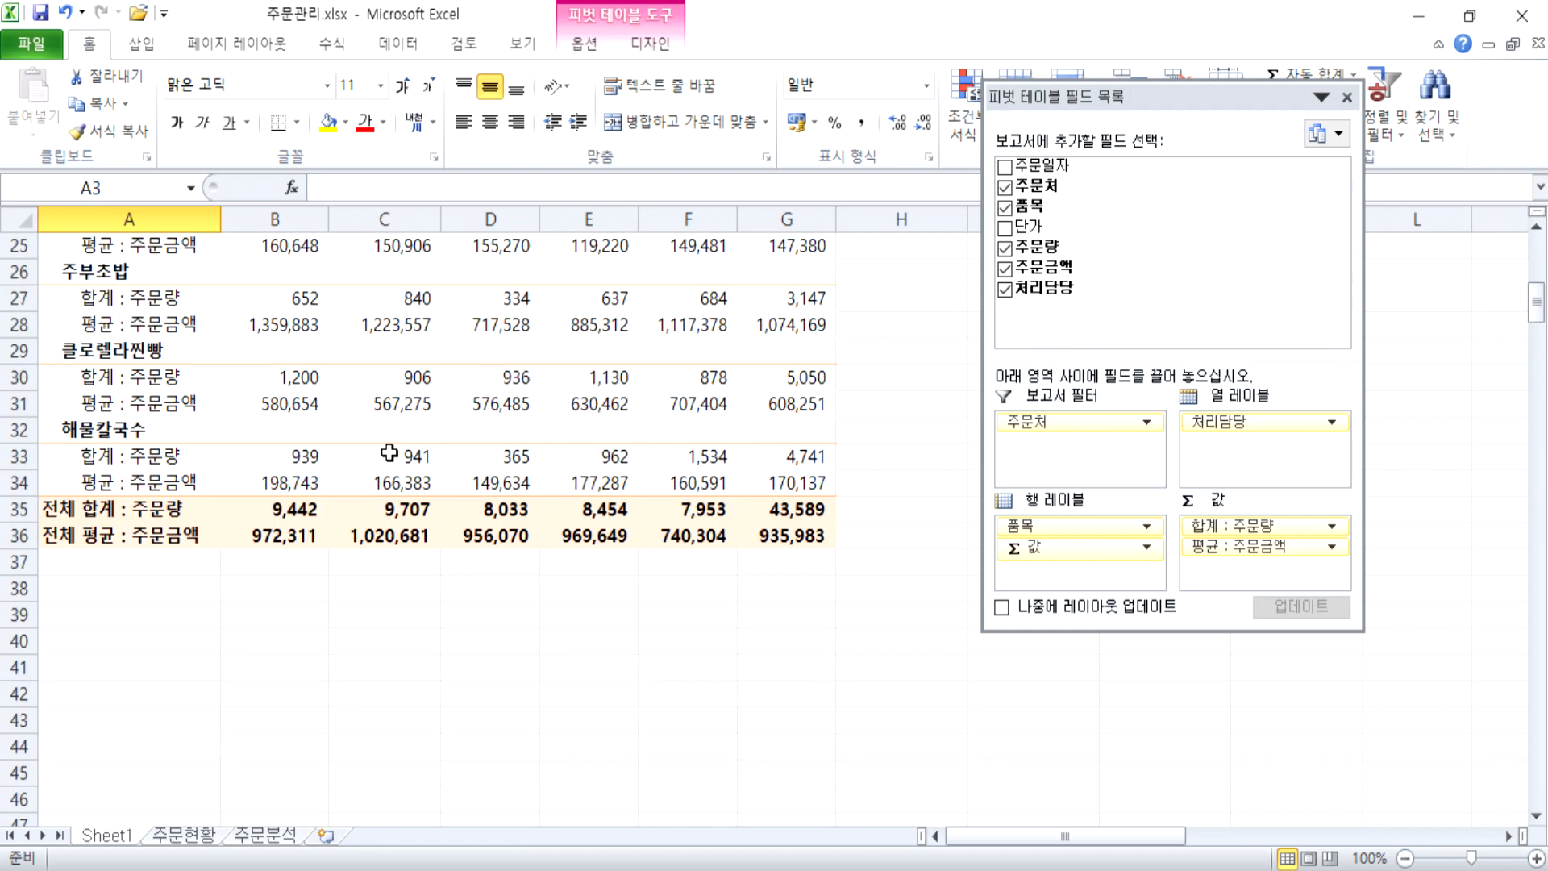
pyautogui.scroll(5, 390, 453)
pyautogui.scroll(3, 389, 453)
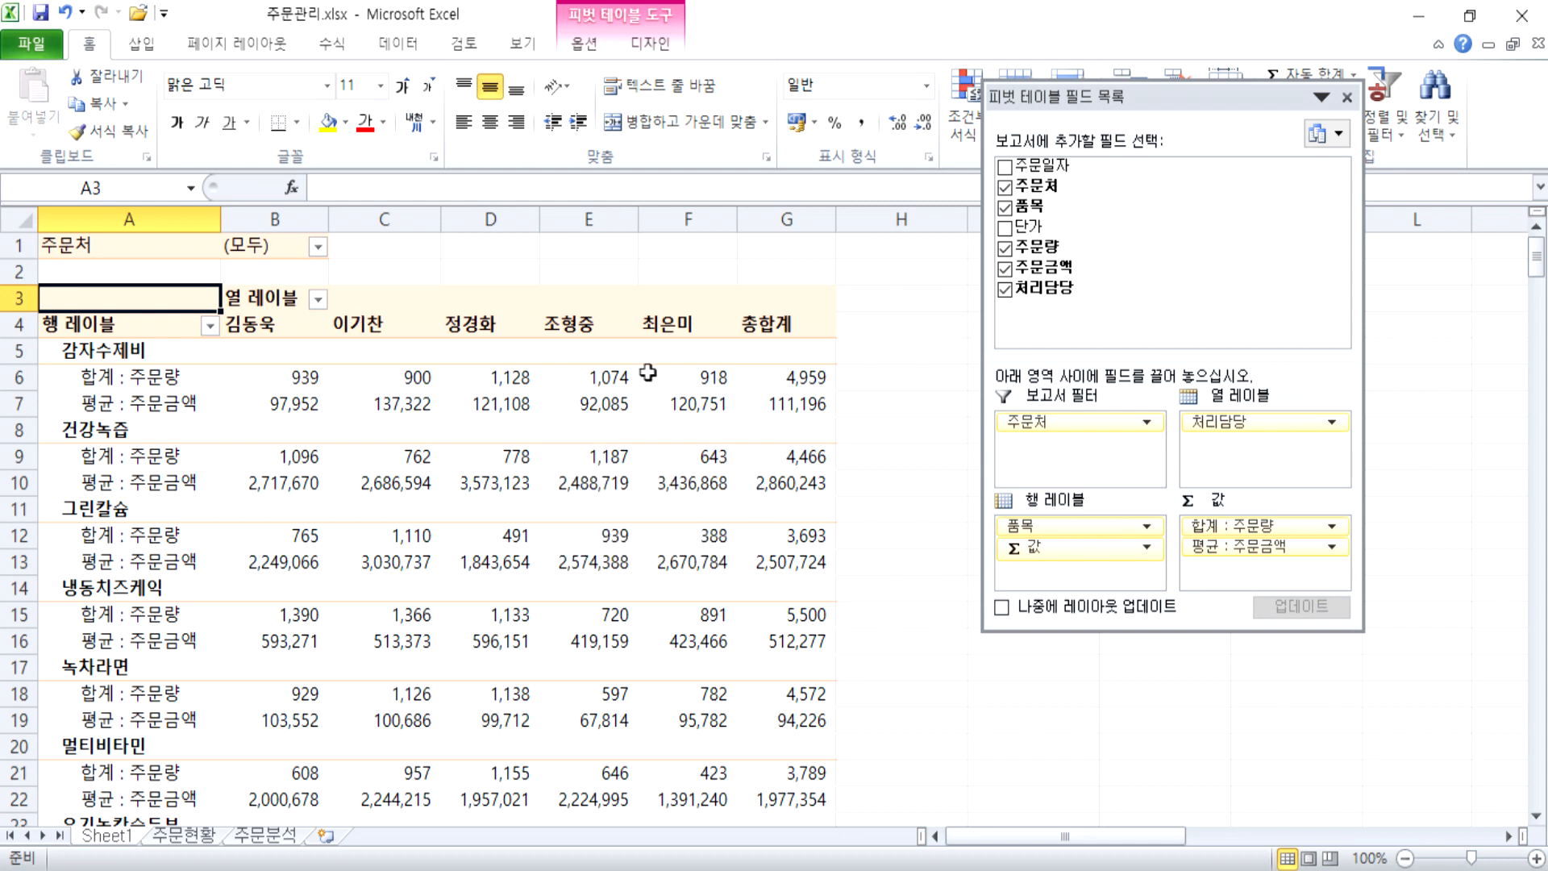
# Step: Remove all fields from the pivot table's report filter, row labels, column labels and values
pyautogui.moveTo(1048, 422); pyautogui.dragTo(887, 363)
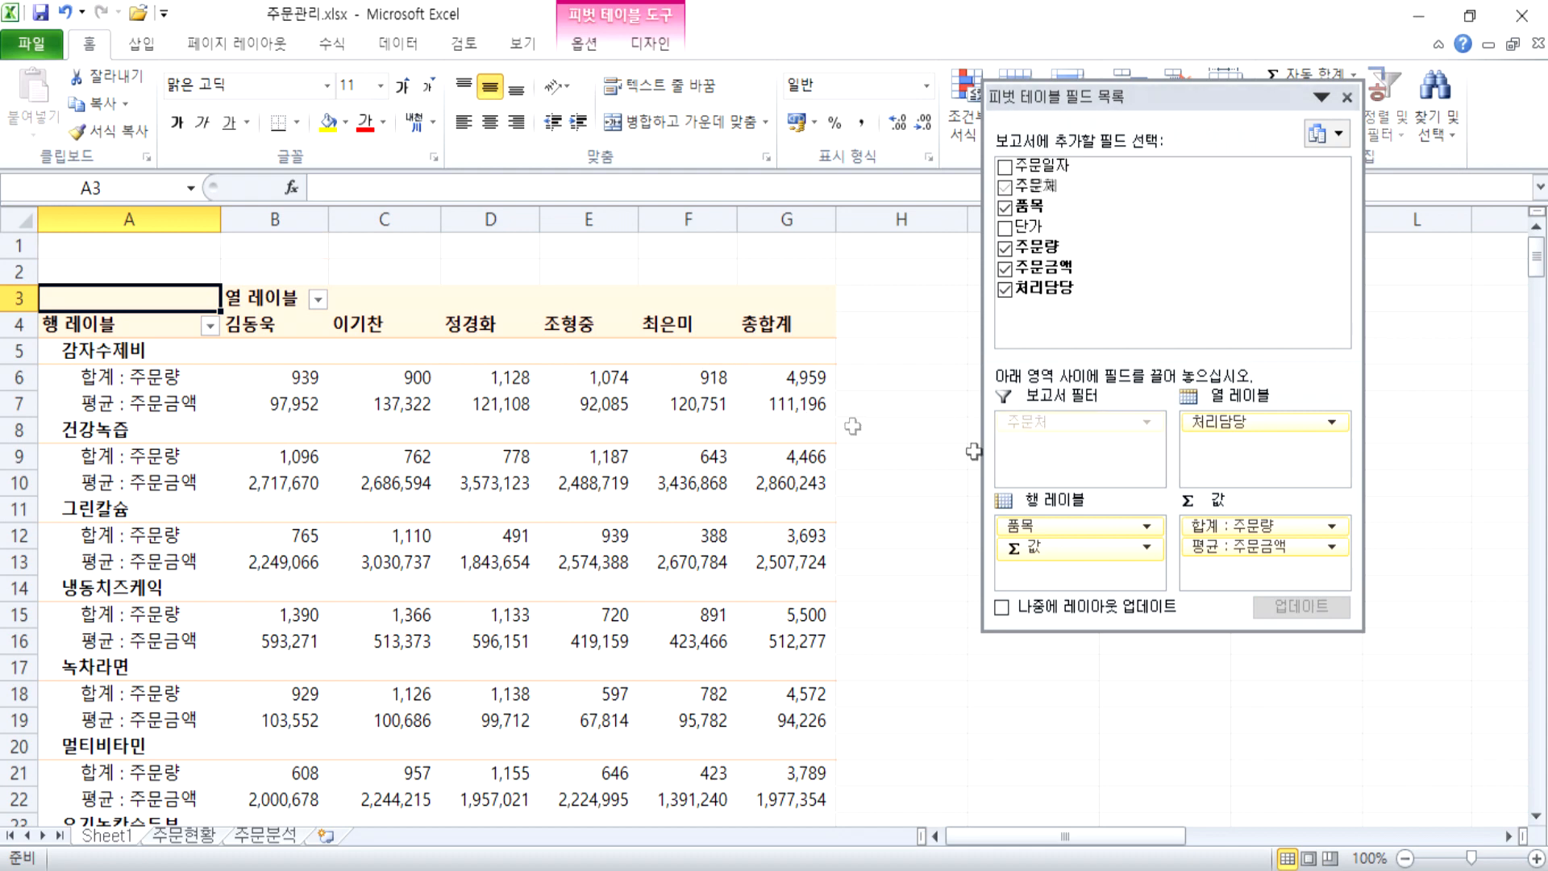
pyautogui.moveTo(1035, 526); pyautogui.dragTo(887, 508)
pyautogui.moveTo(1211, 424); pyautogui.dragTo(633, 492)
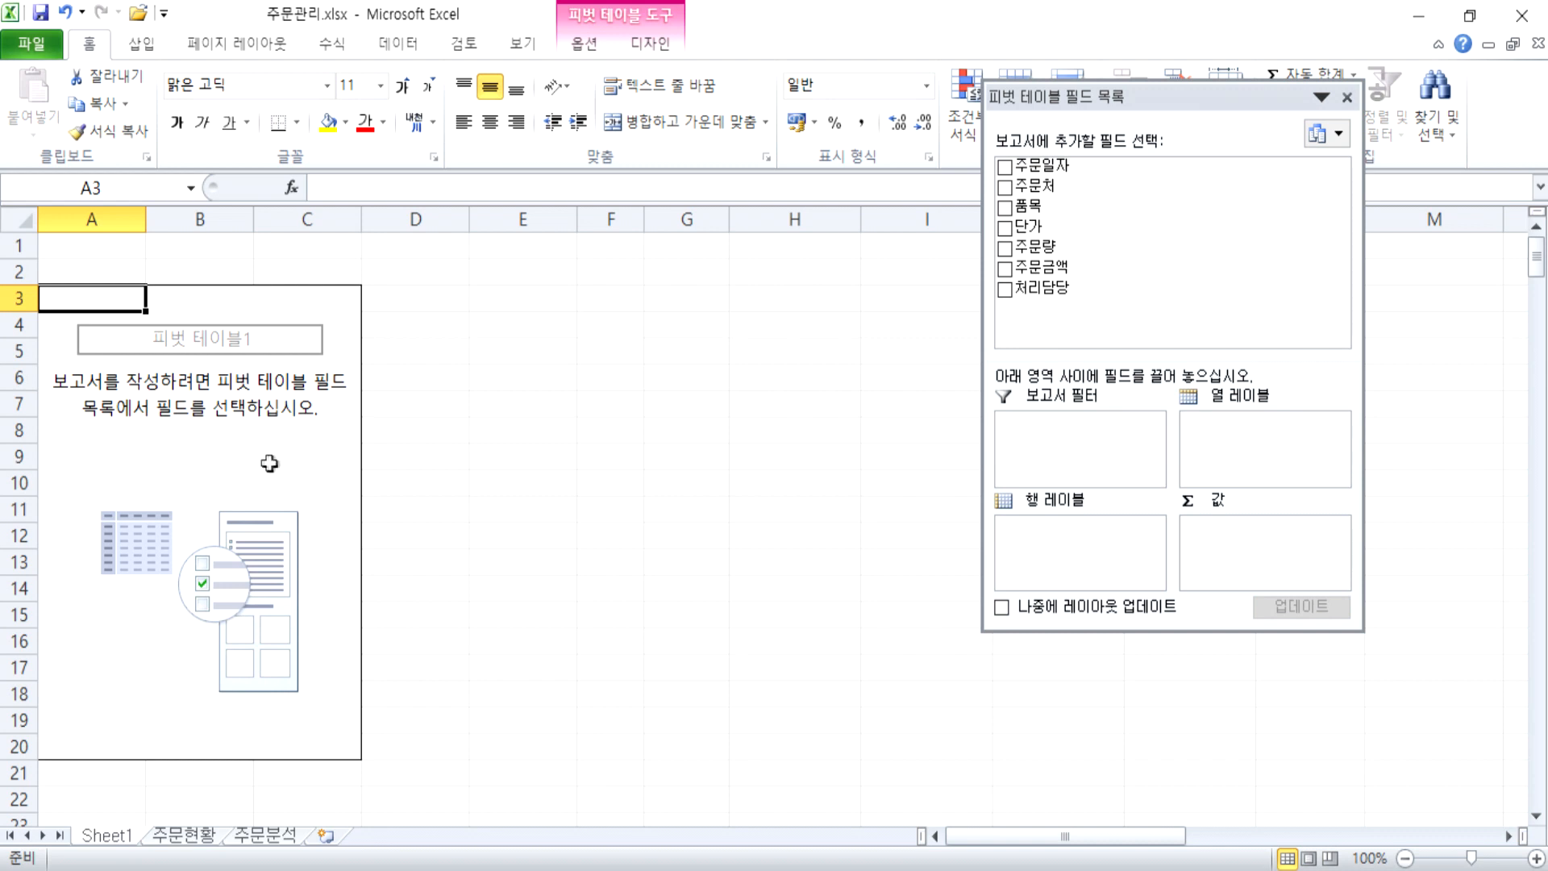
# Step: Rebuild the pivot table with 처리담당 in the row labels, 품목 in the column labels and 주문금액 in the values
pyautogui.moveTo(1048, 288); pyautogui.dragTo(1079, 540)
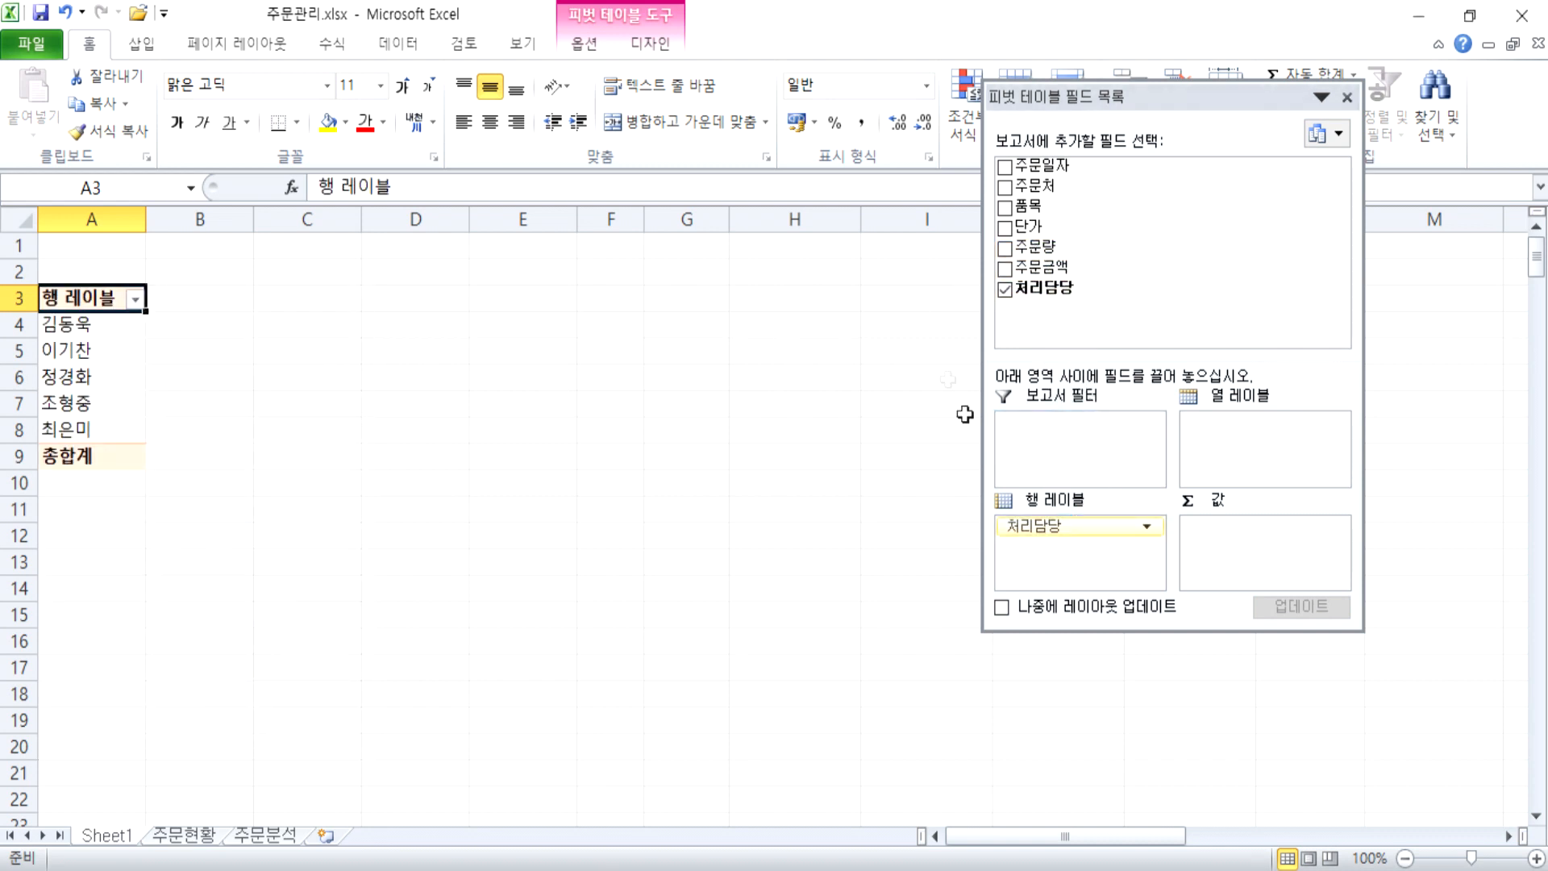
pyautogui.moveTo(1032, 227); pyautogui.dragTo(1213, 431)
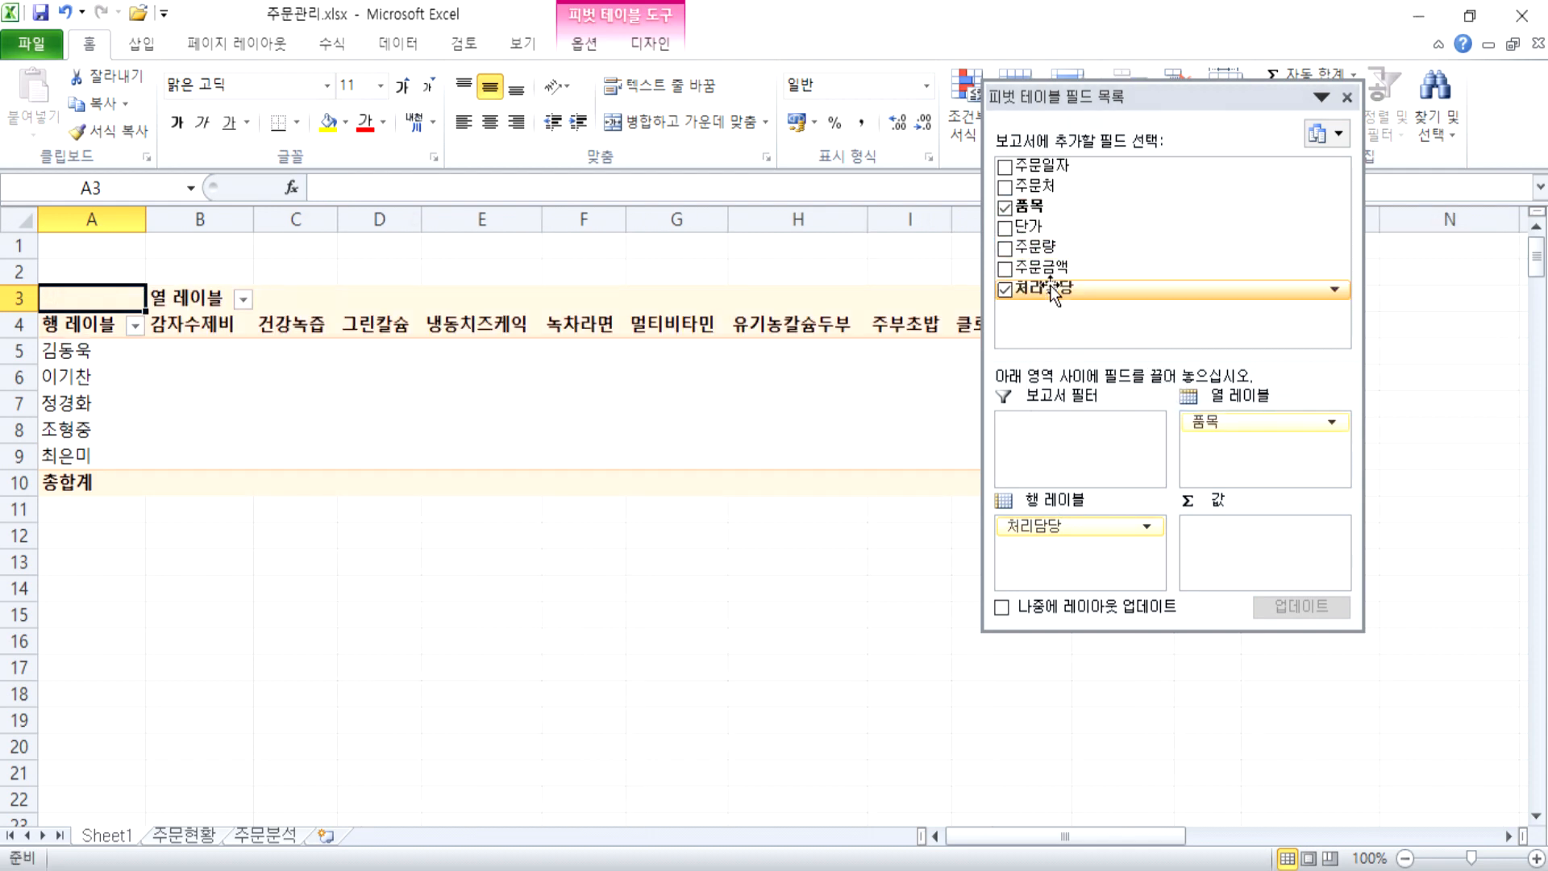
pyautogui.moveTo(1048, 275); pyautogui.dragTo(1227, 548)
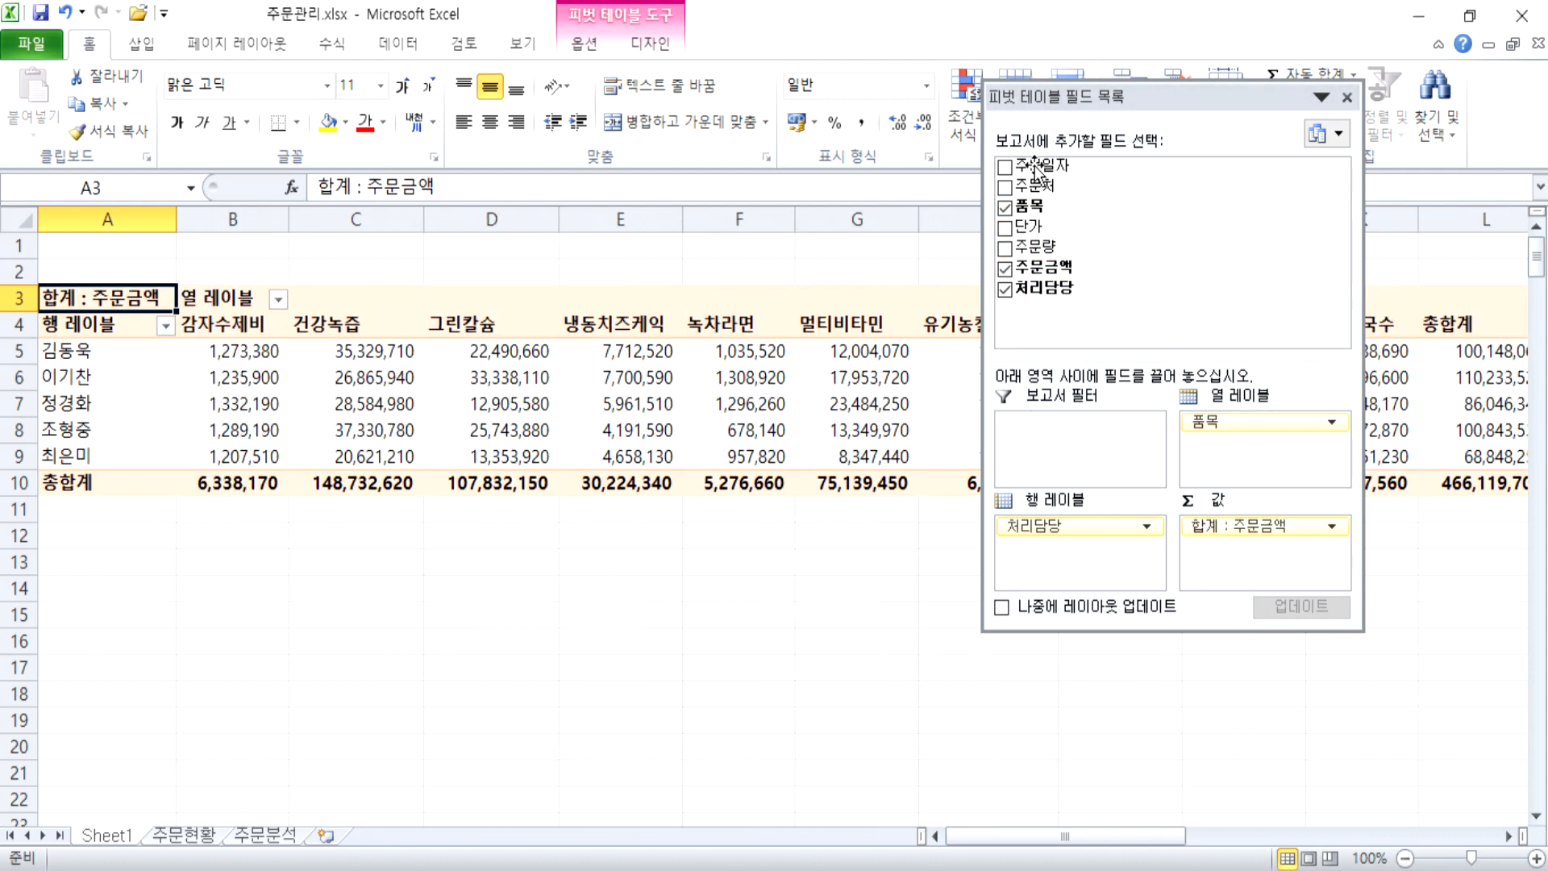
# Step: Swap the pivot fields so that 품목 is in the row labels and 처리담당 is in the column labels
pyautogui.moveTo(1111, 94); pyautogui.dragTo(1201, 145)
pyautogui.moveTo(1298, 466); pyautogui.dragTo(1161, 620)
pyautogui.moveTo(1185, 570); pyautogui.dragTo(1323, 472)
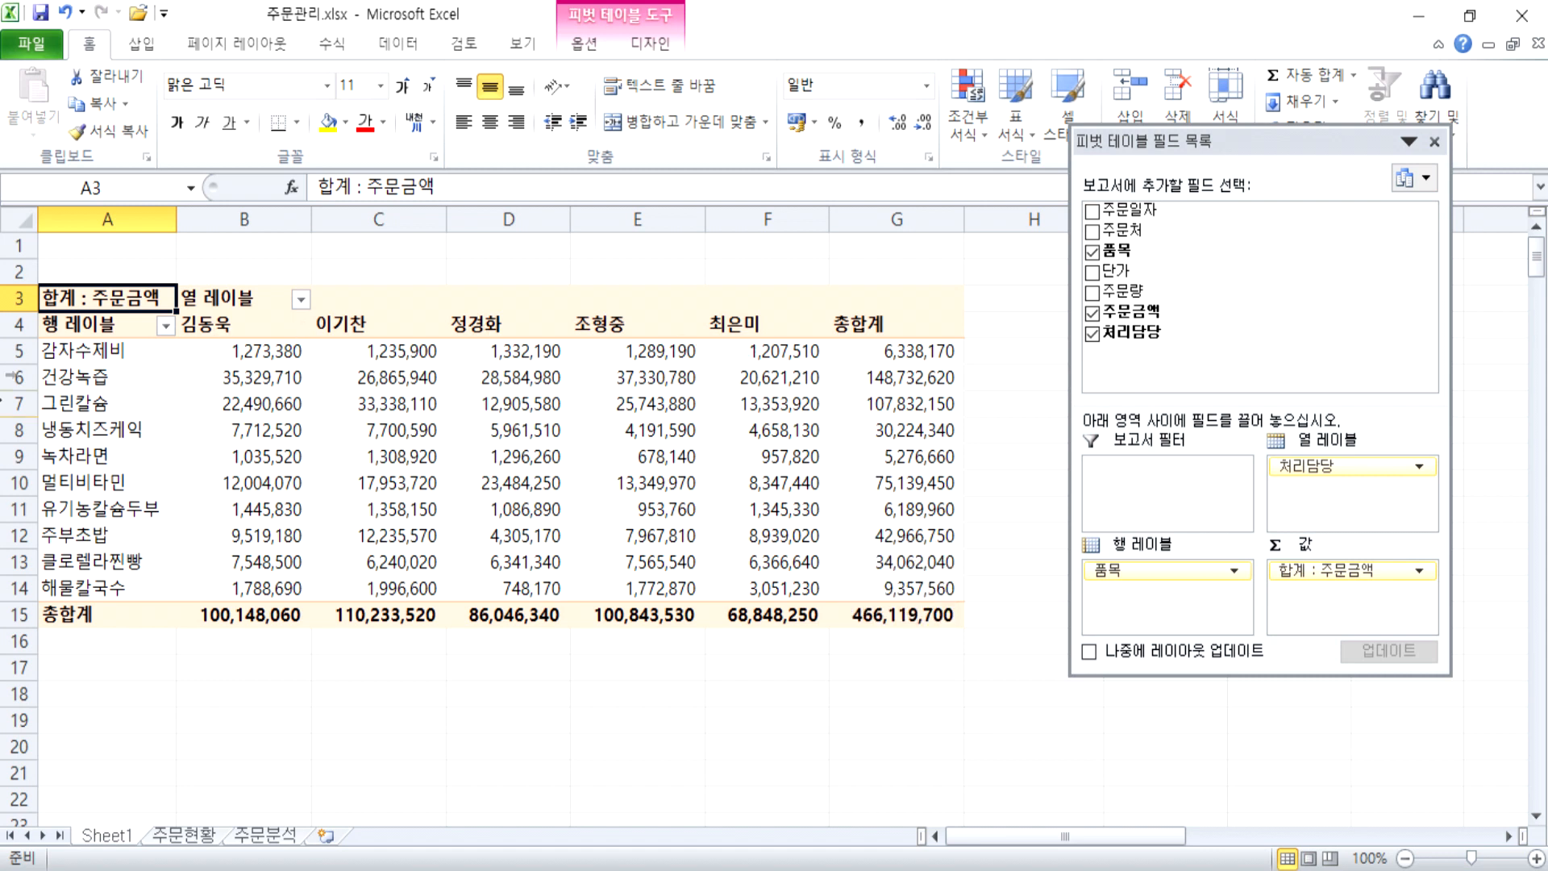
pyautogui.moveTo(653, 591)
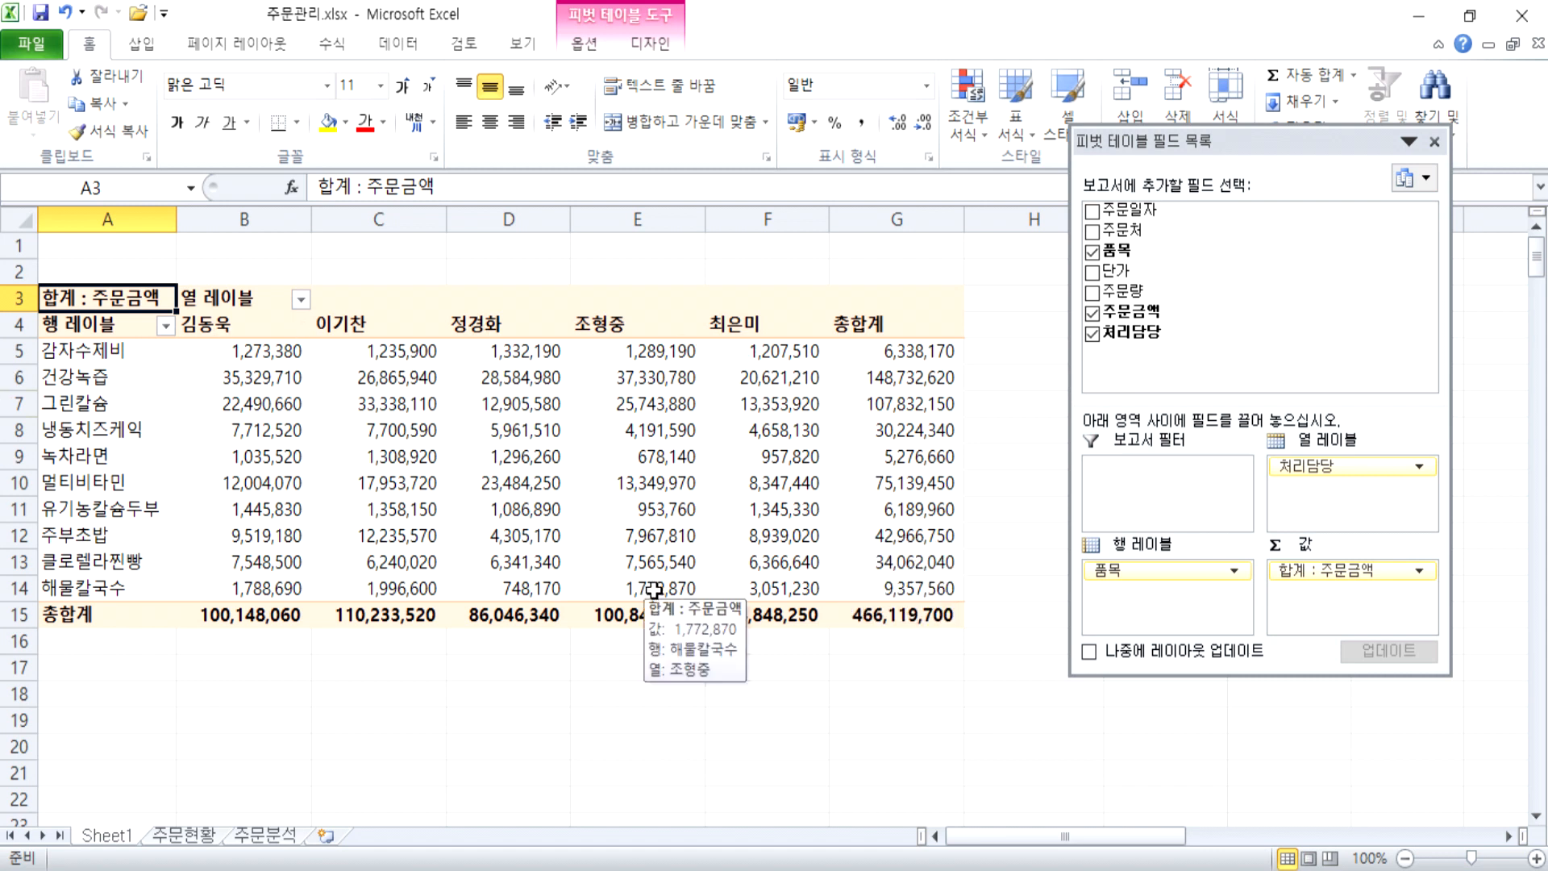
# Step: Add 주문처 to the pivot table's row labels and order it above 품목 as the outer grouping
pyautogui.moveTo(1121, 231); pyautogui.dragTo(1177, 593)
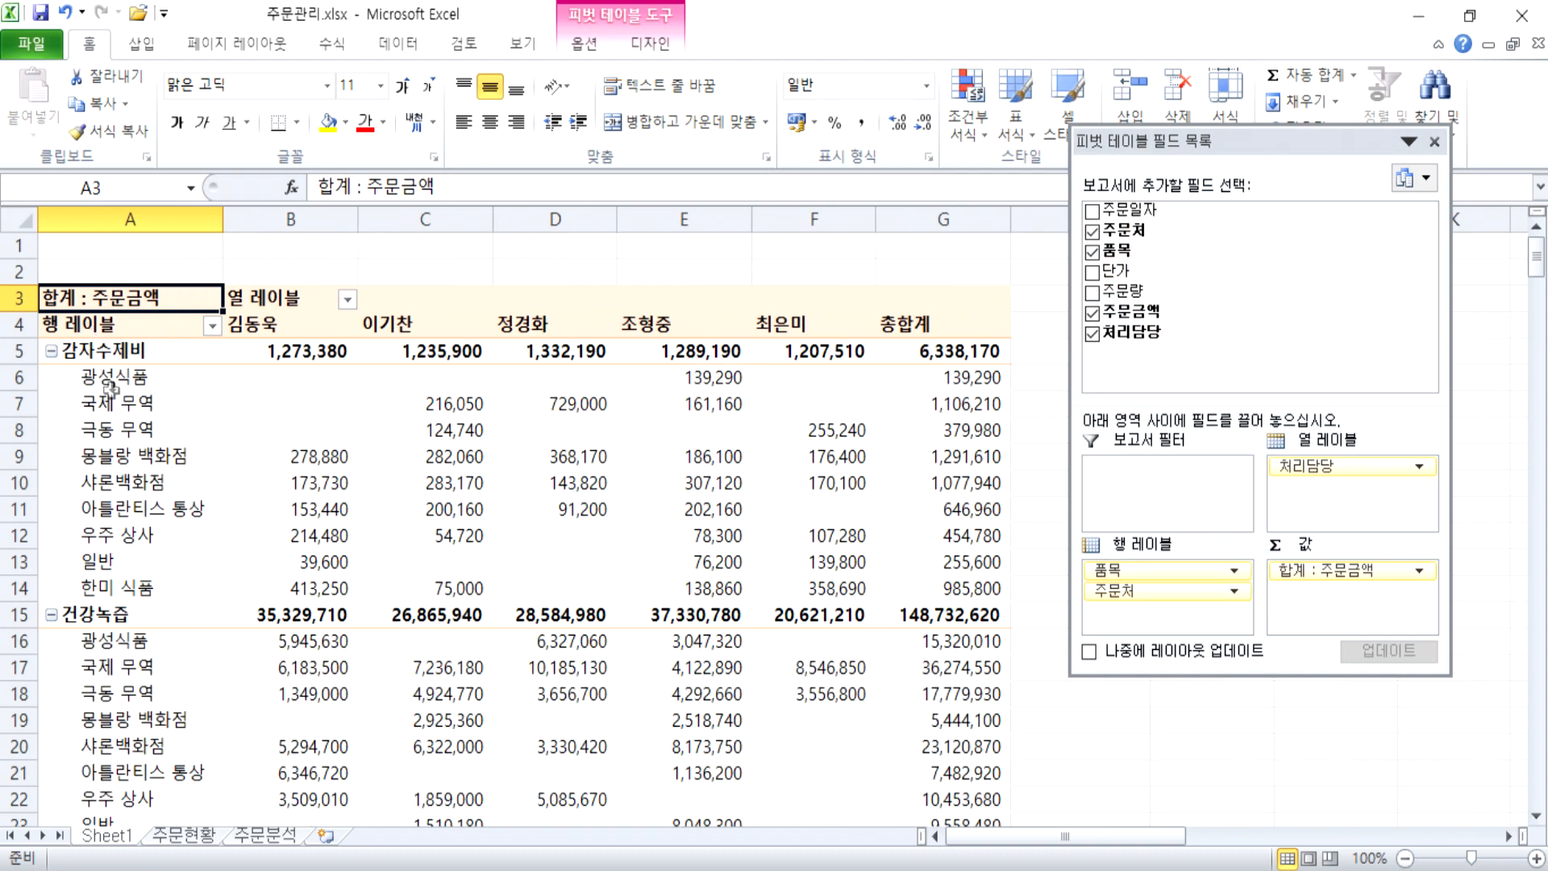
pyautogui.moveTo(1135, 566); pyautogui.dragTo(1149, 614)
pyautogui.click(101, 347)
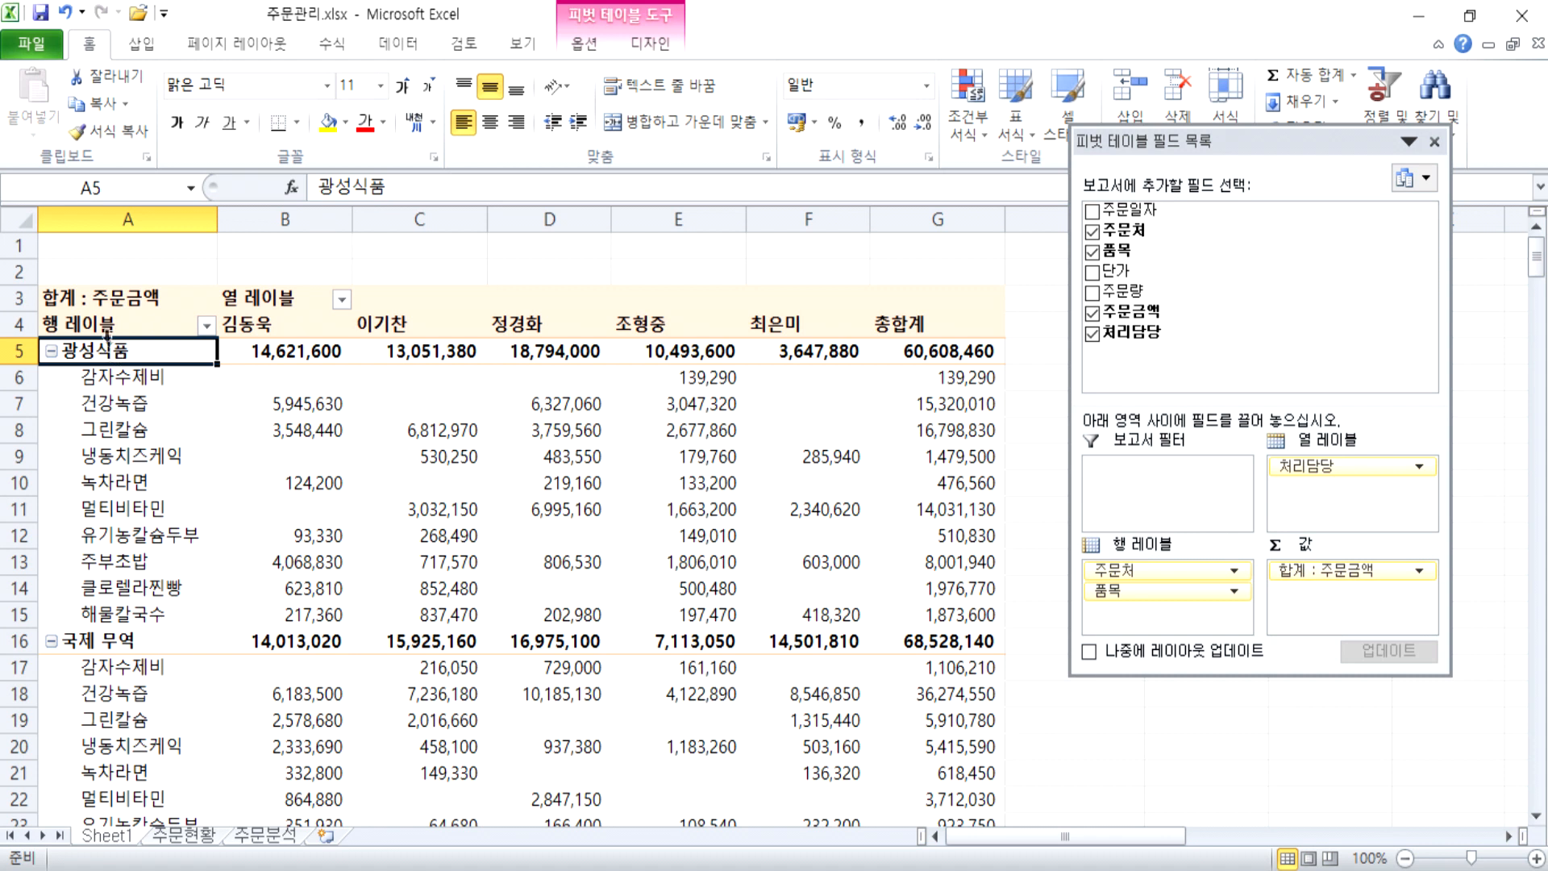
pyautogui.click(135, 385)
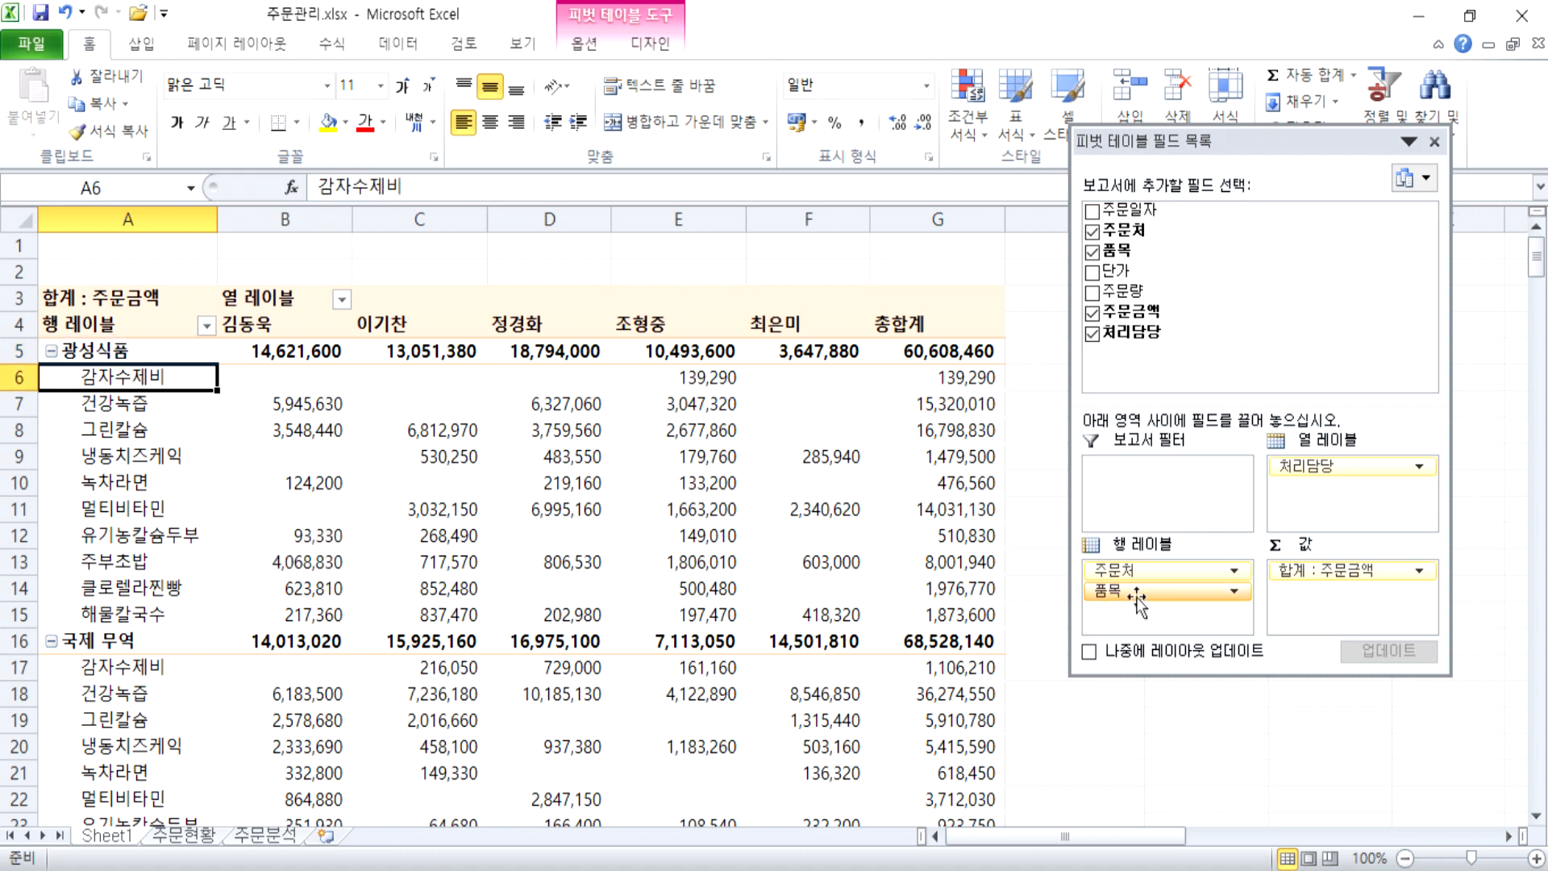
# Step: Remove 품목 from the row labels and dock the floating pivot field list beside the sheet
pyautogui.moveTo(1120, 591); pyautogui.dragTo(965, 543)
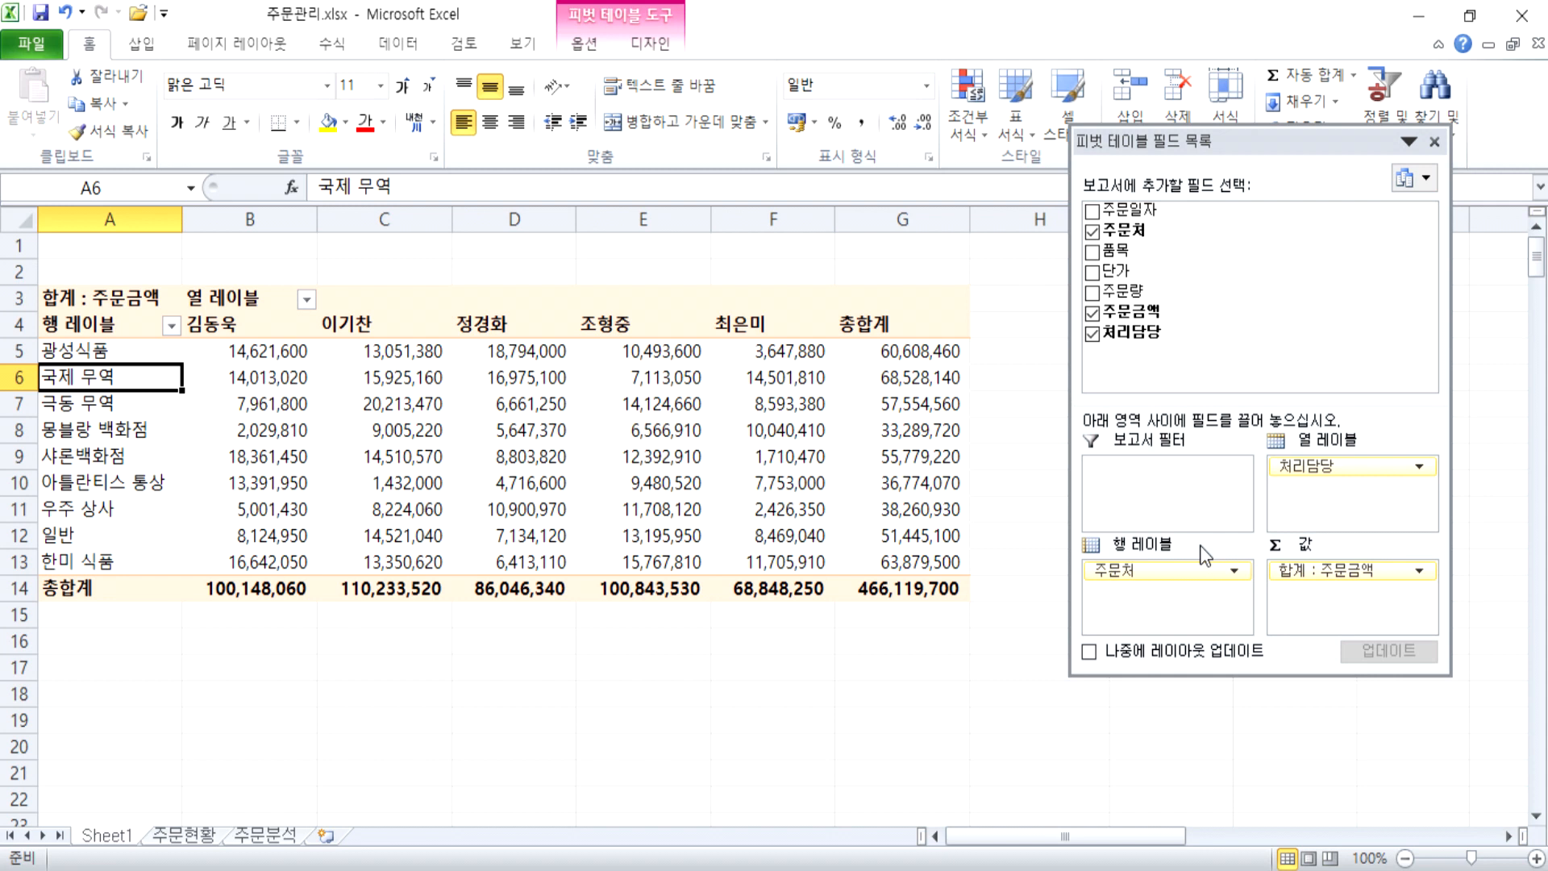
pyautogui.click(470, 355)
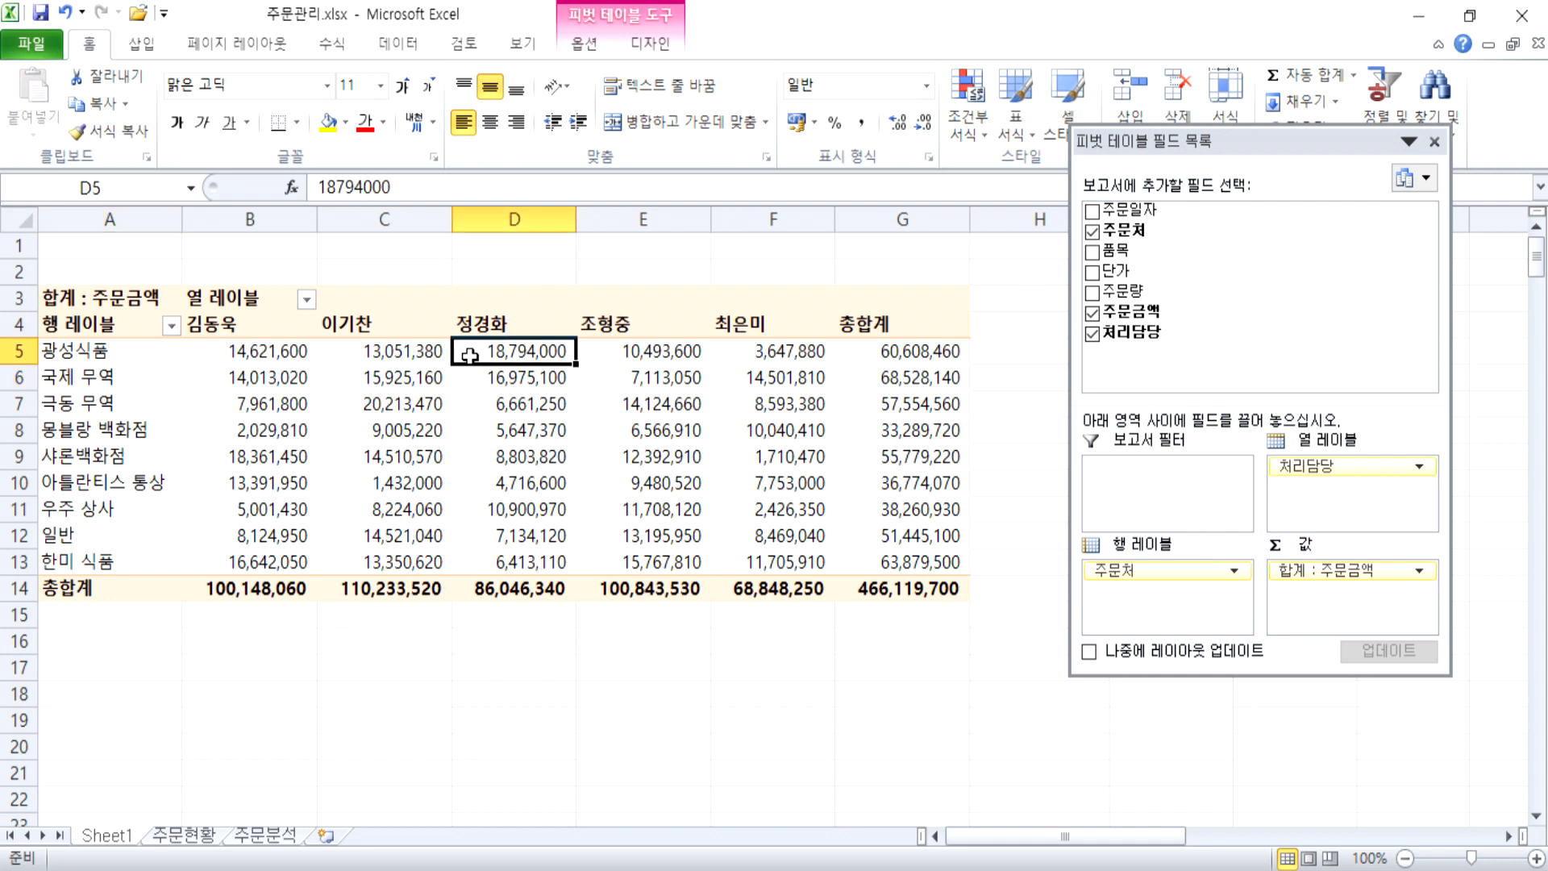
pyautogui.doubleClick(1332, 146)
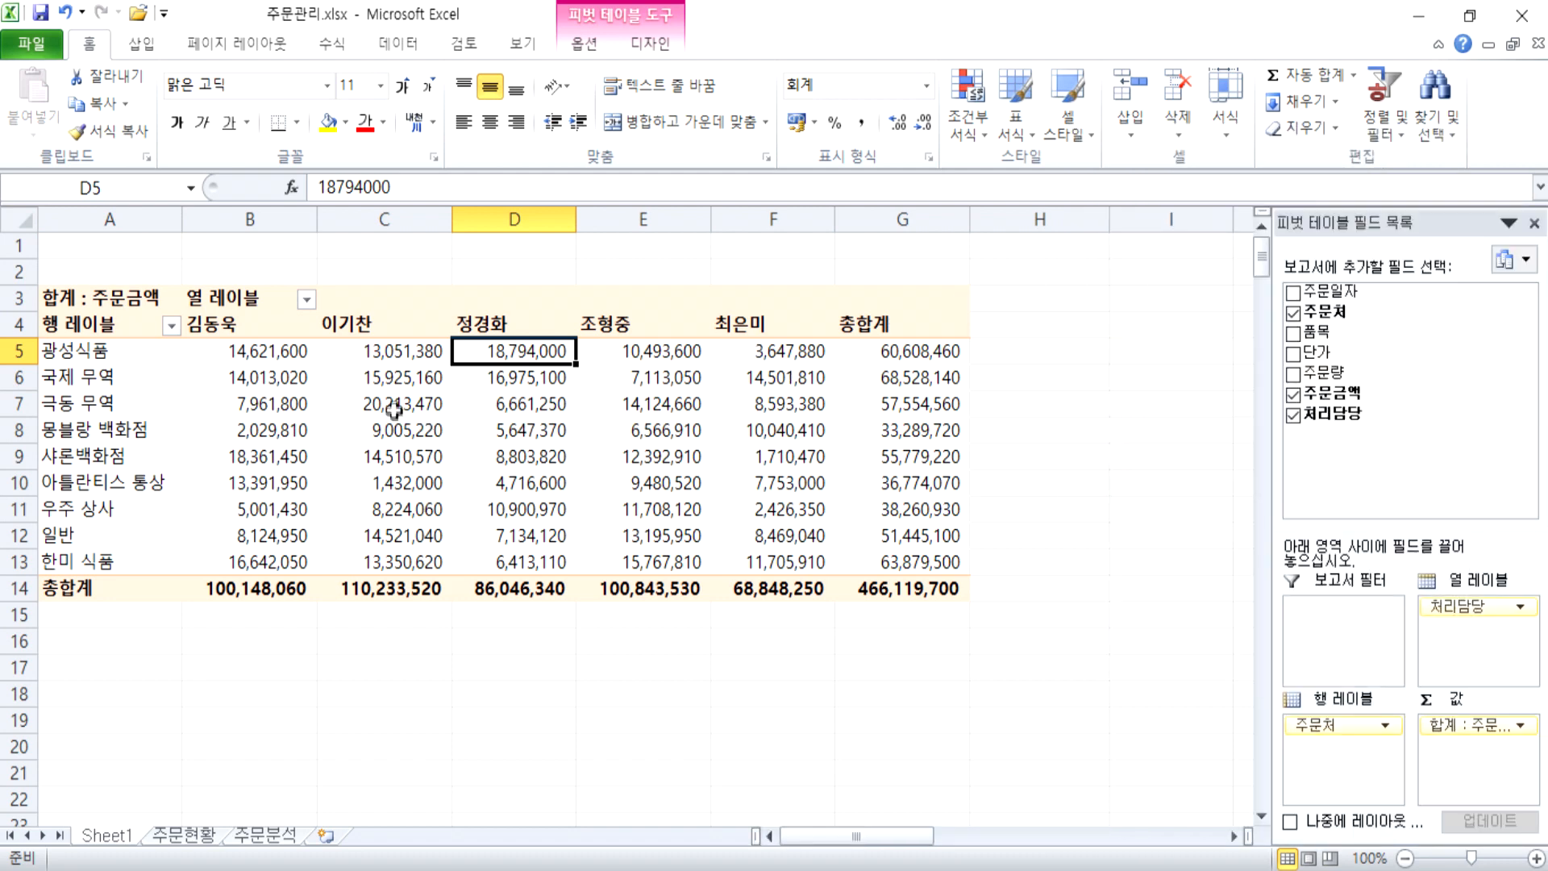
# Step: Try out several light pivot table styles and a yellow medium style on the pivot table
pyautogui.click(655, 47)
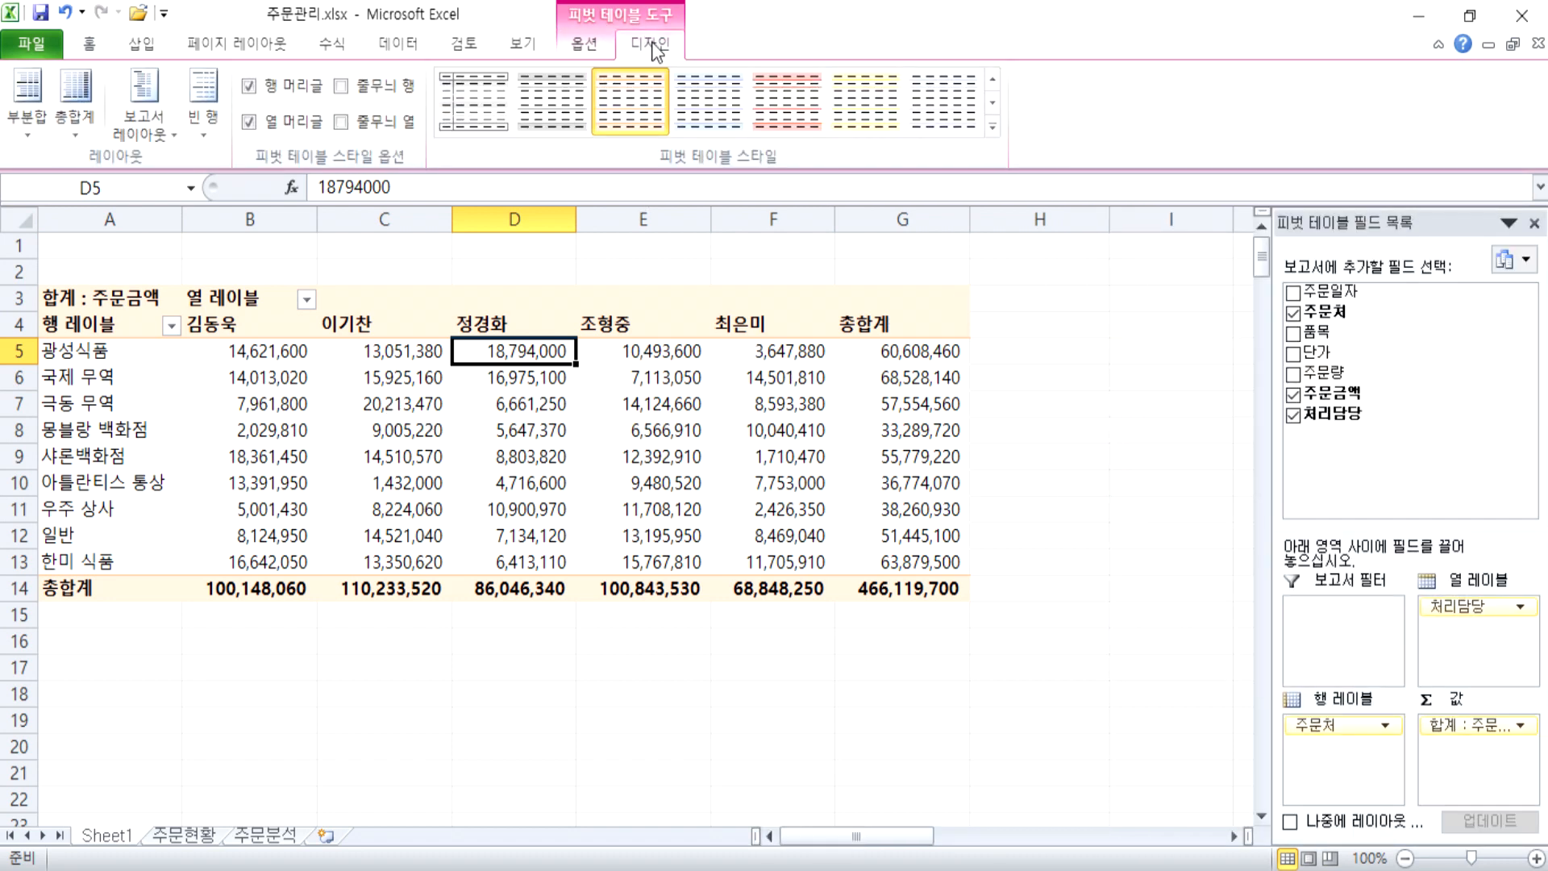
pyautogui.click(583, 43)
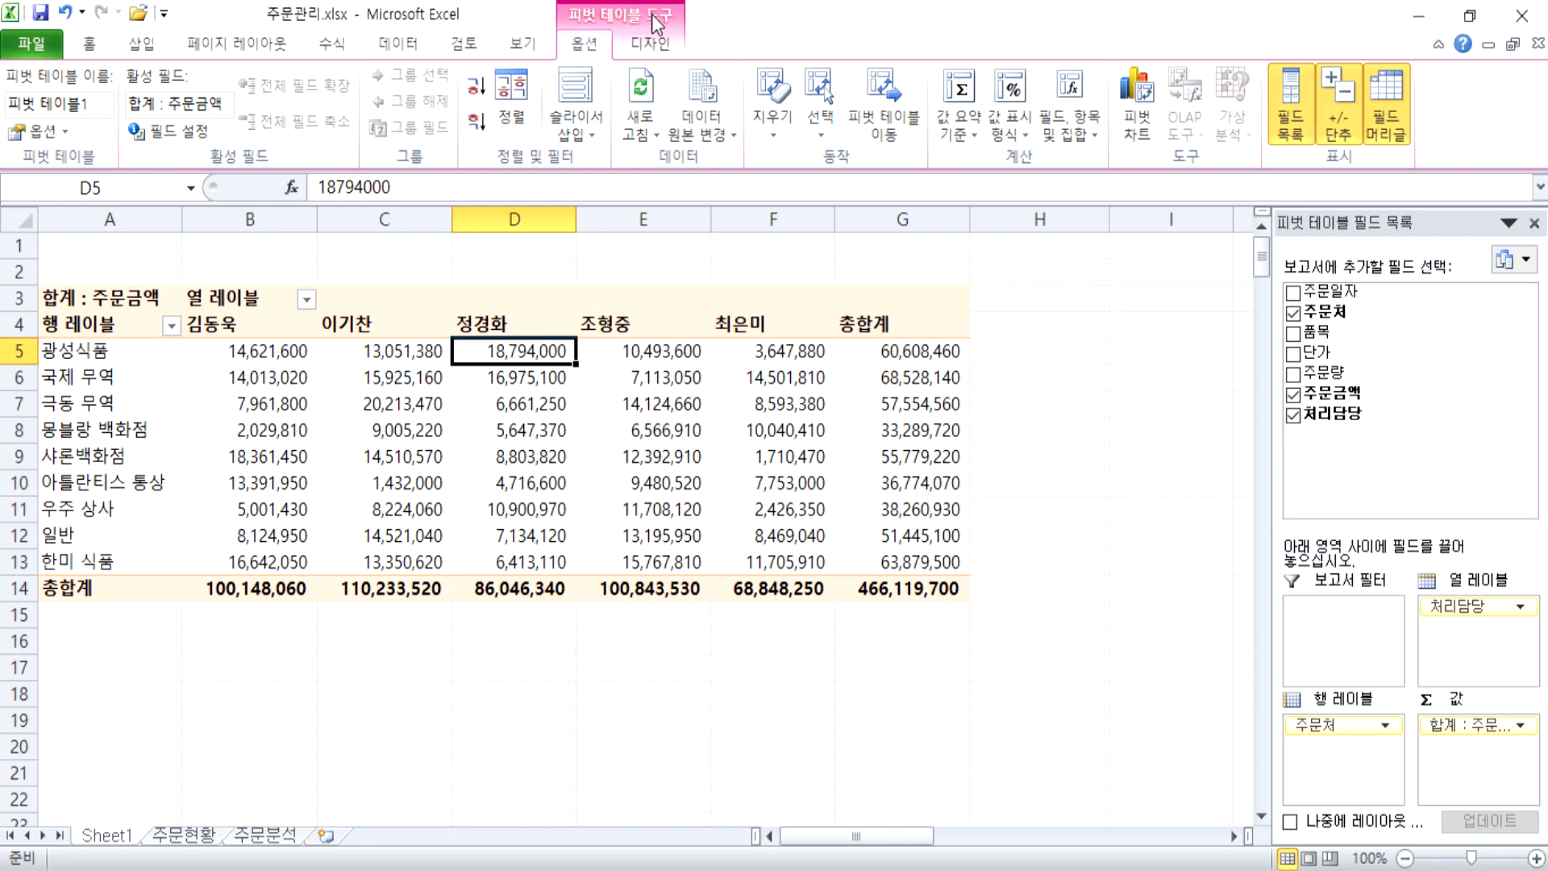
pyautogui.click(659, 49)
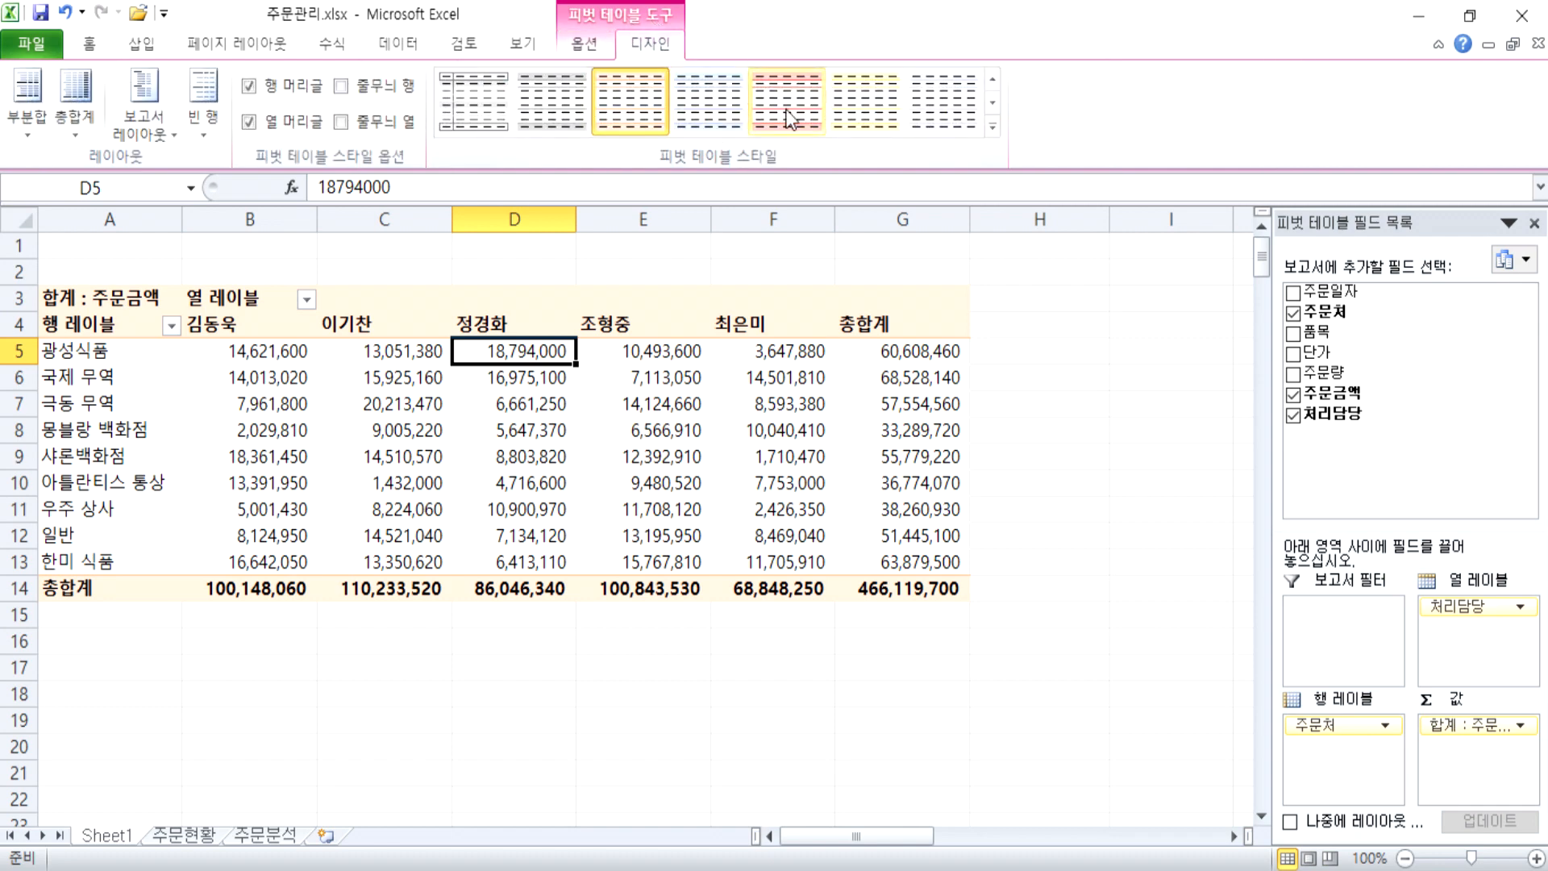
pyautogui.click(865, 100)
pyautogui.click(951, 120)
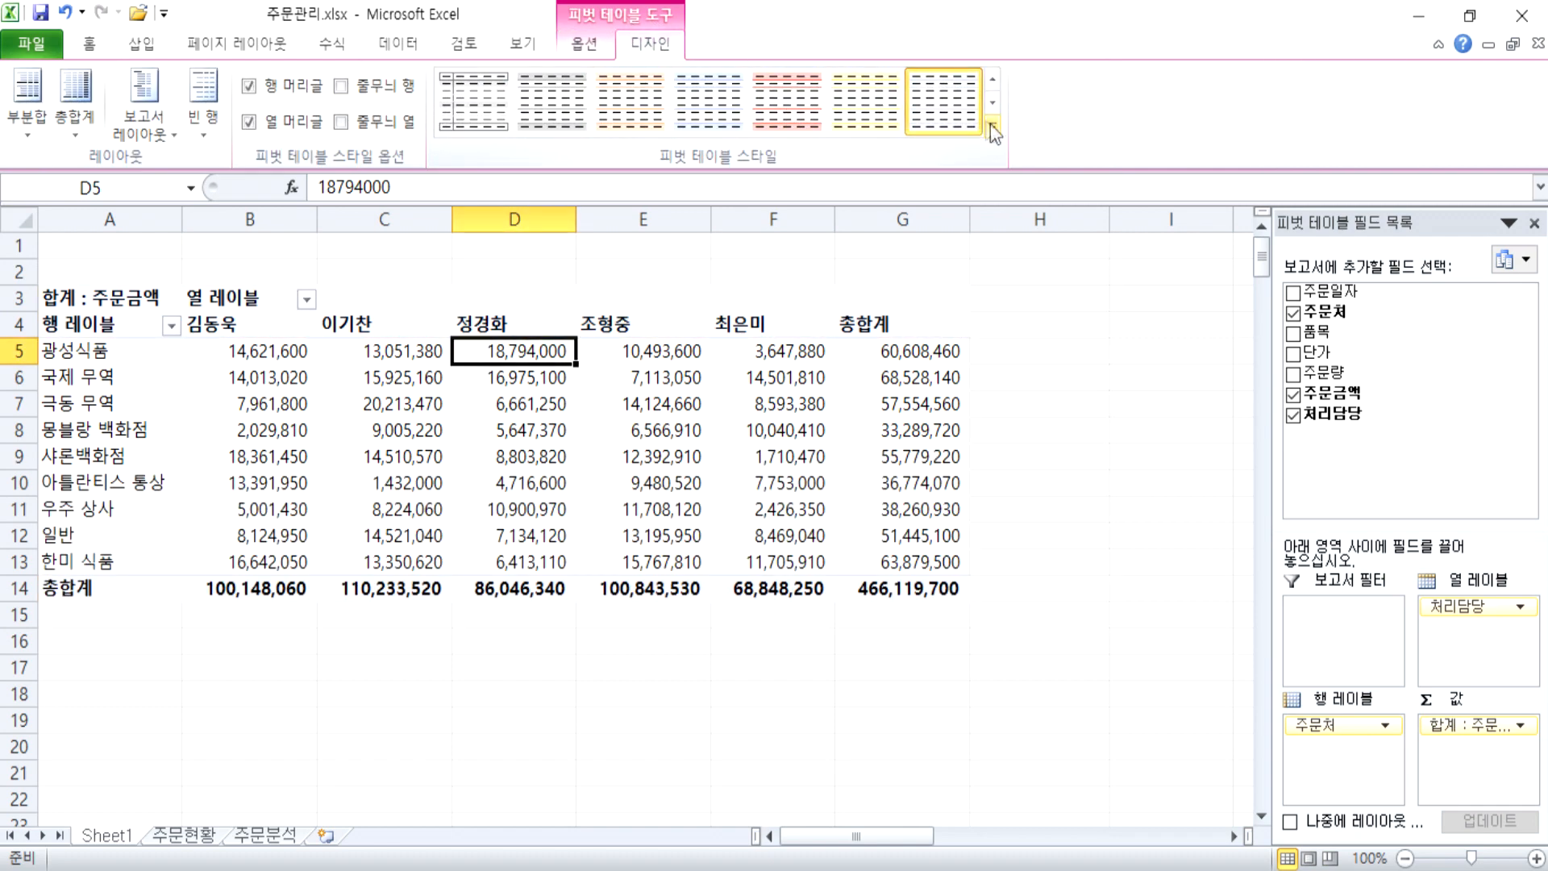
pyautogui.click(993, 127)
pyautogui.click(782, 511)
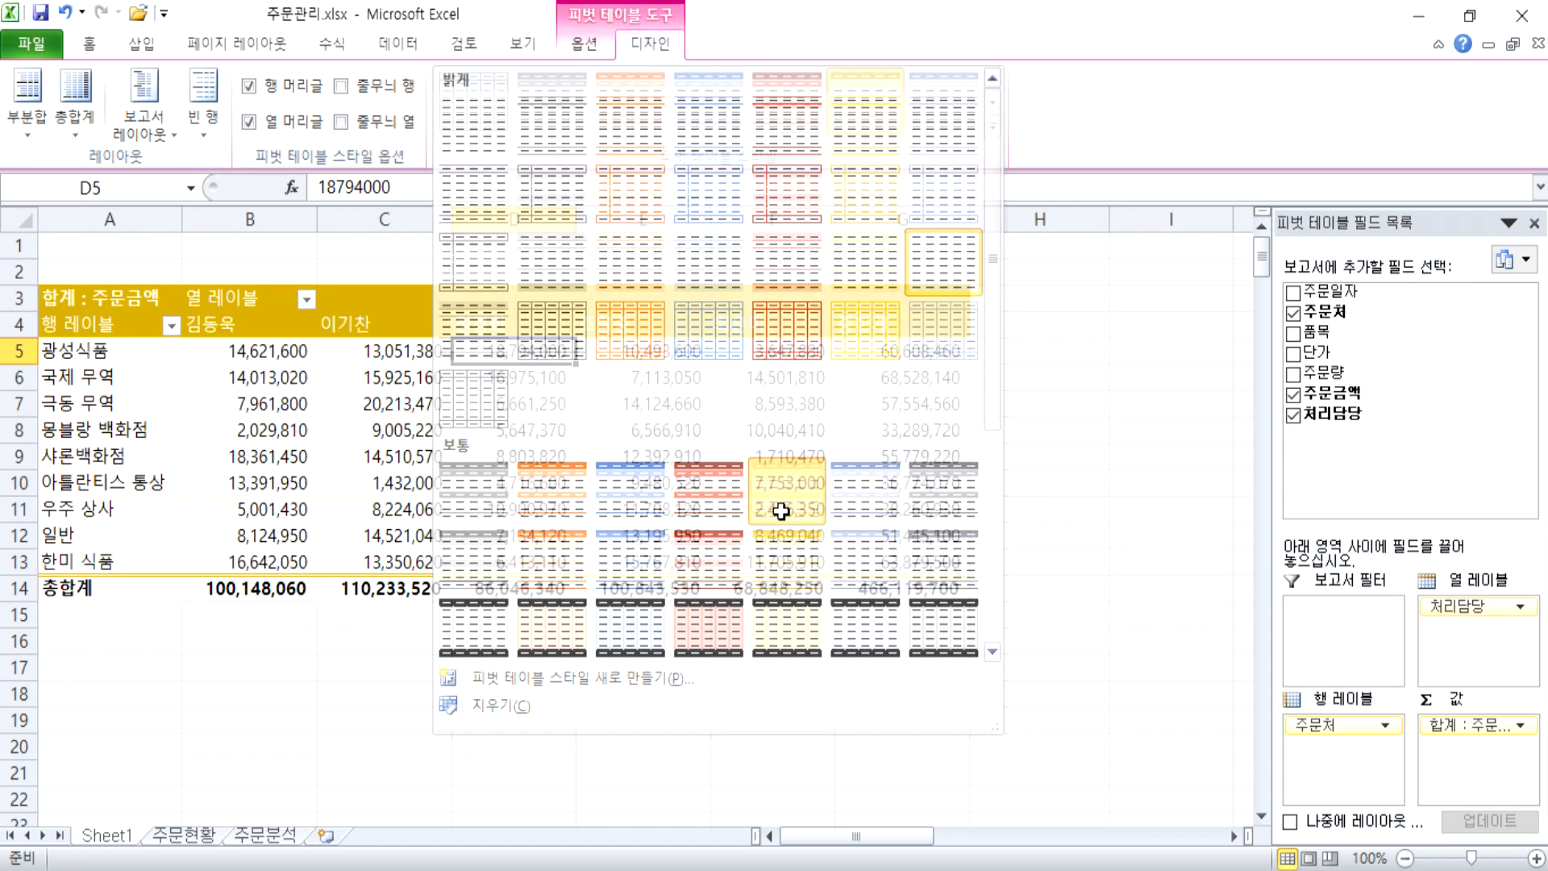
# Step: Apply the light pivot table style with black grid borders and bold row headings to the pivot table
pyautogui.click(993, 128)
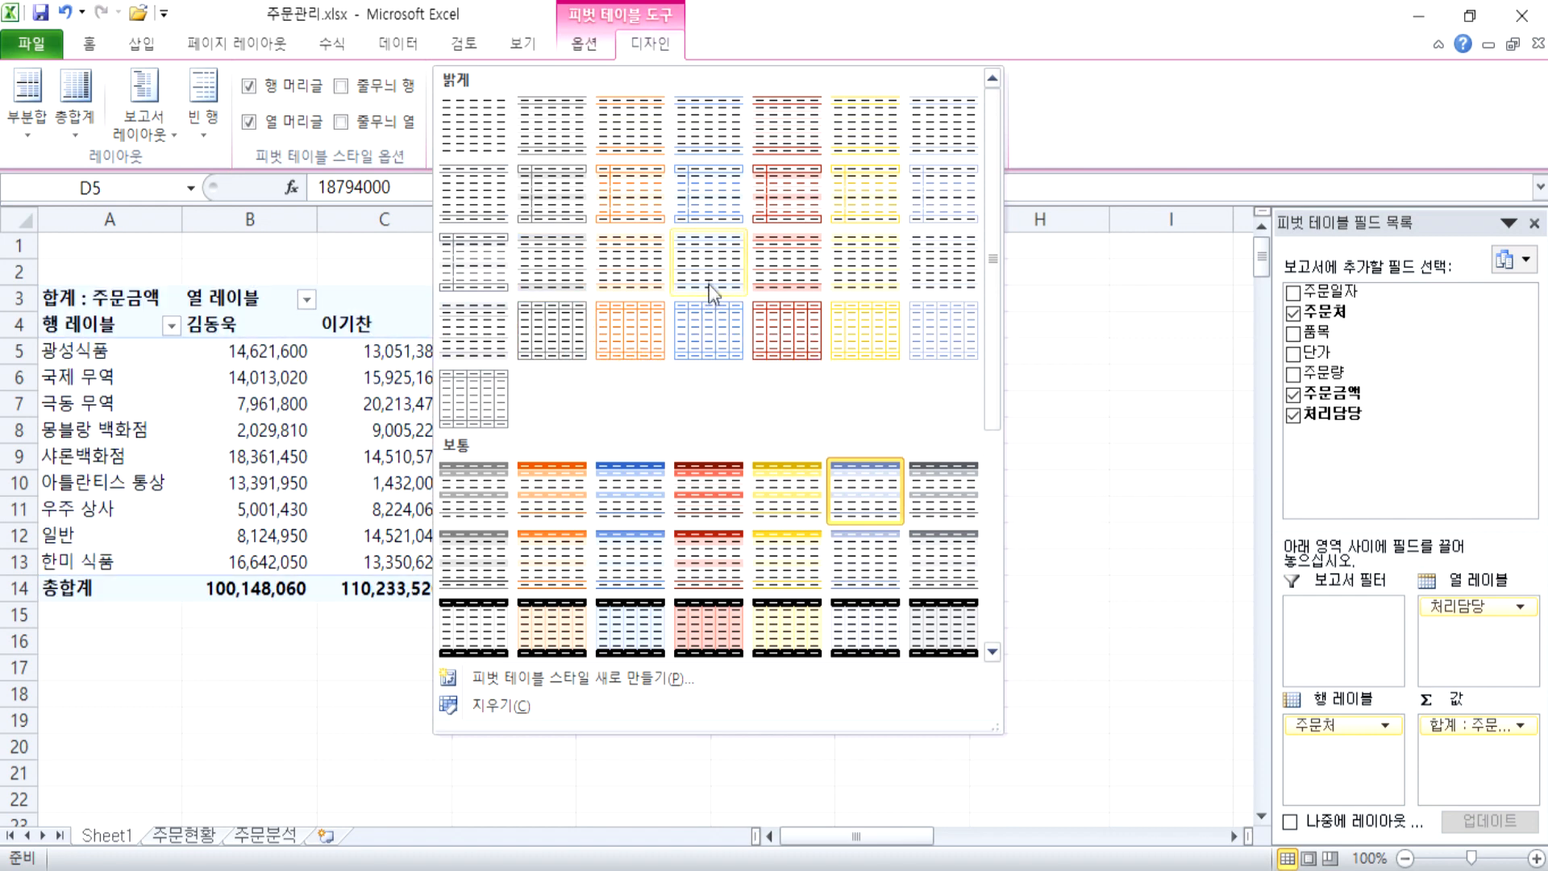
pyautogui.click(700, 340)
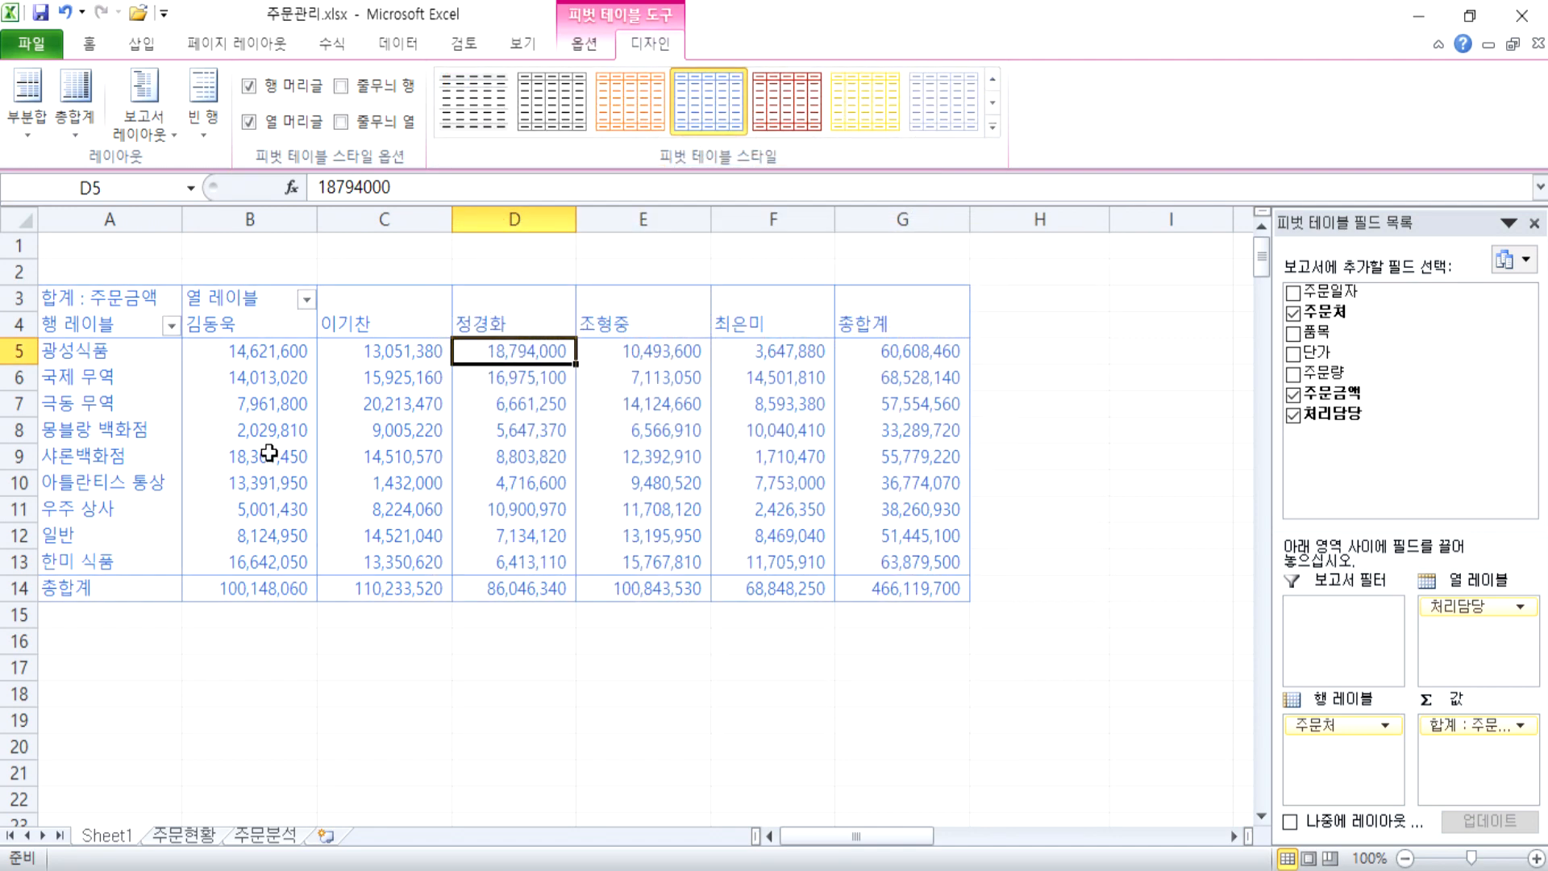
pyautogui.click(552, 100)
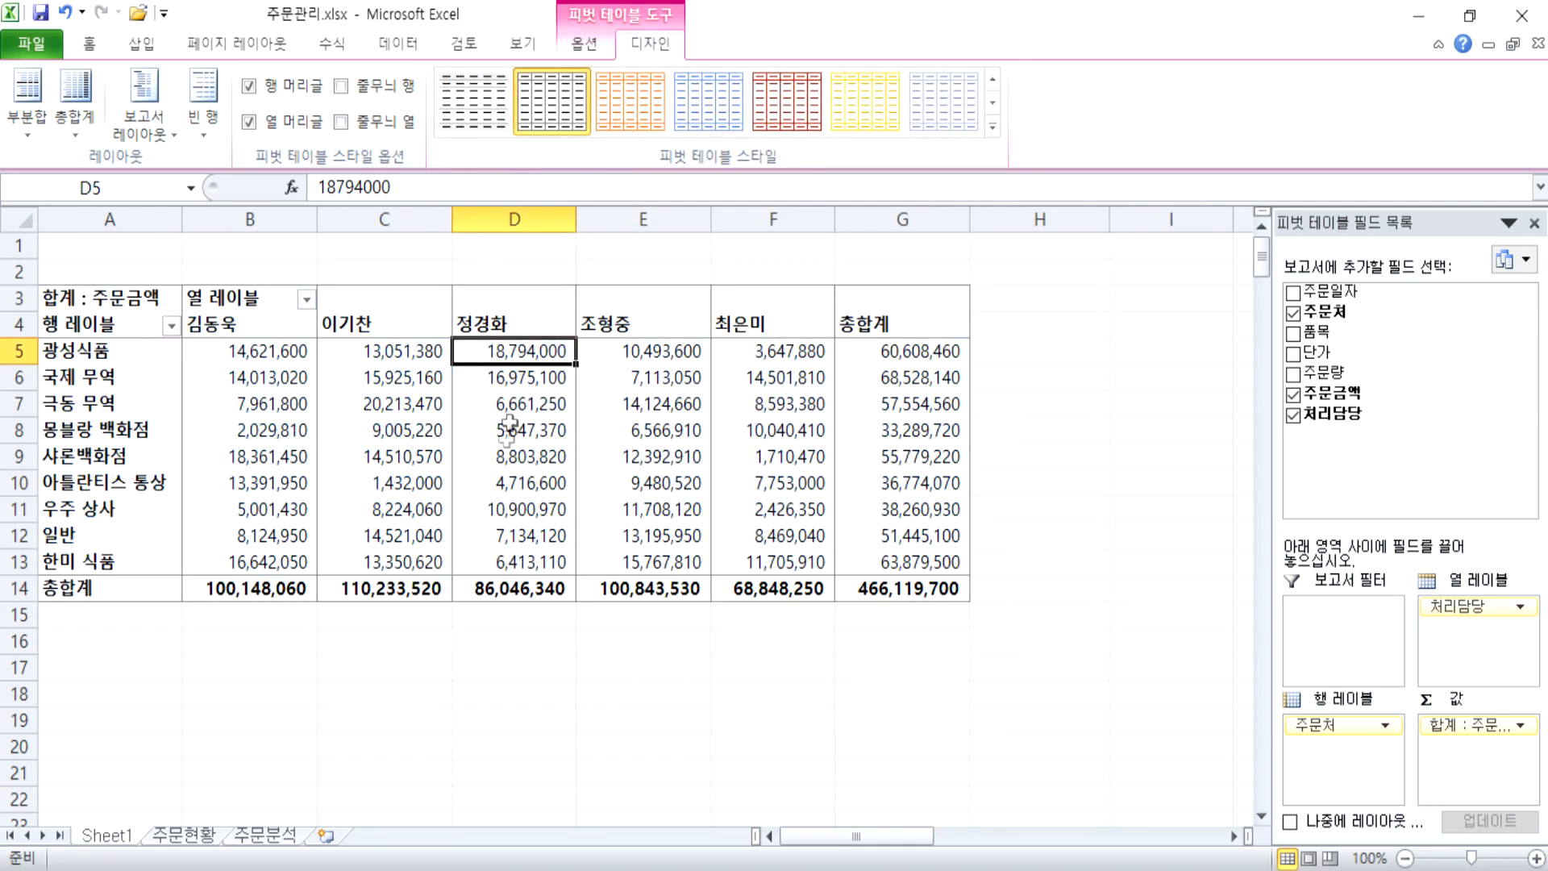
pyautogui.moveTo(377, 450)
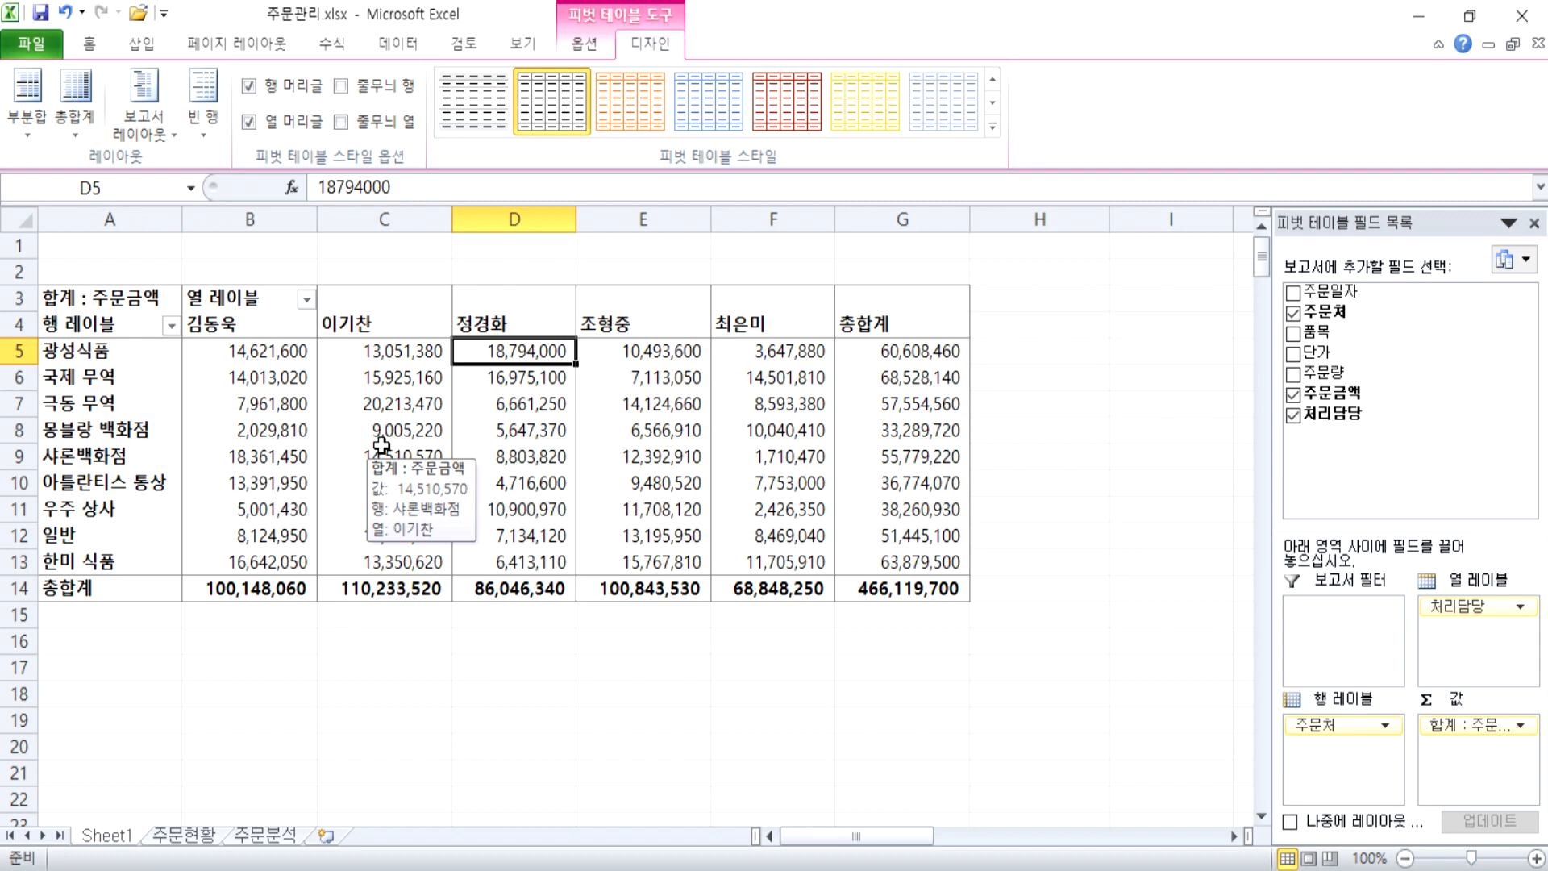
pyautogui.moveTo(484, 430)
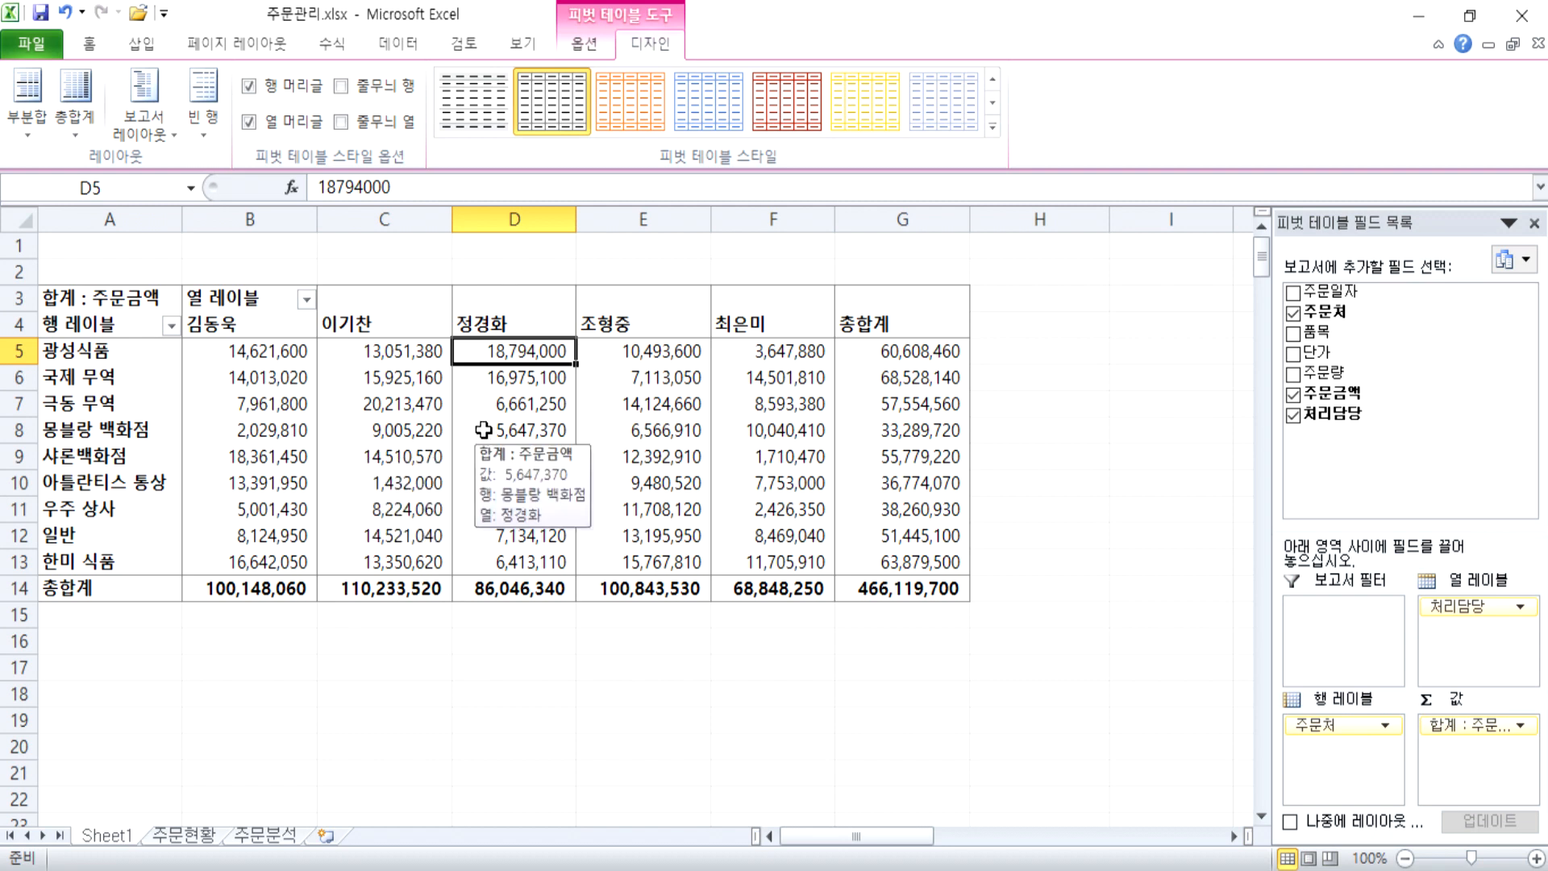
# Step: Compare the first 국제 무역 order on the 주문현황 sheet with the 국제 무역 row in the pivot table on Sheet1
pyautogui.click(185, 835)
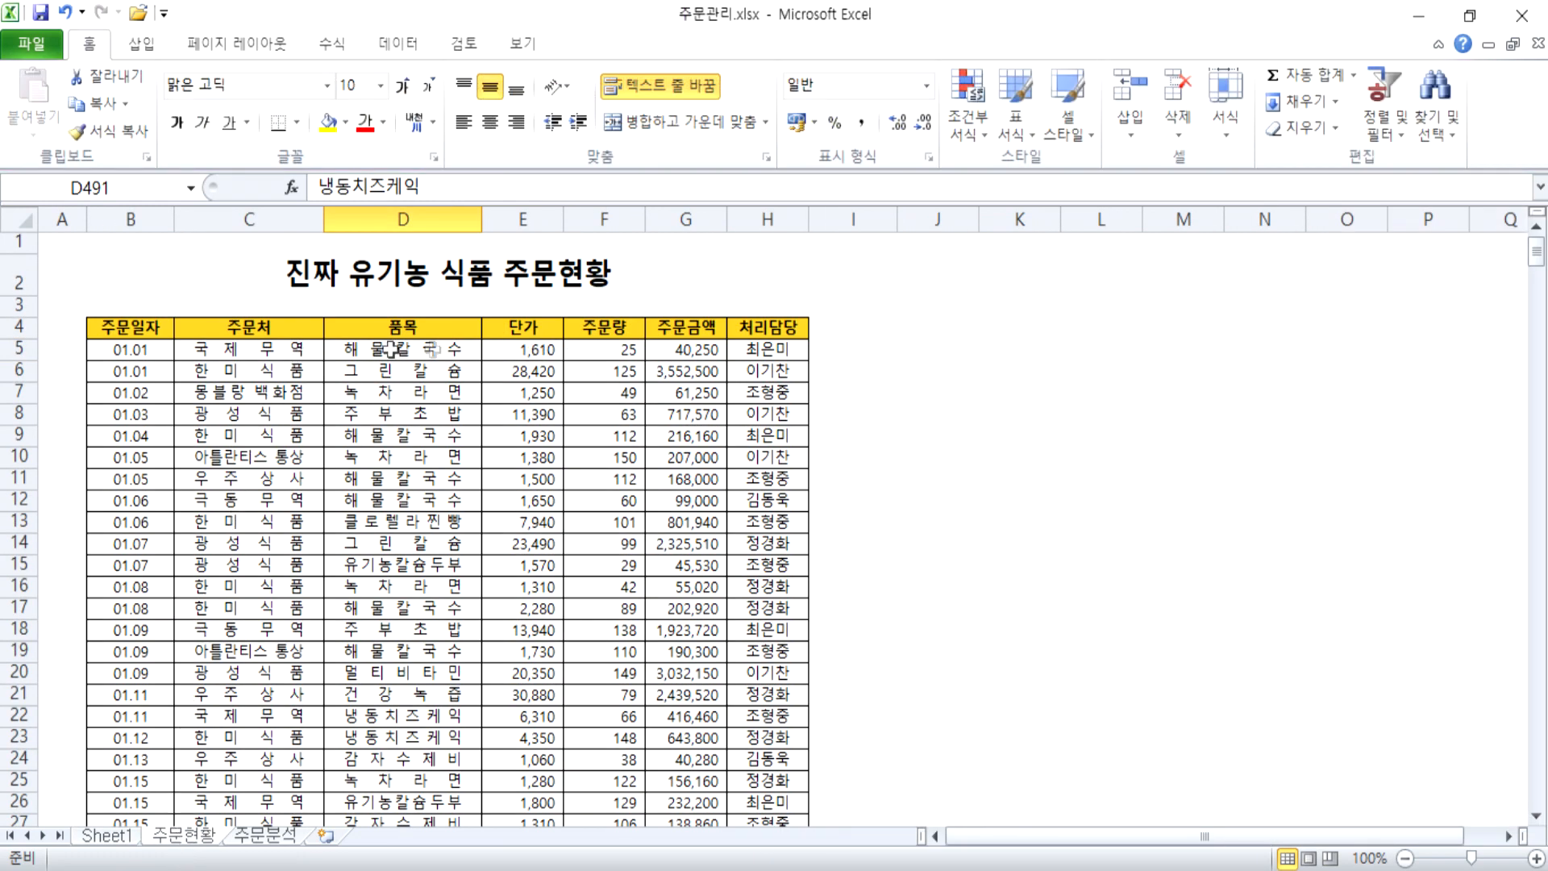
pyautogui.click(295, 350)
pyautogui.click(106, 835)
pyautogui.click(87, 377)
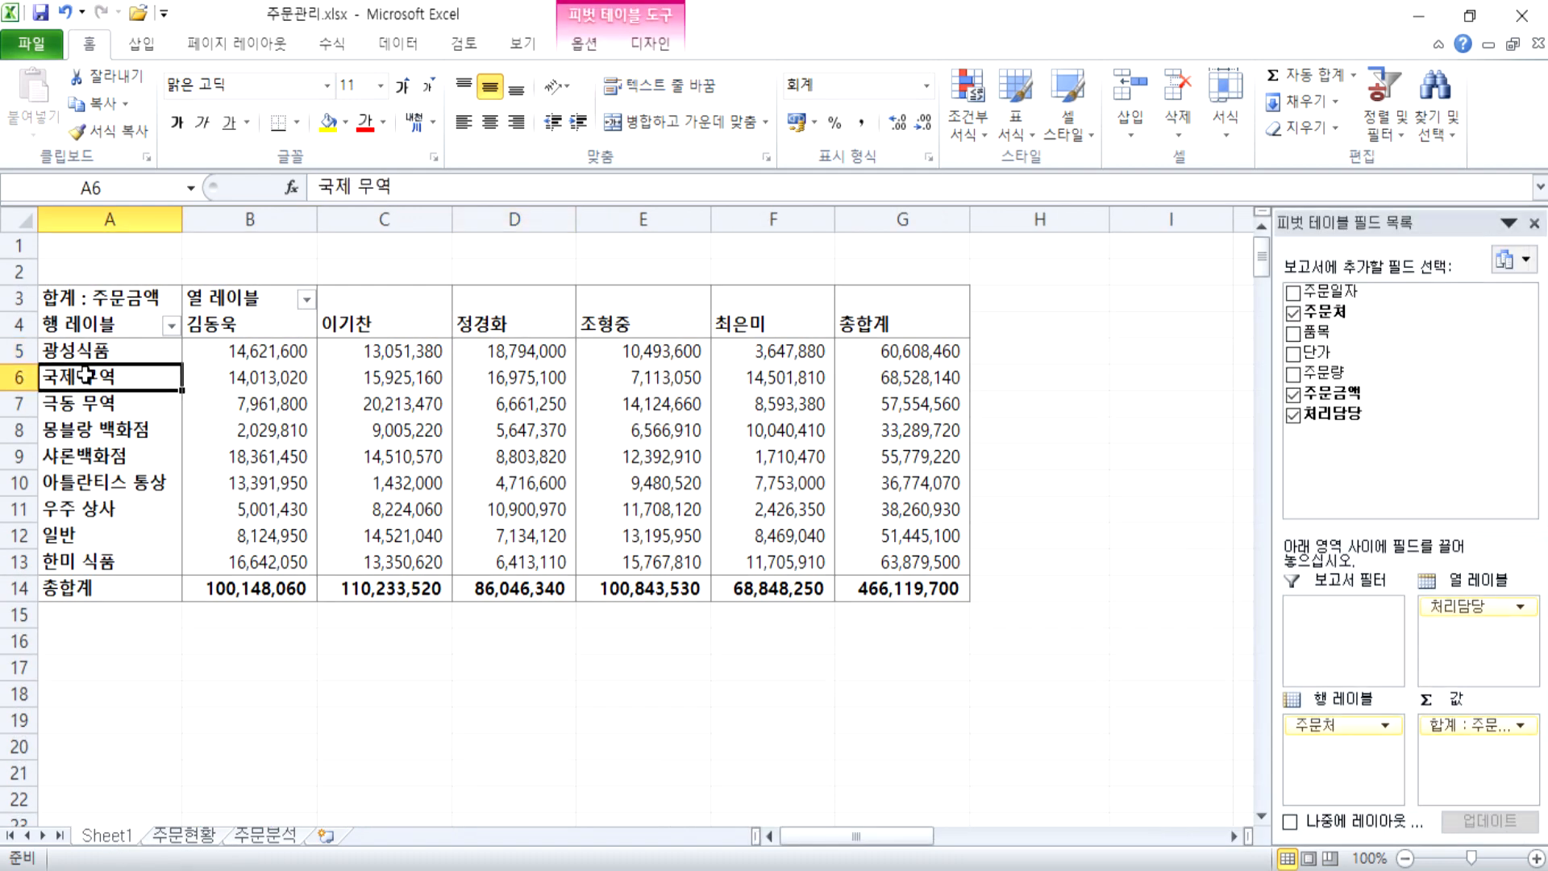
pyautogui.moveTo(88, 375); pyautogui.dragTo(860, 379)
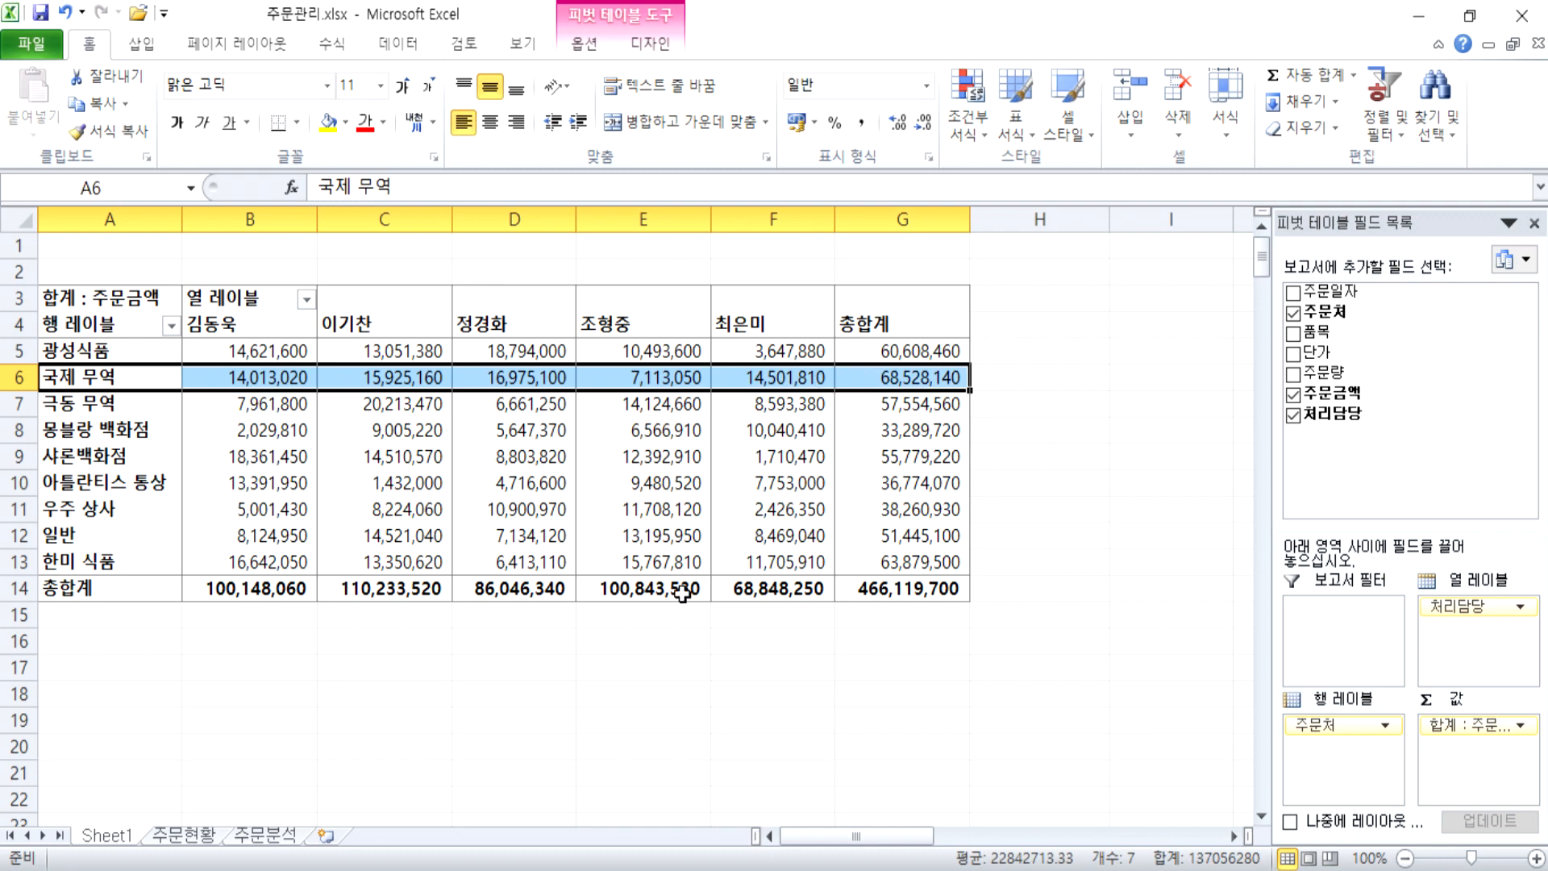
# Step: Set the 주문량 of the first order in F5 on 주문현황 to 25,000 and auto-fit the 주문금액 column's width
pyautogui.click(187, 835)
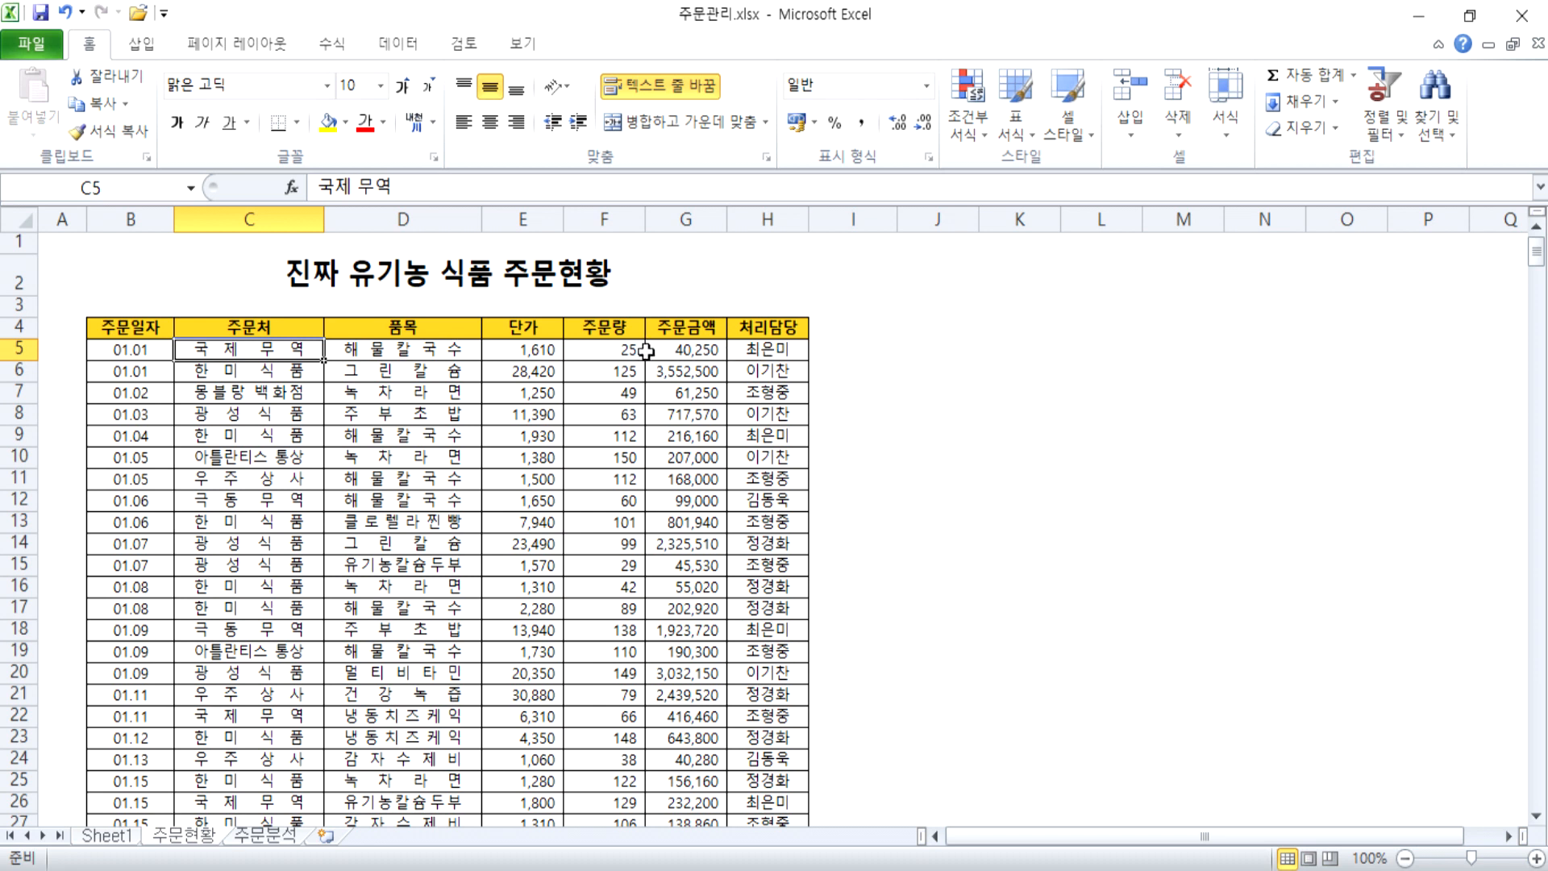
pyautogui.click(610, 350)
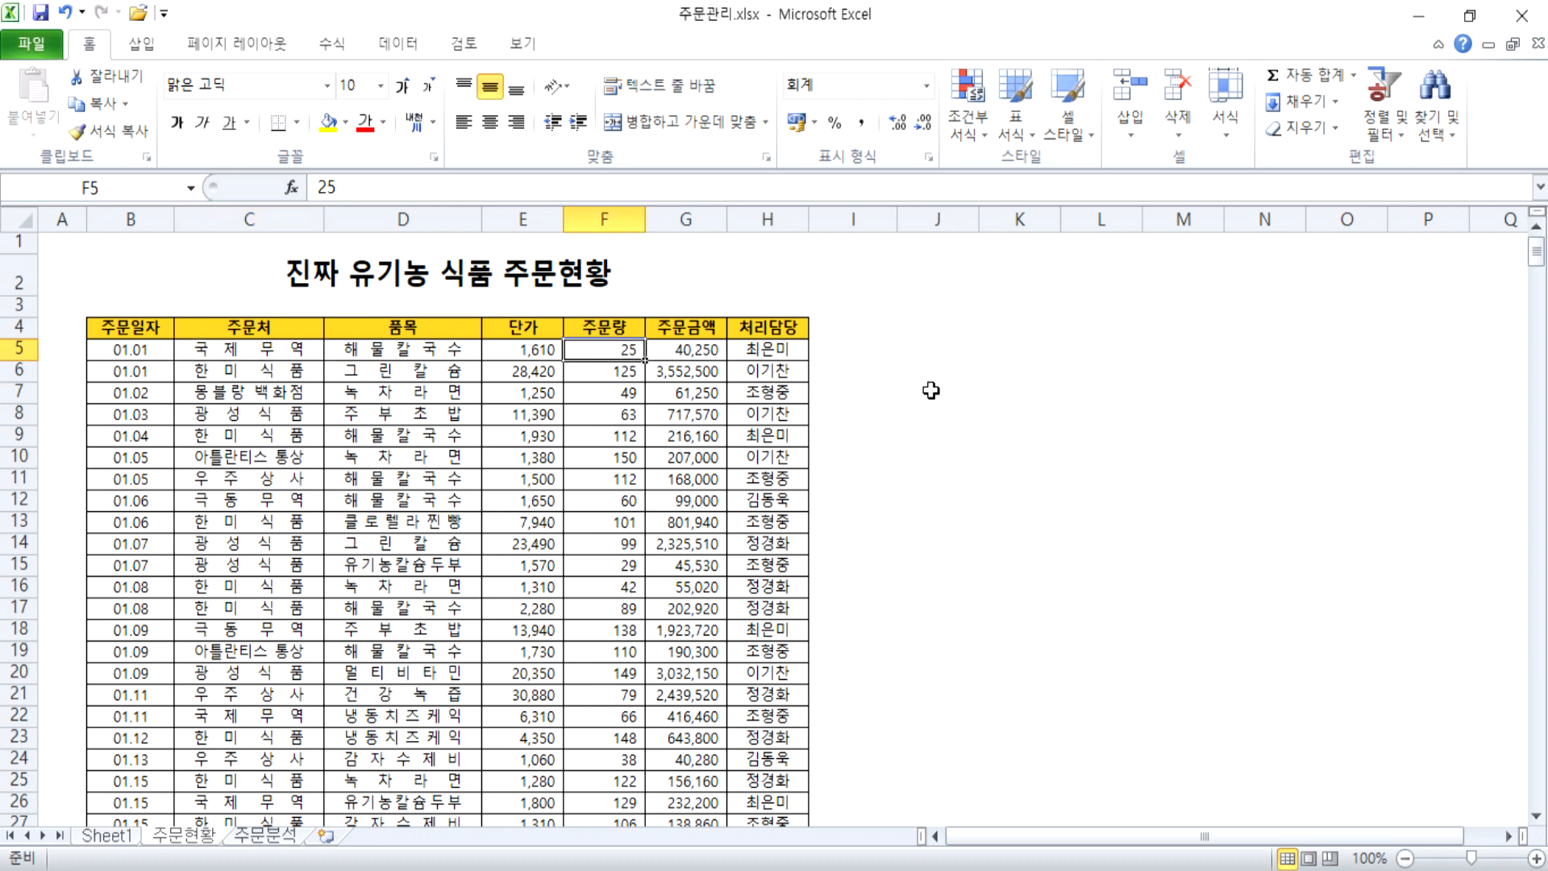
pyautogui.press('F2')
pyautogui.press('Return')
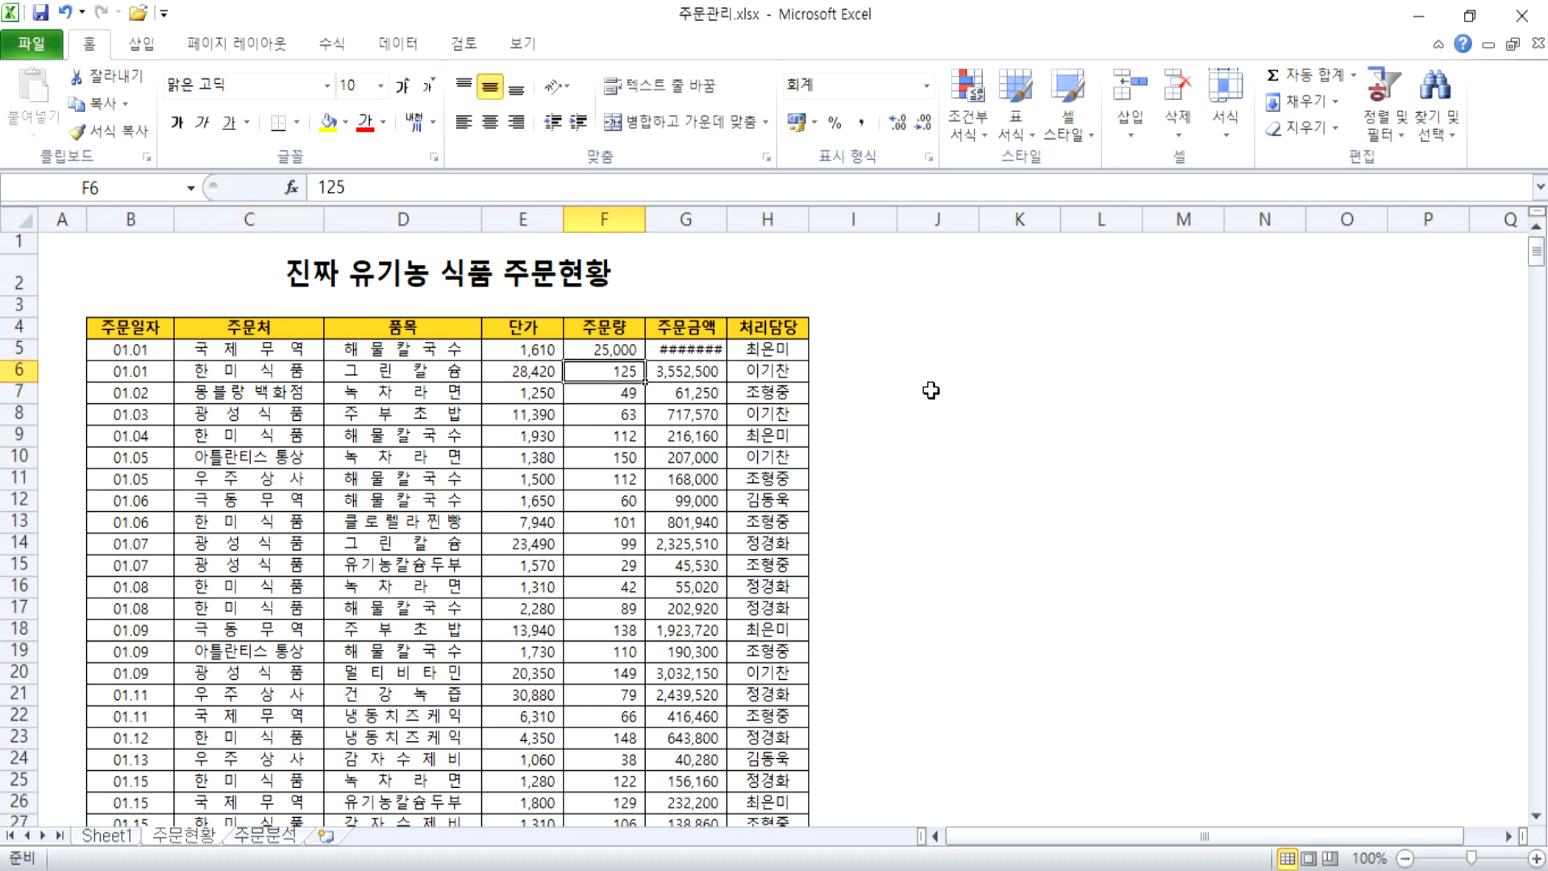
pyautogui.doubleClick(727, 220)
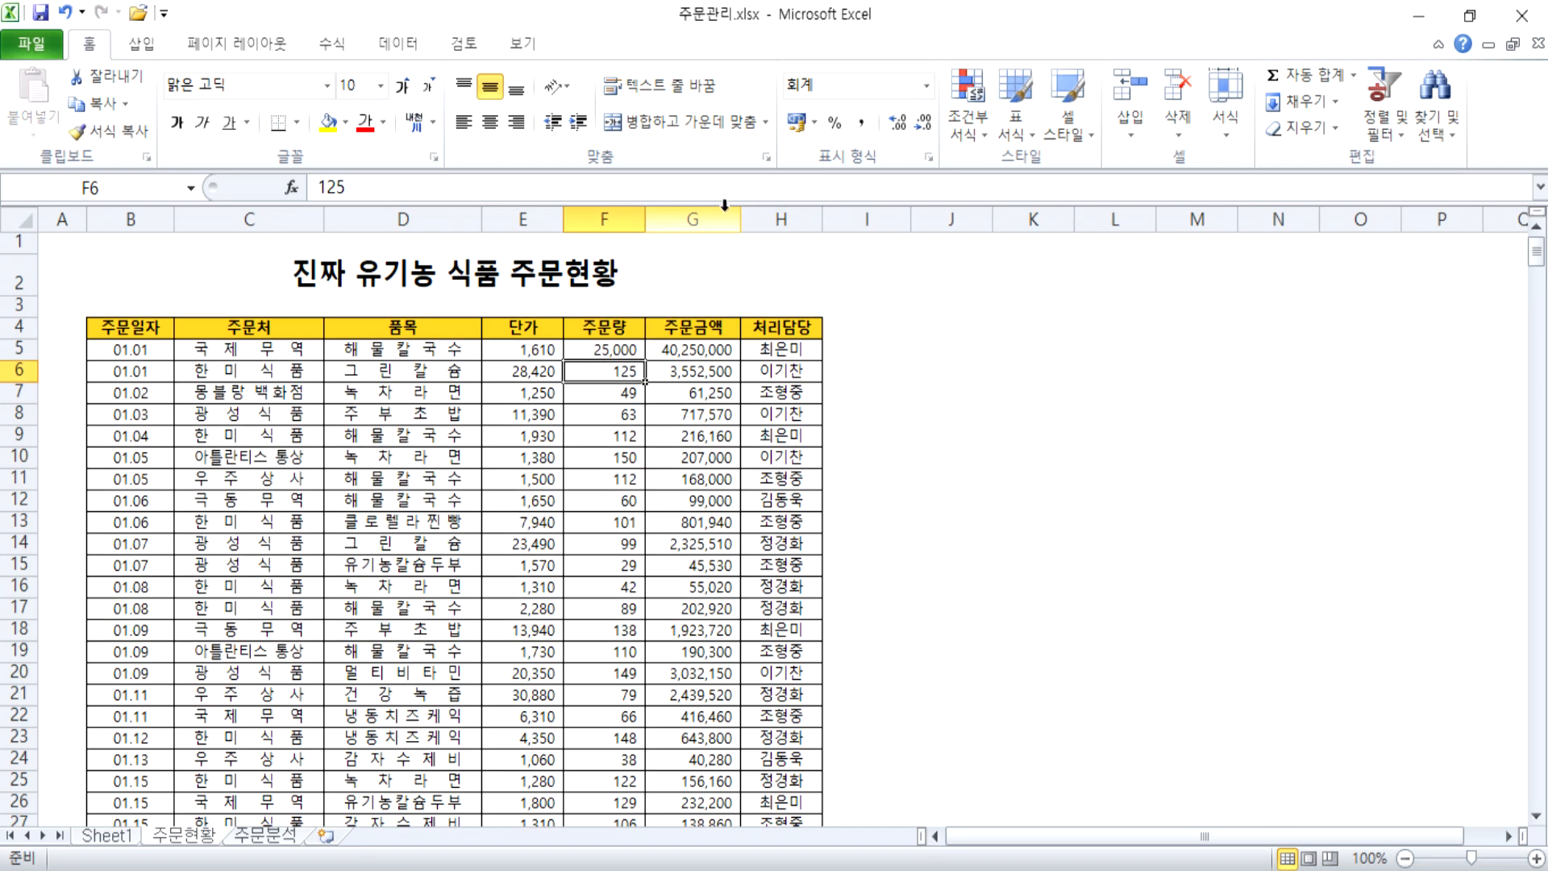
# Step: Check the first order's 주문금액 formula in G5 and the corresponding 국제 무역 value in F6 of the pivot table
pyautogui.click(726, 352)
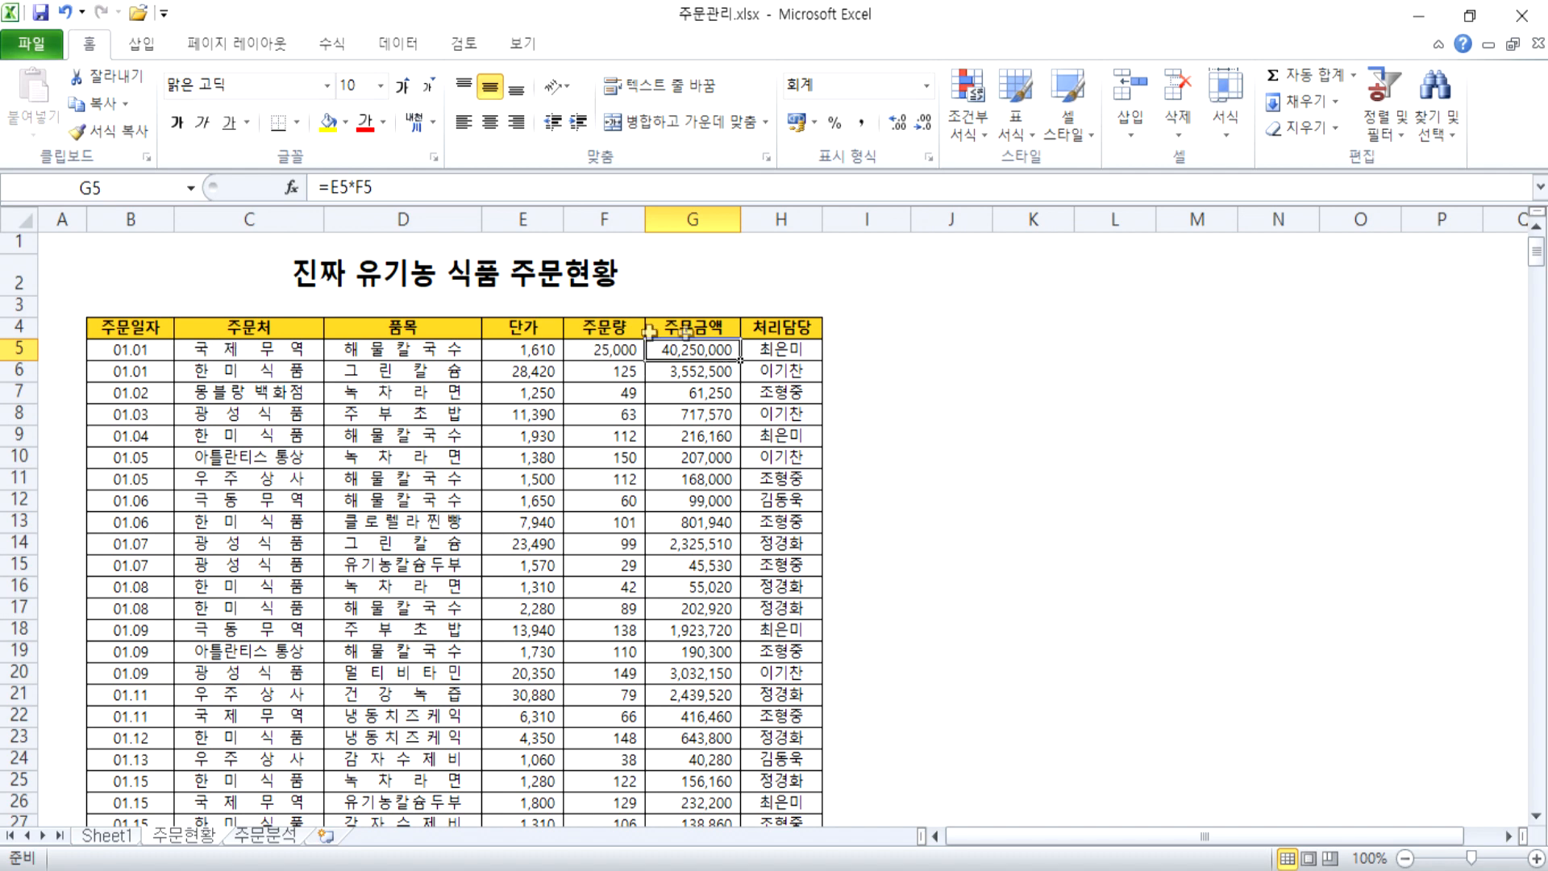
pyautogui.click(128, 837)
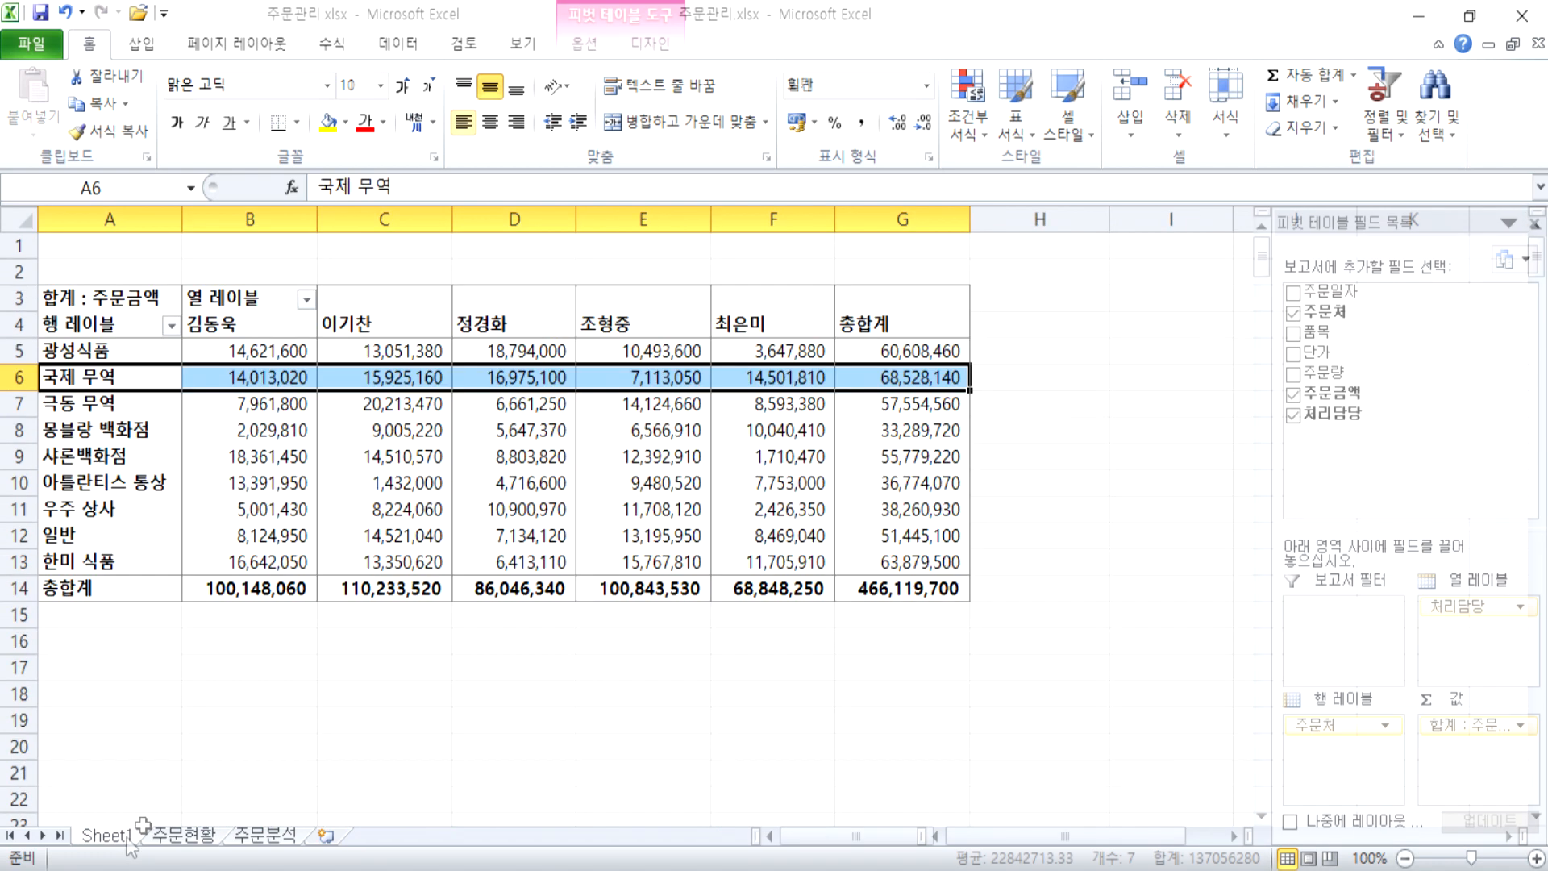
pyautogui.click(778, 377)
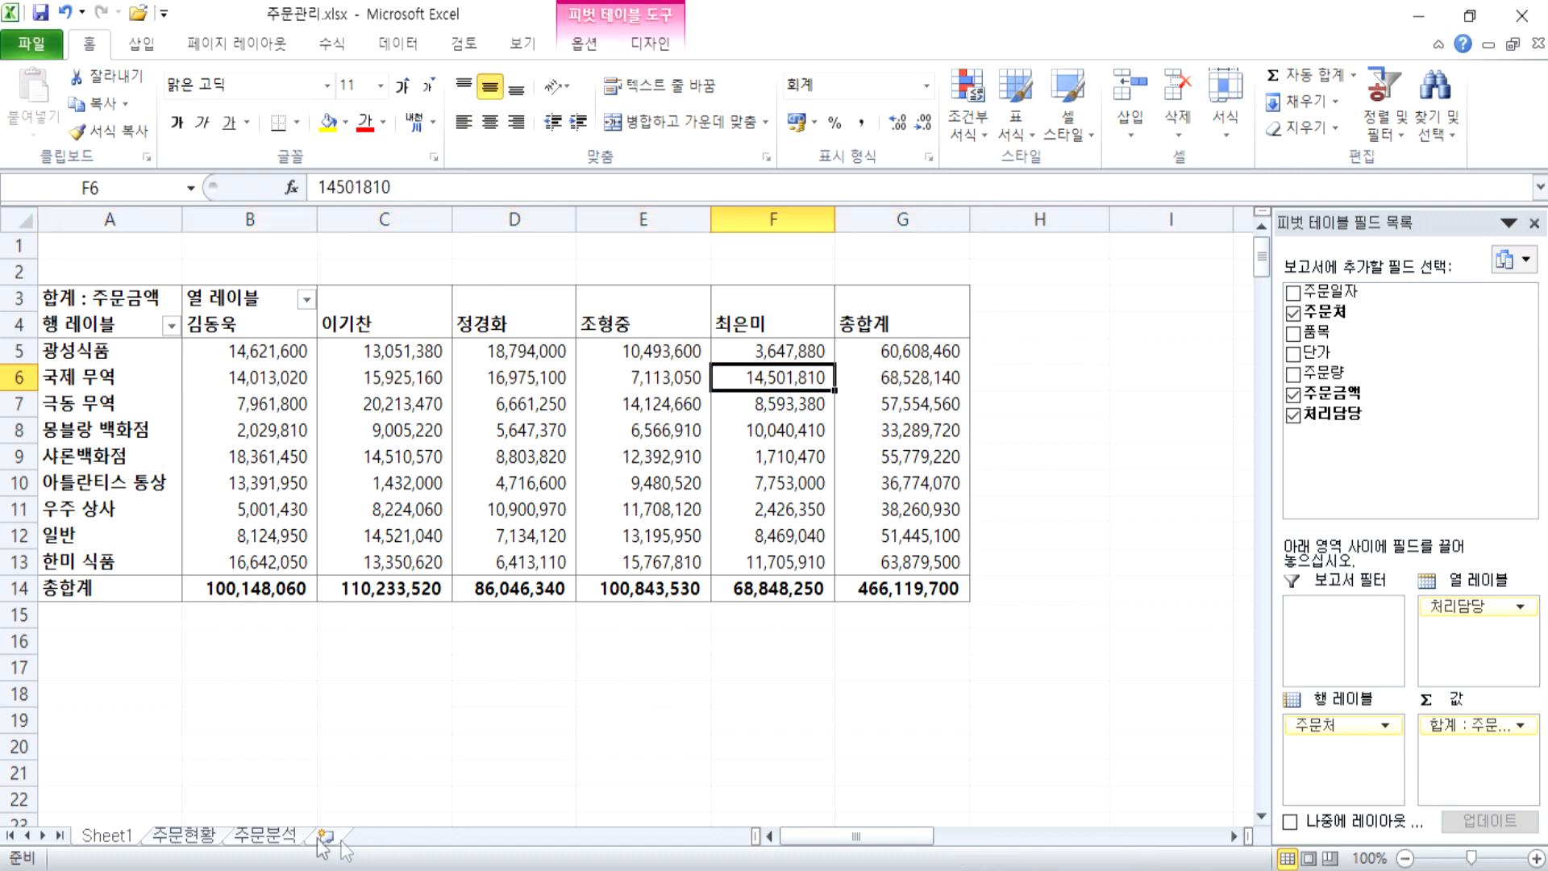
# Step: Set the 단가 of the first order in E5 on 주문현황 to 16,100 and check its 주문금액 in G5
pyautogui.click(186, 834)
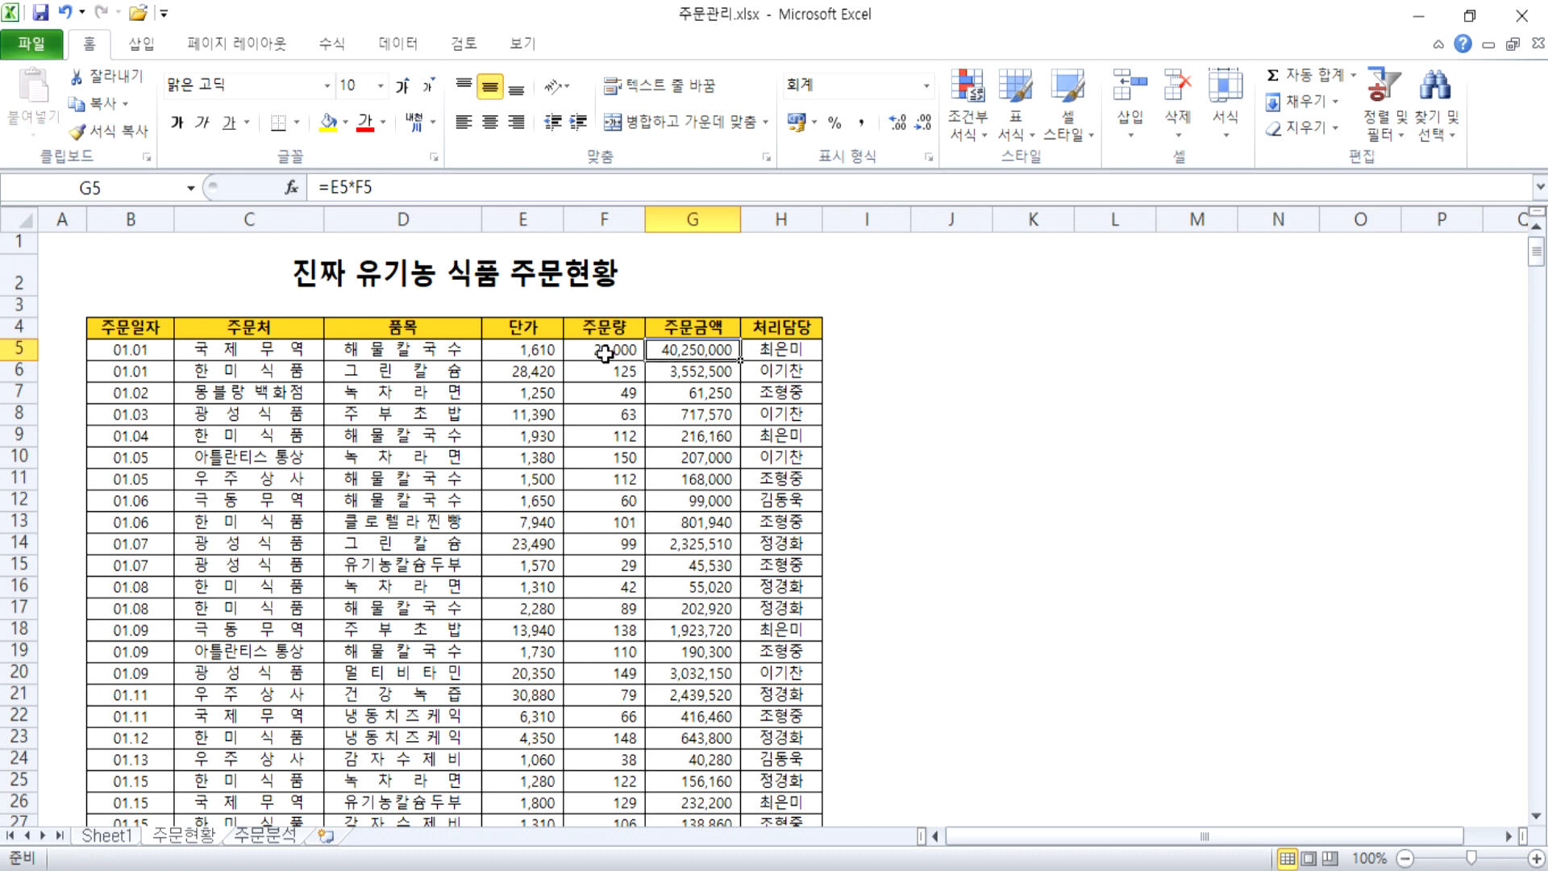
pyautogui.click(522, 348)
pyautogui.press('F2')
pyautogui.write('0')
pyautogui.press('Return')
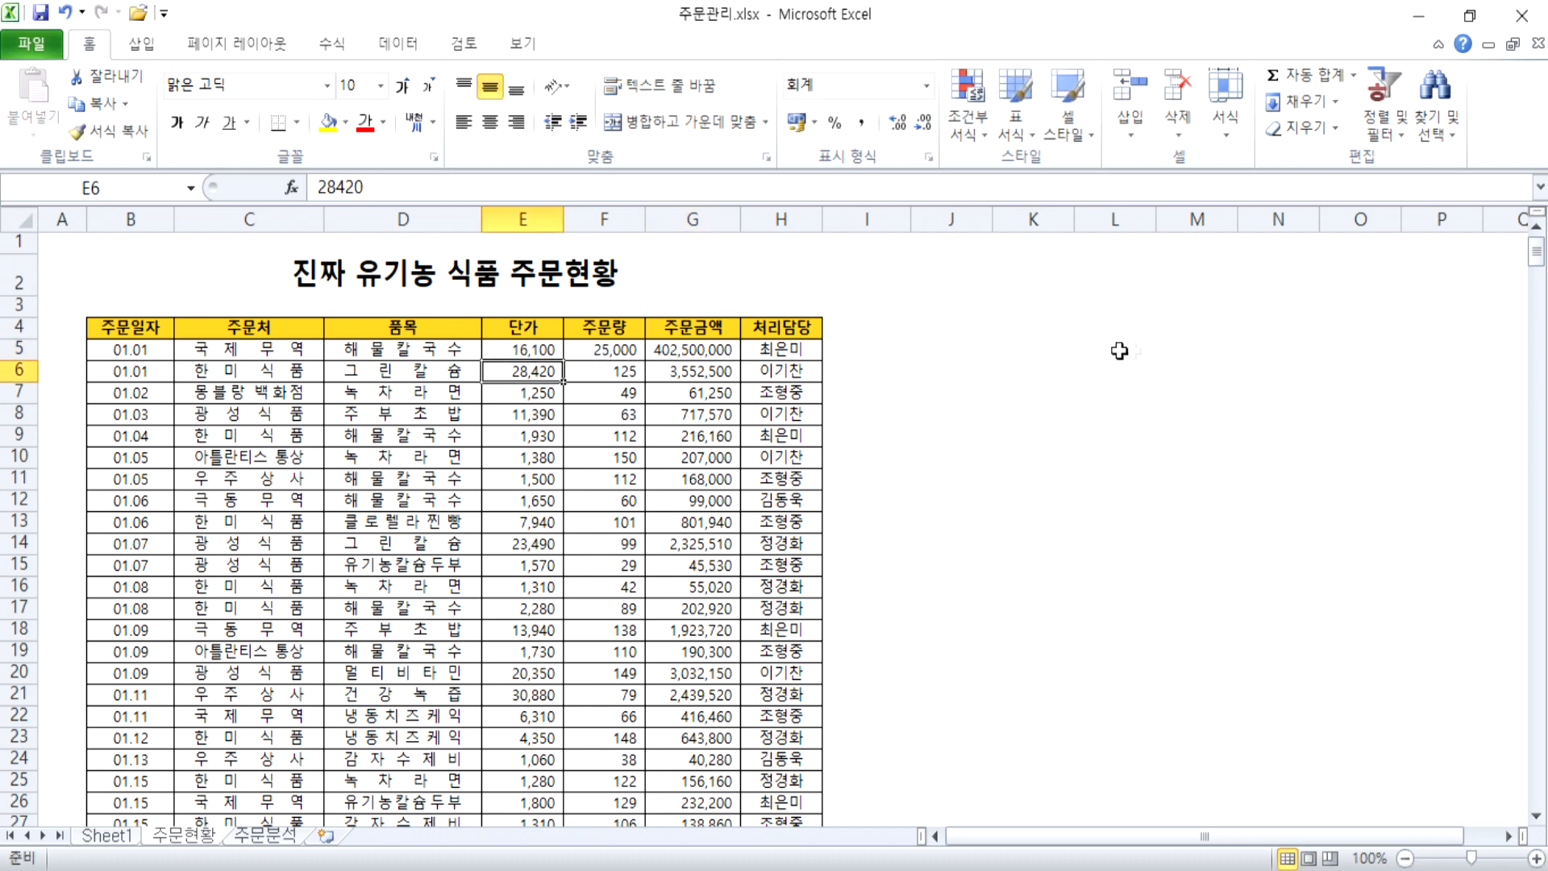
pyautogui.click(685, 345)
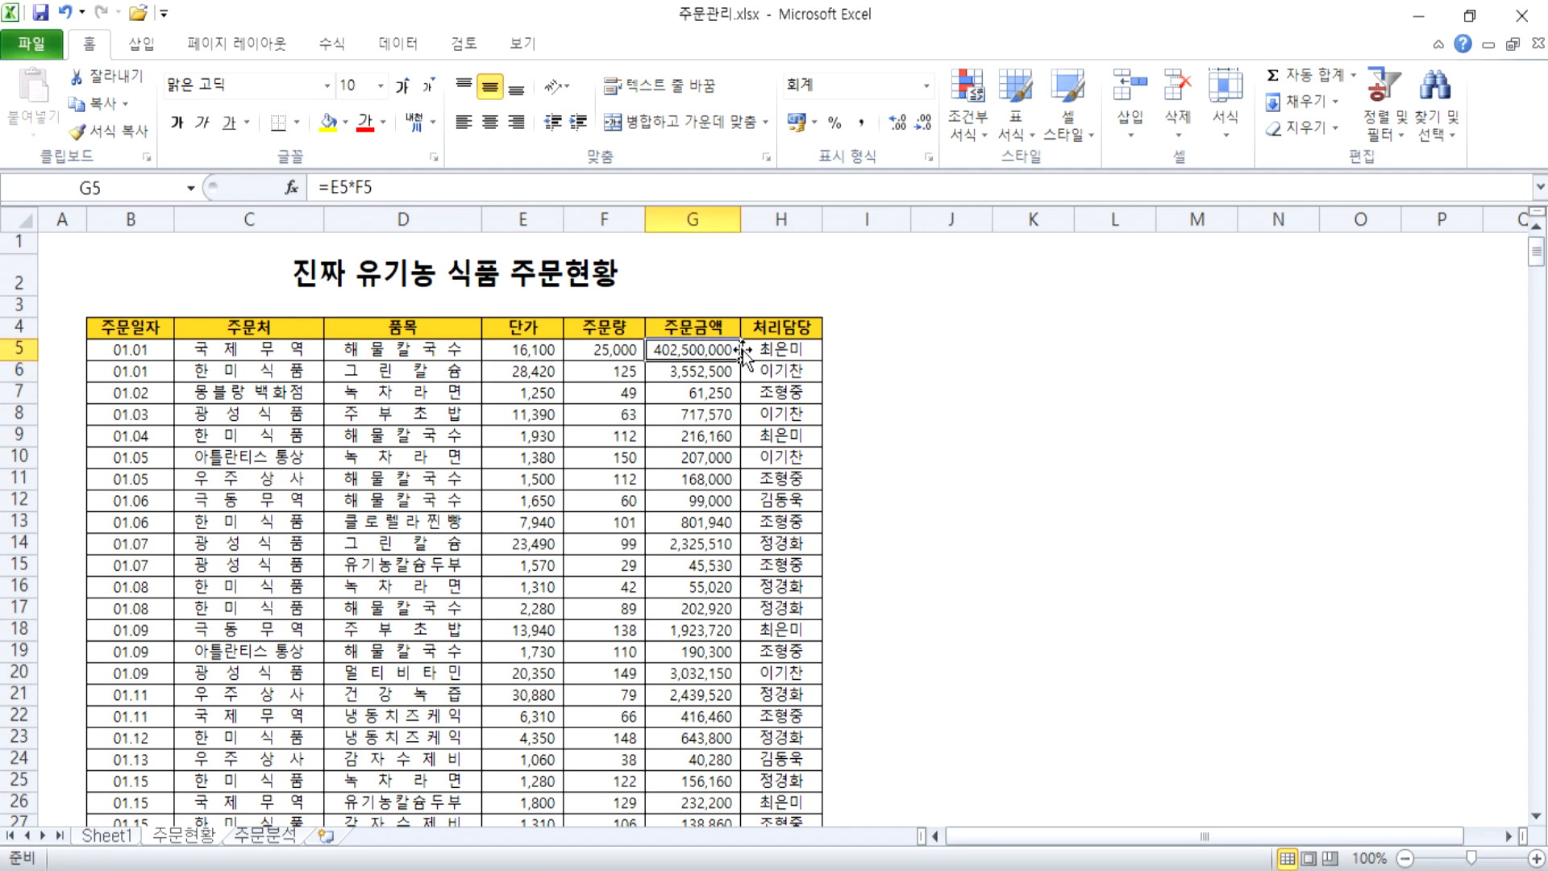
# Step: Compare the pivot table on Sheet1 with the edited source order, and refresh the pivot table's data
pyautogui.click(111, 836)
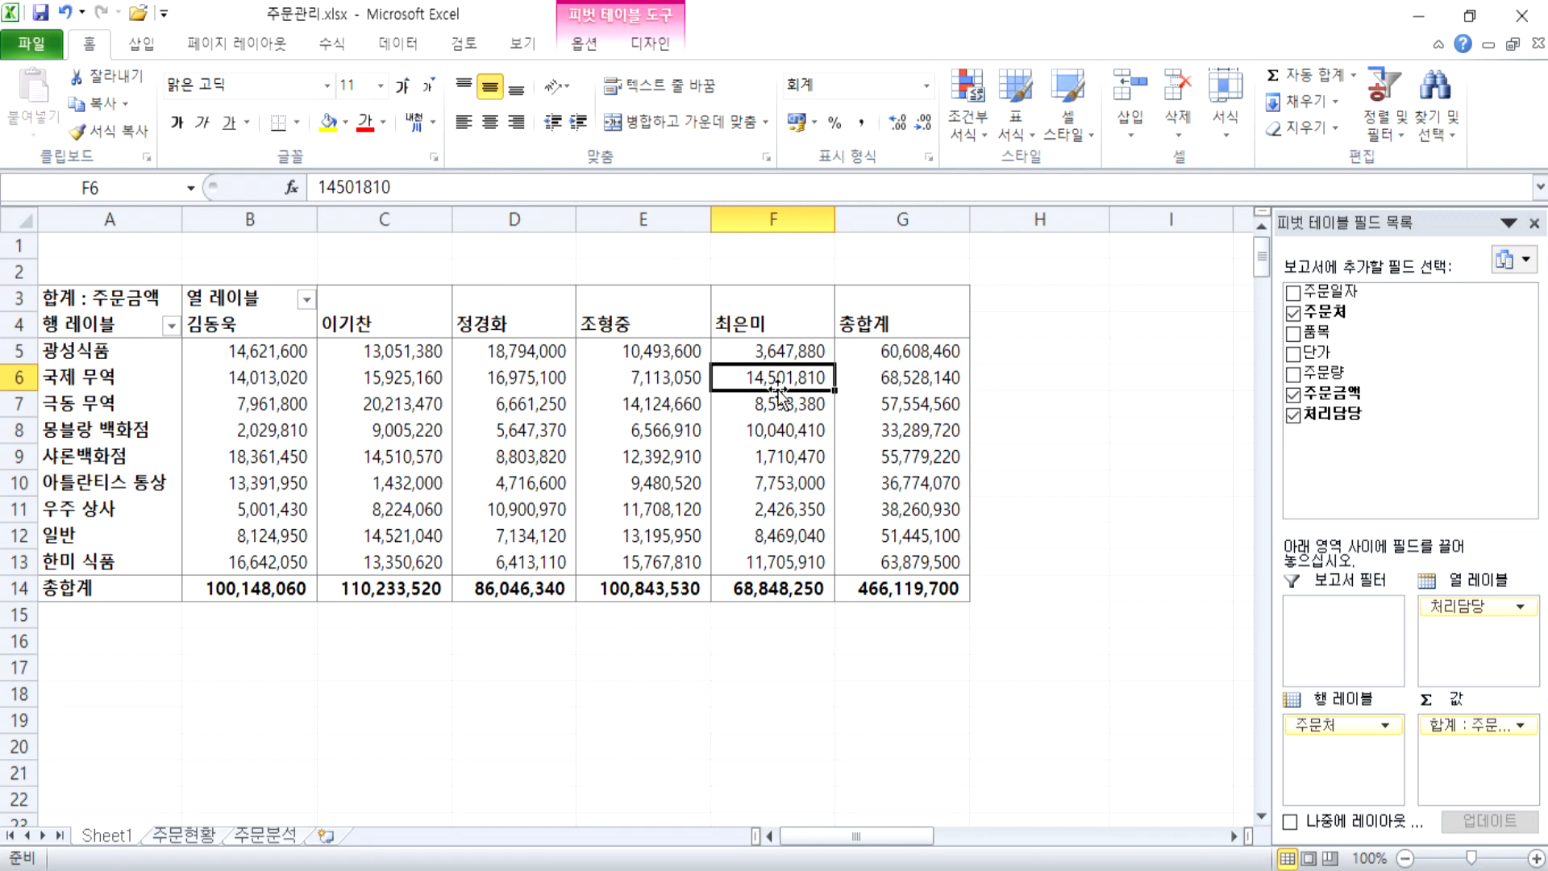
pyautogui.click(183, 835)
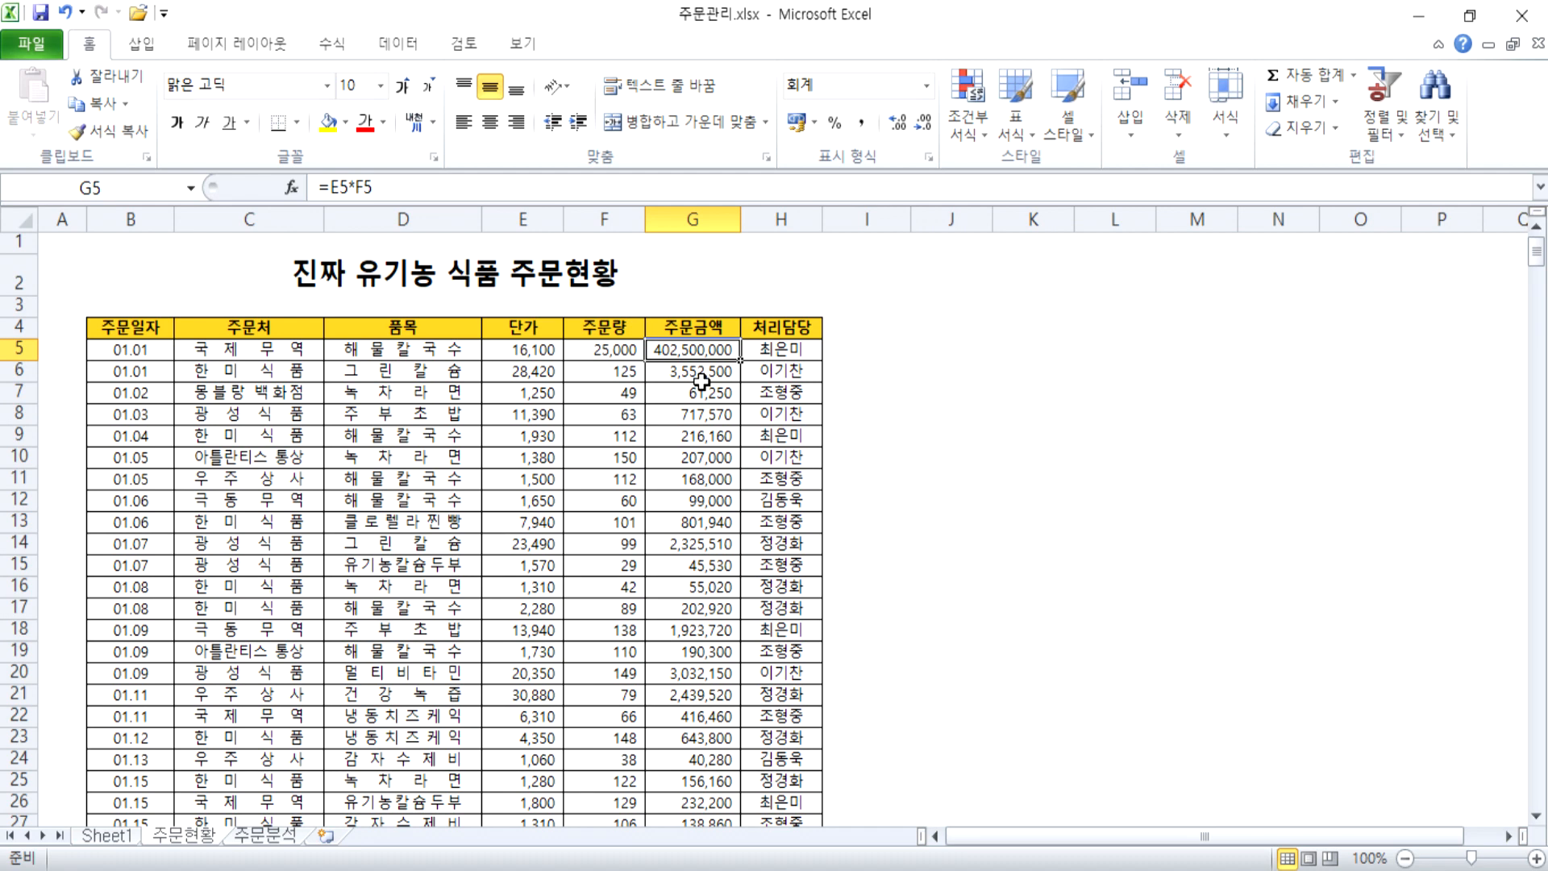
pyautogui.click(121, 837)
pyautogui.click(584, 43)
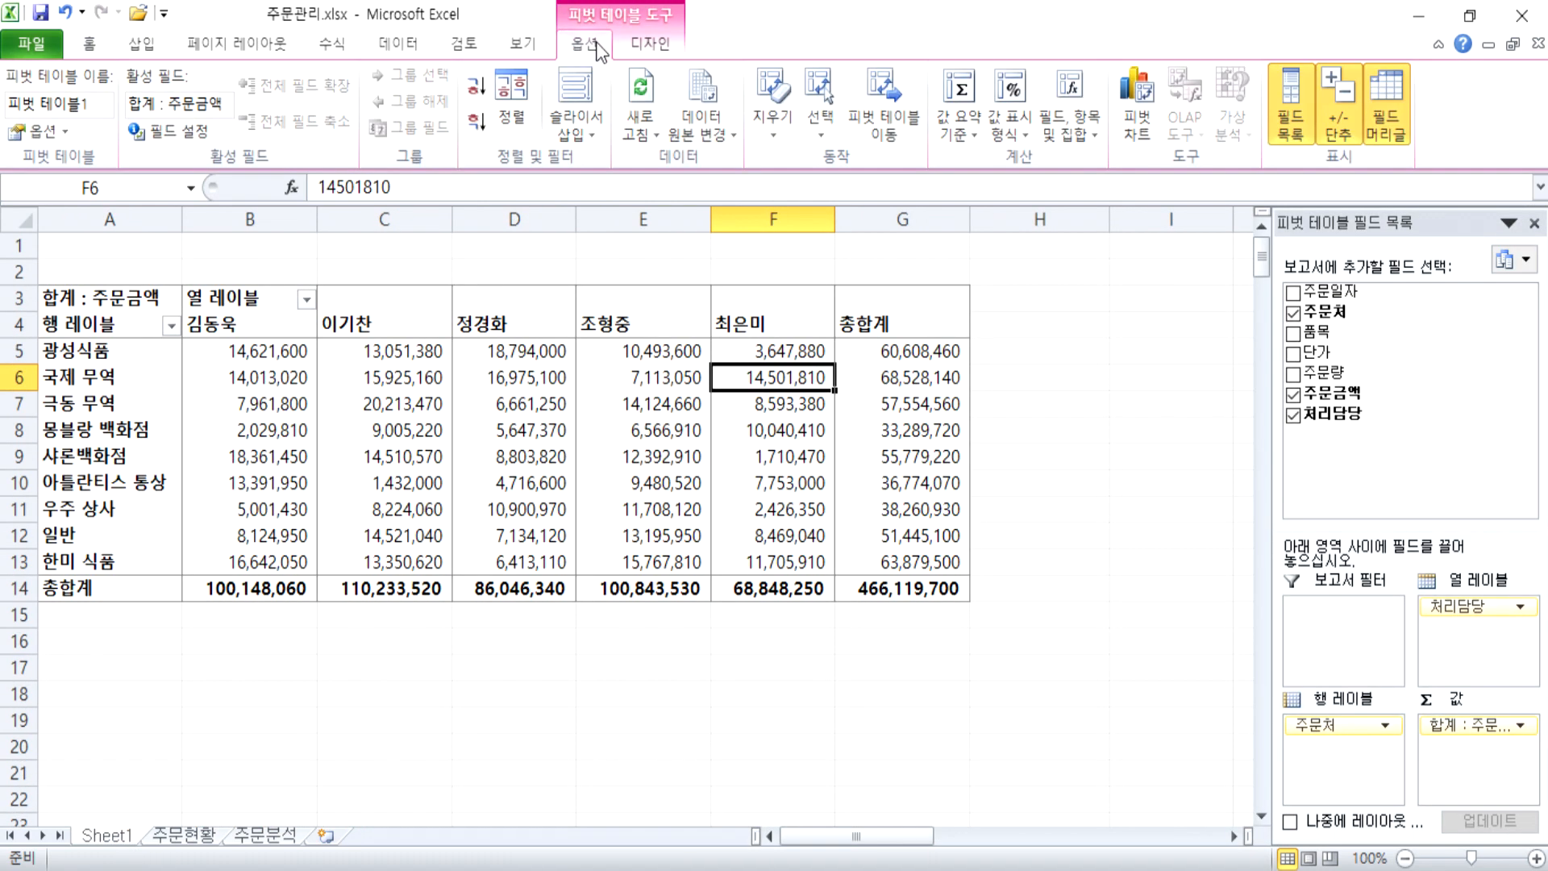
pyautogui.click(640, 93)
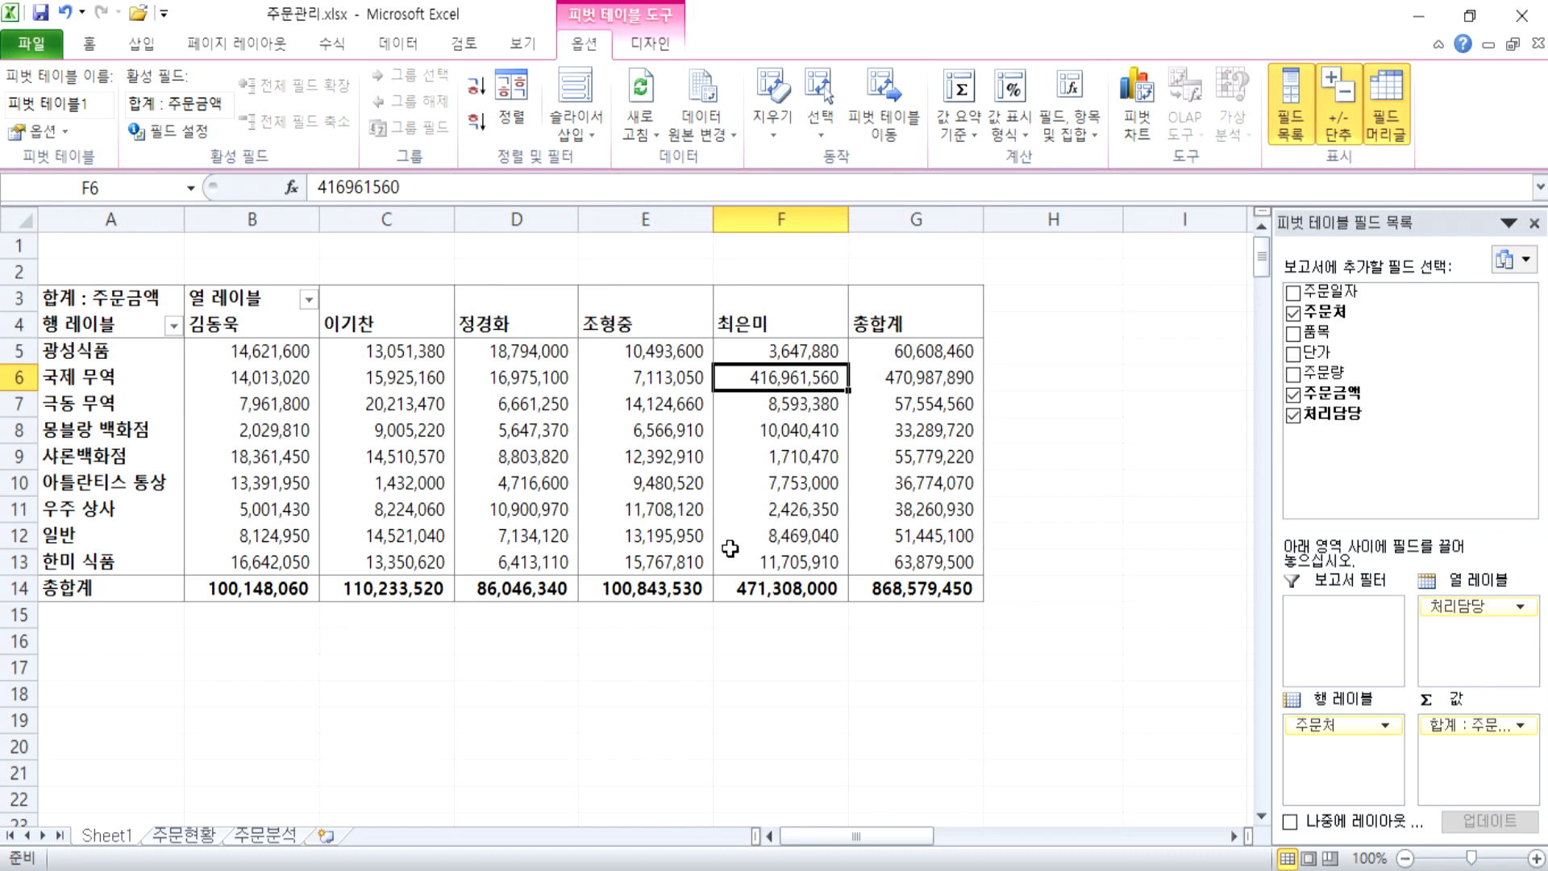
# Step: Set the 단가 of the first order in E5 on the 주문현황 sheet to 1,610
pyautogui.moveTo(760, 544)
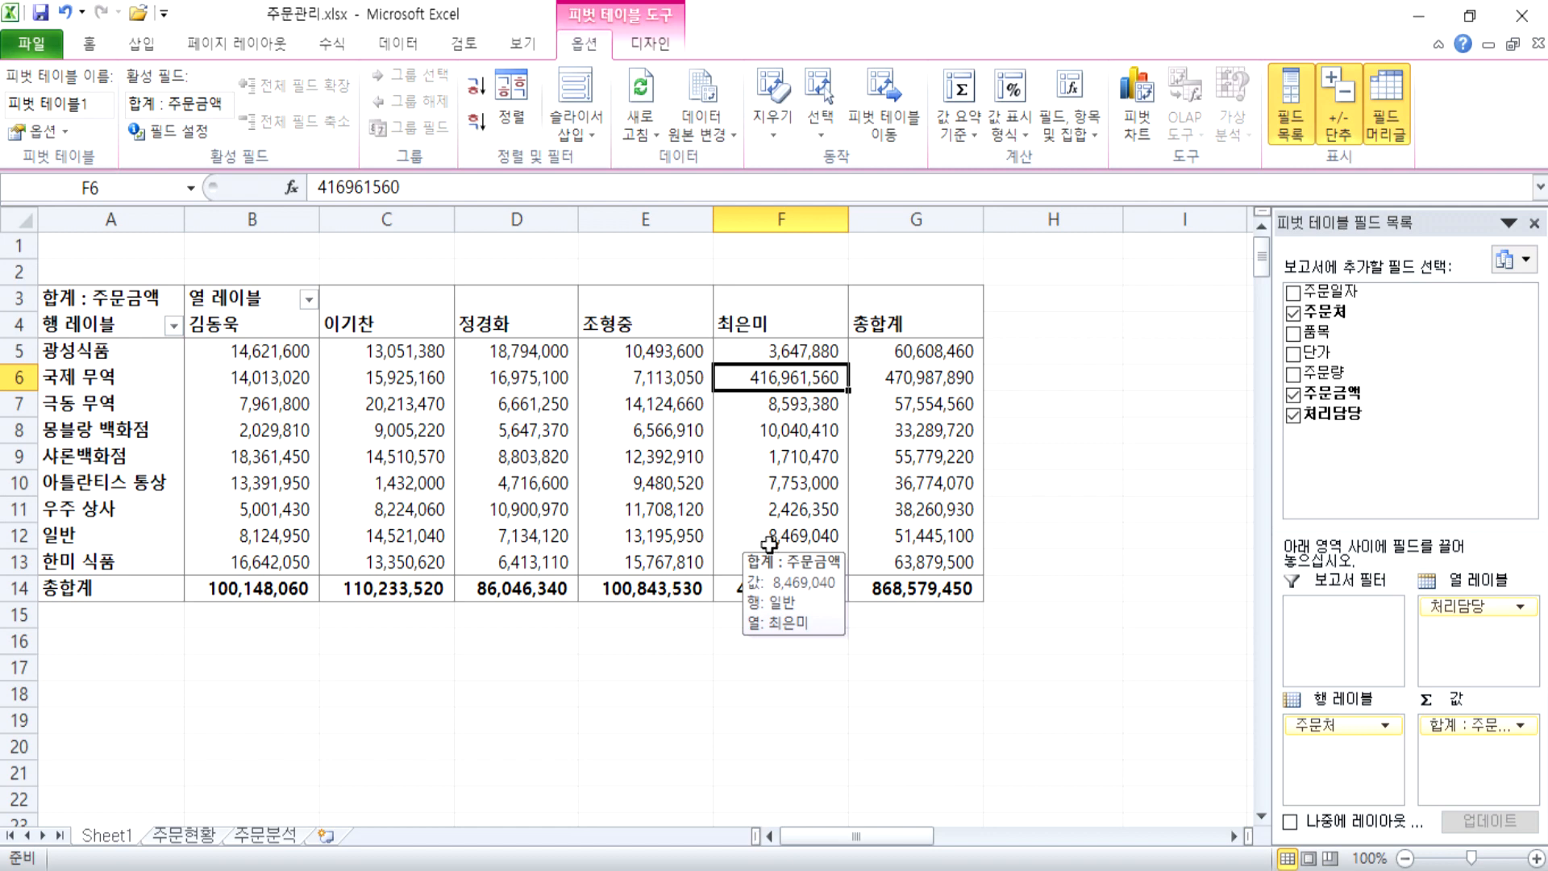
pyautogui.click(197, 836)
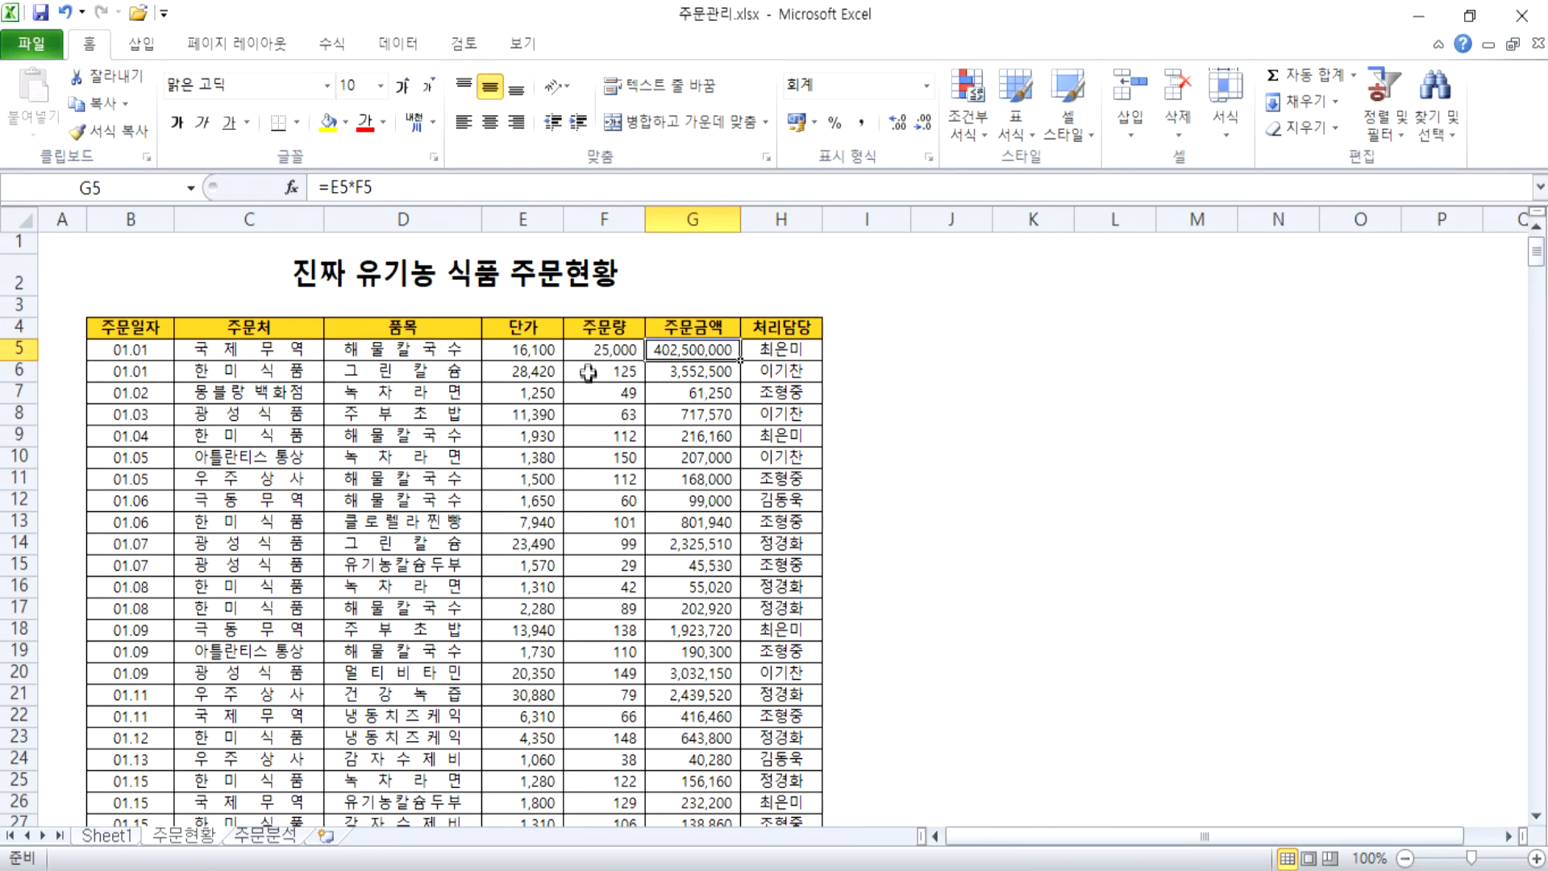
pyautogui.doubleClick(535, 349)
pyautogui.press('BackSpace')
pyautogui.press('Return')
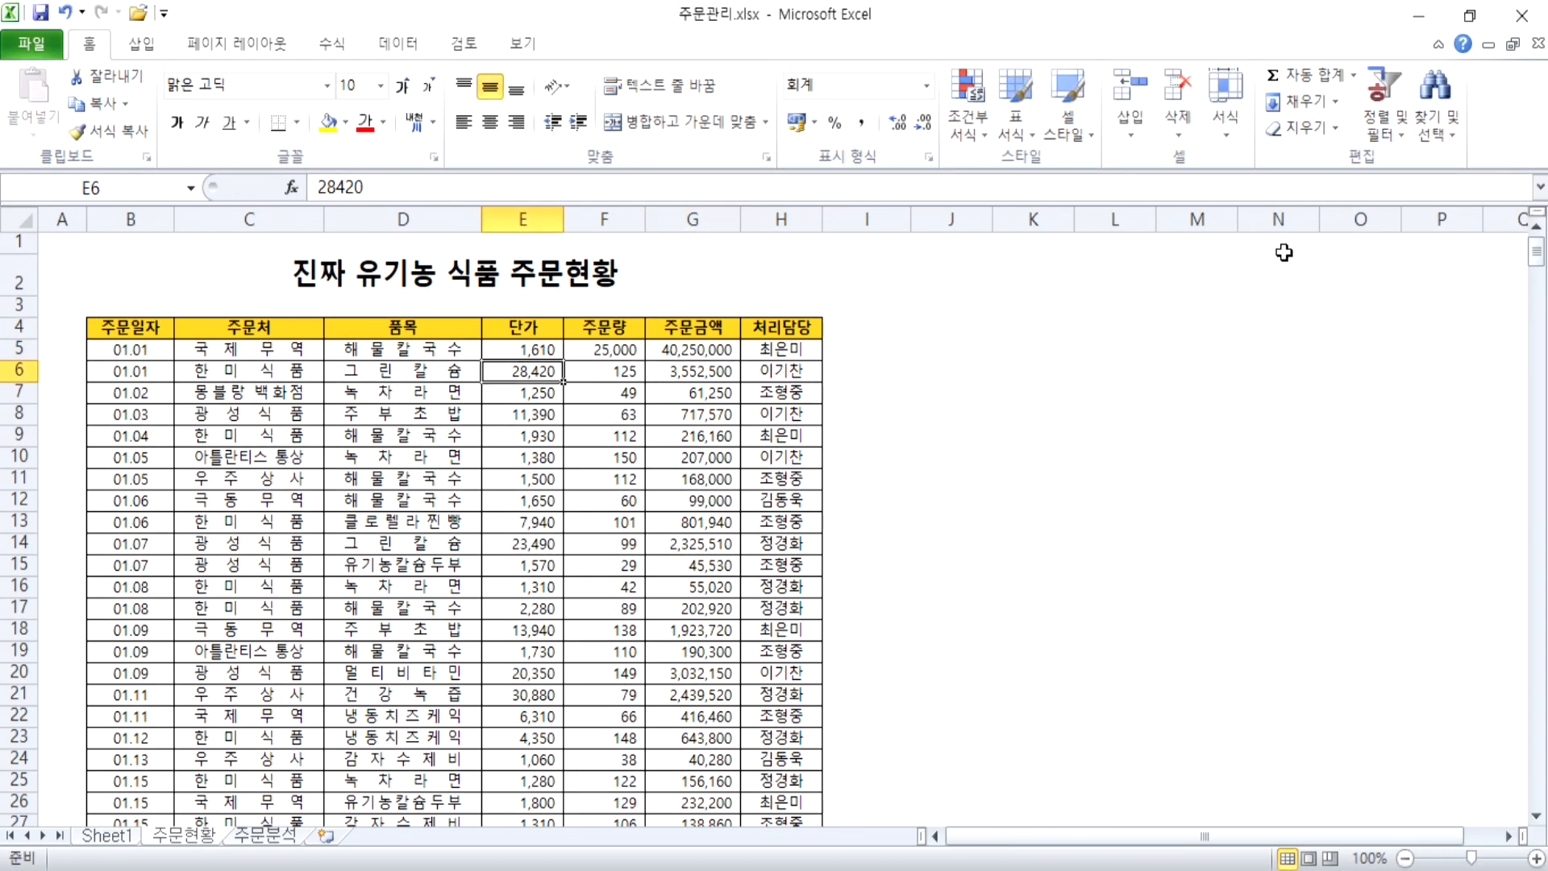
# Step: Set the first order's 주문량 in F5 to 25 and check its 주문금액 formula in G5
pyautogui.press('Up')
pyautogui.press('Right')
pyautogui.press('F2')
pyautogui.press('BackSpace')
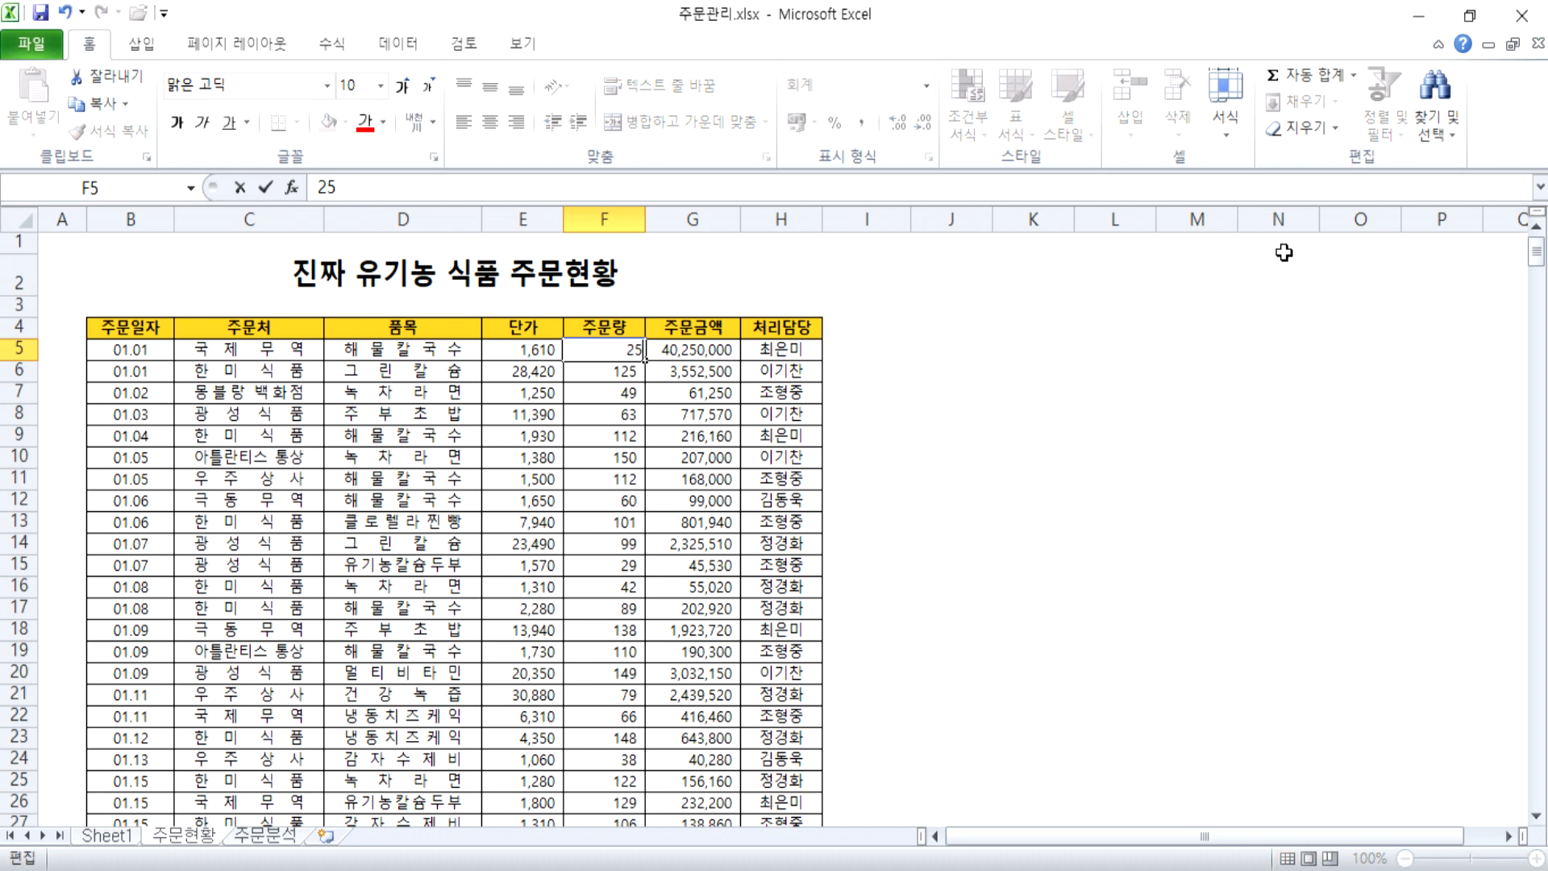
pyautogui.press('Return')
pyautogui.click(677, 355)
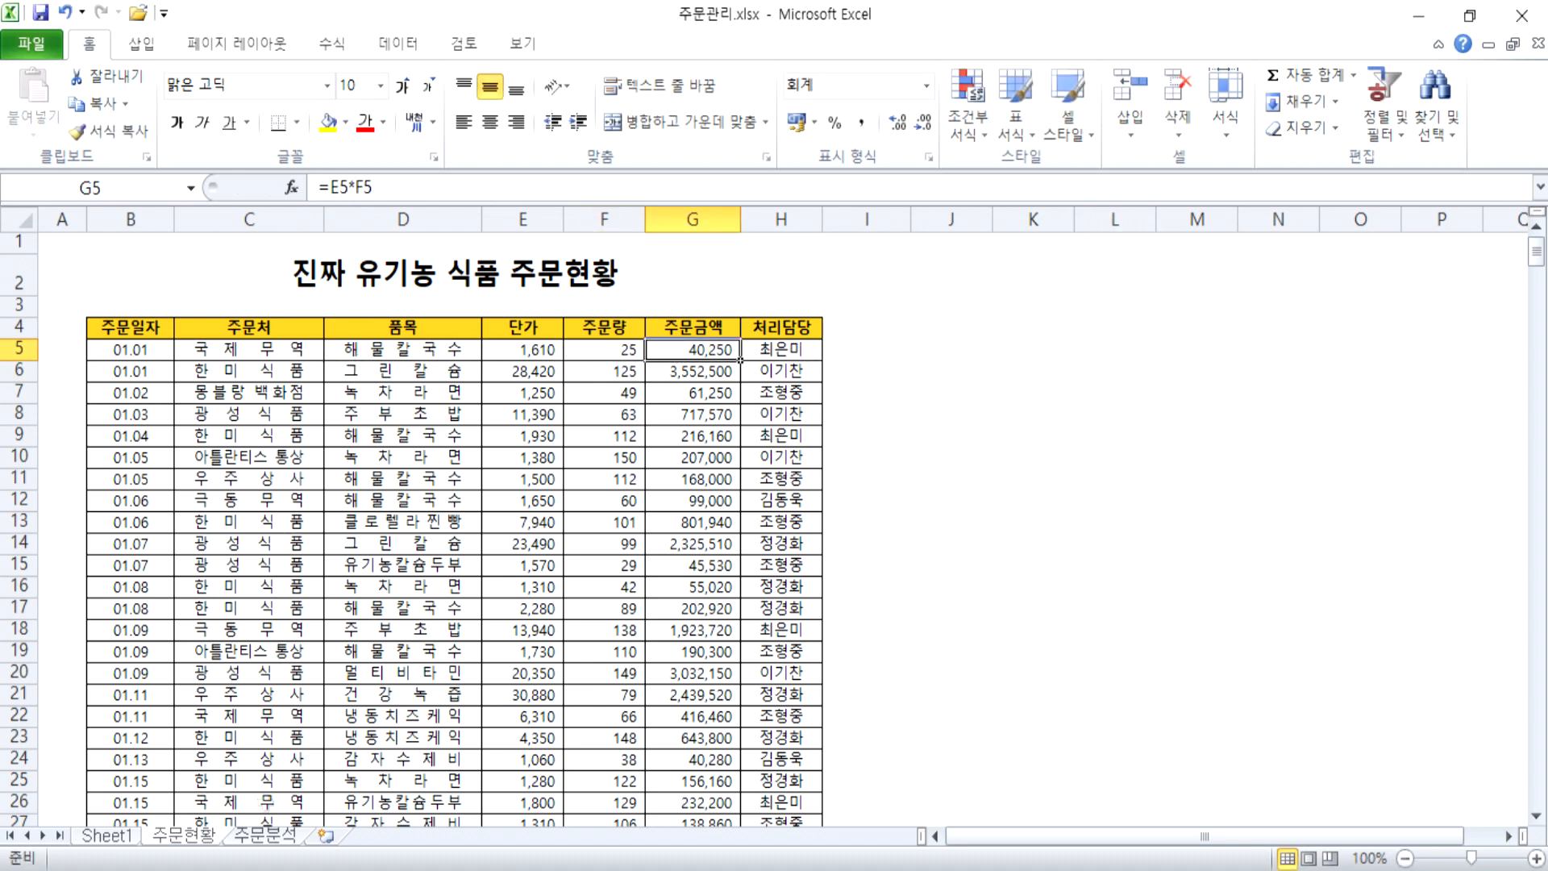
# Step: Refresh the pivot table on Sheet1 from its source data and check the 국제 무역 value in F6
pyautogui.click(107, 835)
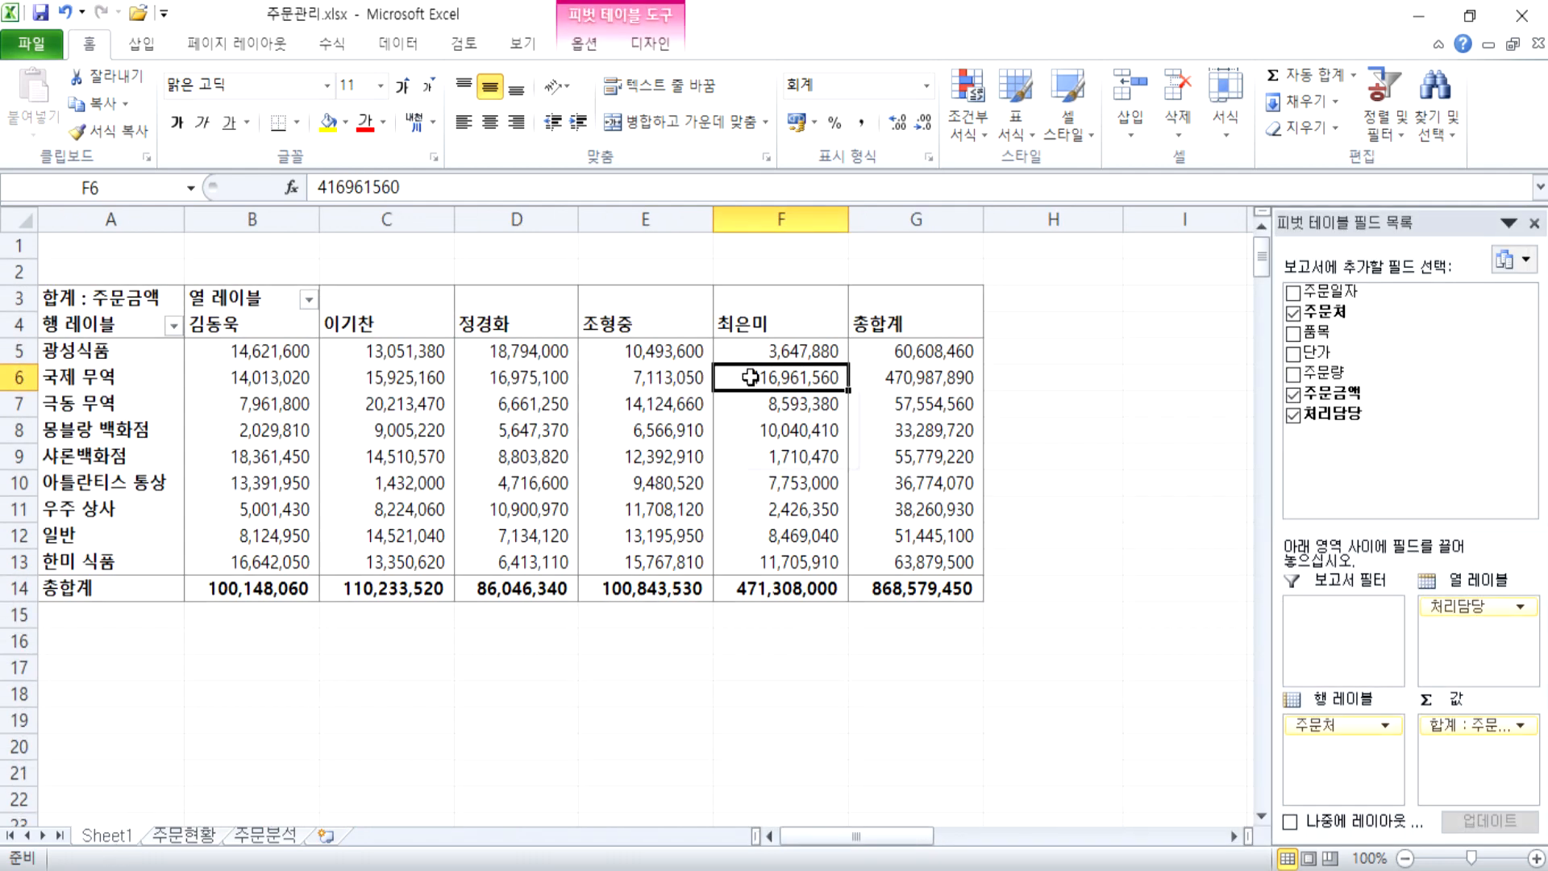
pyautogui.click(593, 45)
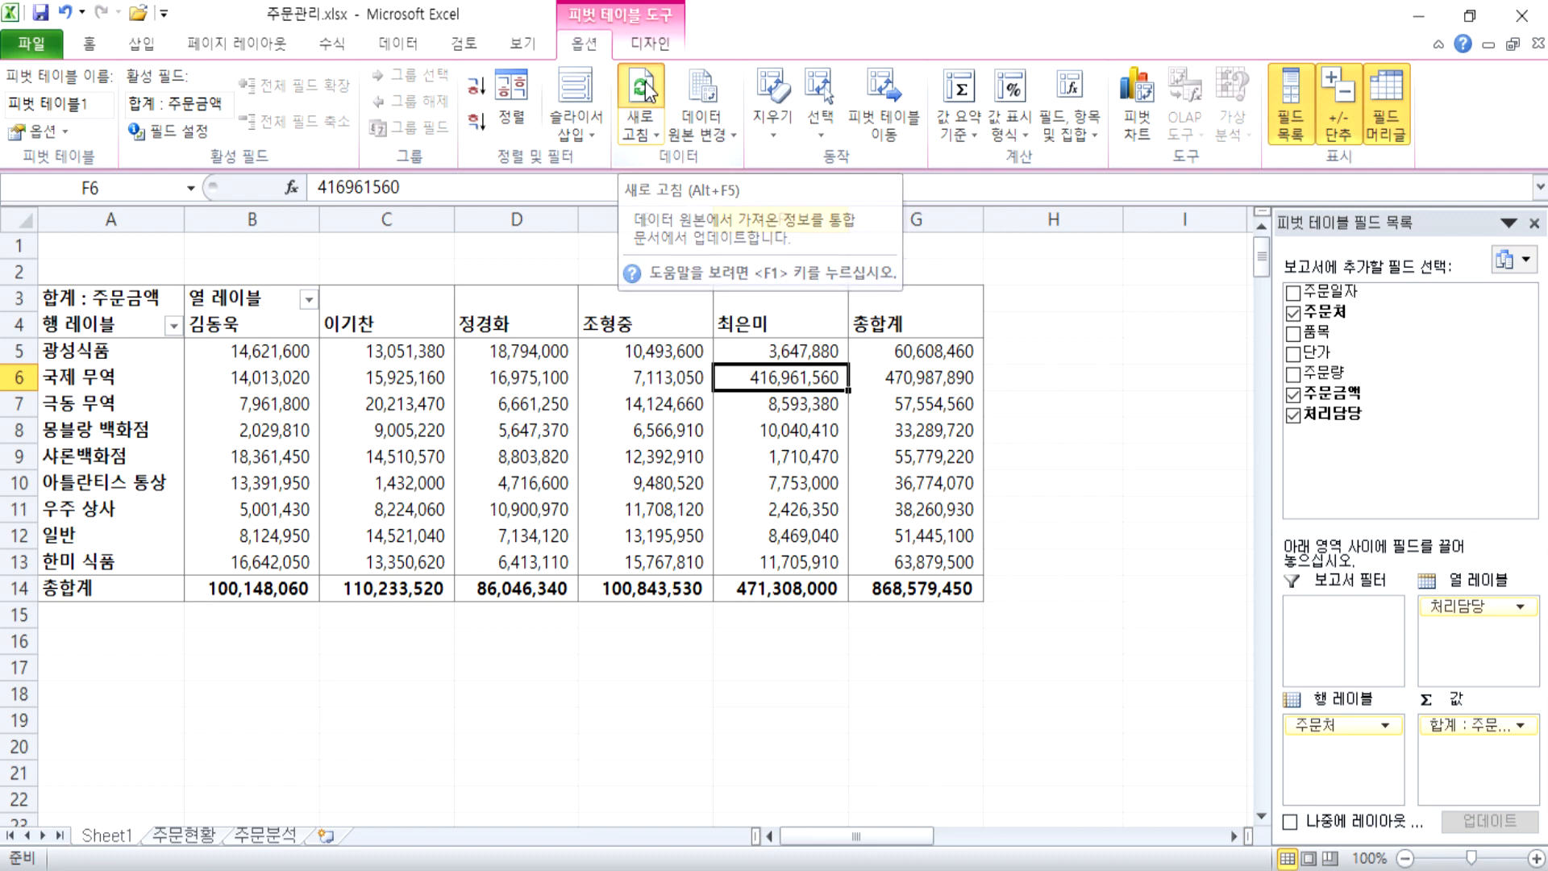
pyautogui.click(649, 91)
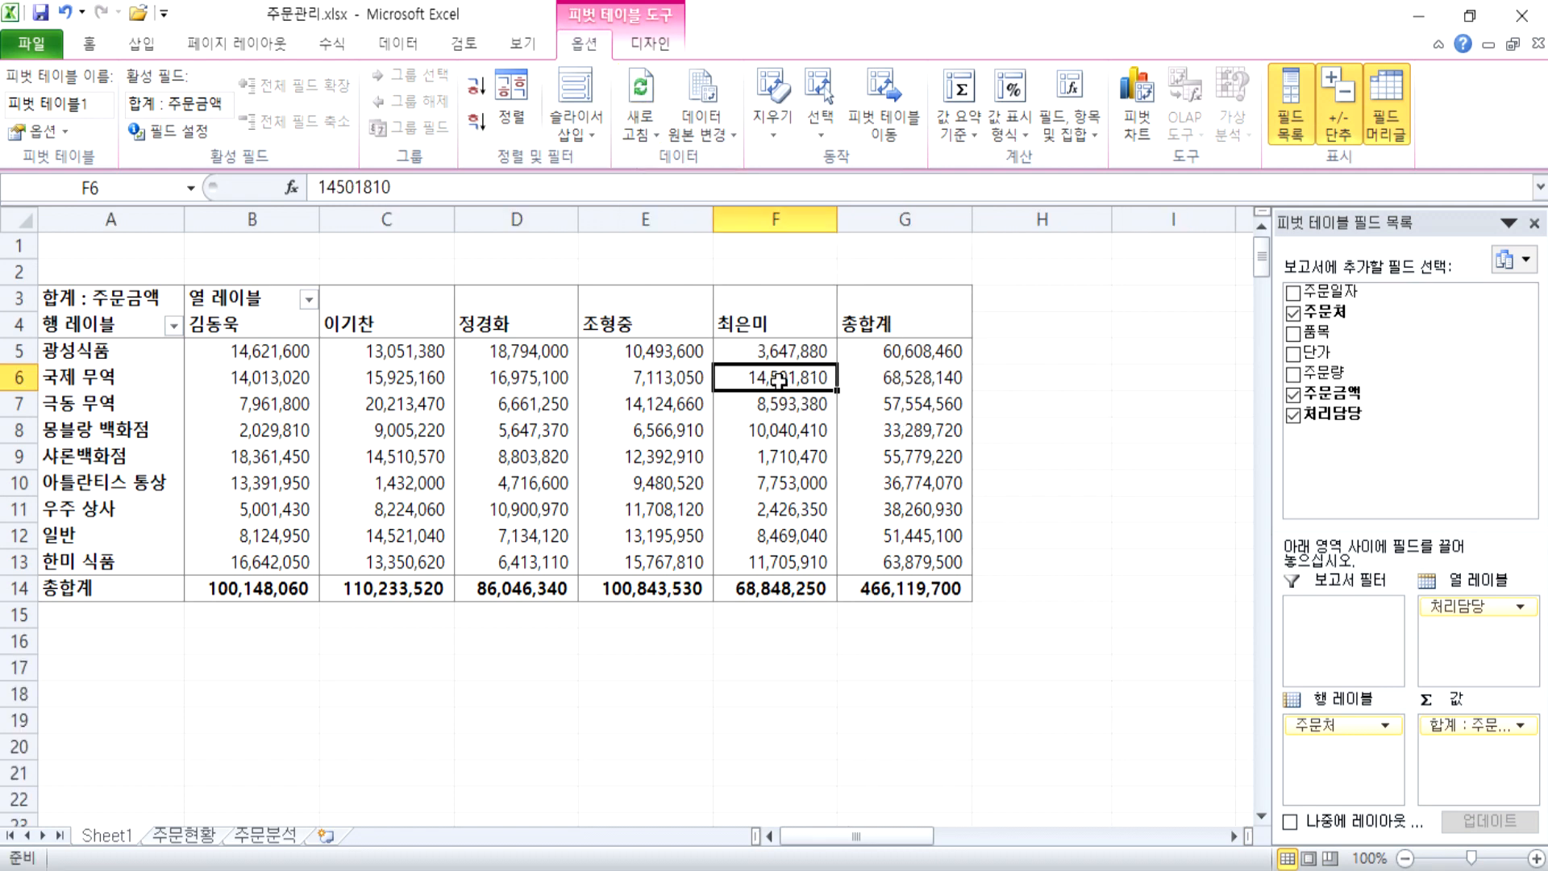
pyautogui.moveTo(779, 381)
# Step: Try to delete parts of the pivot table: the values in B5:C9, and the rows in A5:G9
pyautogui.moveTo(233, 351); pyautogui.dragTo(414, 460)
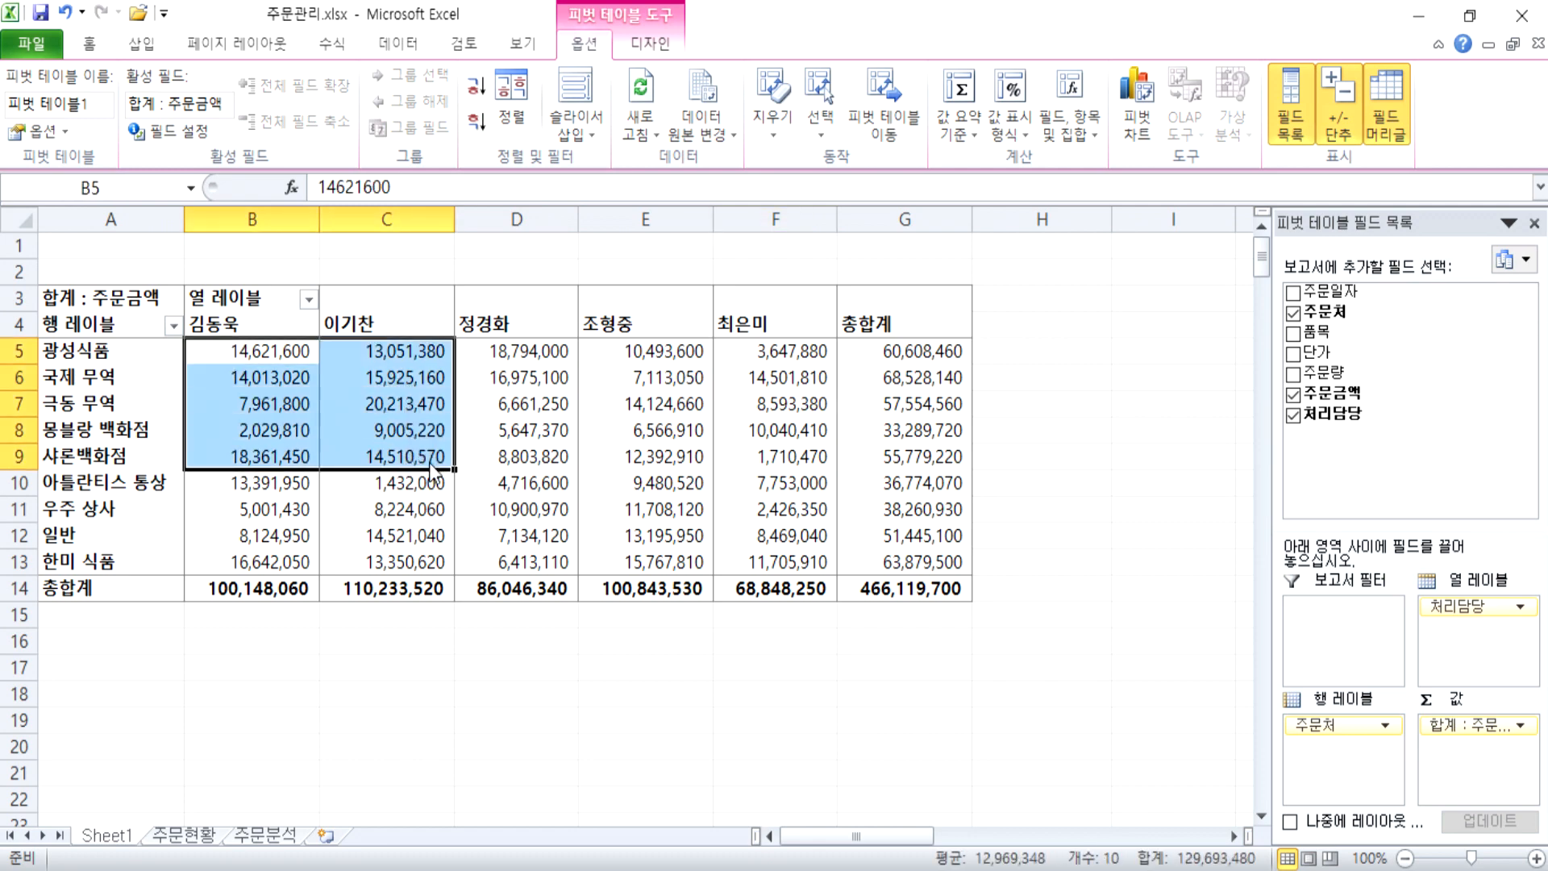
pyautogui.press('Delete')
pyautogui.click(764, 508)
pyautogui.click(641, 488)
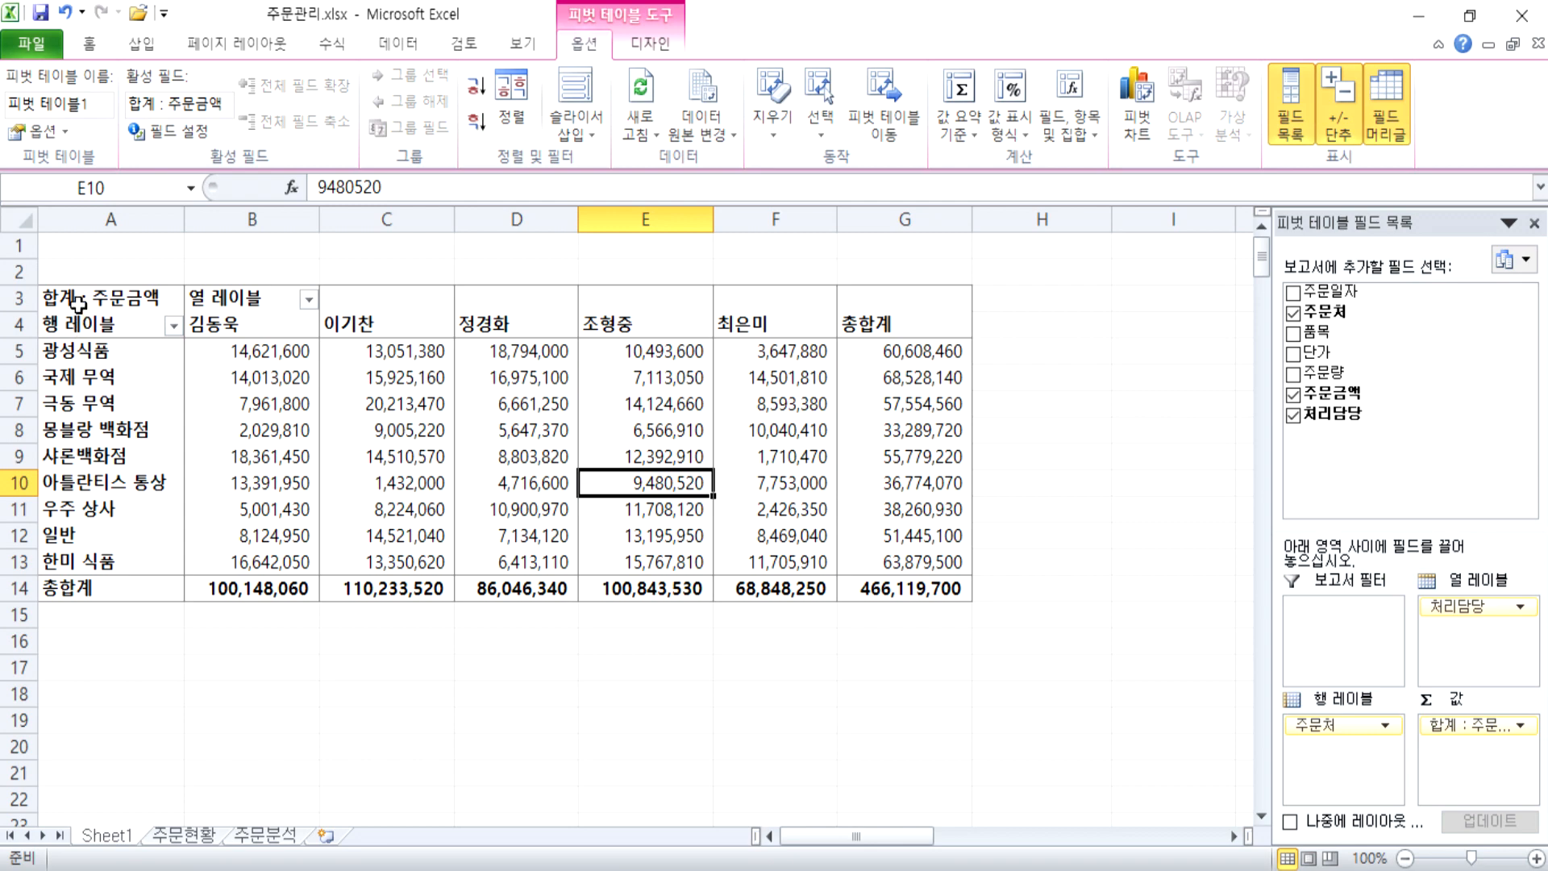
pyautogui.moveTo(121, 349); pyautogui.dragTo(891, 439)
pyautogui.press('Delete')
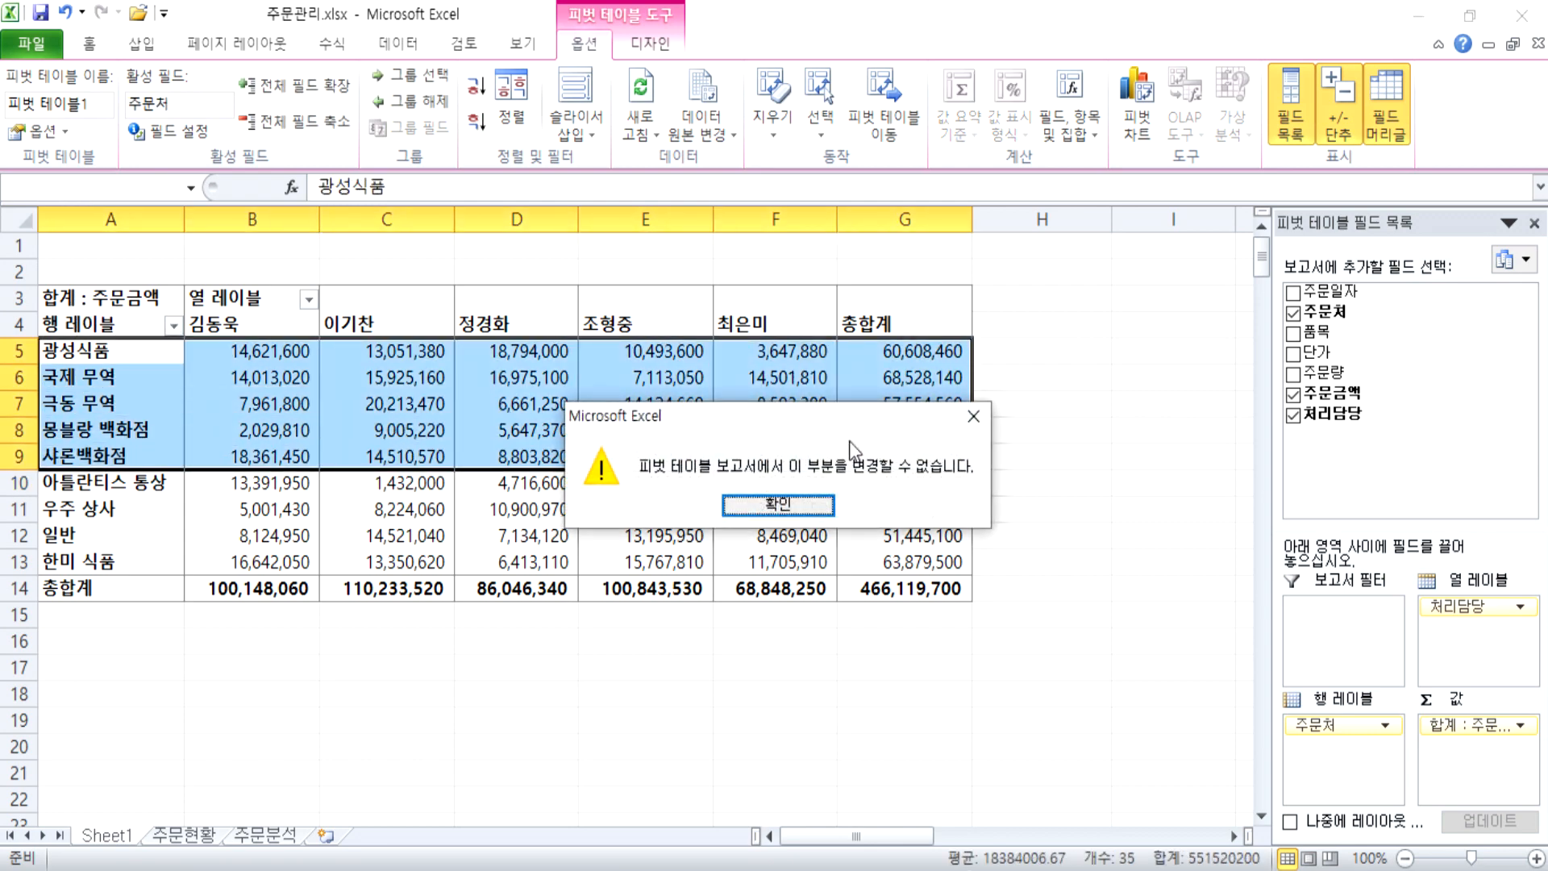
pyautogui.press('Return')
# Step: Delete the whole pivot table in A3:G14, undo the deletion, and select the full table again
pyautogui.moveTo(81, 298)
pyautogui.mouseDown()
pyautogui.moveTo(903, 403)
pyautogui.moveTo(924, 587)
pyautogui.mouseUp()
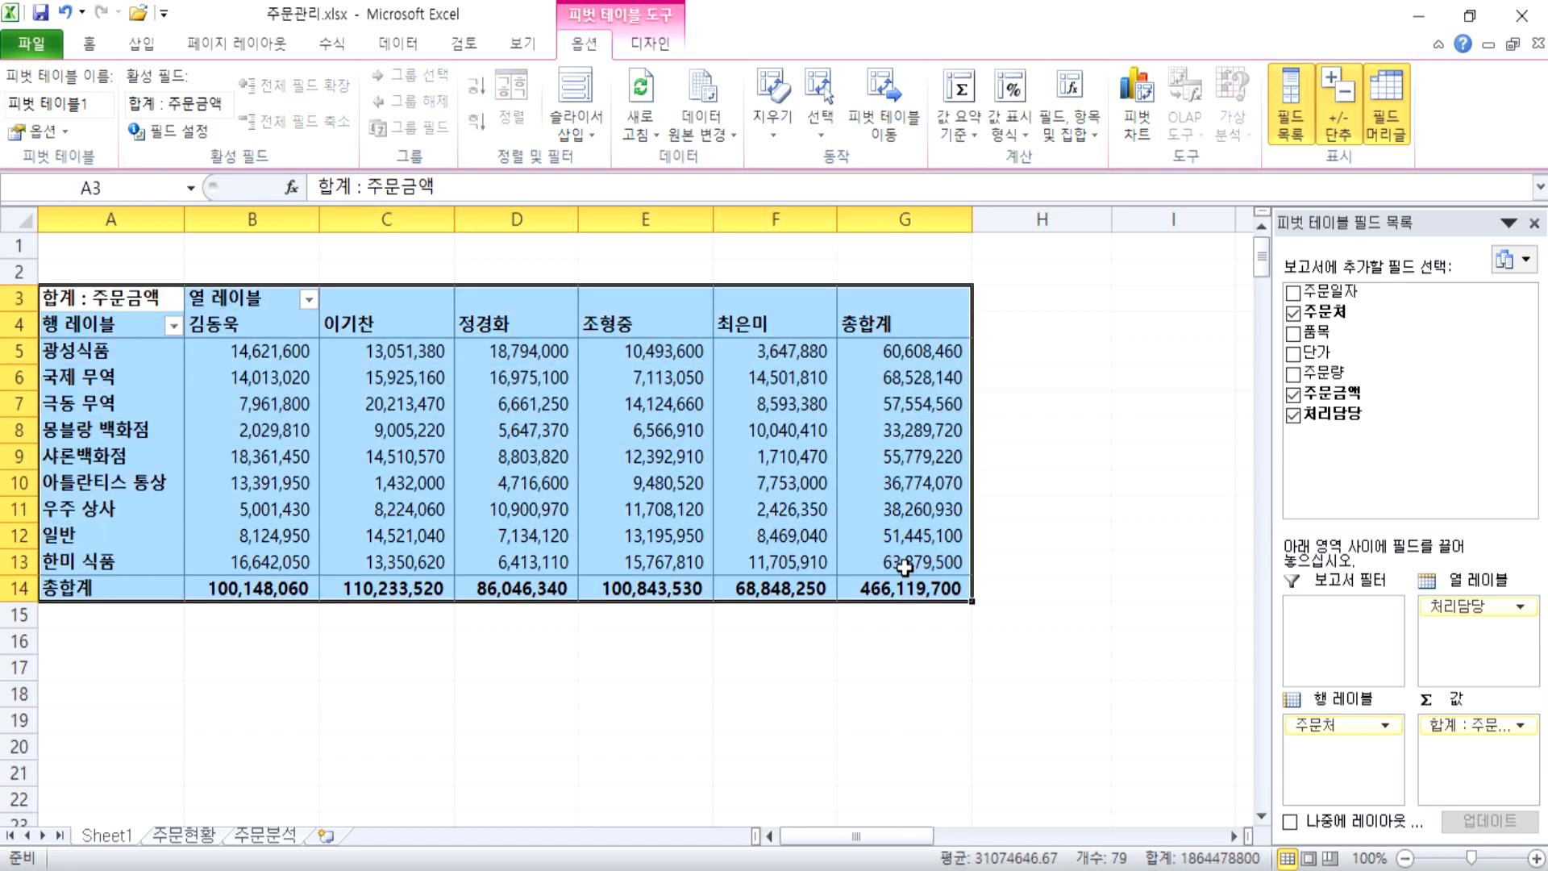
pyautogui.press('Delete')
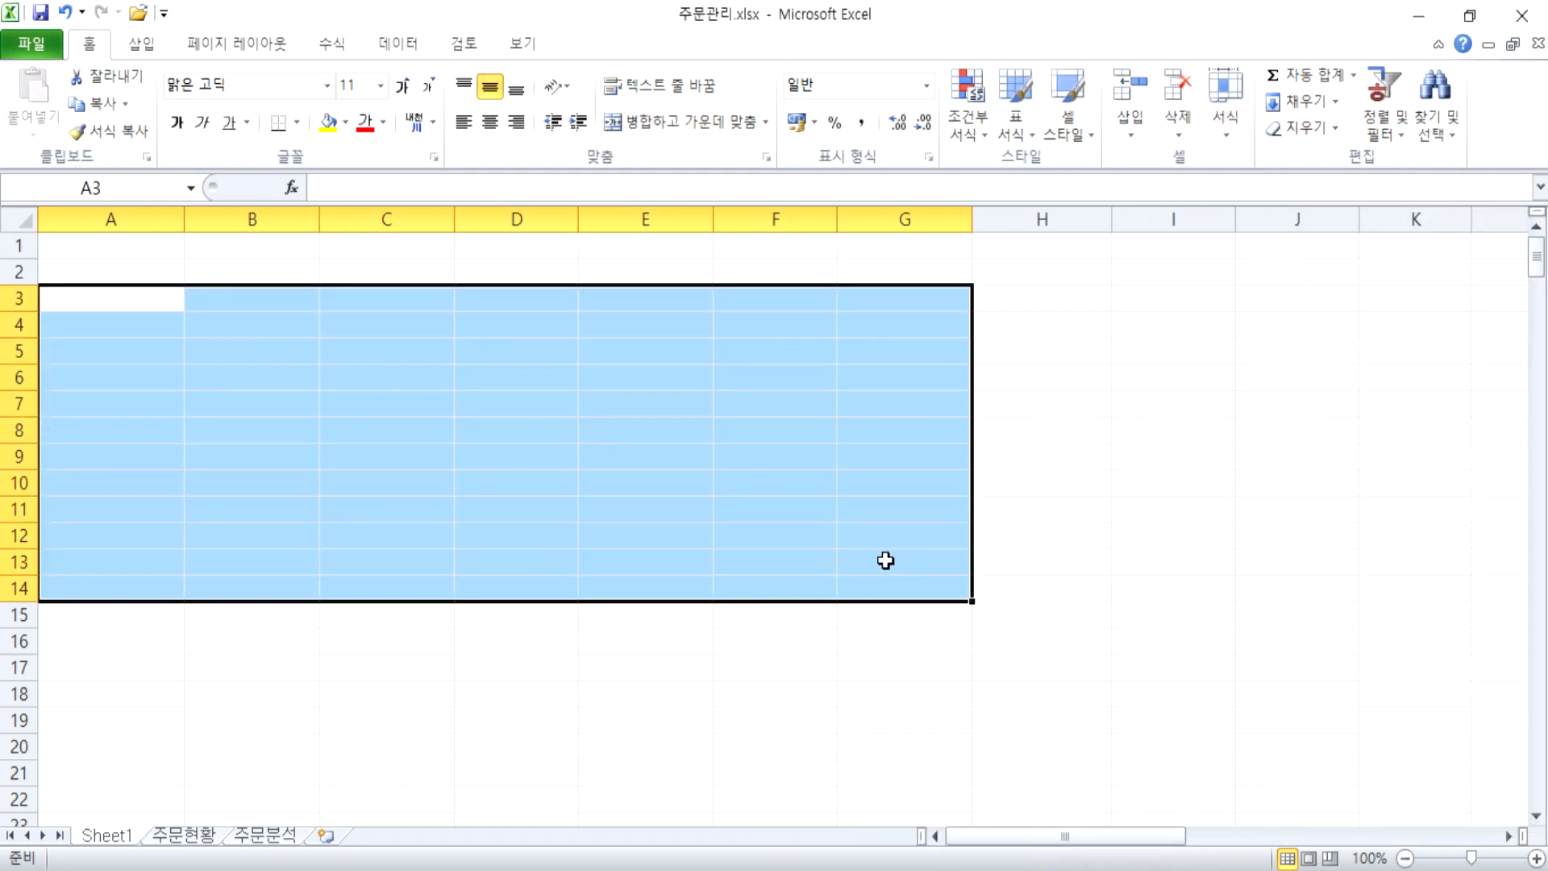
pyautogui.hotkey('ctrl', 'z')
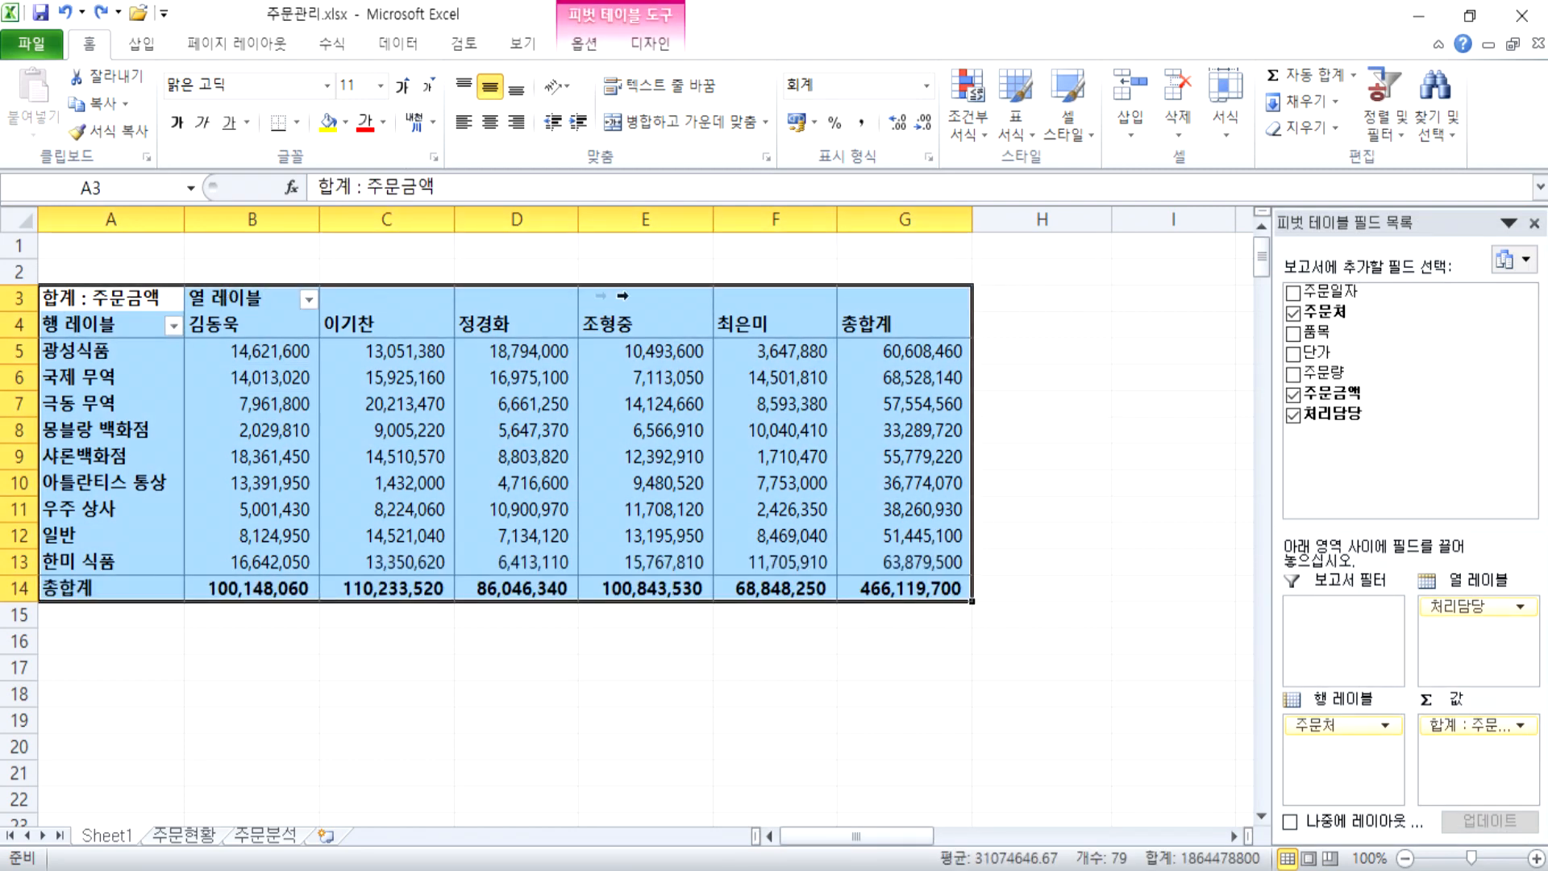
pyautogui.click(622, 296)
pyautogui.click(107, 288)
pyautogui.moveTo(111, 294); pyautogui.dragTo(920, 586)
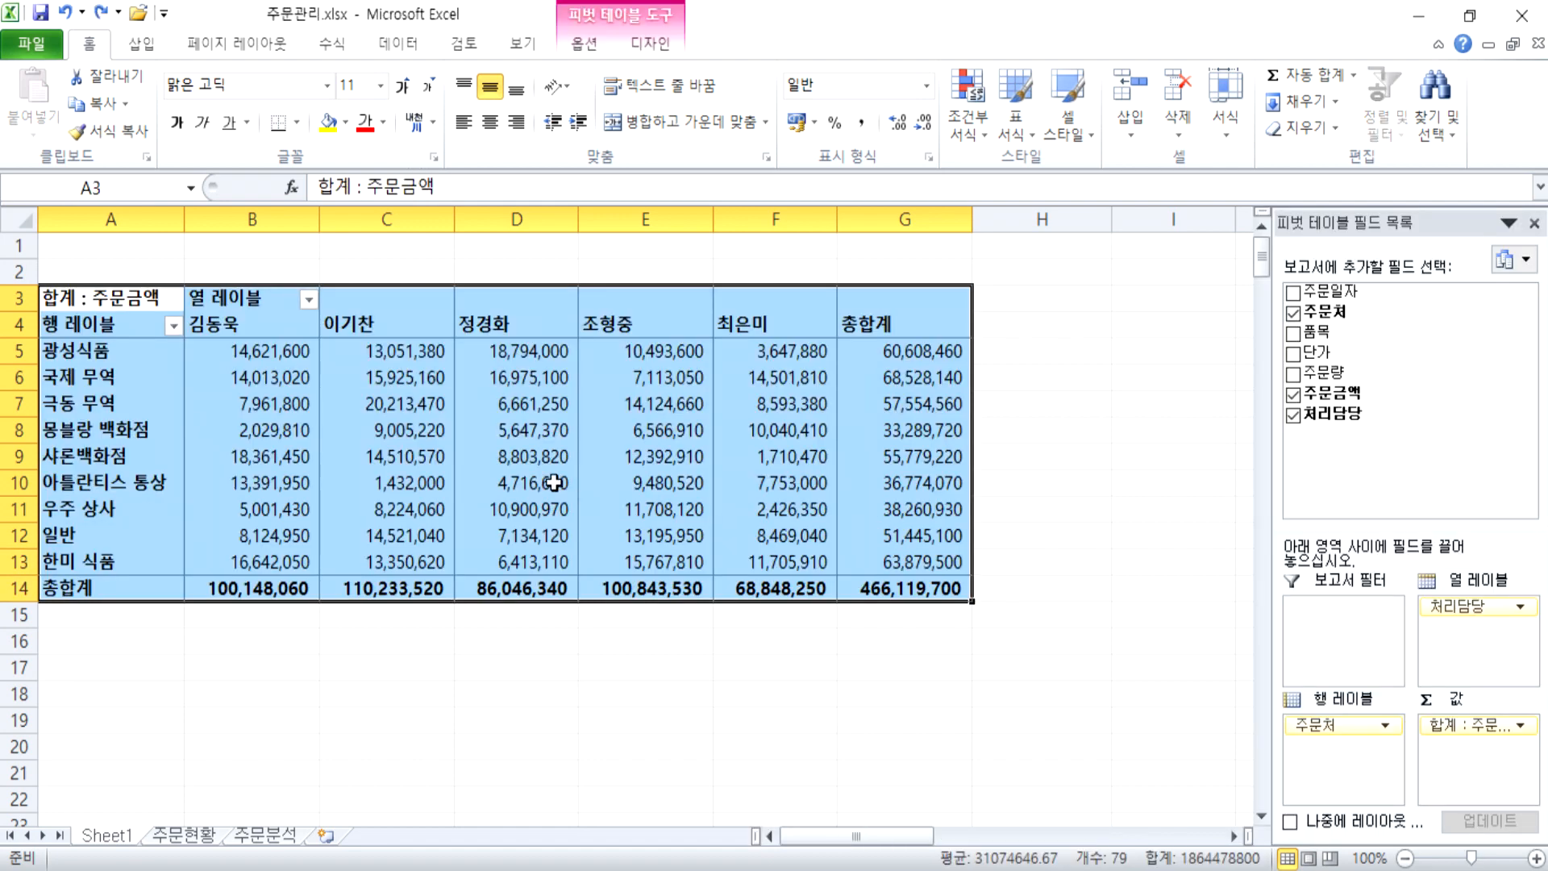
# Step: Try to delete the single 극동 무역 value in D7 of the pivot table
pyautogui.click(532, 457)
pyautogui.click(508, 408)
pyautogui.press('Delete')
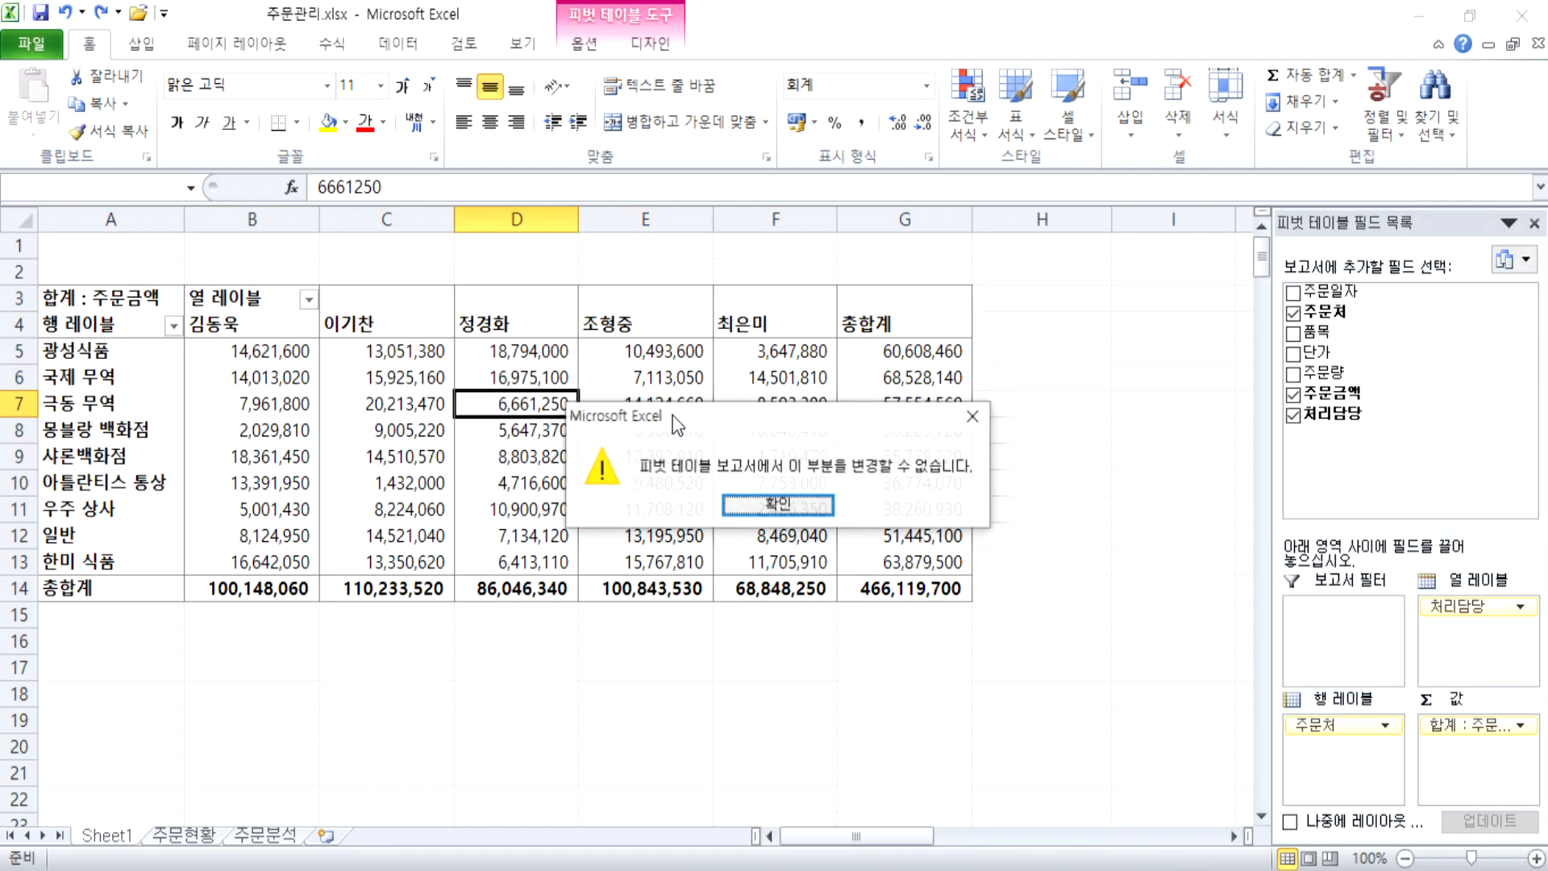
pyautogui.click(778, 504)
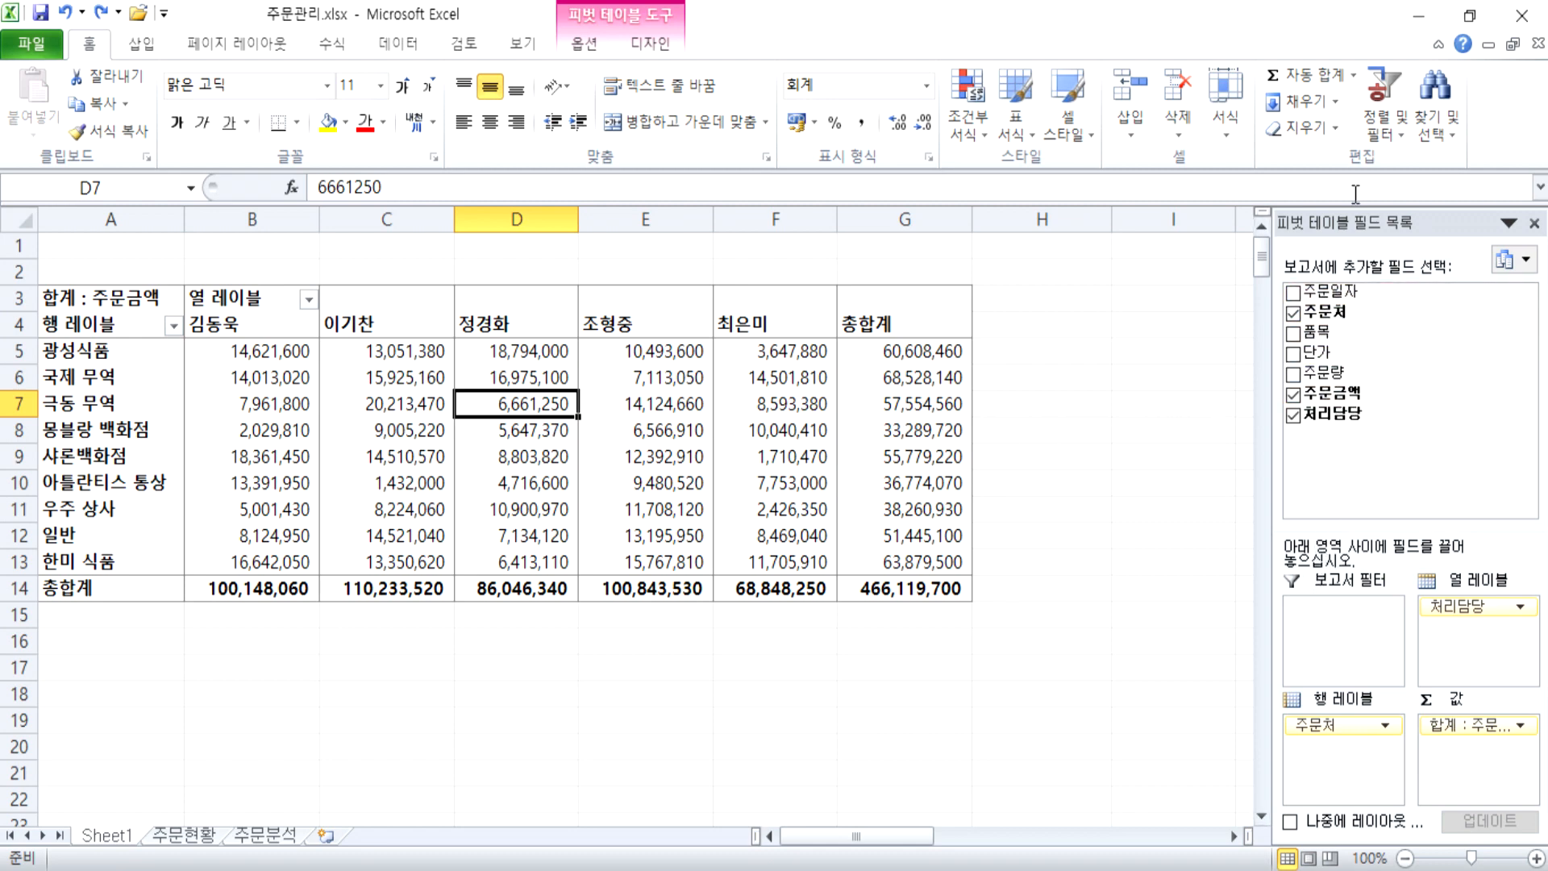
# Step: Undock the pivot table field list over the sheet and replace 주문처 with 주문일자 in the row labels
pyautogui.moveTo(1355, 219); pyautogui.dragTo(888, 59)
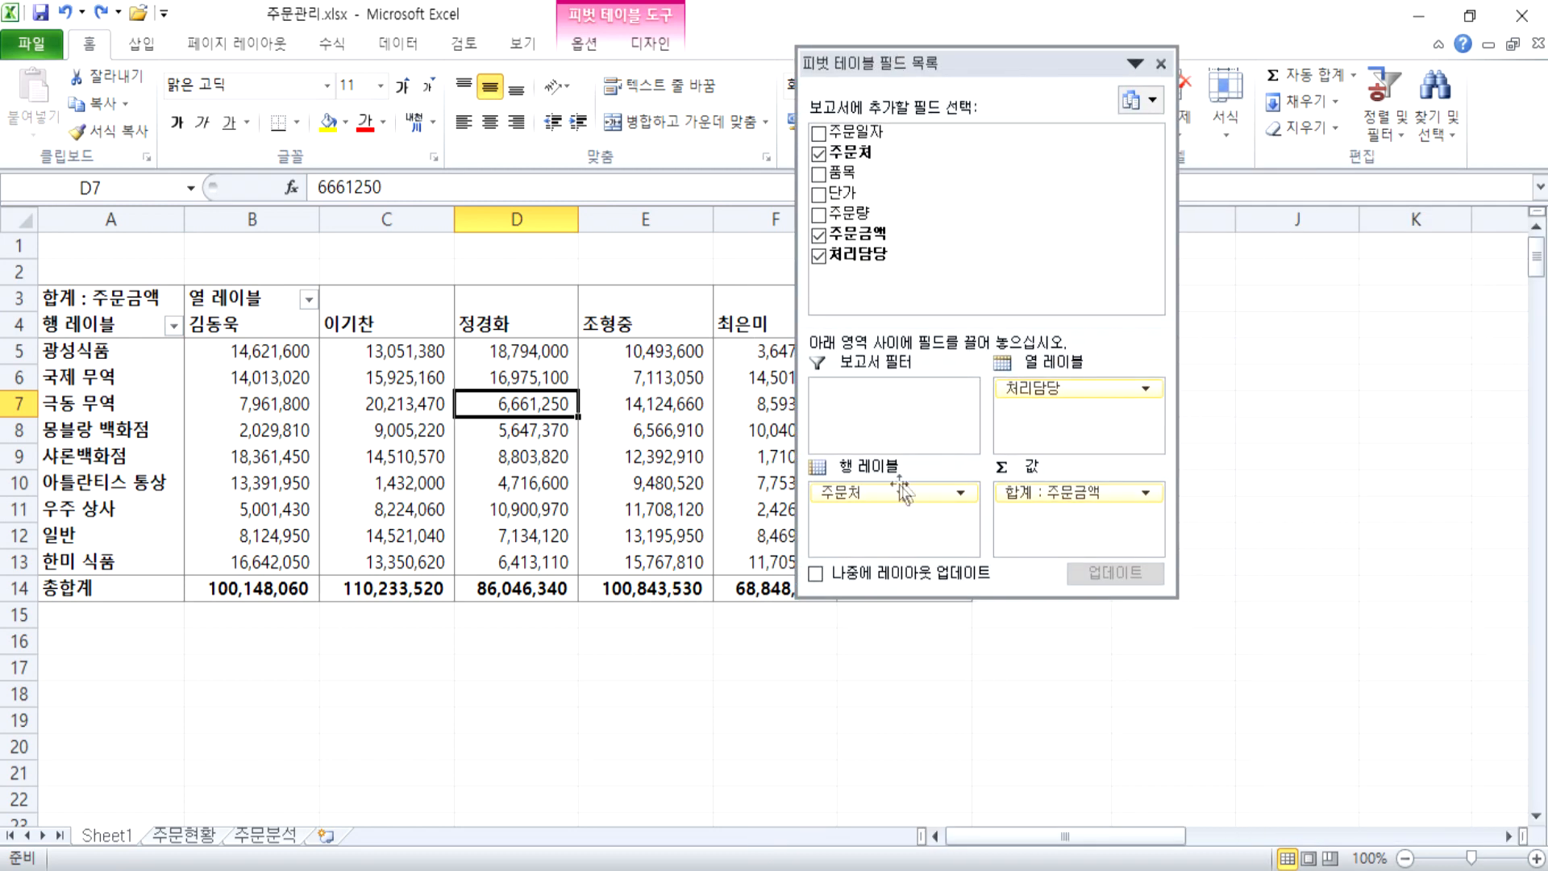
pyautogui.moveTo(879, 488); pyautogui.dragTo(573, 443)
pyautogui.moveTo(858, 134); pyautogui.dragTo(909, 519)
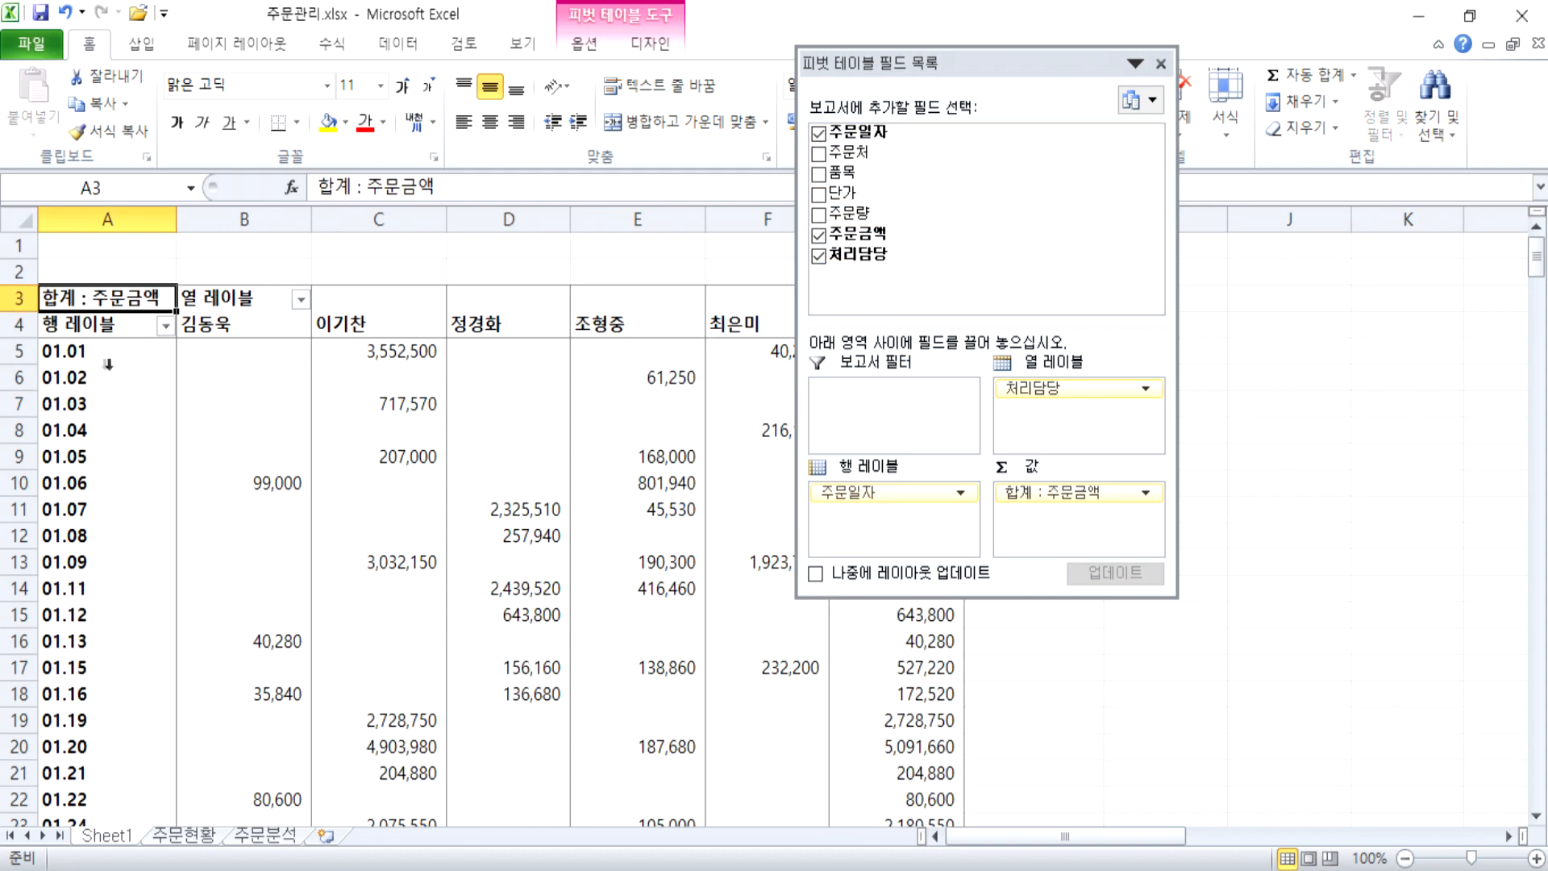
# Step: Look through the pivot table's 주문일자 rows and compare the full date in A76 with the first order's date in B5 on 주문현황
pyautogui.scroll(-20, 141, 383)
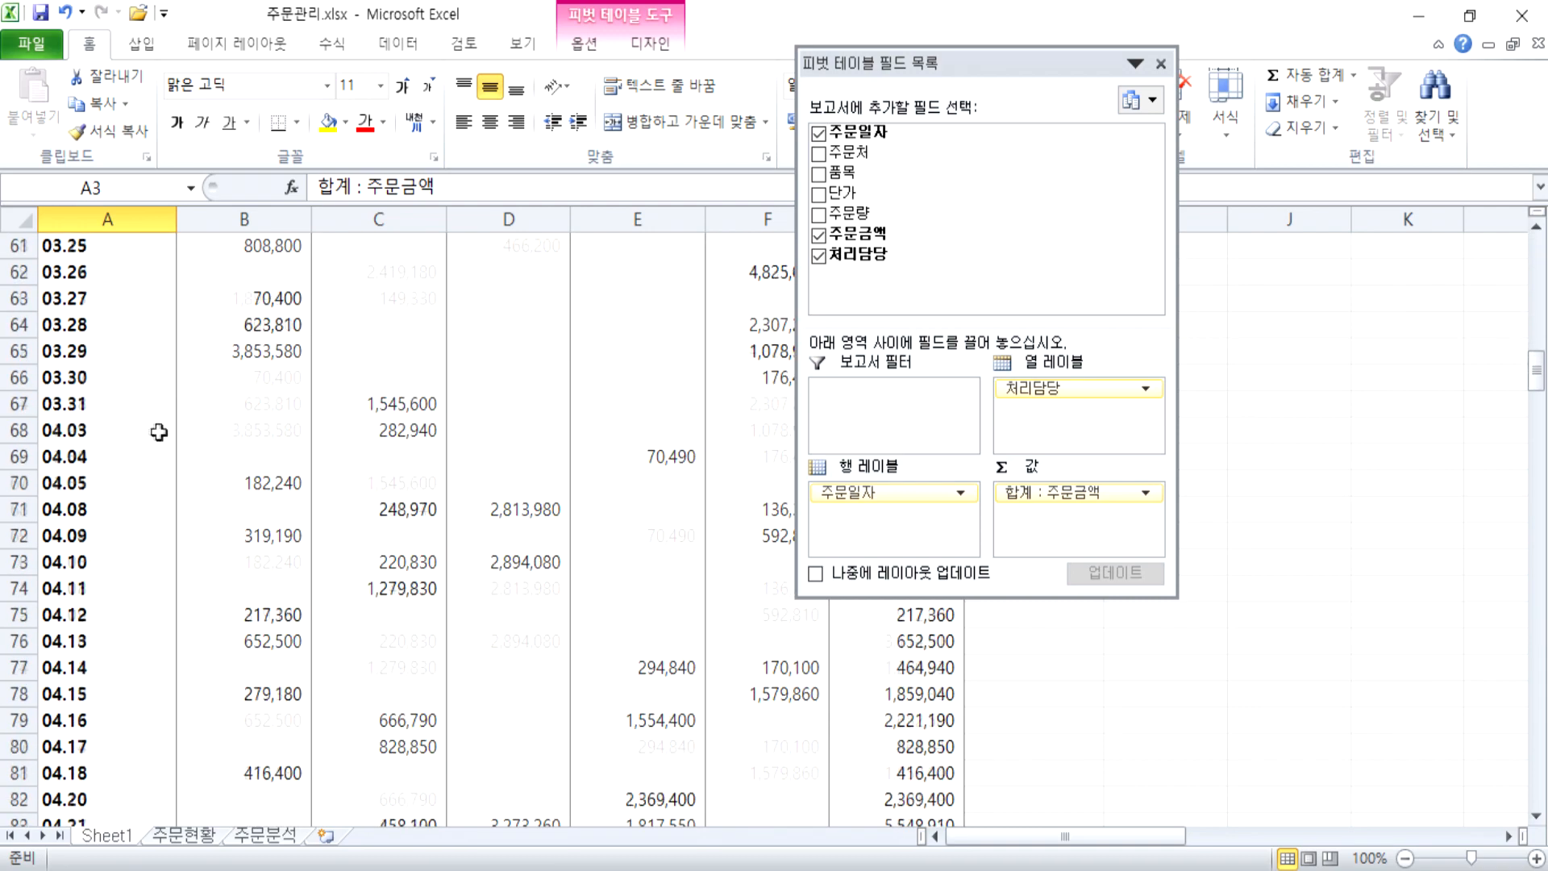
pyautogui.scroll(-20, 163, 435)
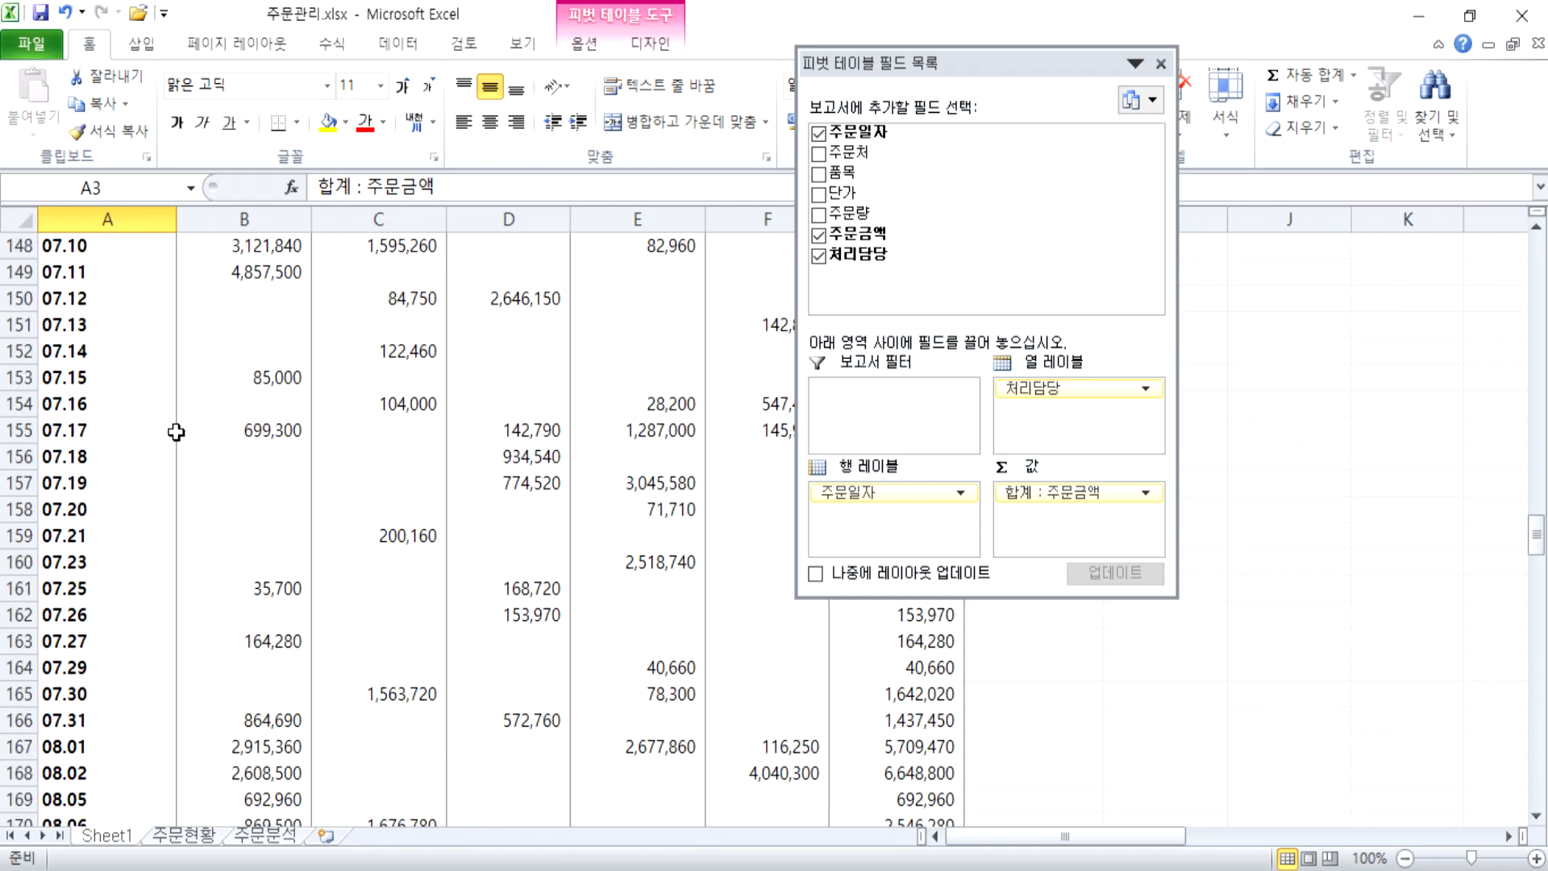
pyautogui.scroll(-20, 170, 435)
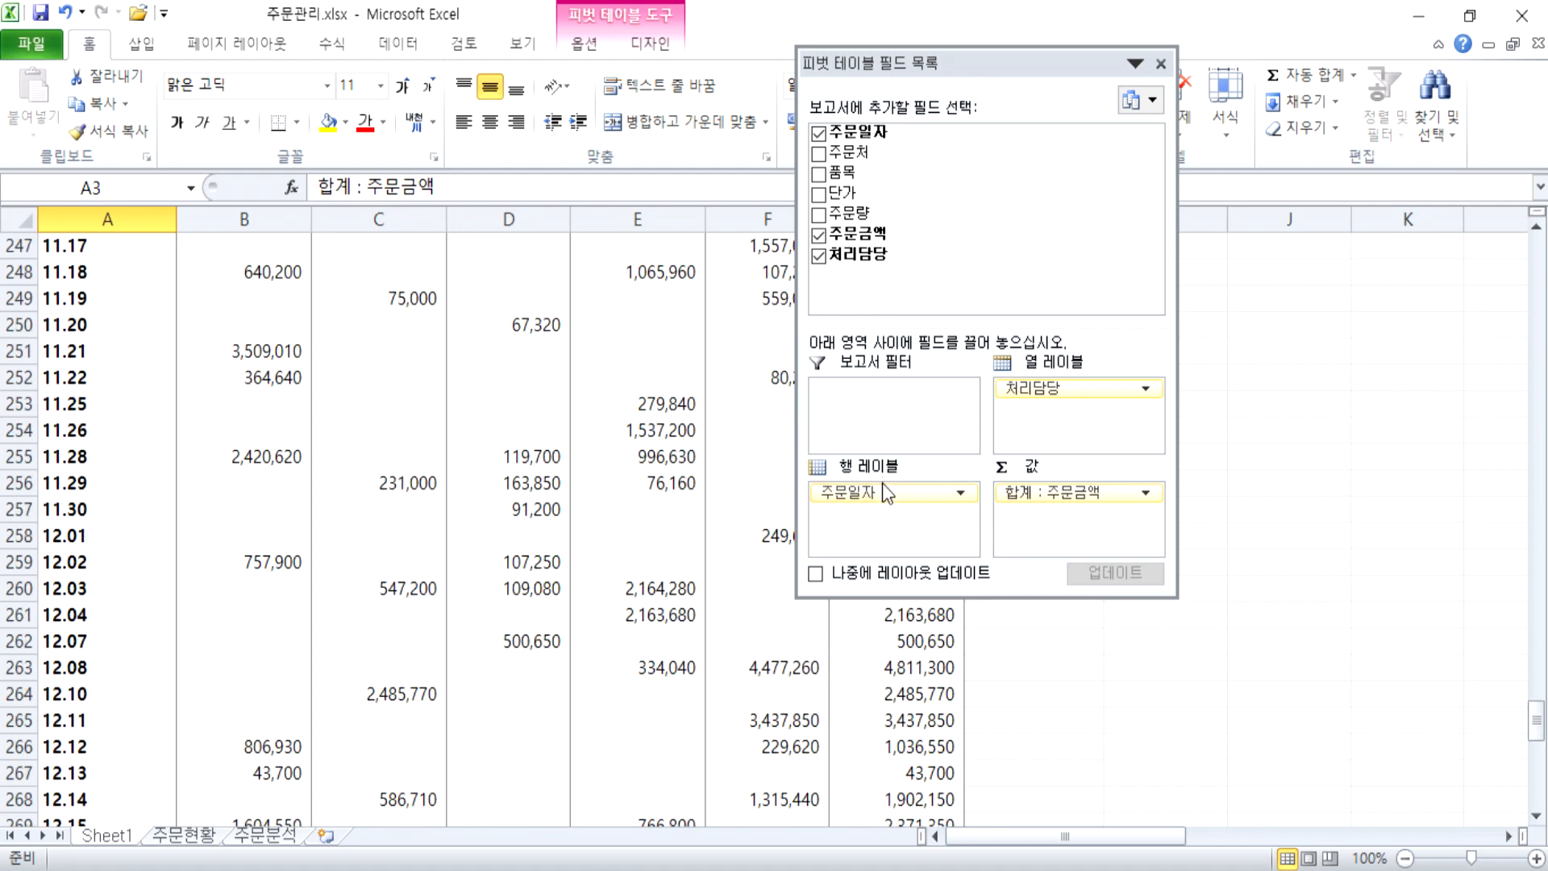
pyautogui.scroll(5, 206, 507)
pyautogui.scroll(20, 206, 507)
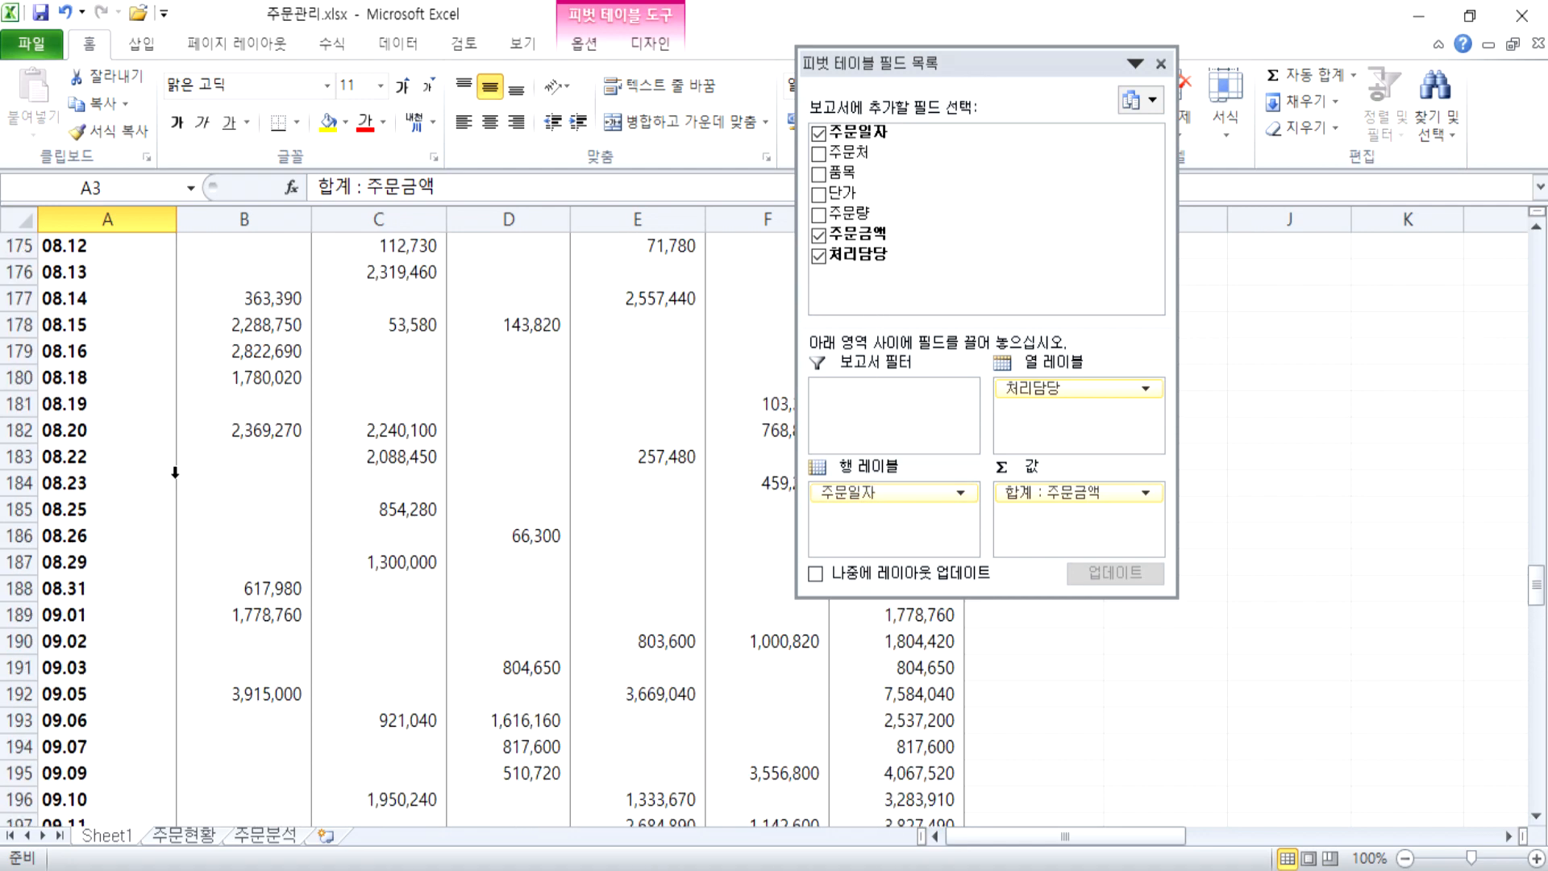
pyautogui.scroll(20, 197, 445)
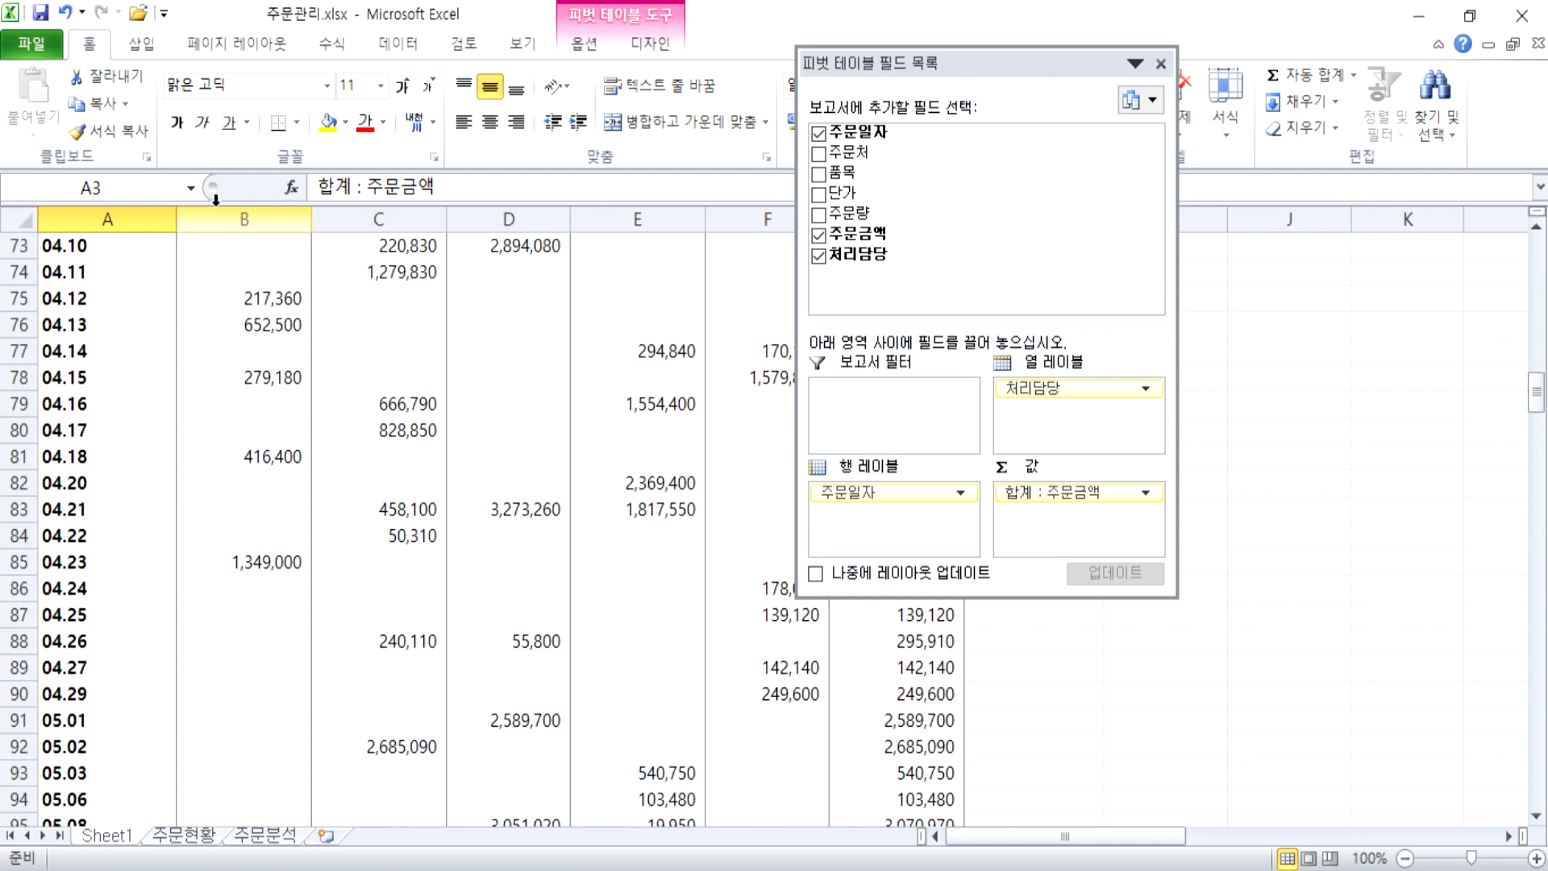
pyautogui.click(68, 329)
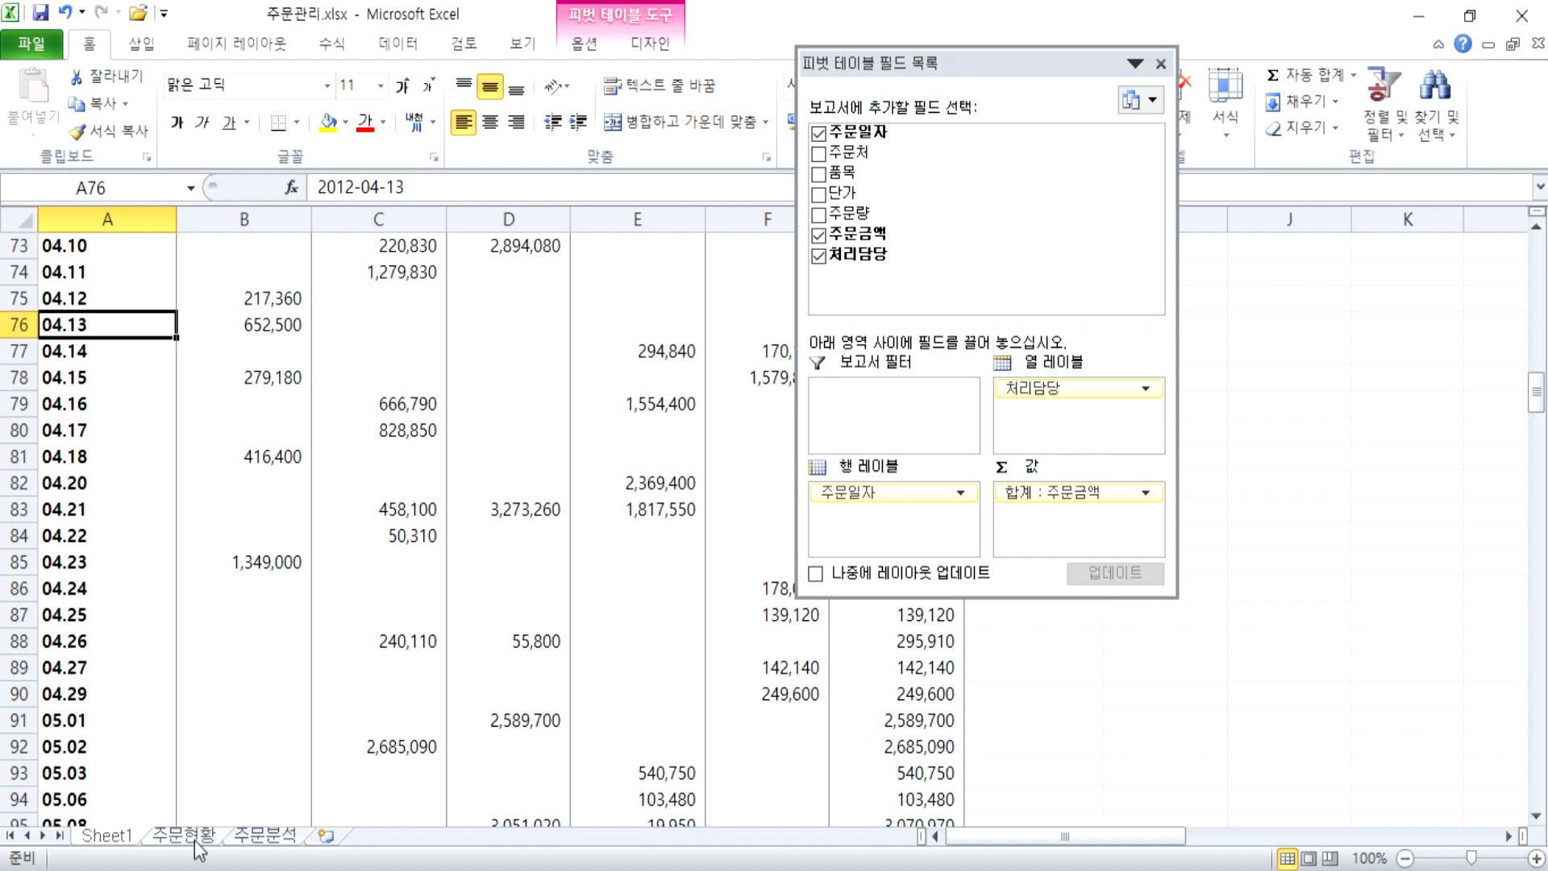
pyautogui.click(190, 836)
pyautogui.click(145, 348)
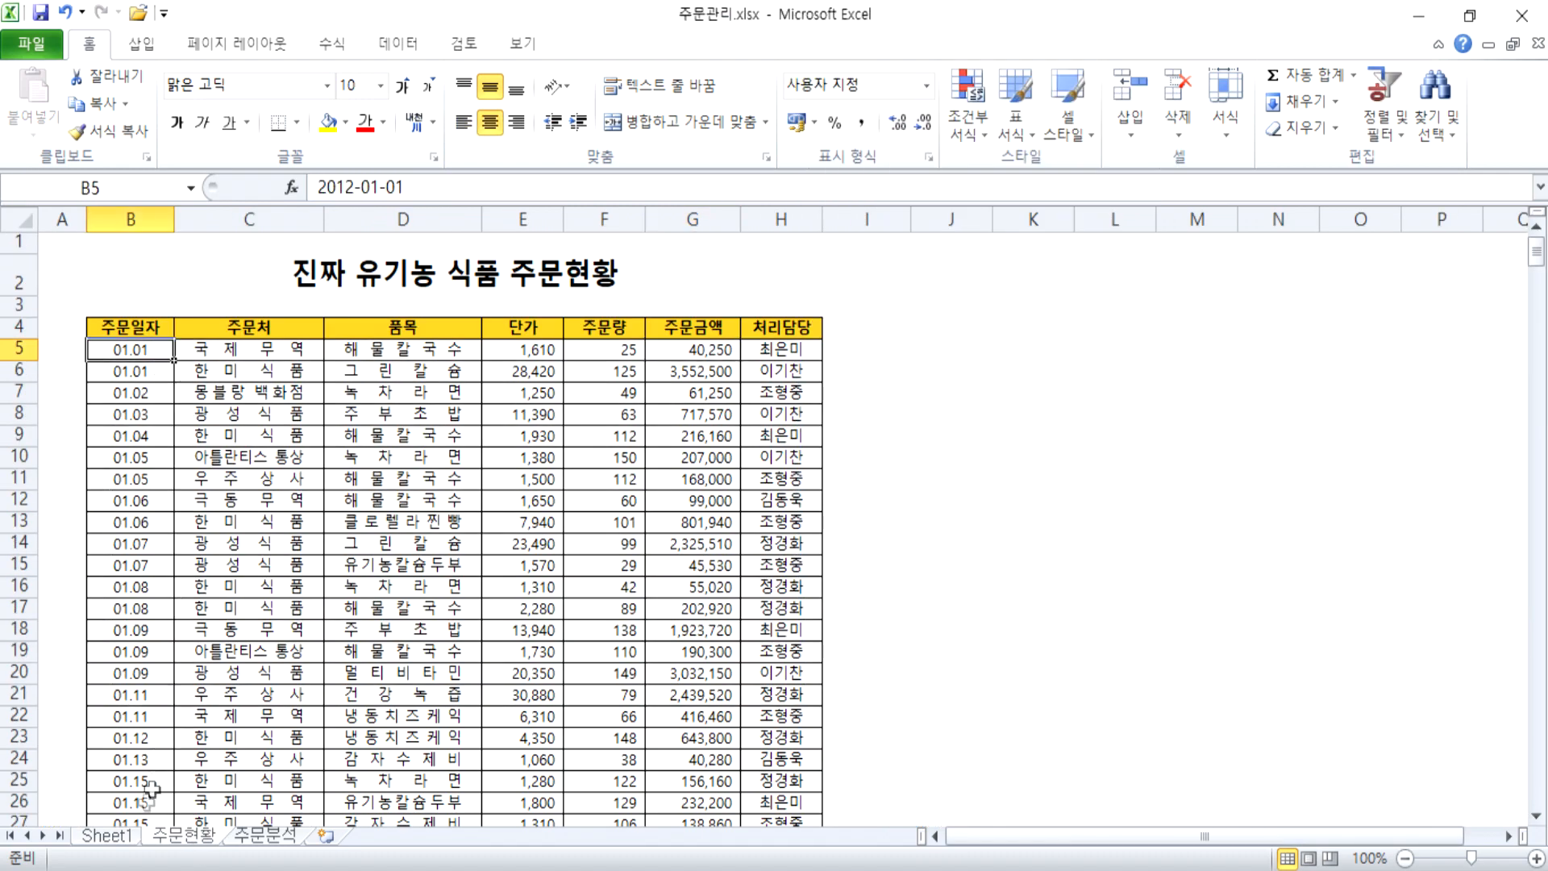
# Step: Group the 주문일자 row labels of the pivot table on Sheet1 by 월
pyautogui.click(109, 836)
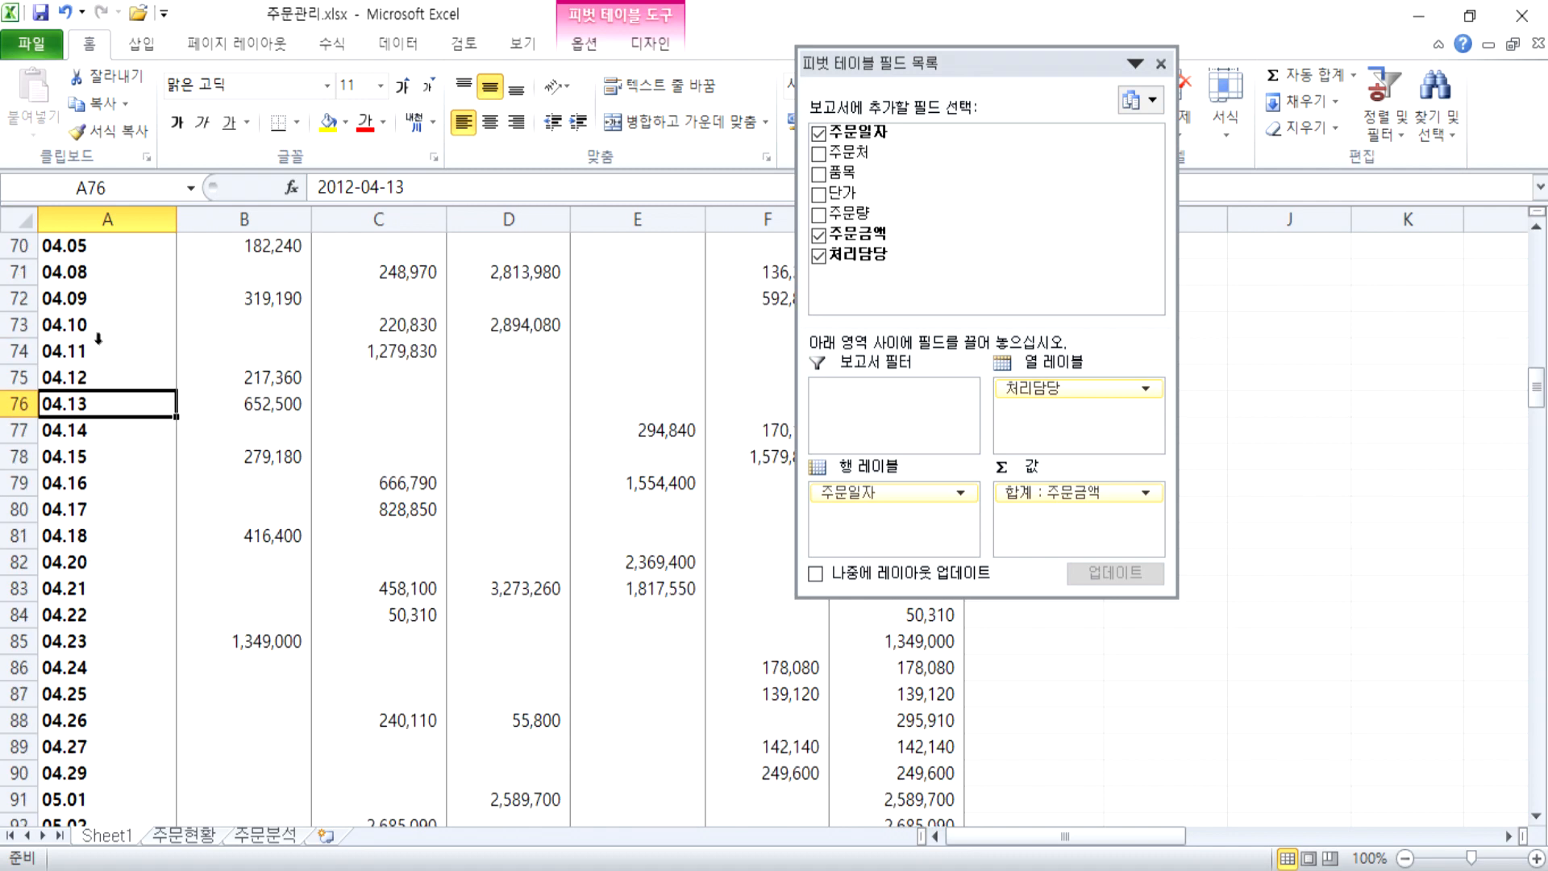
pyautogui.scroll(20, 97, 337)
pyautogui.rightClick(95, 384)
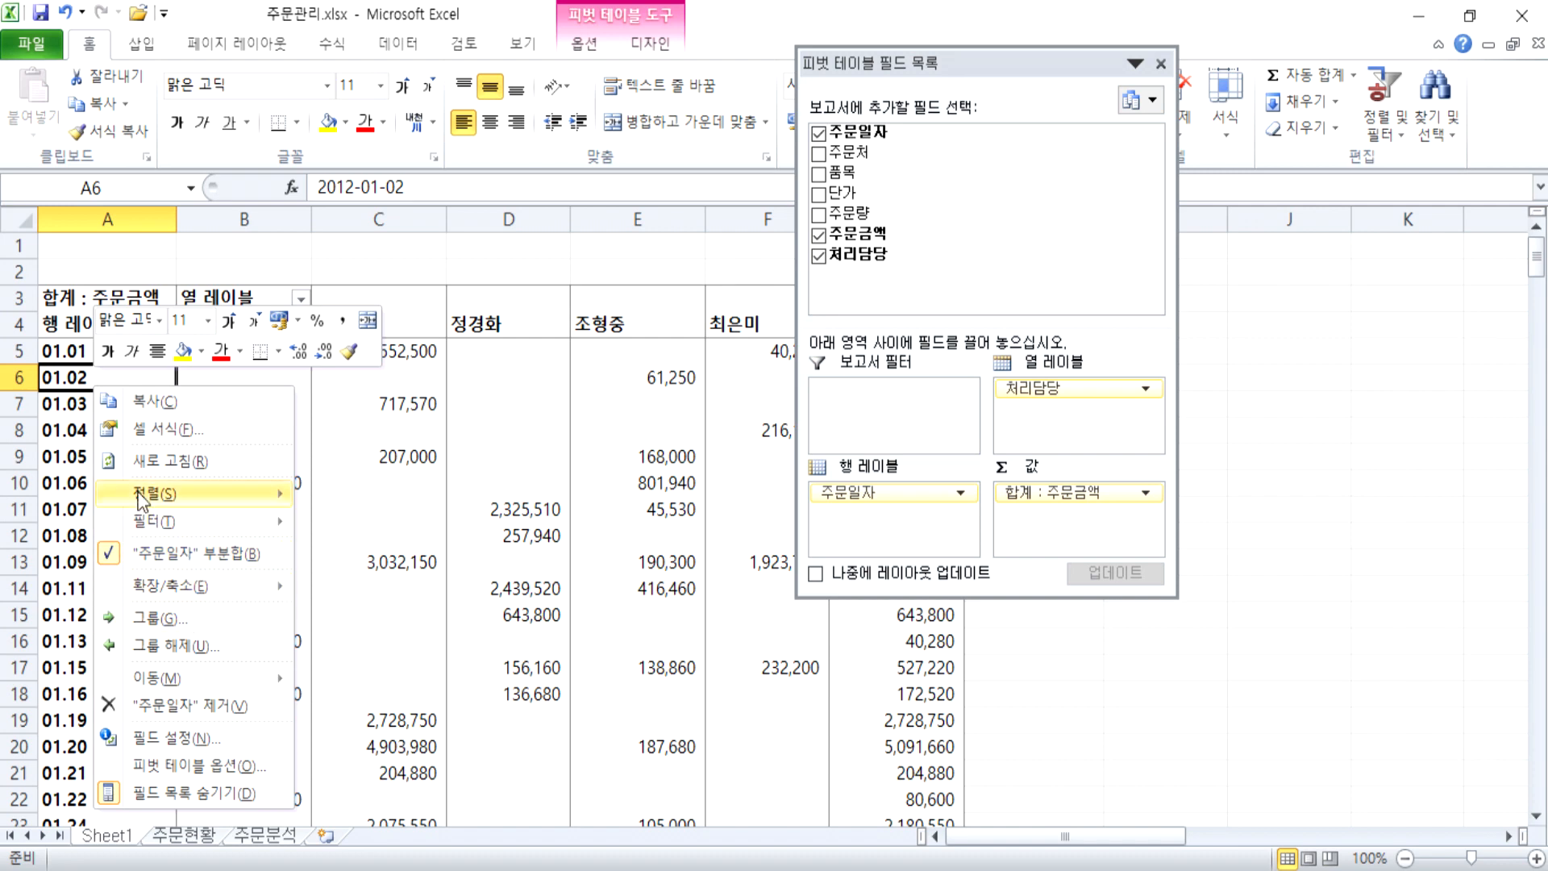
pyautogui.scroll(-2, 118, 405)
pyautogui.click(46, 297)
pyautogui.rightClick(46, 298)
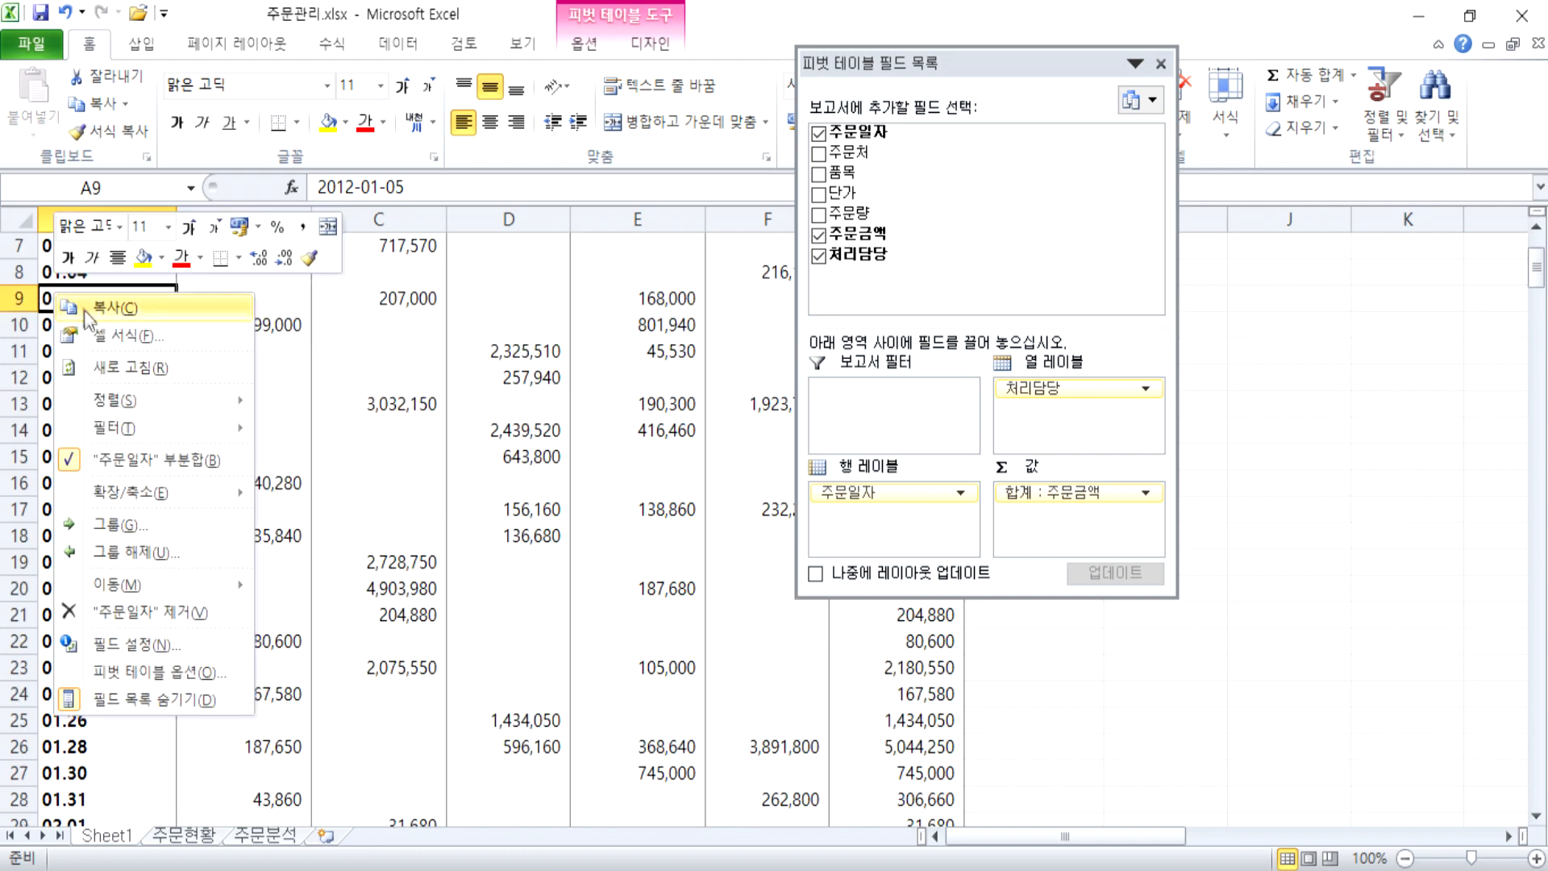
pyautogui.click(123, 523)
pyautogui.moveTo(161, 355); pyautogui.dragTo(491, 167)
pyautogui.click(368, 369)
pyautogui.click(374, 357)
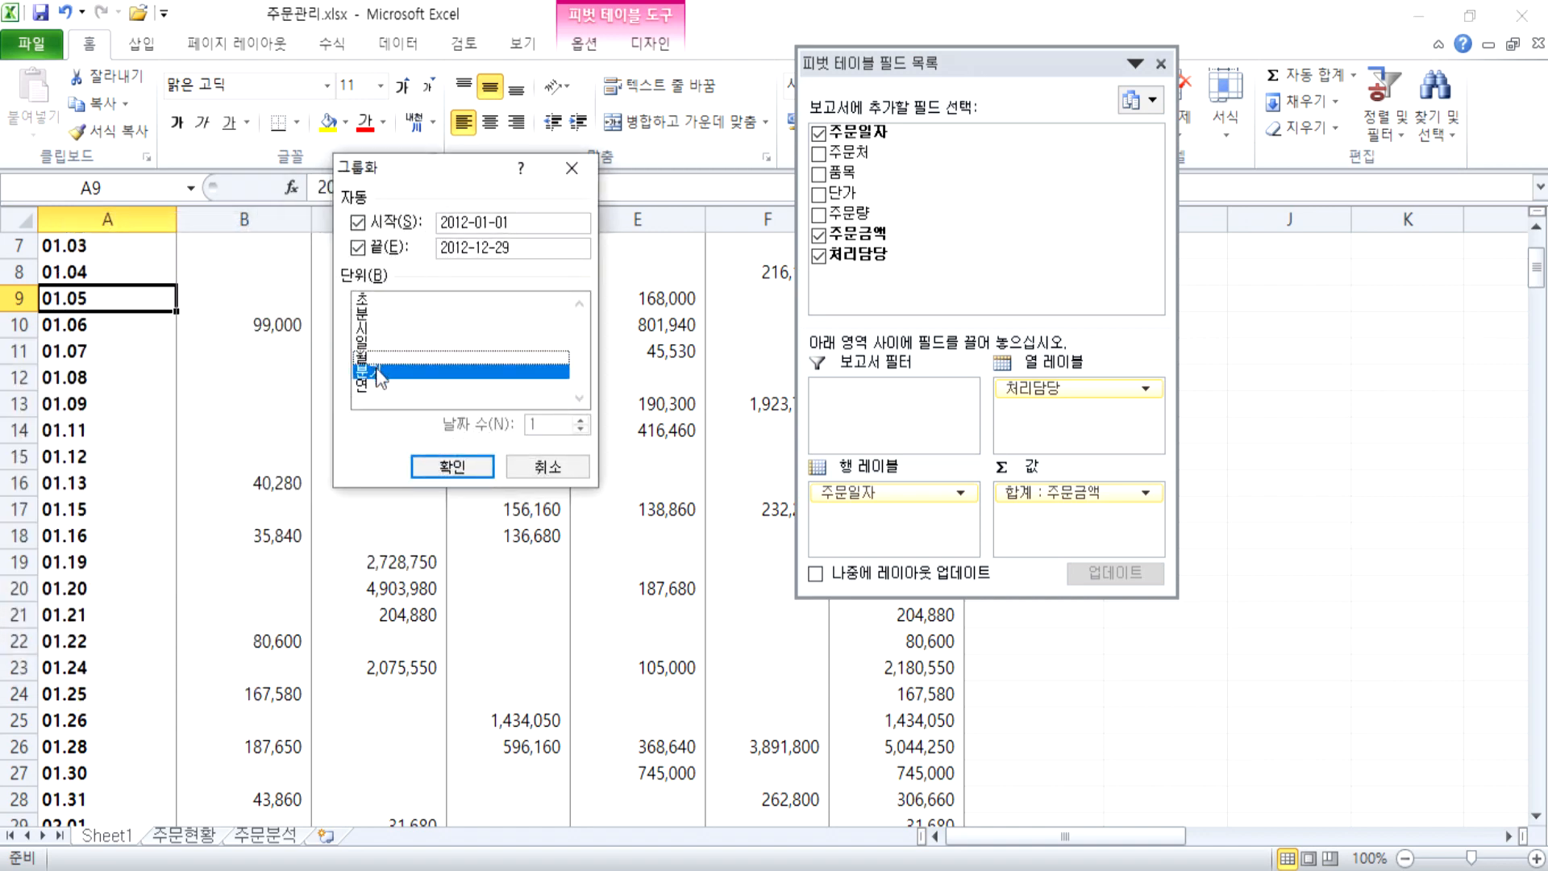
pyautogui.click(375, 369)
pyautogui.click(376, 357)
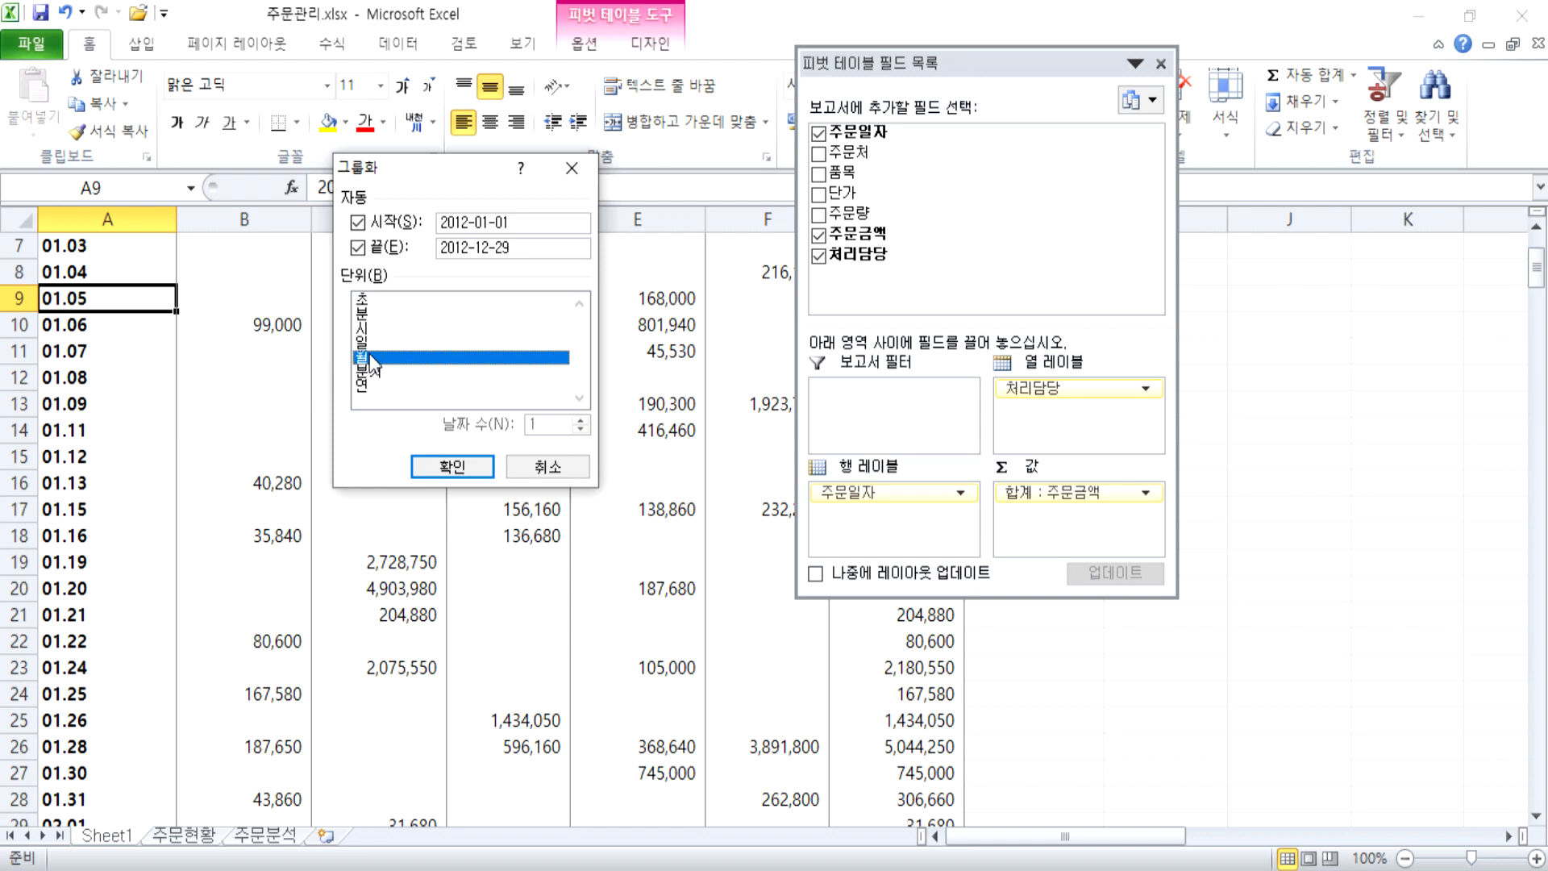
pyautogui.click(452, 467)
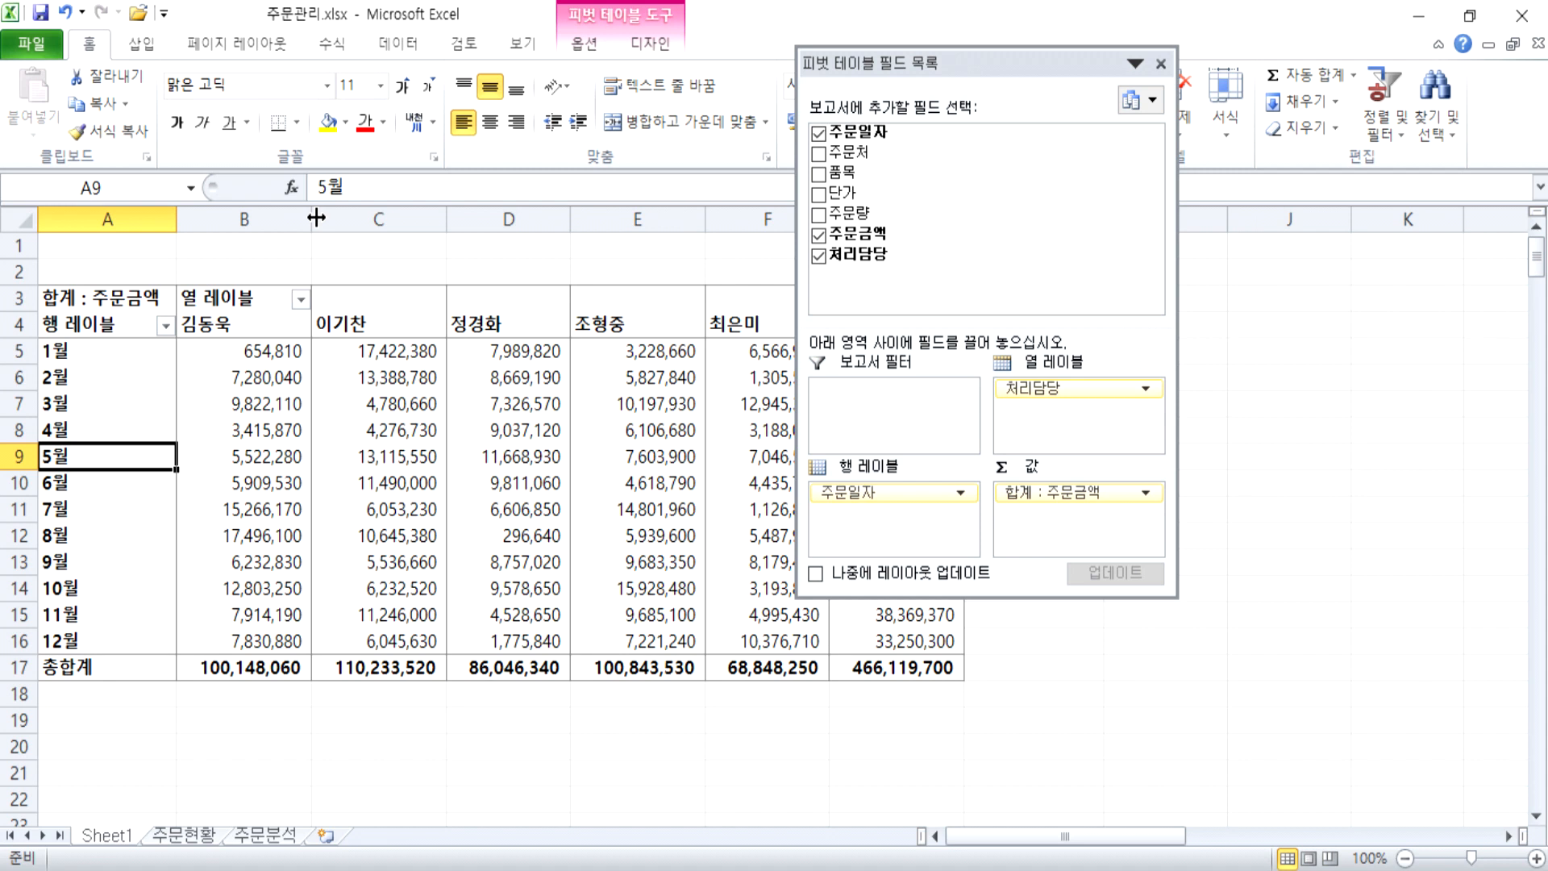
# Step: Compare the pivot table's 1월 row with the January source orders by selecting B5:H44 on 주문현황
pyautogui.click(81, 348)
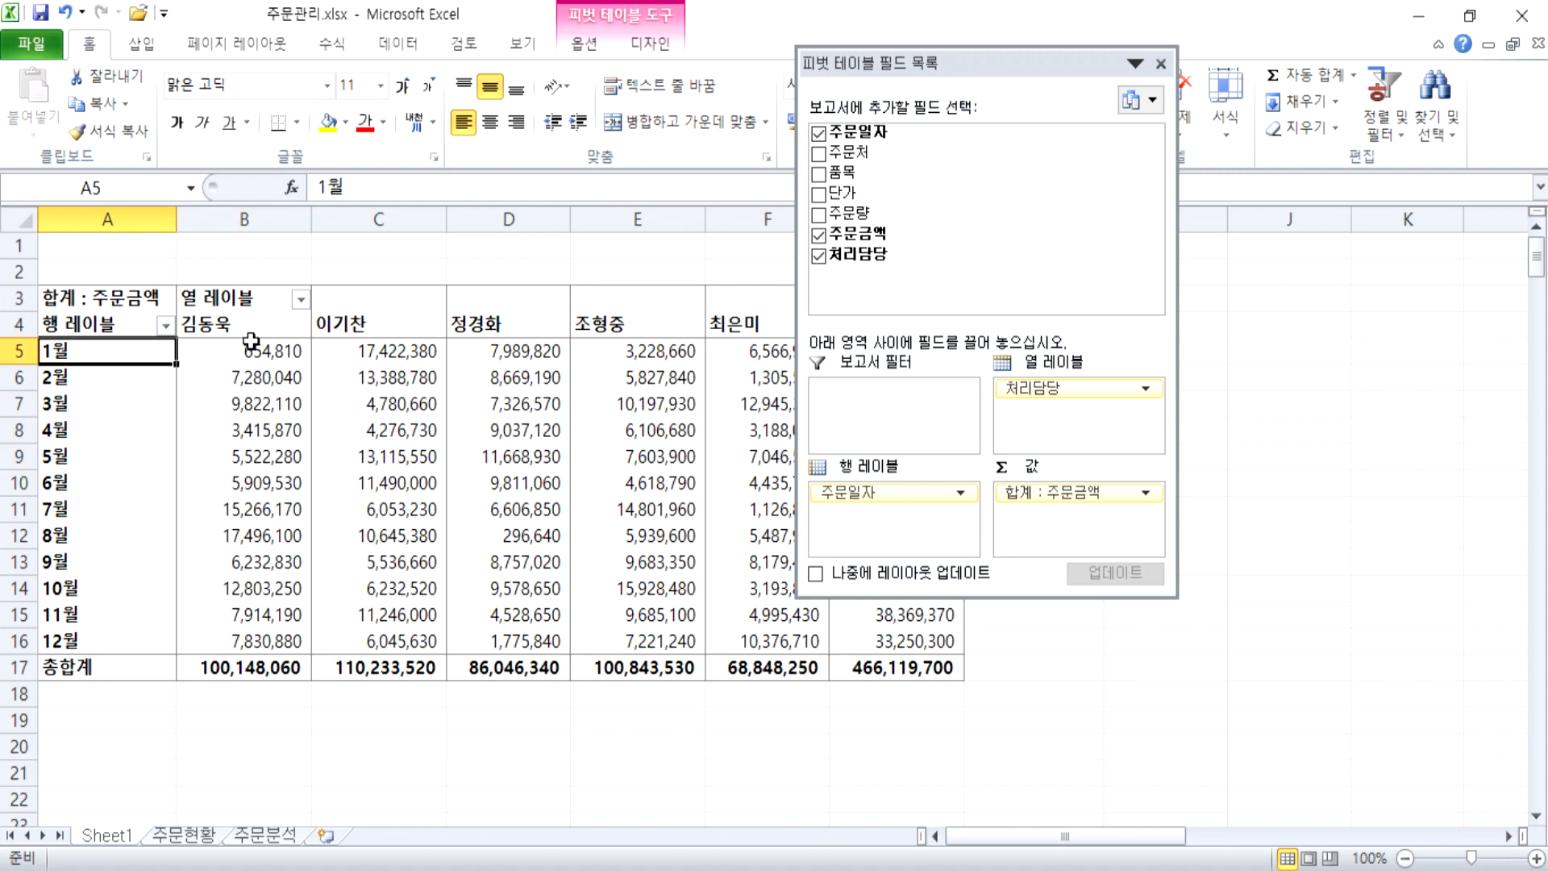
pyautogui.click(183, 835)
pyautogui.moveTo(144, 365); pyautogui.dragTo(162, 738)
pyautogui.scroll(-4, 167, 687)
pyautogui.scroll(-5, 167, 688)
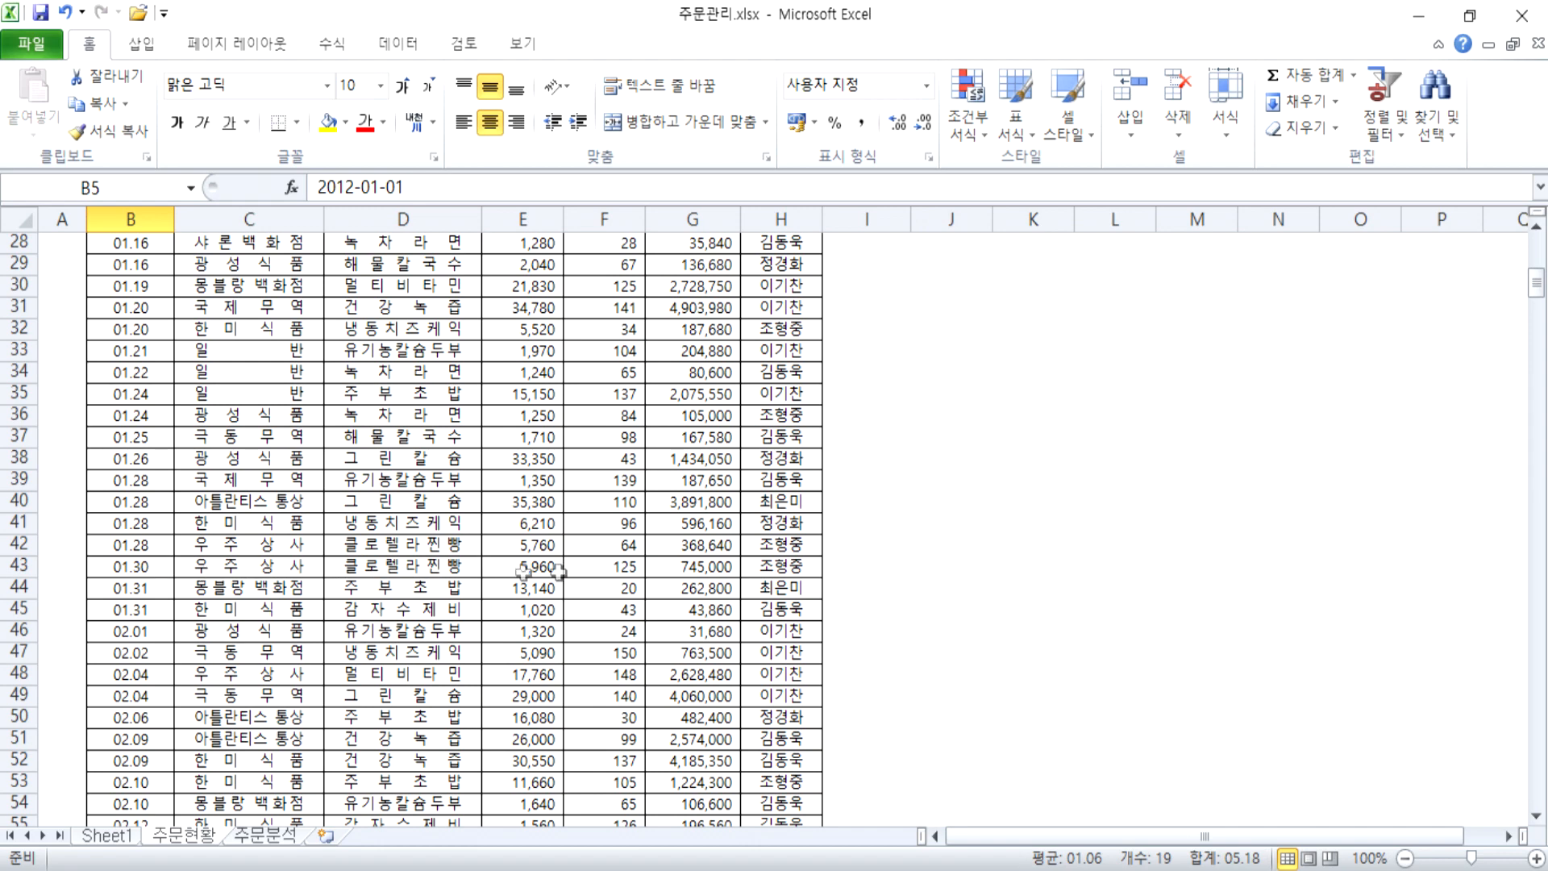
pyautogui.keyDown('shift'); pyautogui.click(778, 588); pyautogui.keyUp('shift')
pyautogui.scroll(1, 303, 640)
pyautogui.scroll(8, 303, 641)
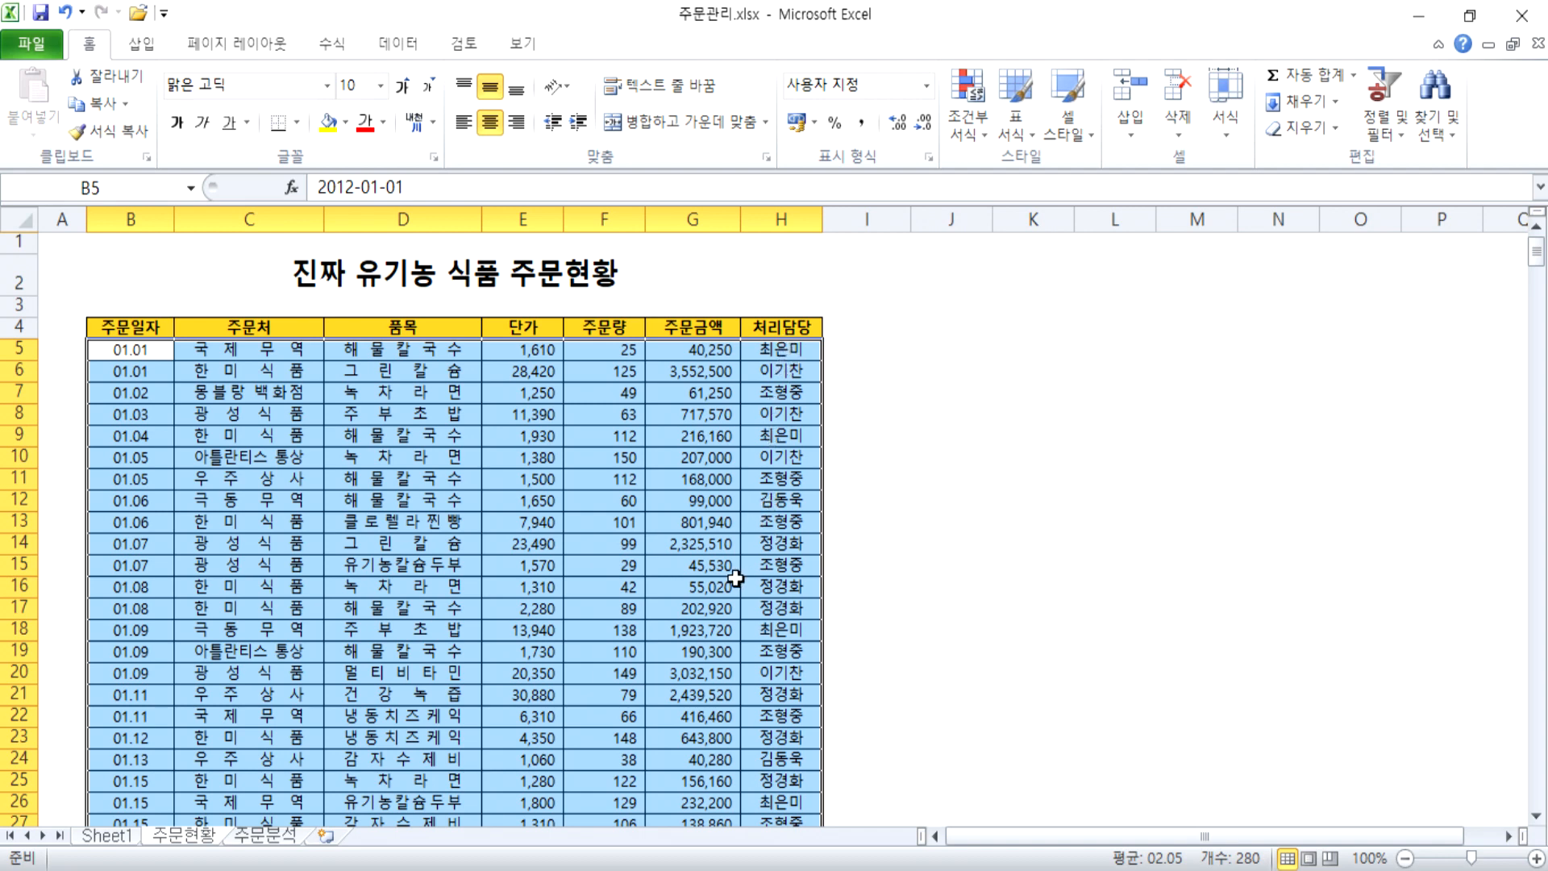
# Step: Check where the January orders end around row 44 of the order list on 주문현황
pyautogui.scroll(-4, 684, 471)
pyautogui.scroll(-4, 684, 472)
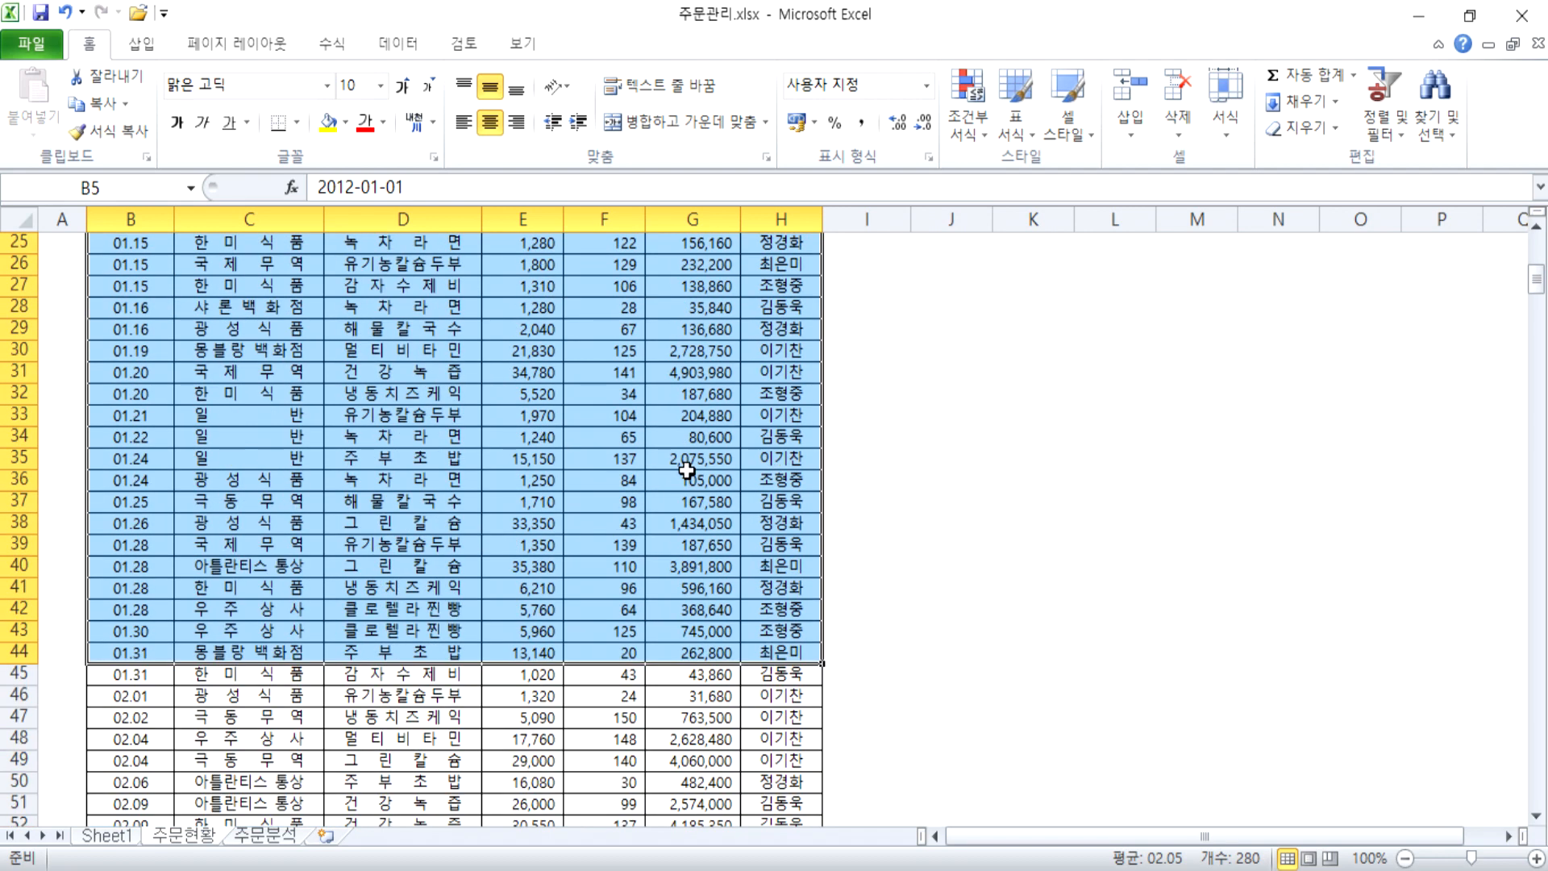
pyautogui.click(773, 653)
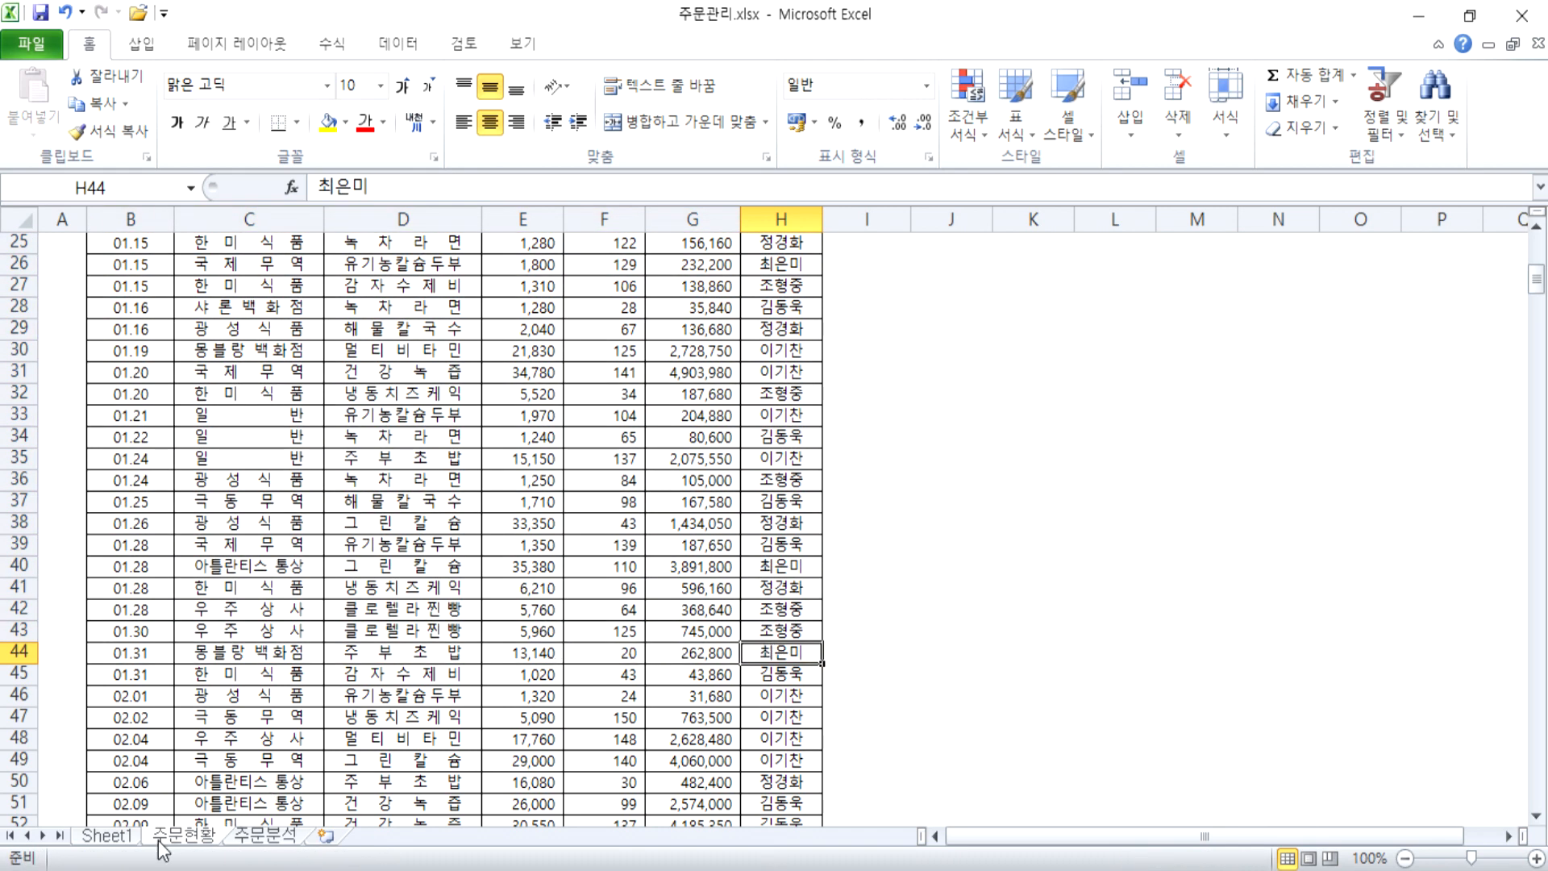
# Step: Return to the pivot table on Sheet1 and dock its floating field list back beside the sheet
pyautogui.click(129, 836)
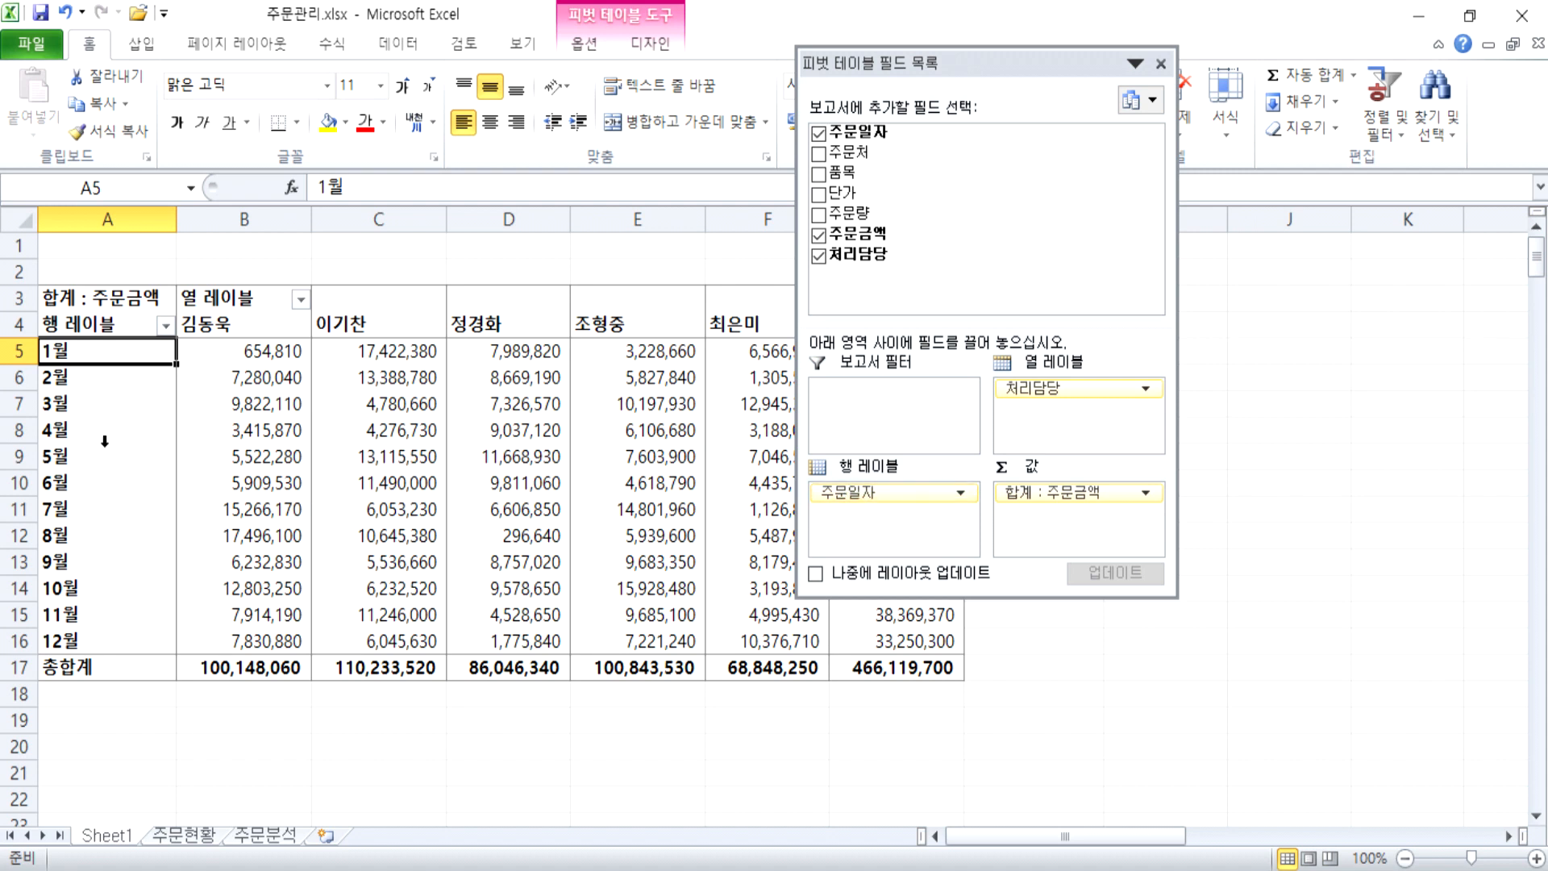
pyautogui.moveTo(971, 63); pyautogui.dragTo(1287, 200)
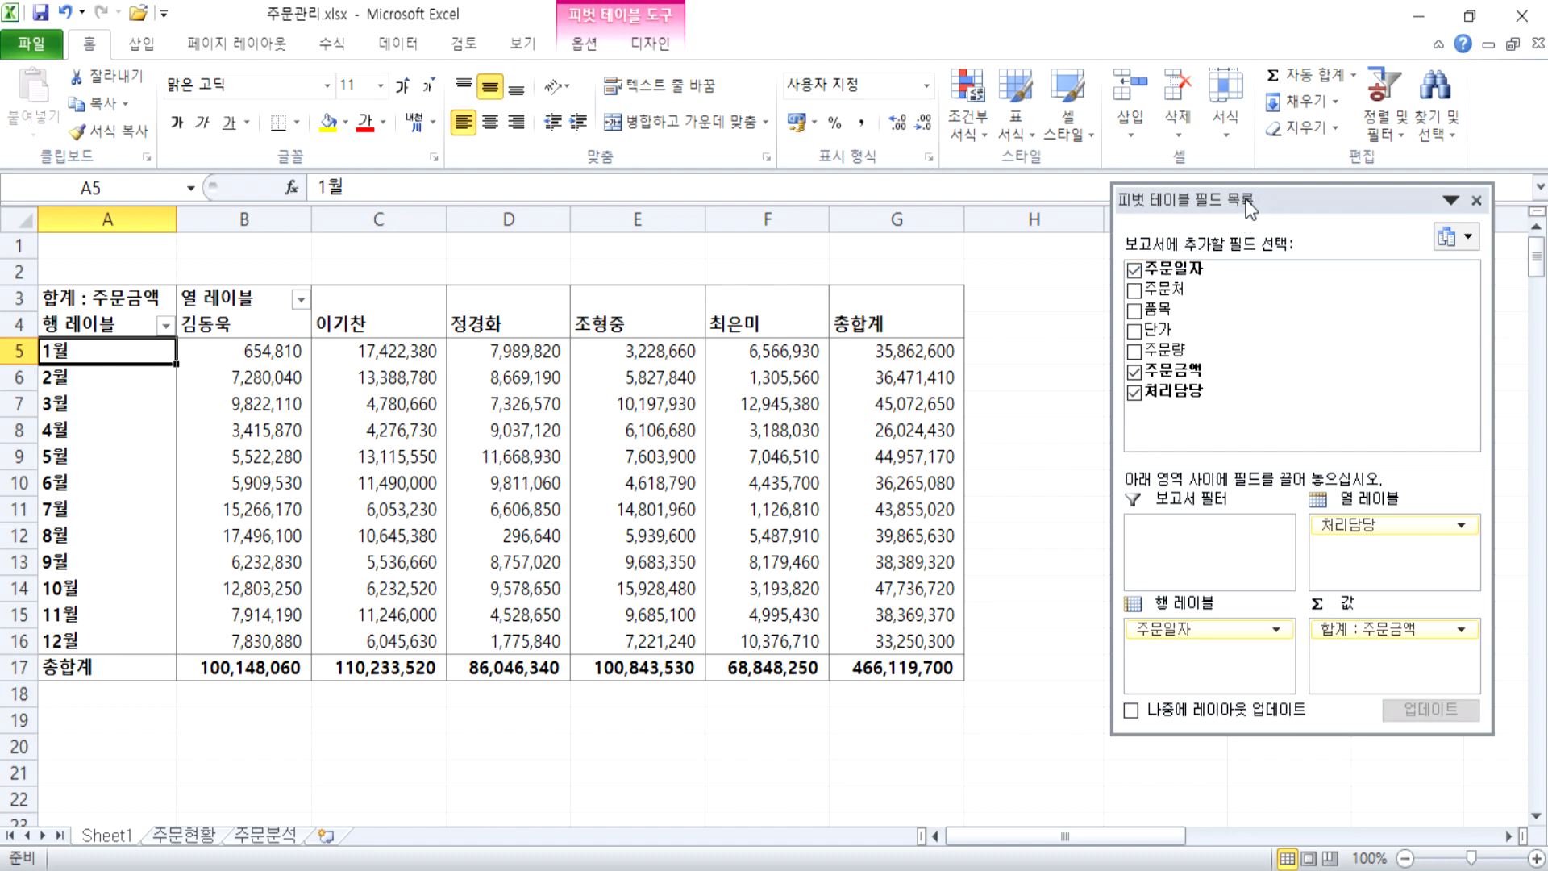
pyautogui.doubleClick(1246, 202)
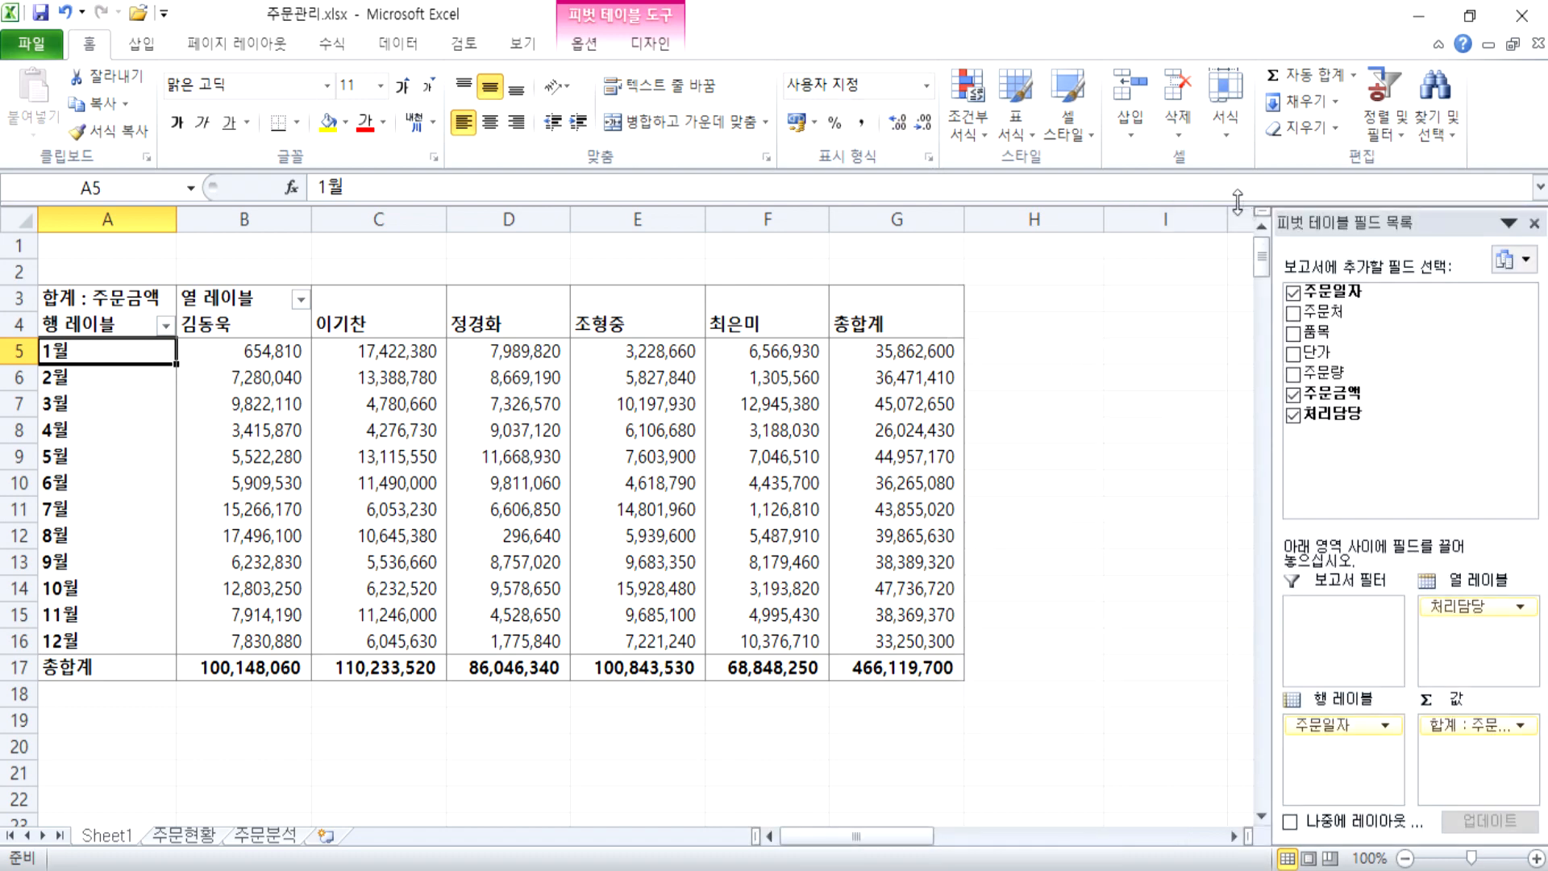
# Step: Insert slicers for 주문처 and 품목 for the pivot table
pyautogui.click(591, 40)
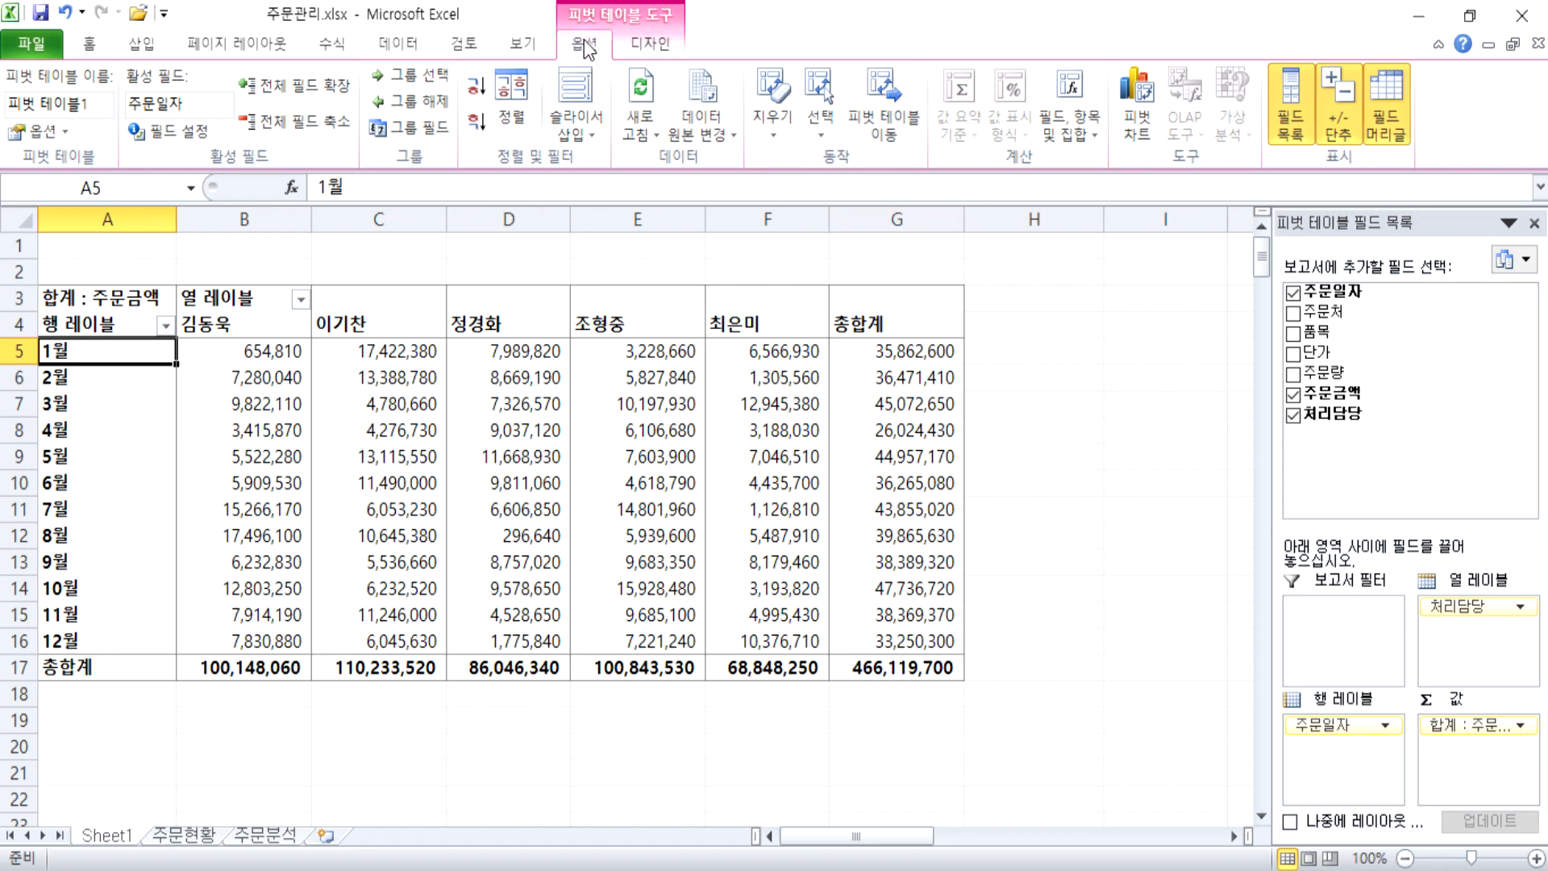
pyautogui.click(595, 142)
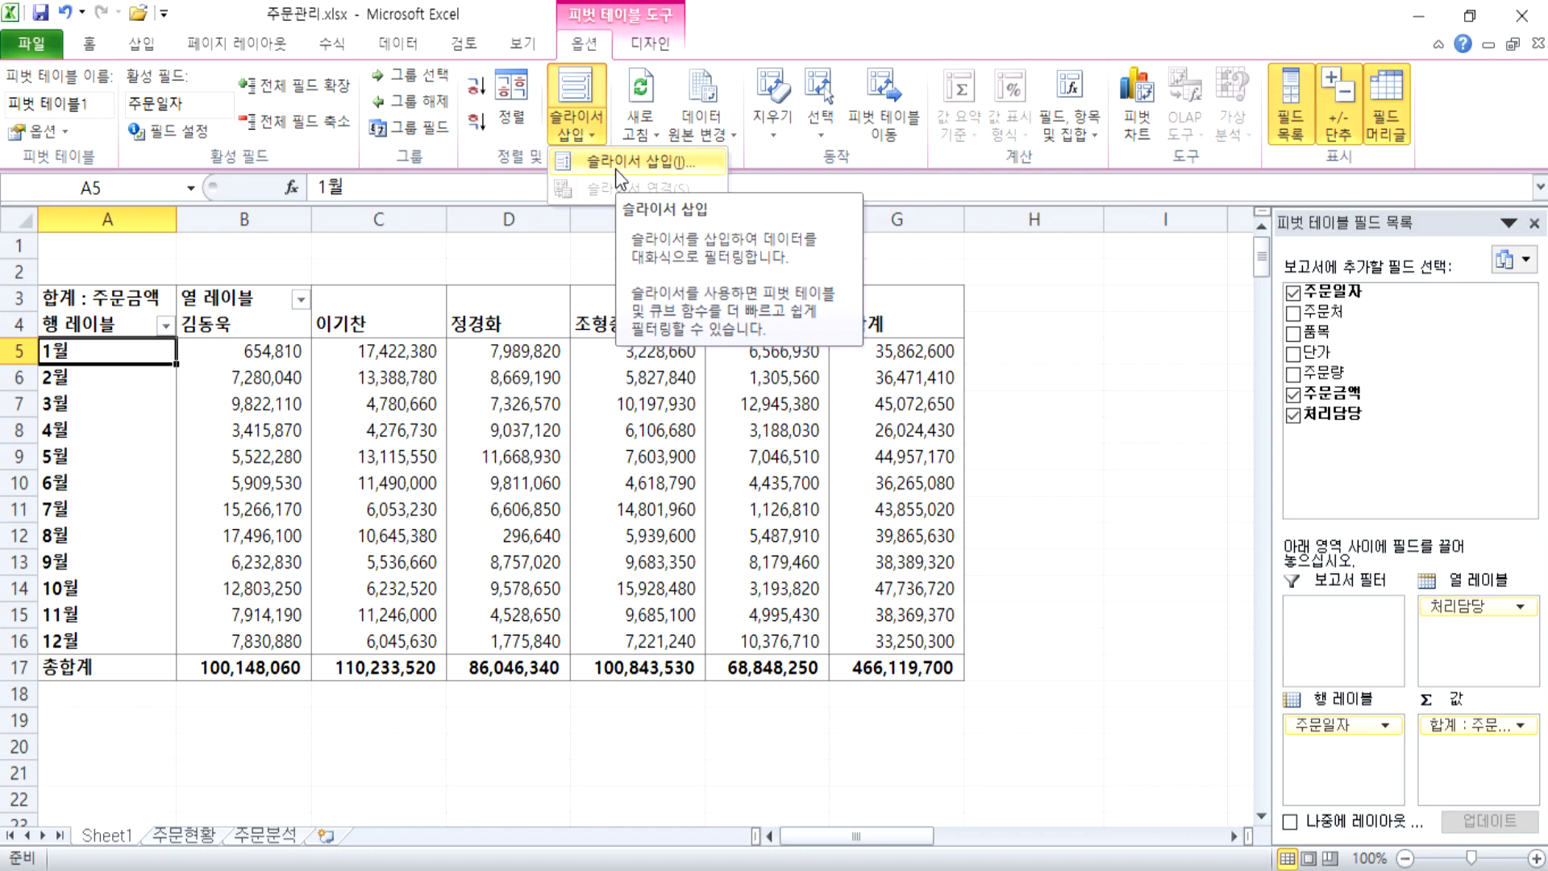
pyautogui.click(616, 164)
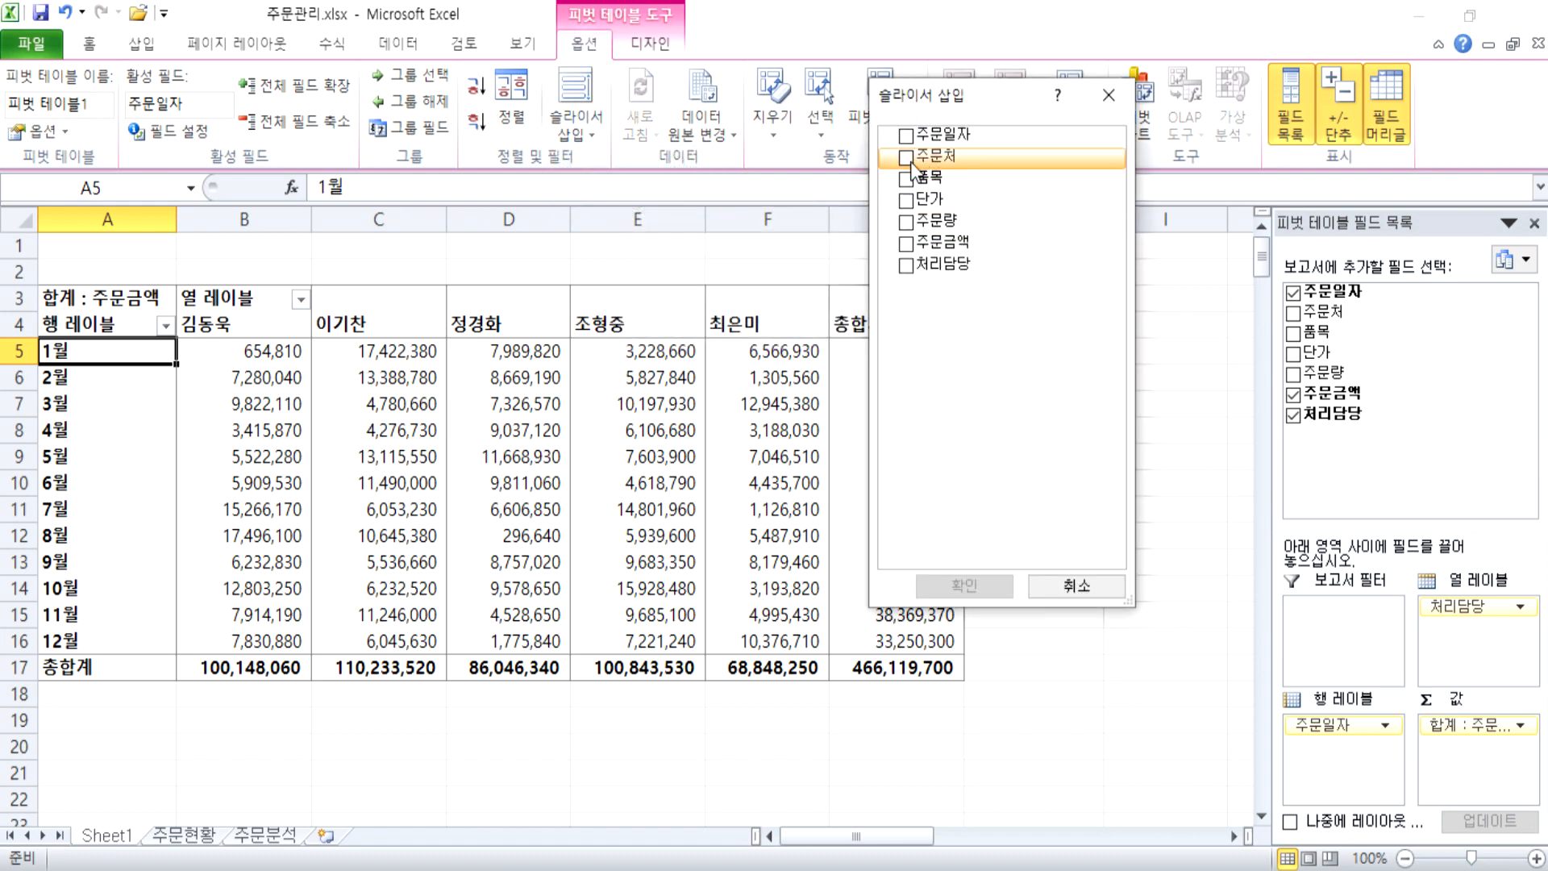
pyautogui.click(907, 160)
pyautogui.click(905, 181)
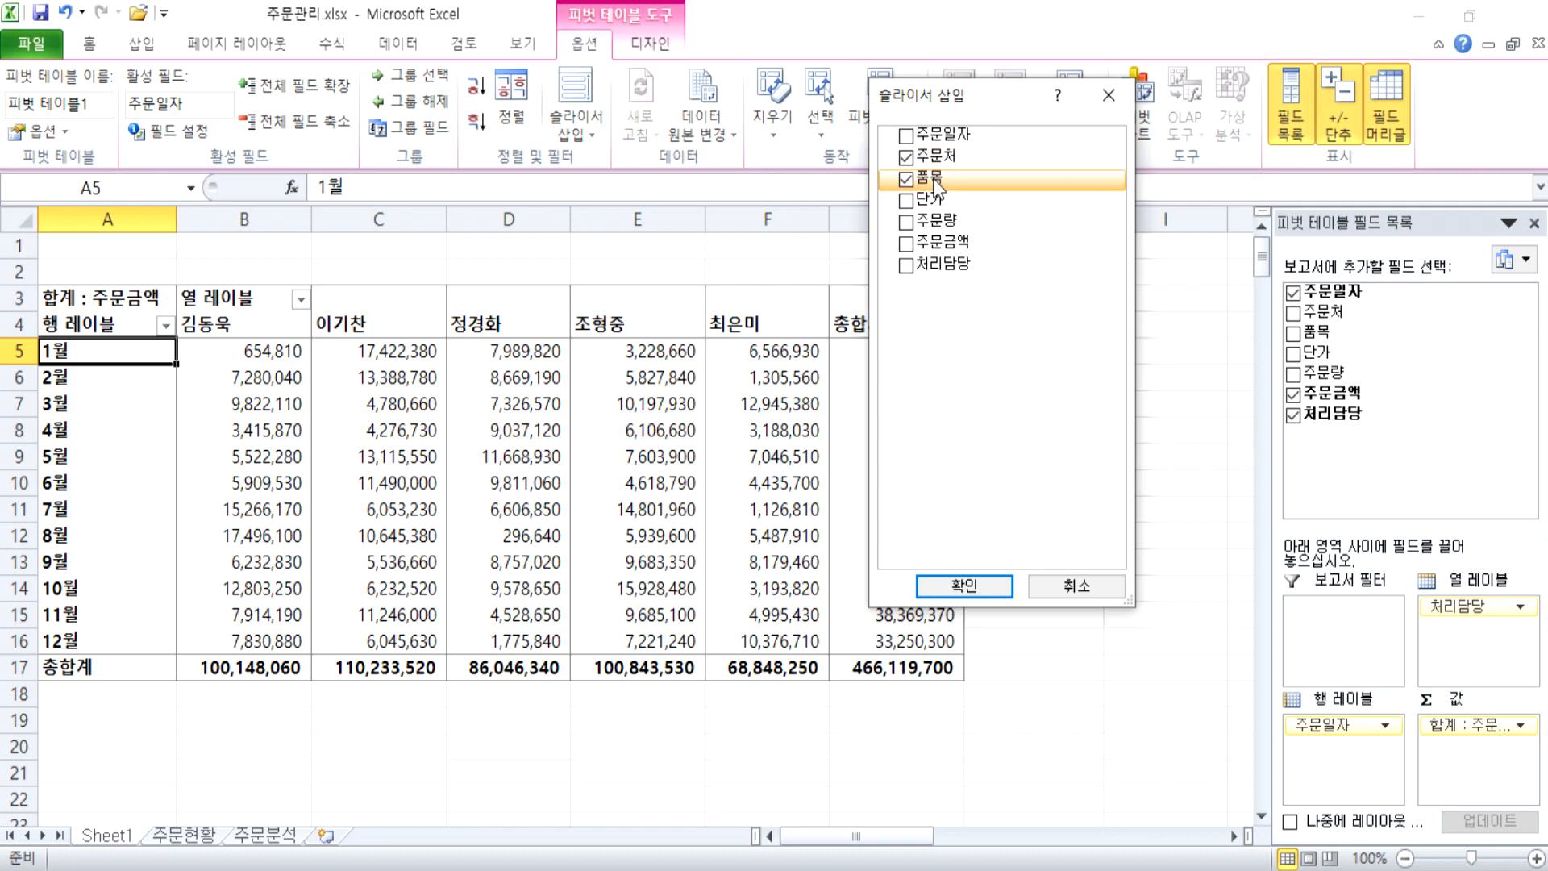
pyautogui.click(964, 585)
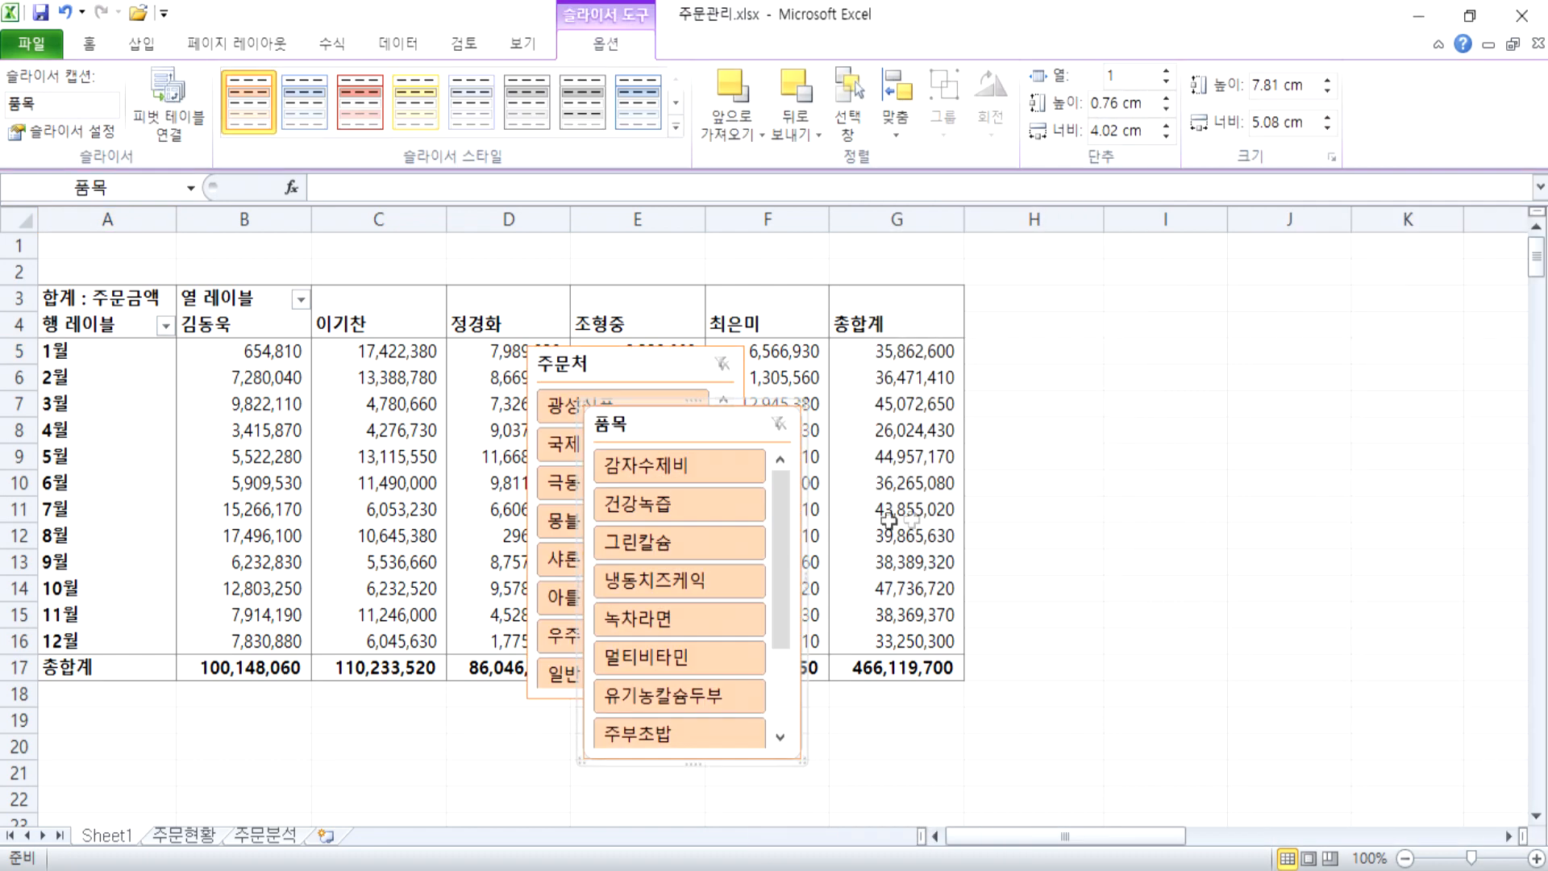
# Step: Move the 주문처 and 품목 slicers side by side off the pivot table, with 주문처 nearest to the table
pyautogui.moveTo(701, 434); pyautogui.dragTo(1290, 283)
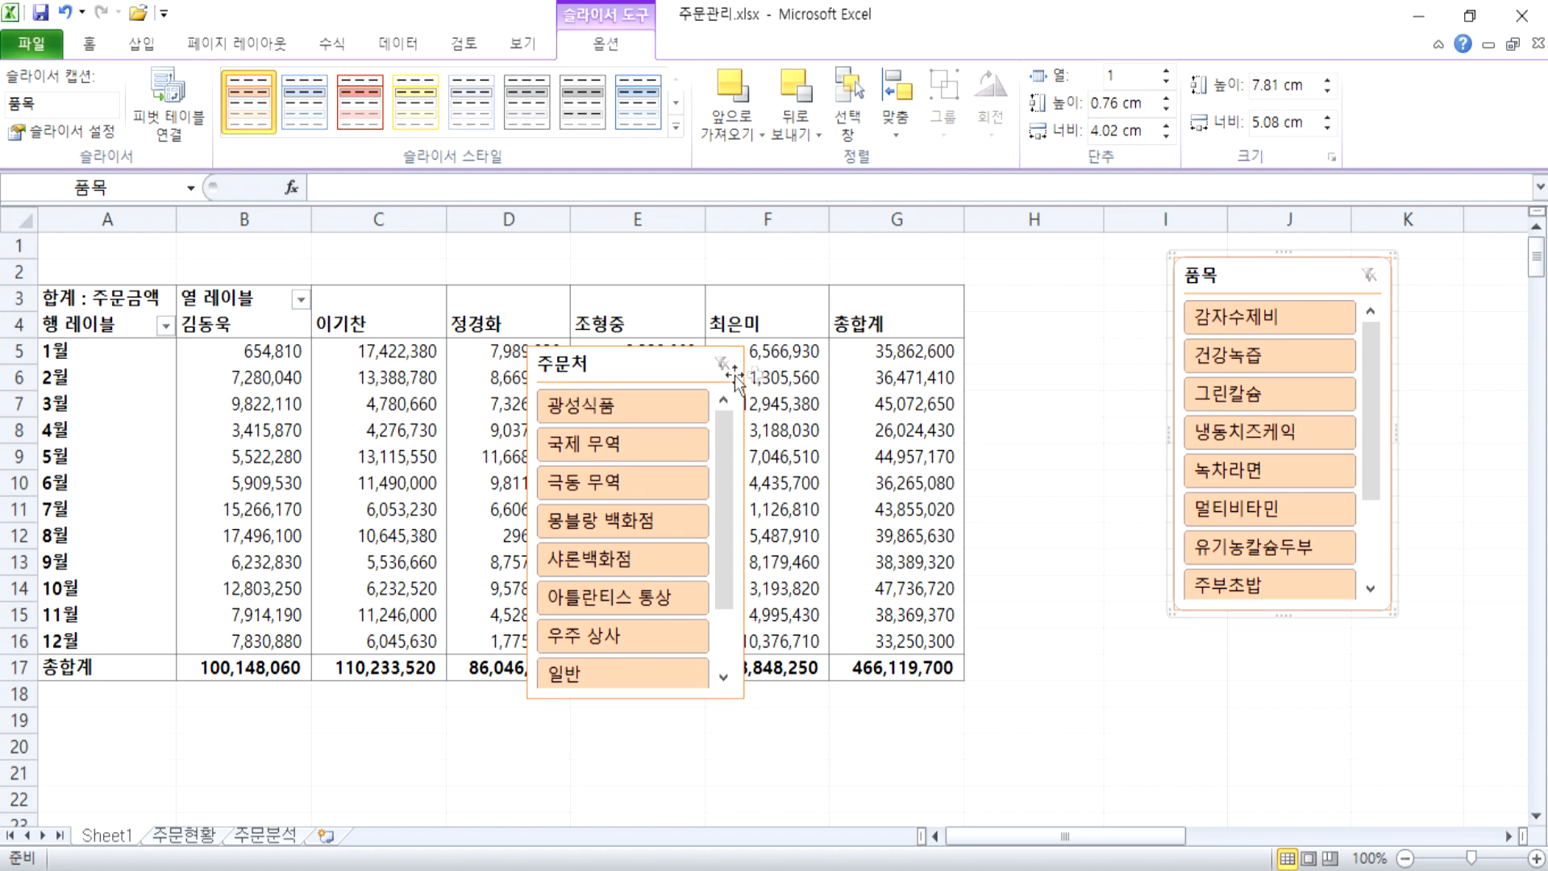
pyautogui.moveTo(662, 375); pyautogui.dragTo(1079, 286)
pyautogui.moveTo(1247, 289); pyautogui.dragTo(1306, 281)
pyautogui.moveTo(1086, 279); pyautogui.dragTo(1130, 273)
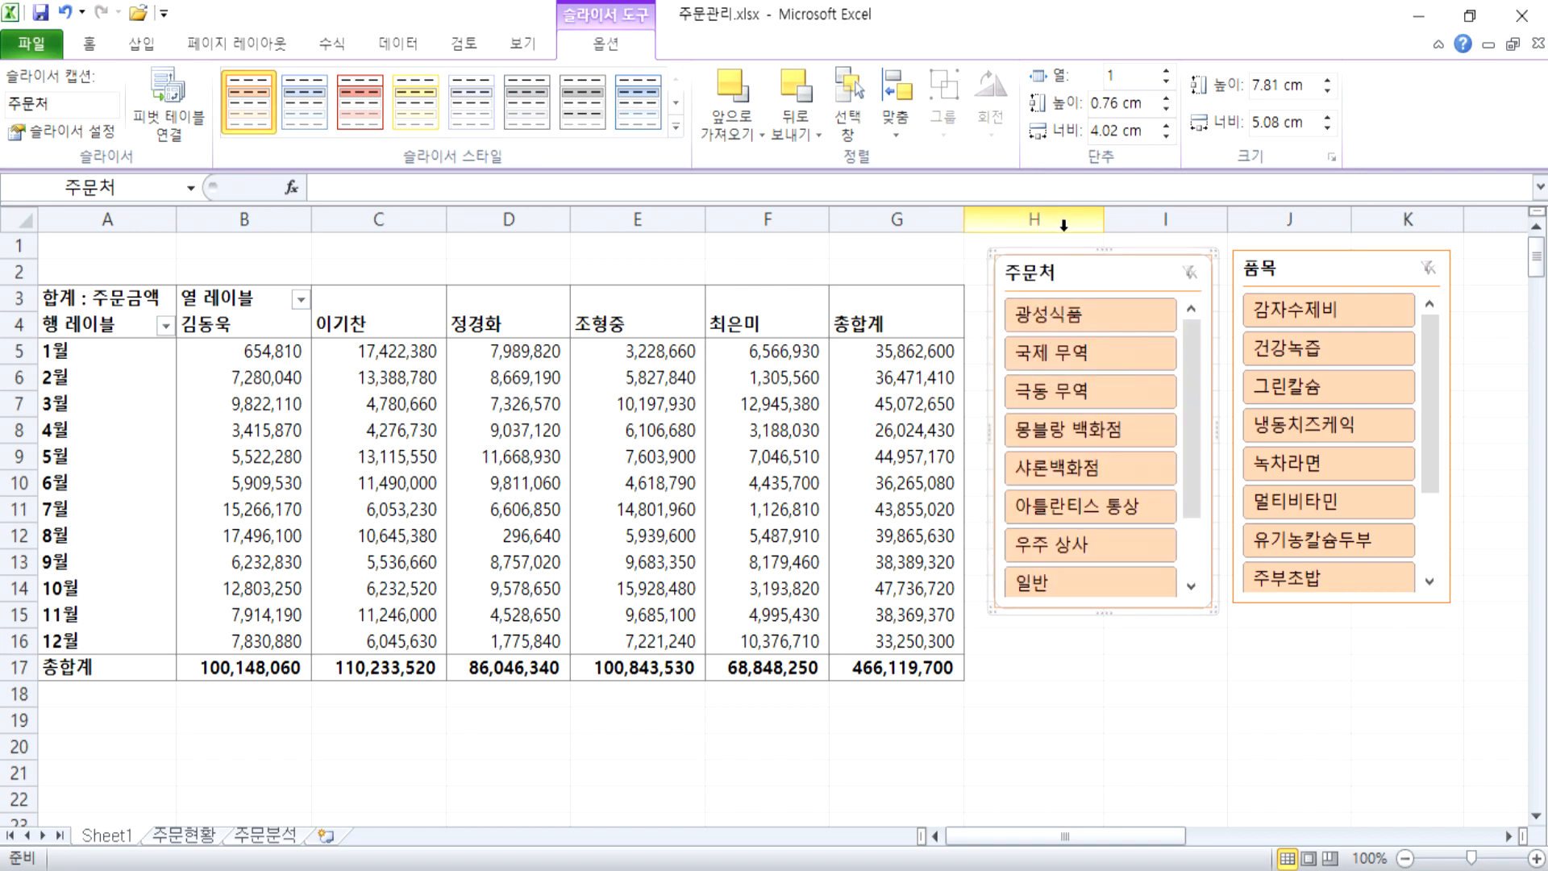
# Step: Resize the 주문처 slicer to about 9.21 × 4.87 cm and the 품목 slicer to about 9.98 × 5.11 cm
pyautogui.moveTo(1210, 619); pyautogui.dragTo(1203, 674)
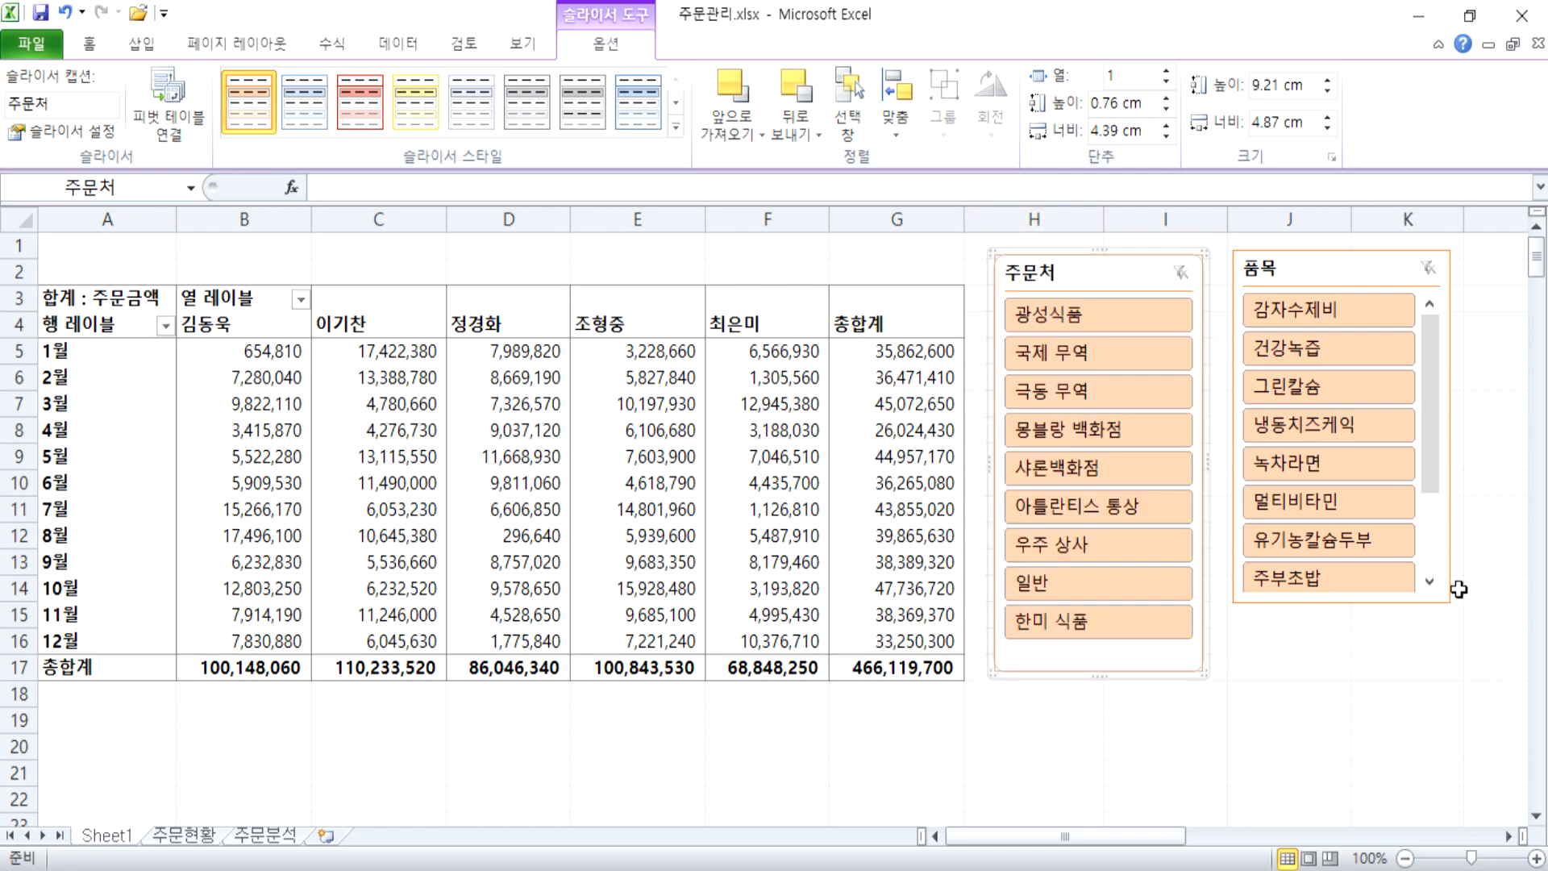
pyautogui.click(1440, 601)
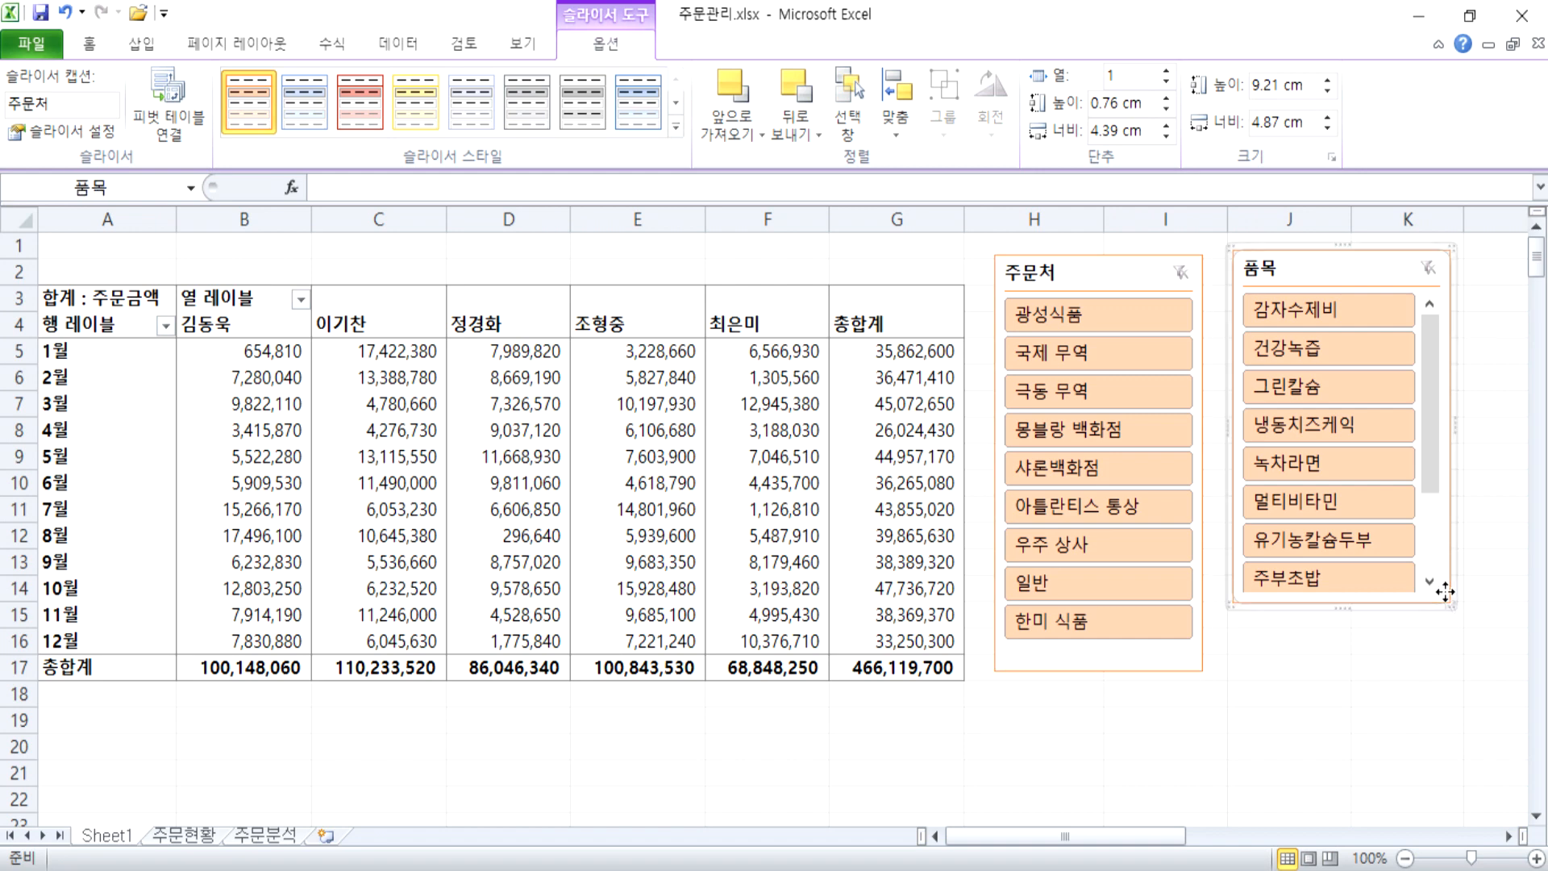
pyautogui.moveTo(1449, 603); pyautogui.dragTo(1451, 703)
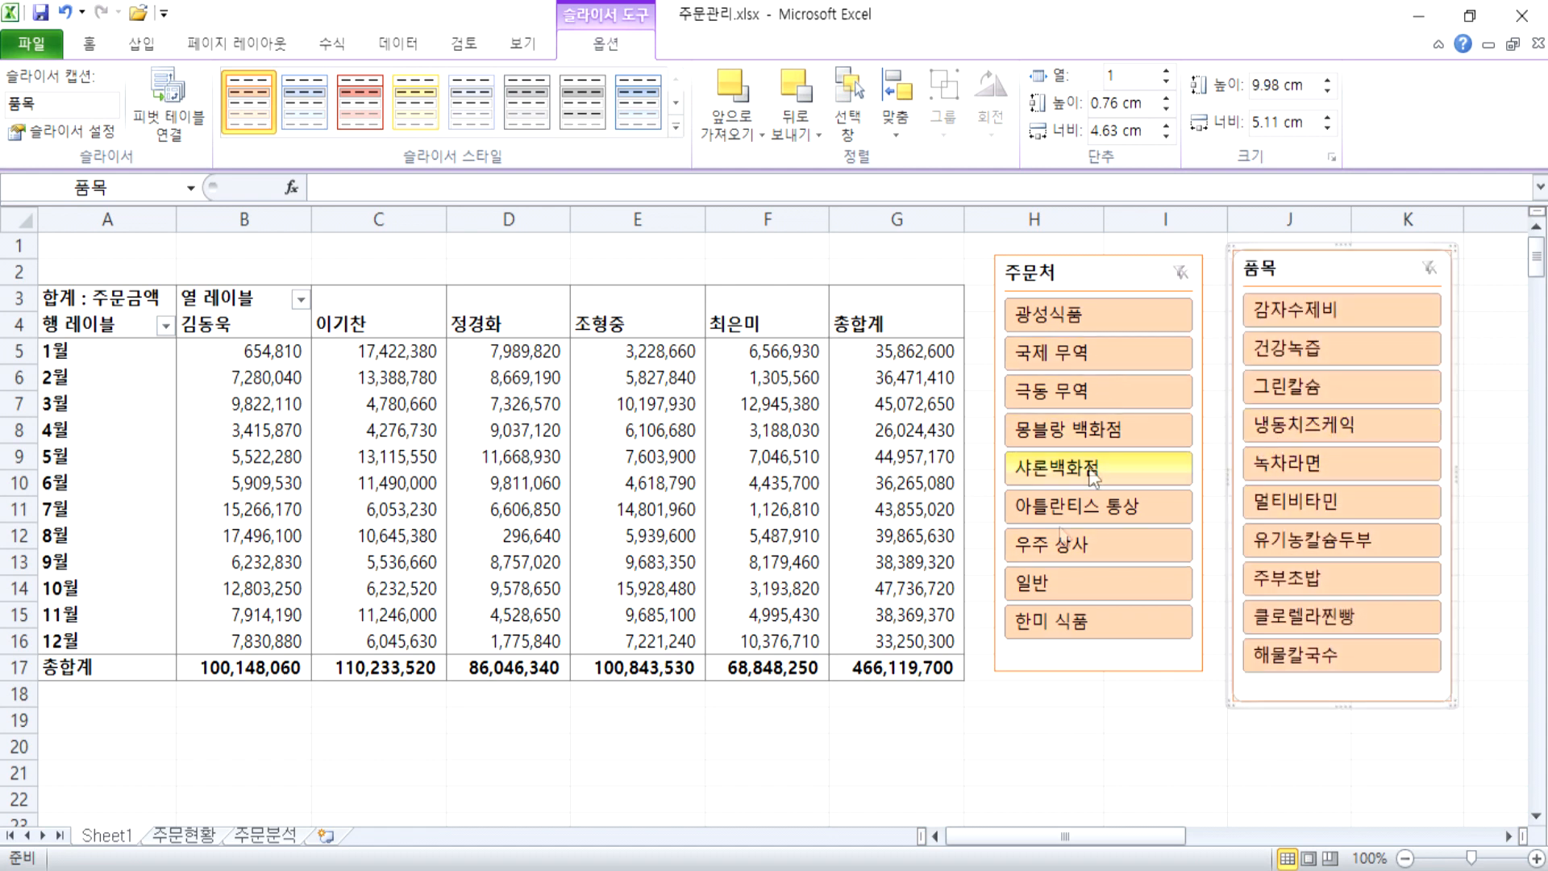
# Step: Try the red style on the 주문처 slicer and settle on the yellow style
pyautogui.moveTo(620, 536)
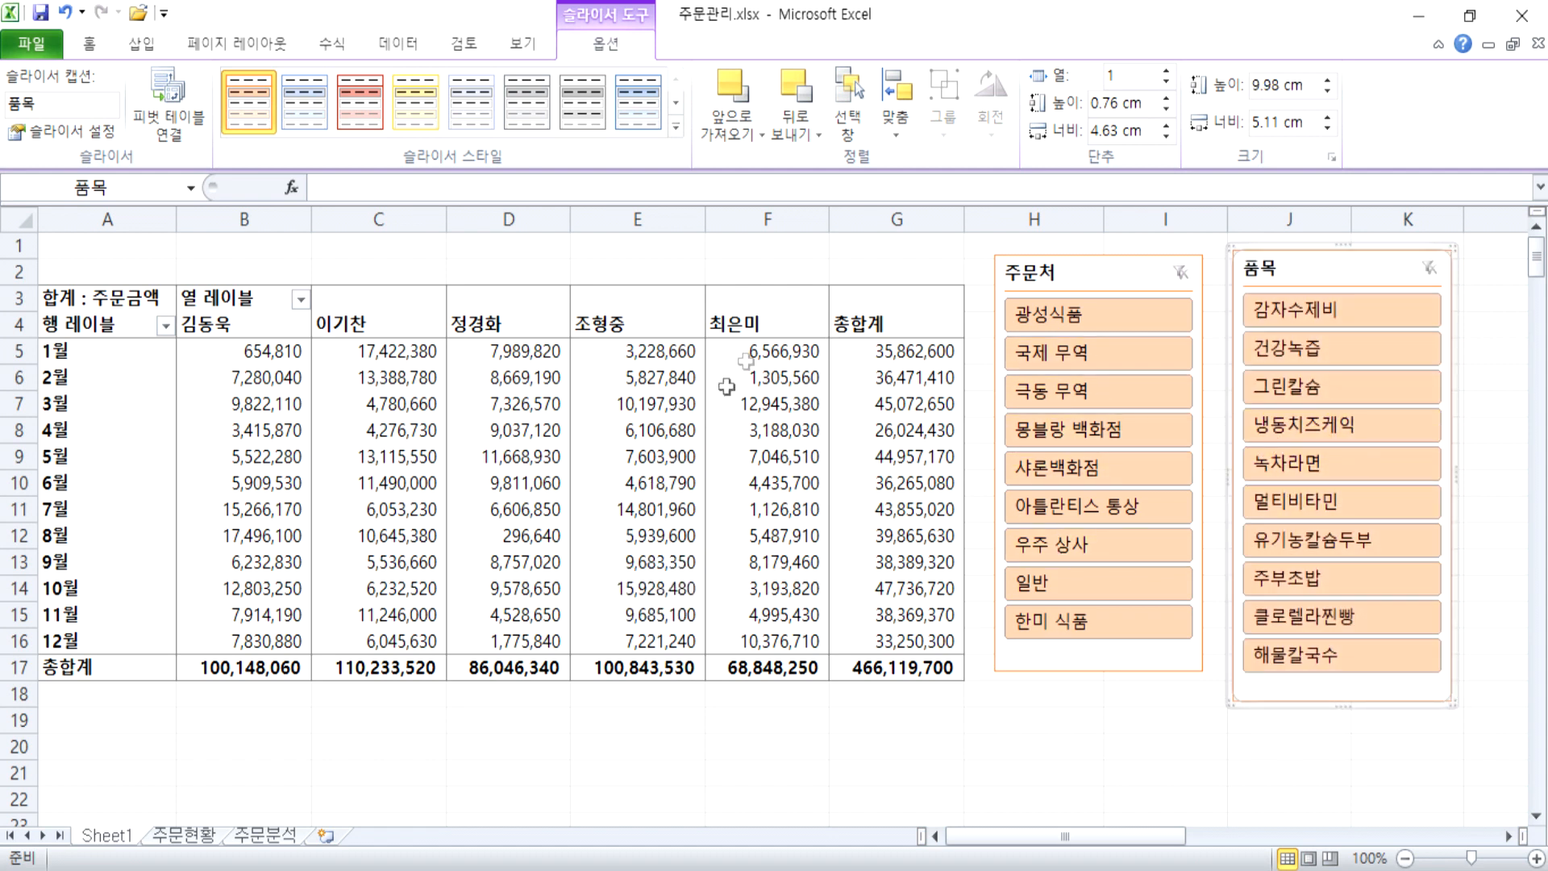
pyautogui.click(977, 251)
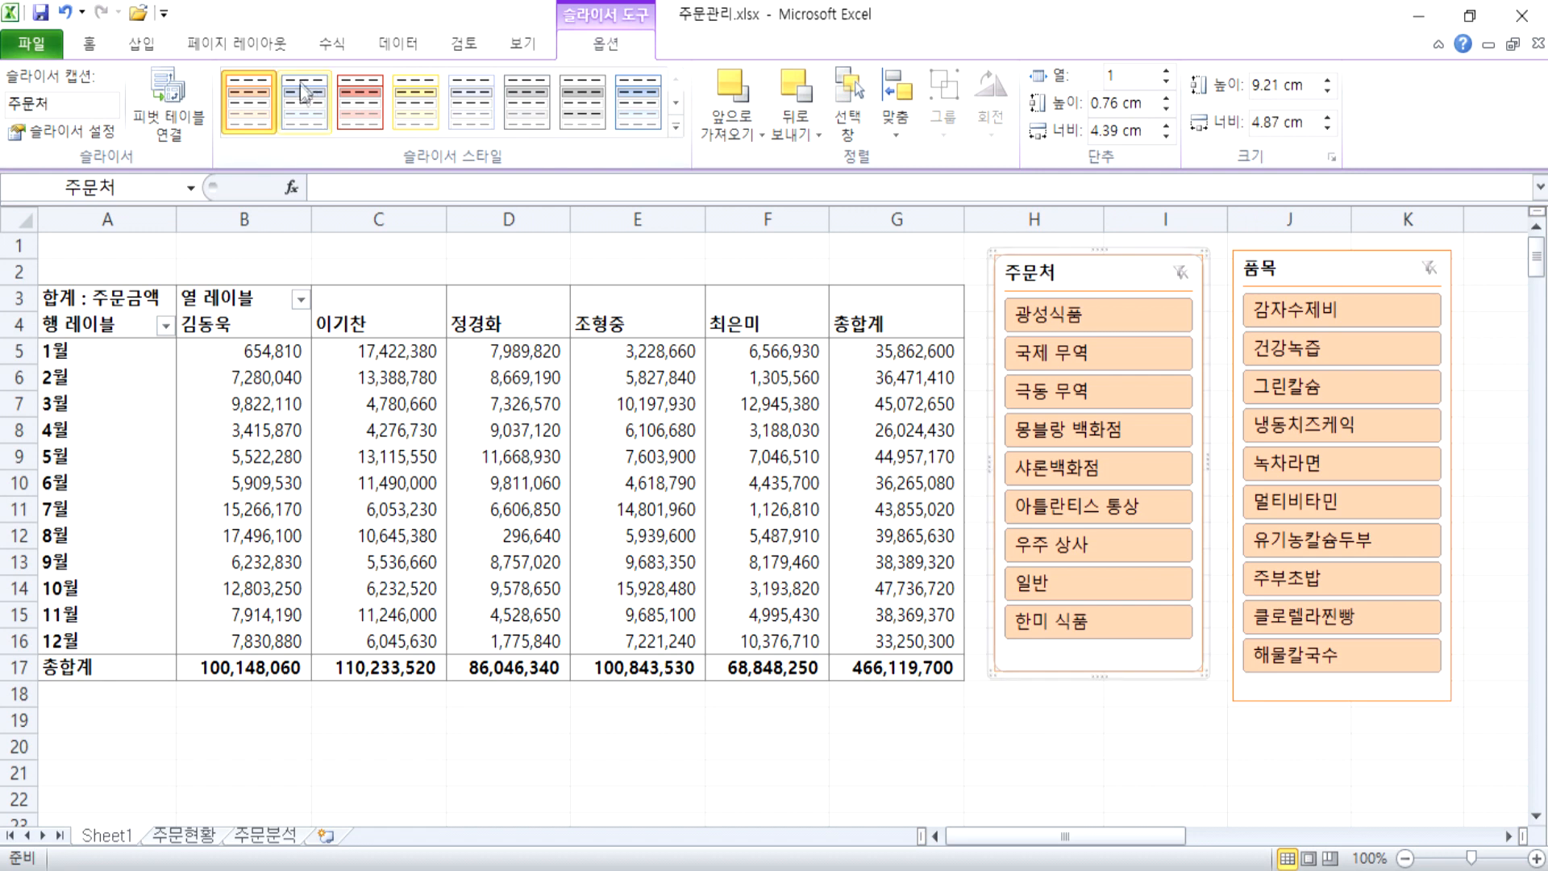
pyautogui.click(419, 109)
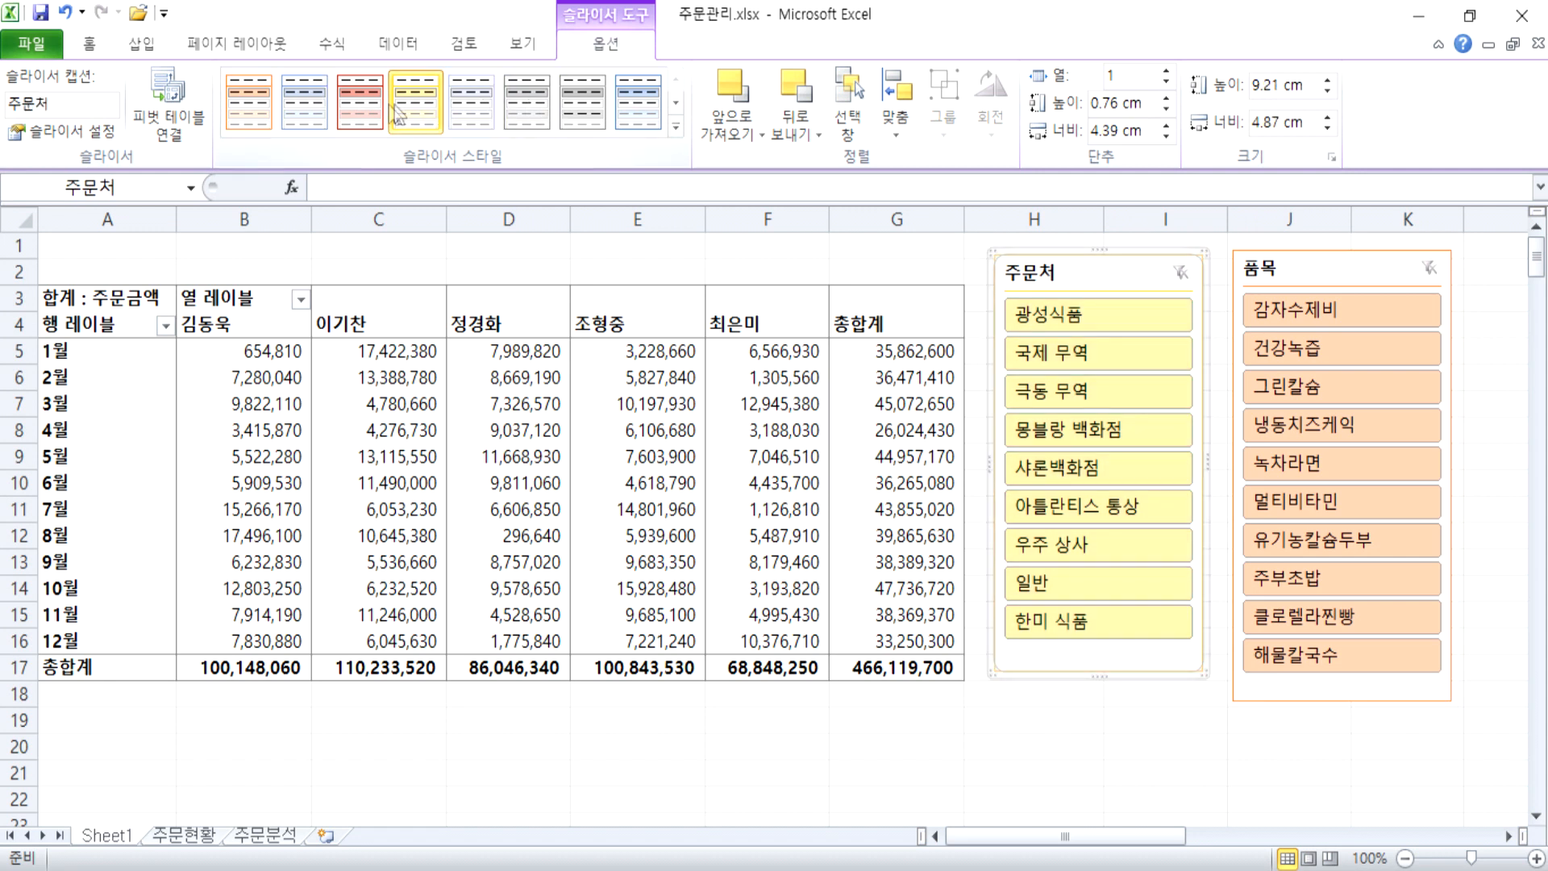
pyautogui.click(359, 100)
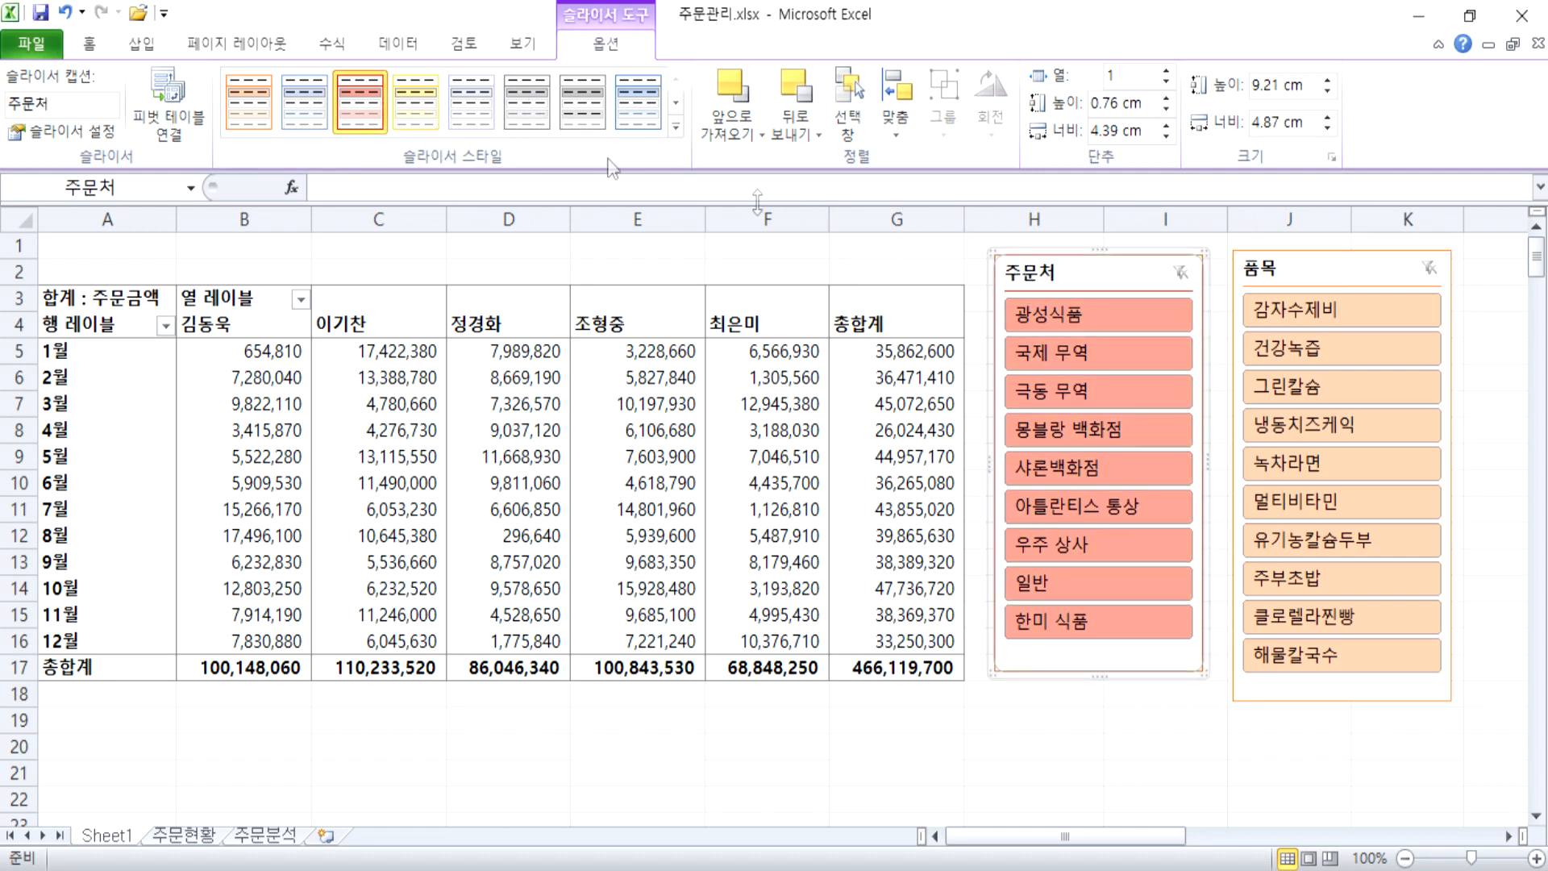
pyautogui.click(416, 101)
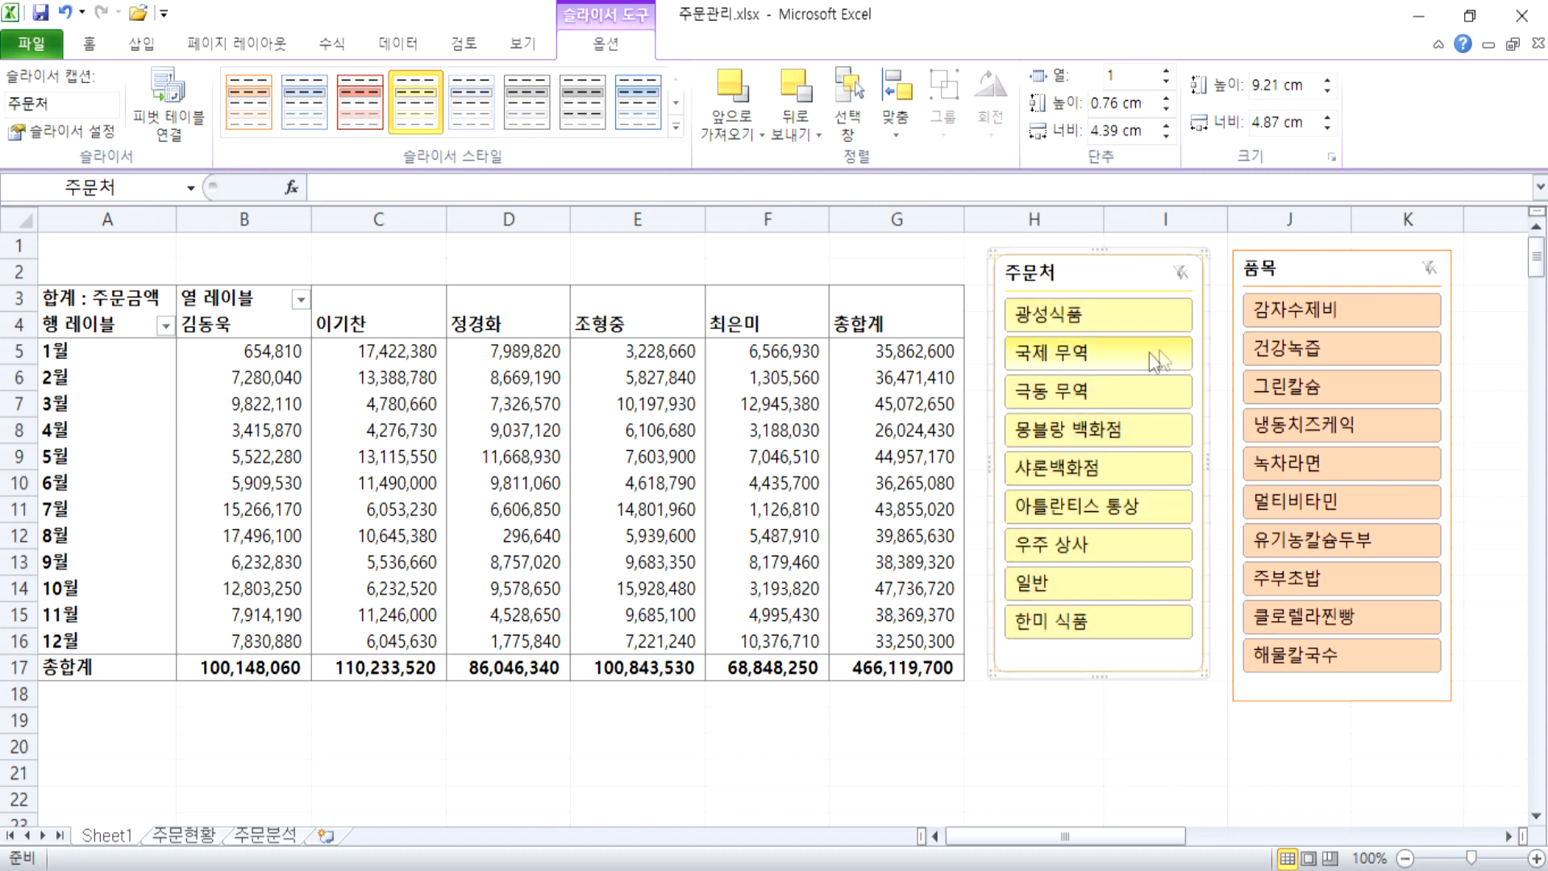
# Step: Review the unfiltered pivot values by selecting B5:G16, and leave the selection on H2 outside the table
pyautogui.click(578, 378)
pyautogui.moveTo(242, 354); pyautogui.dragTo(939, 635)
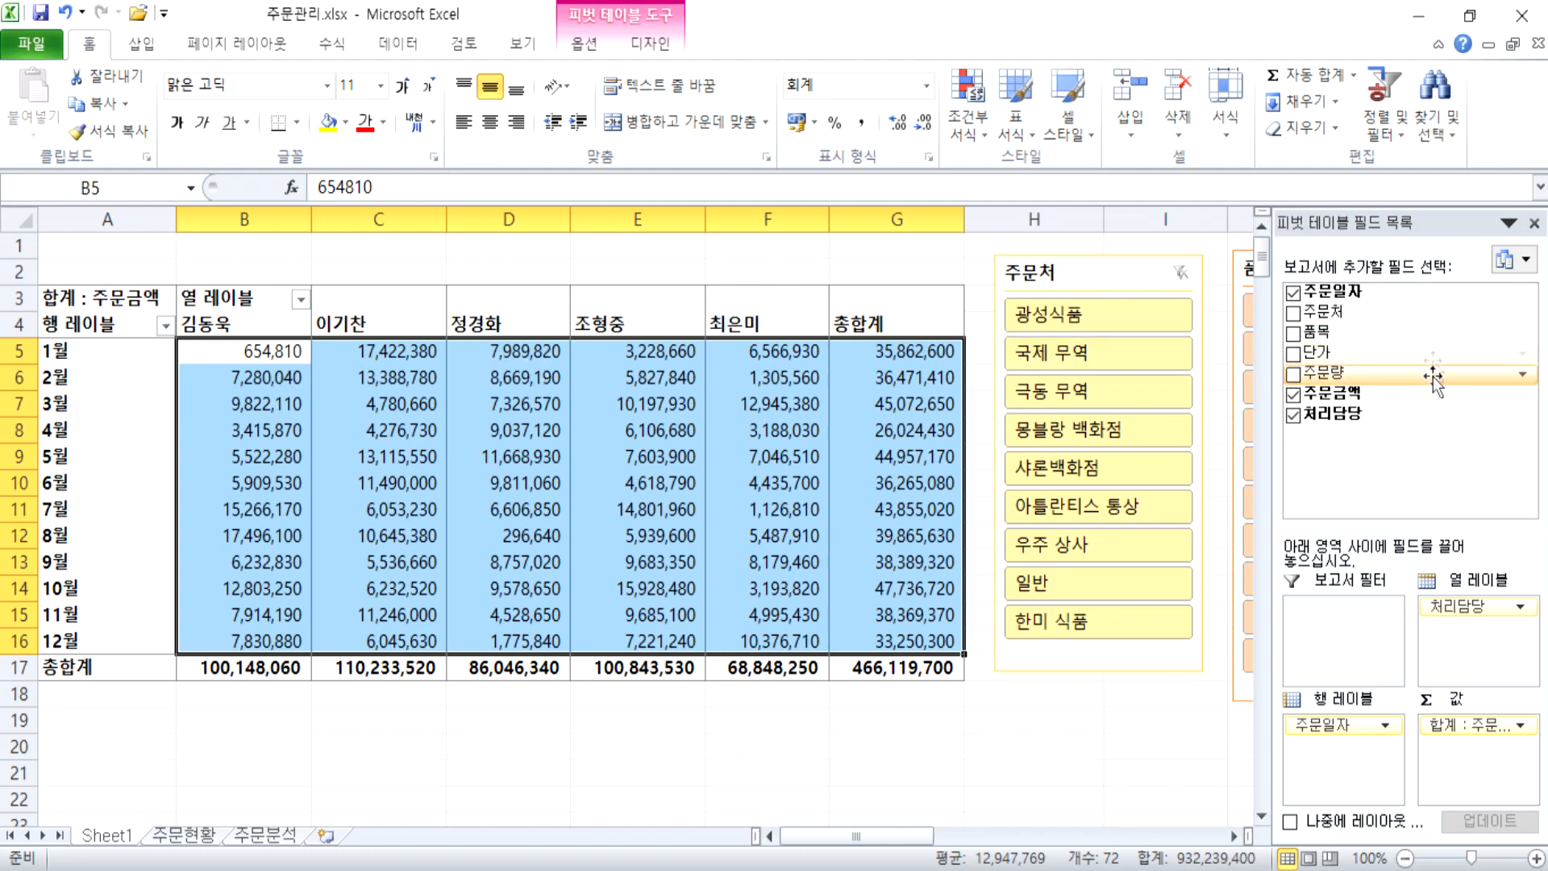
pyautogui.click(684, 402)
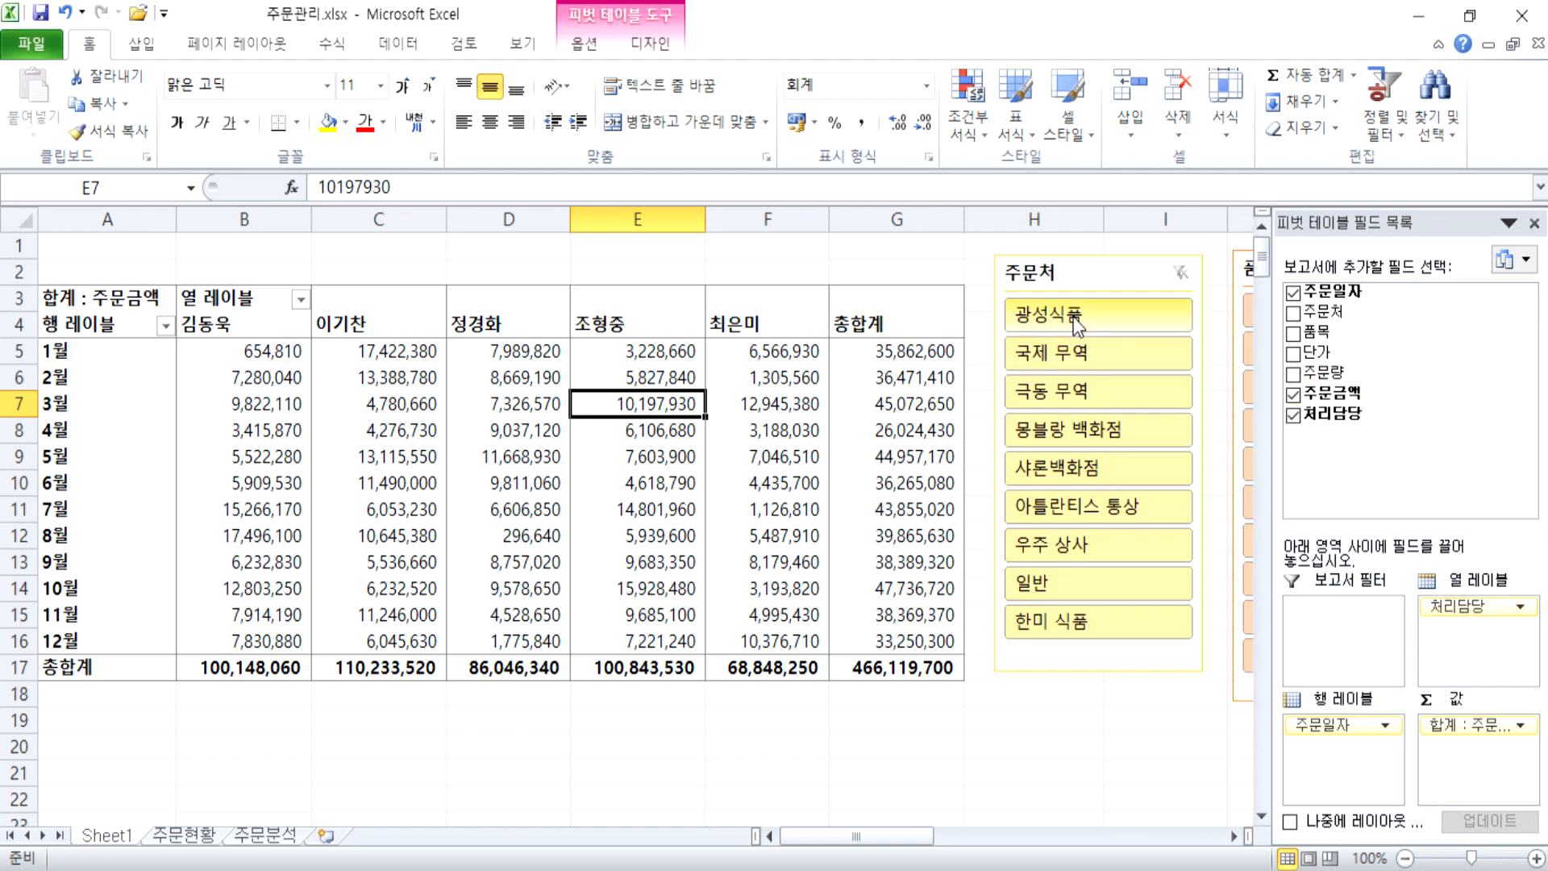
pyautogui.click(974, 269)
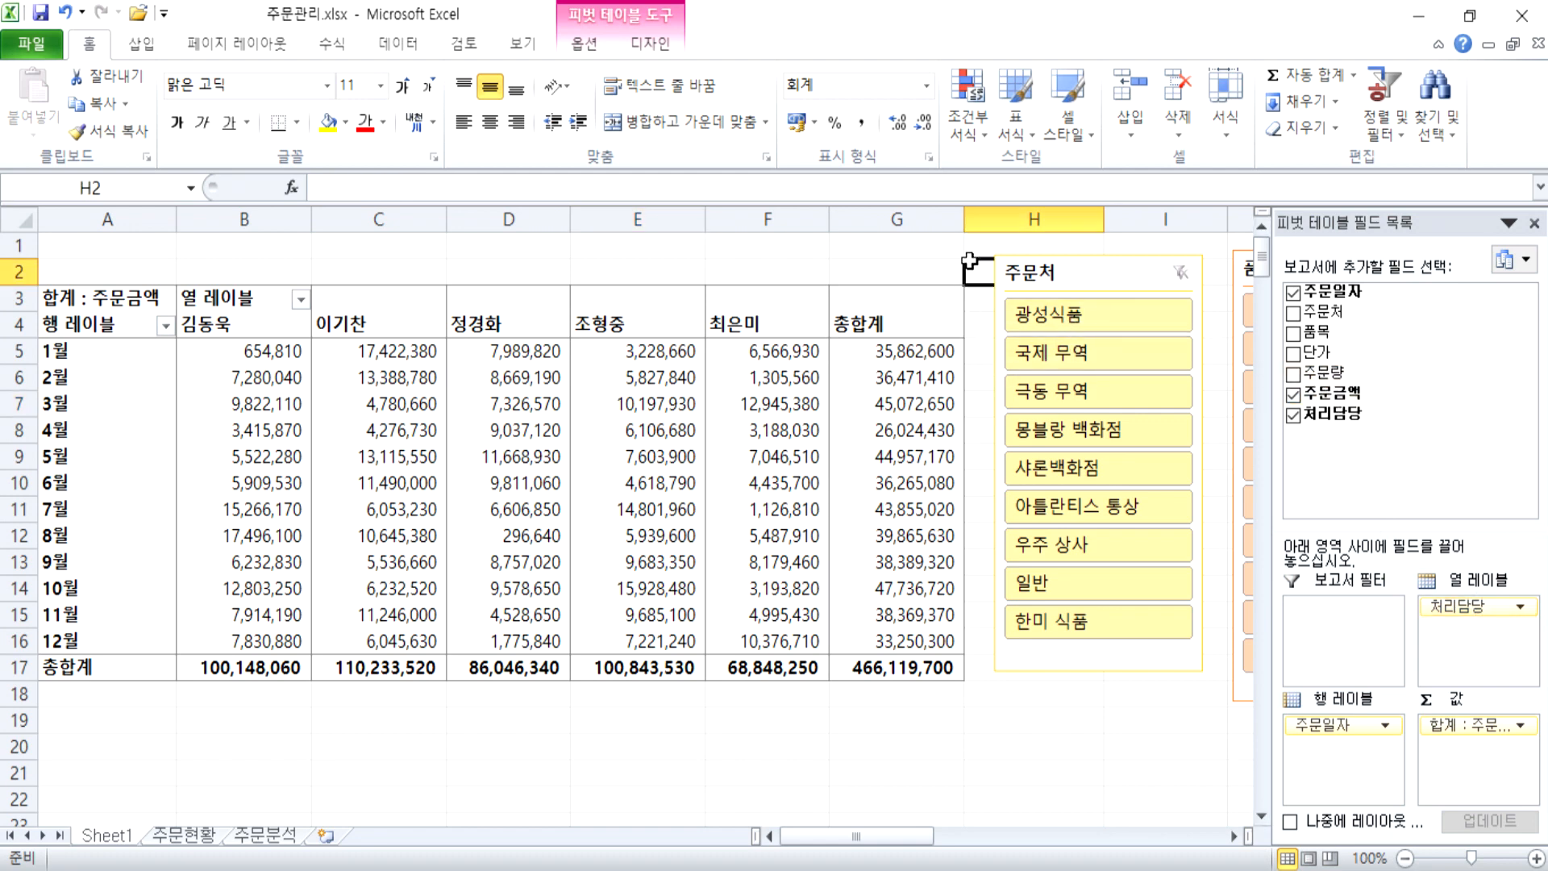
# Step: Filter the pivot table by 주문처 to 광성식품, switch to 국제 무역, and add 광성식품 to the selection
pyautogui.click(1082, 317)
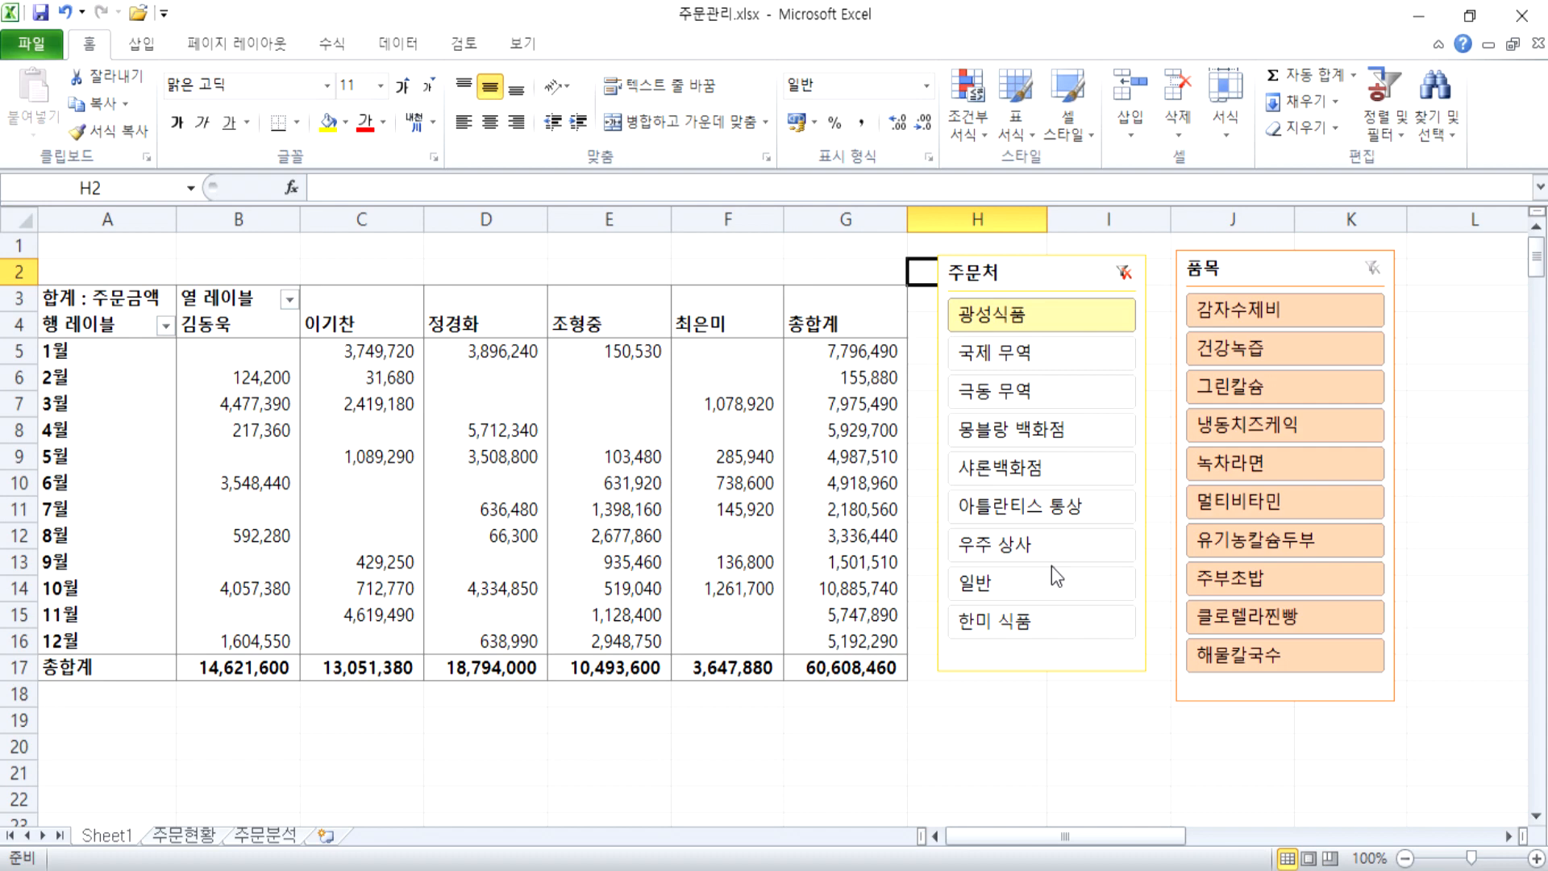
pyautogui.click(993, 354)
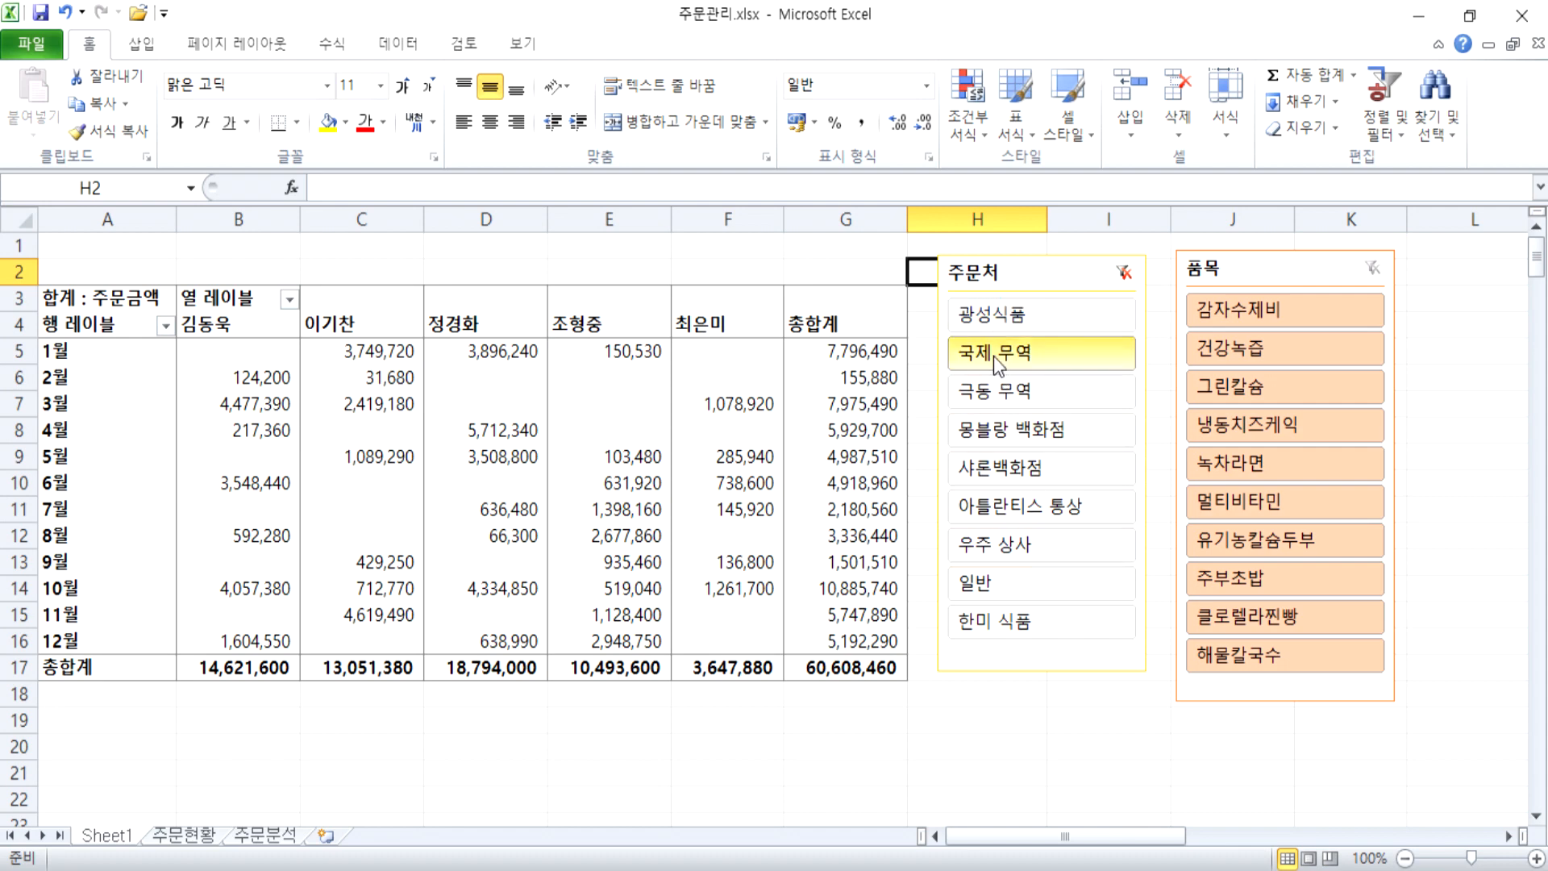
pyautogui.keyDown('ctrl'); pyautogui.click(1056, 511); pyautogui.keyUp('ctrl')
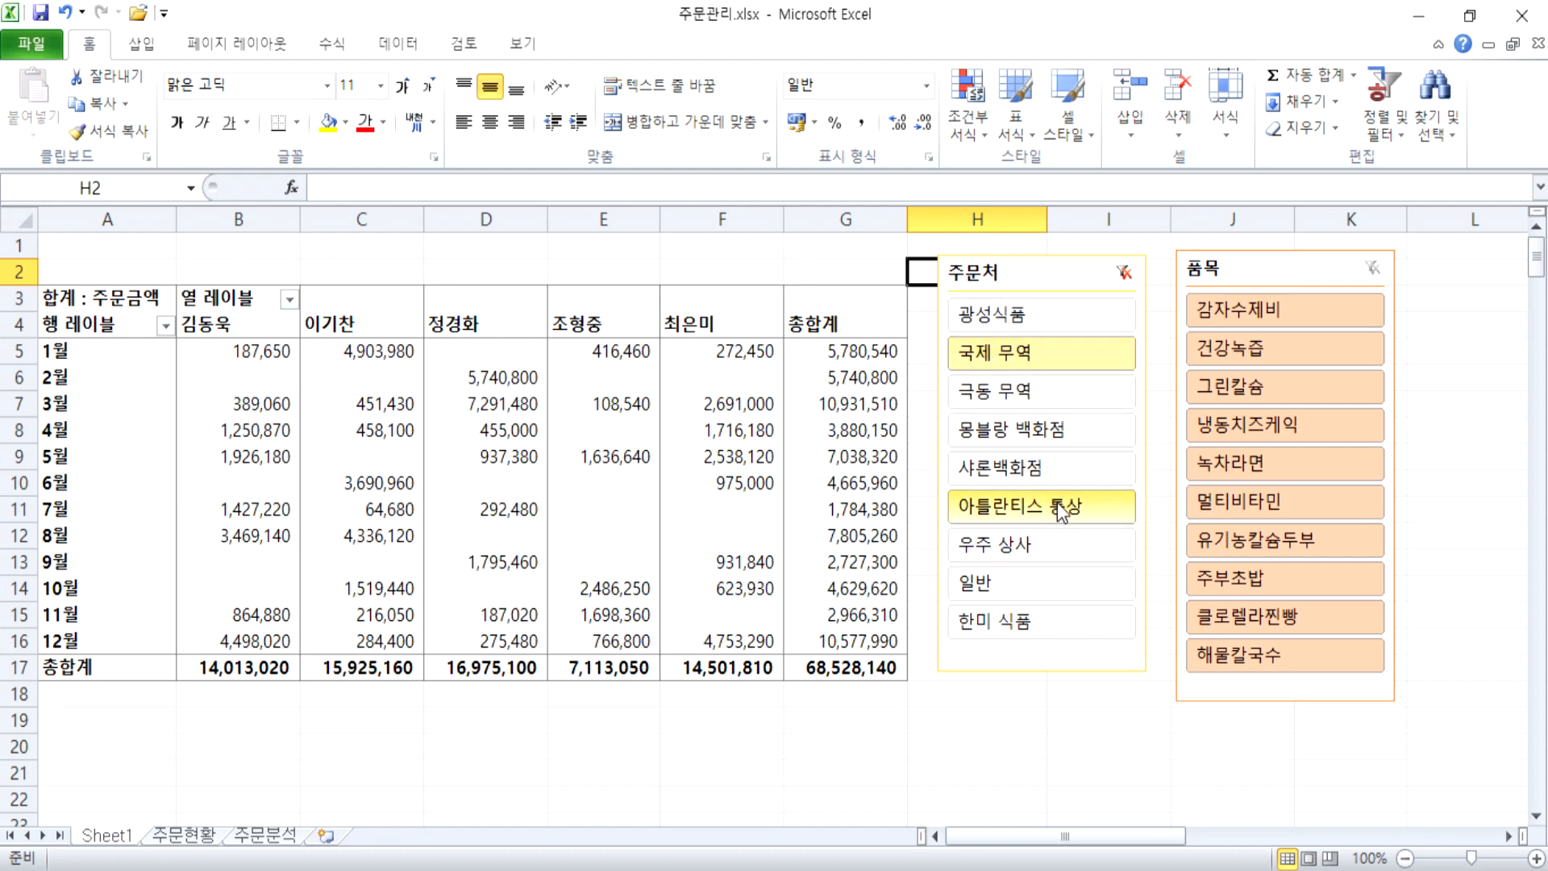
pyautogui.keyDown('ctrl'); pyautogui.click(1027, 322); pyautogui.keyUp('ctrl')
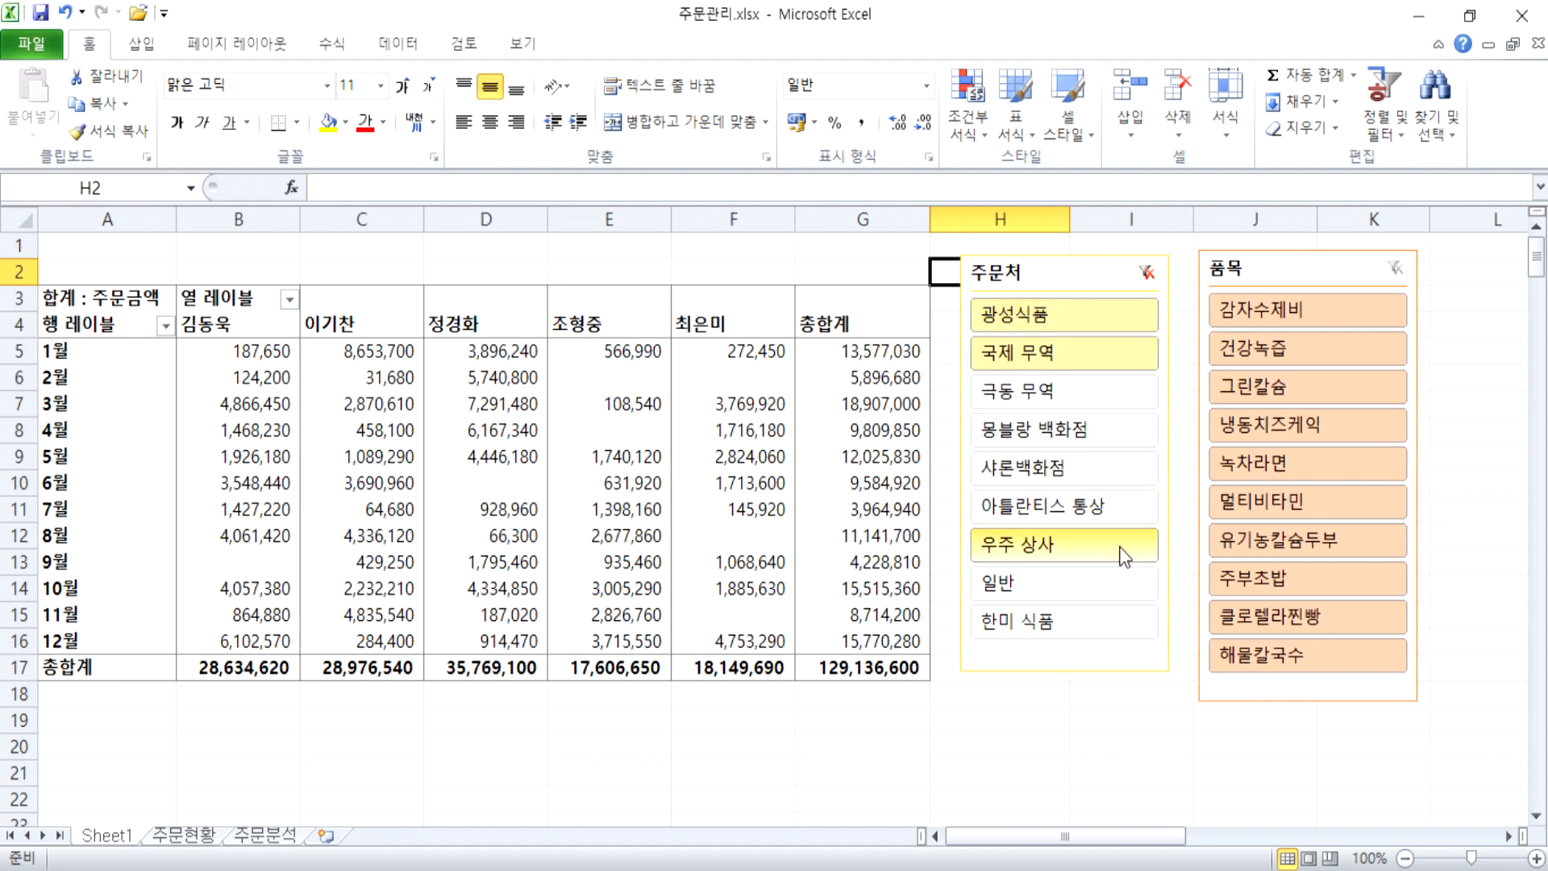
# Step: Limit the 주문처 slicer to 극동 무역 and 샤론백화점 together
pyautogui.click(1048, 392)
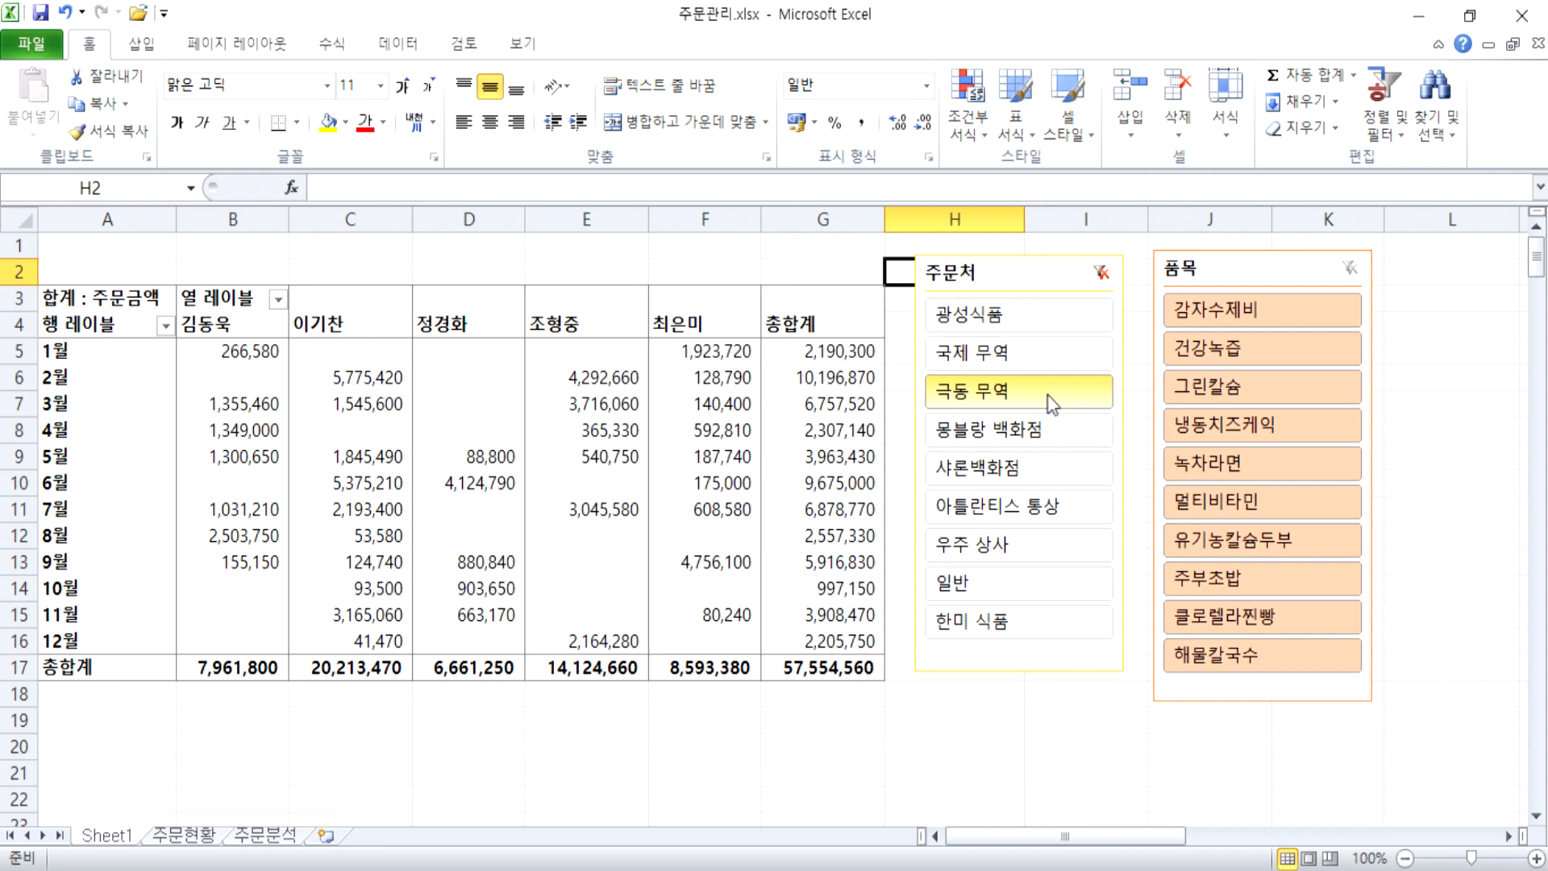
pyautogui.keyDown('ctrl'); pyautogui.click(1001, 478); pyautogui.keyUp('ctrl')
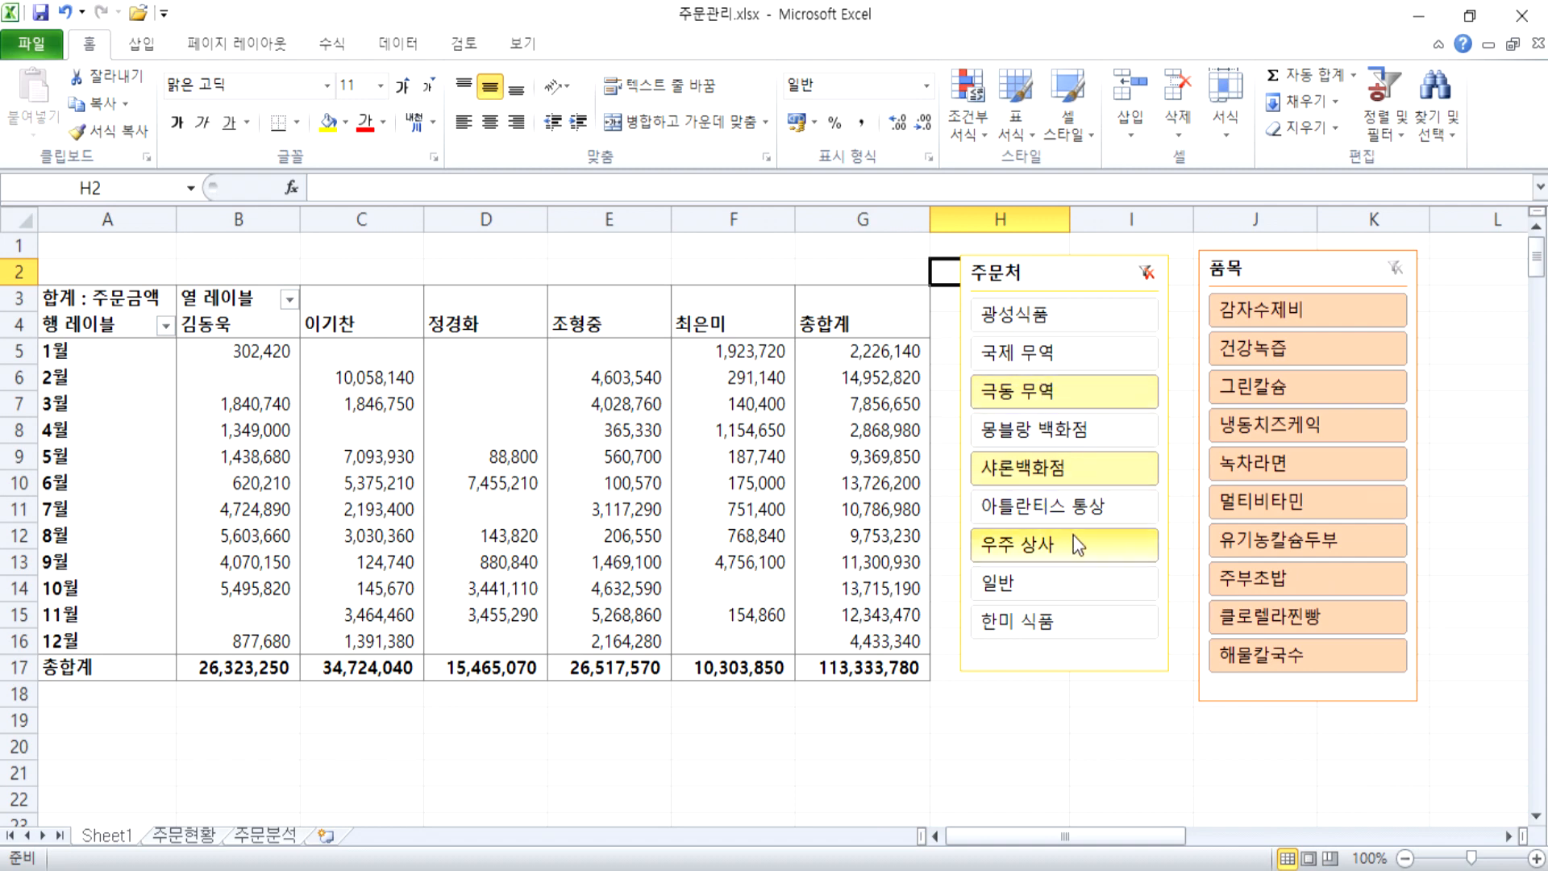
# Step: Filter 주문처 to only 광성식품, with 품목 set to 감자수제비 and switched to 녹차라면
pyautogui.click(1009, 313)
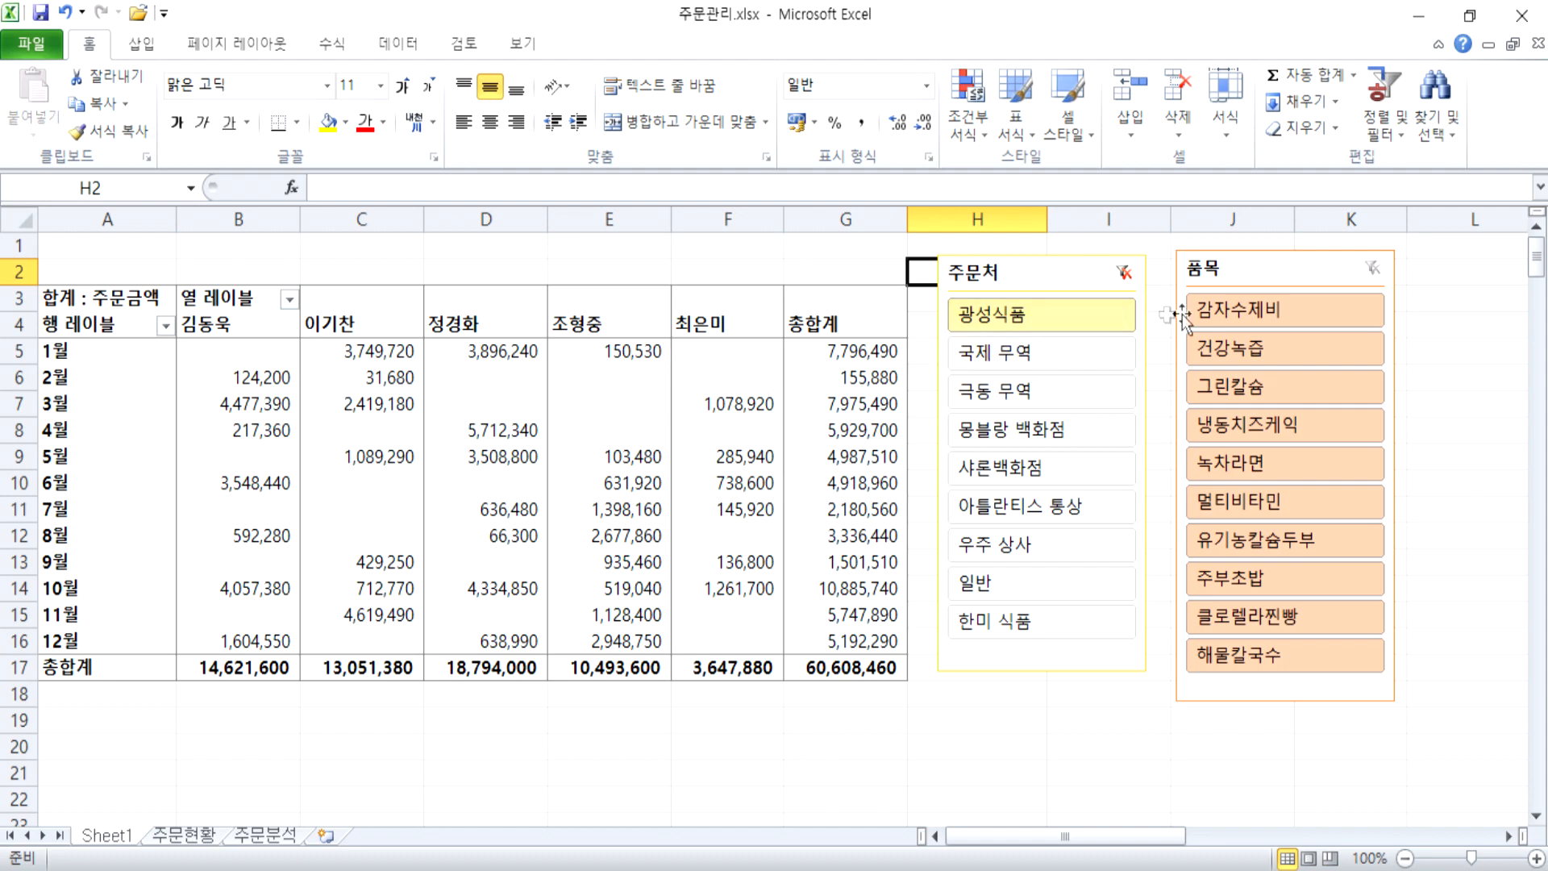
pyautogui.click(1226, 311)
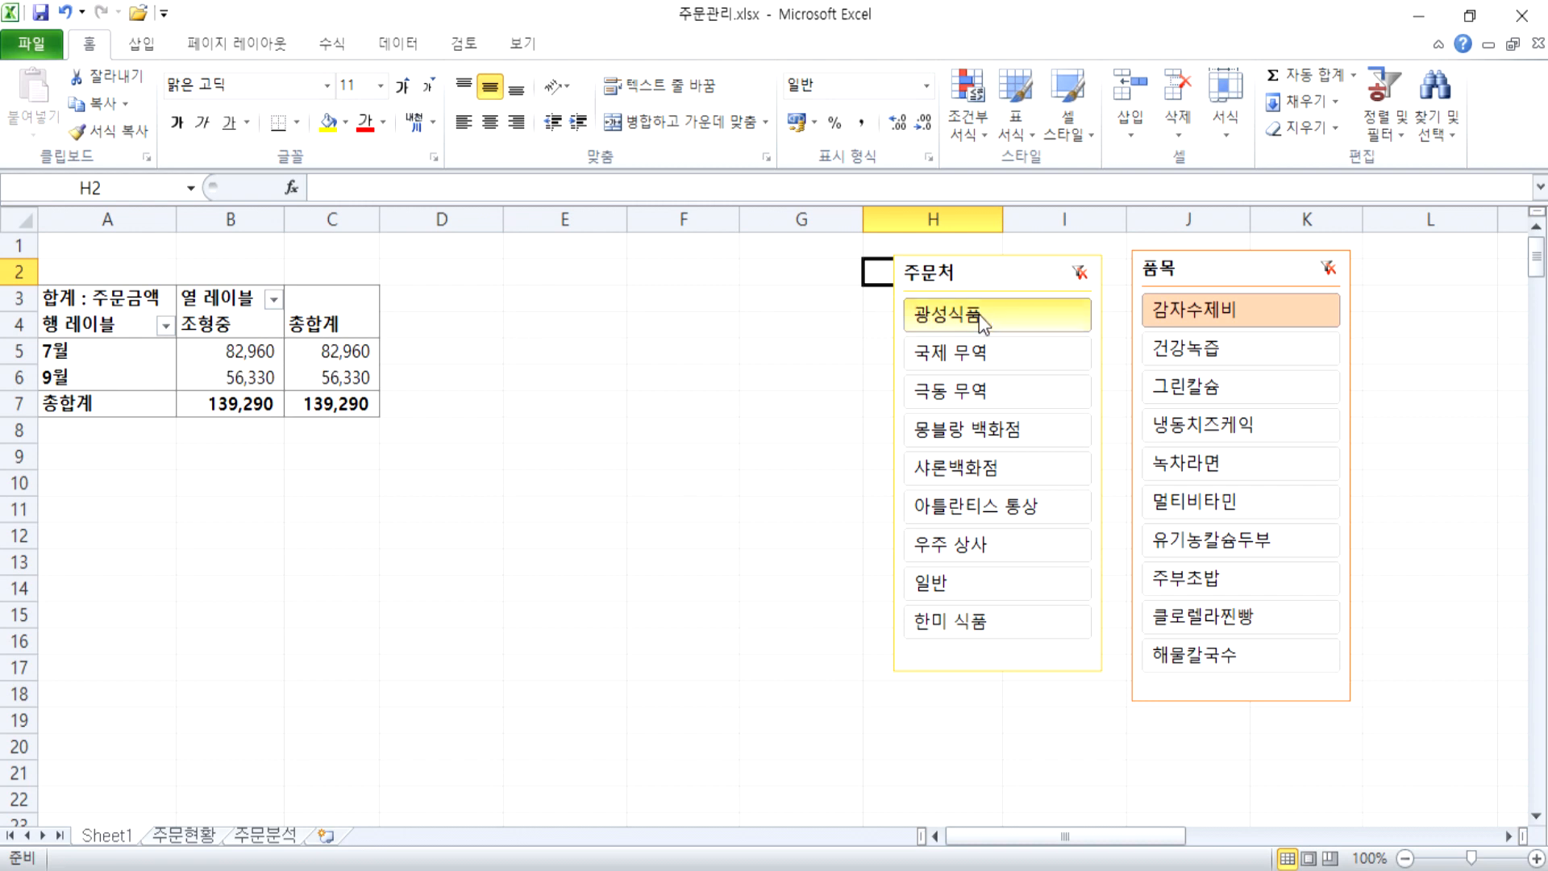
pyautogui.click(1213, 463)
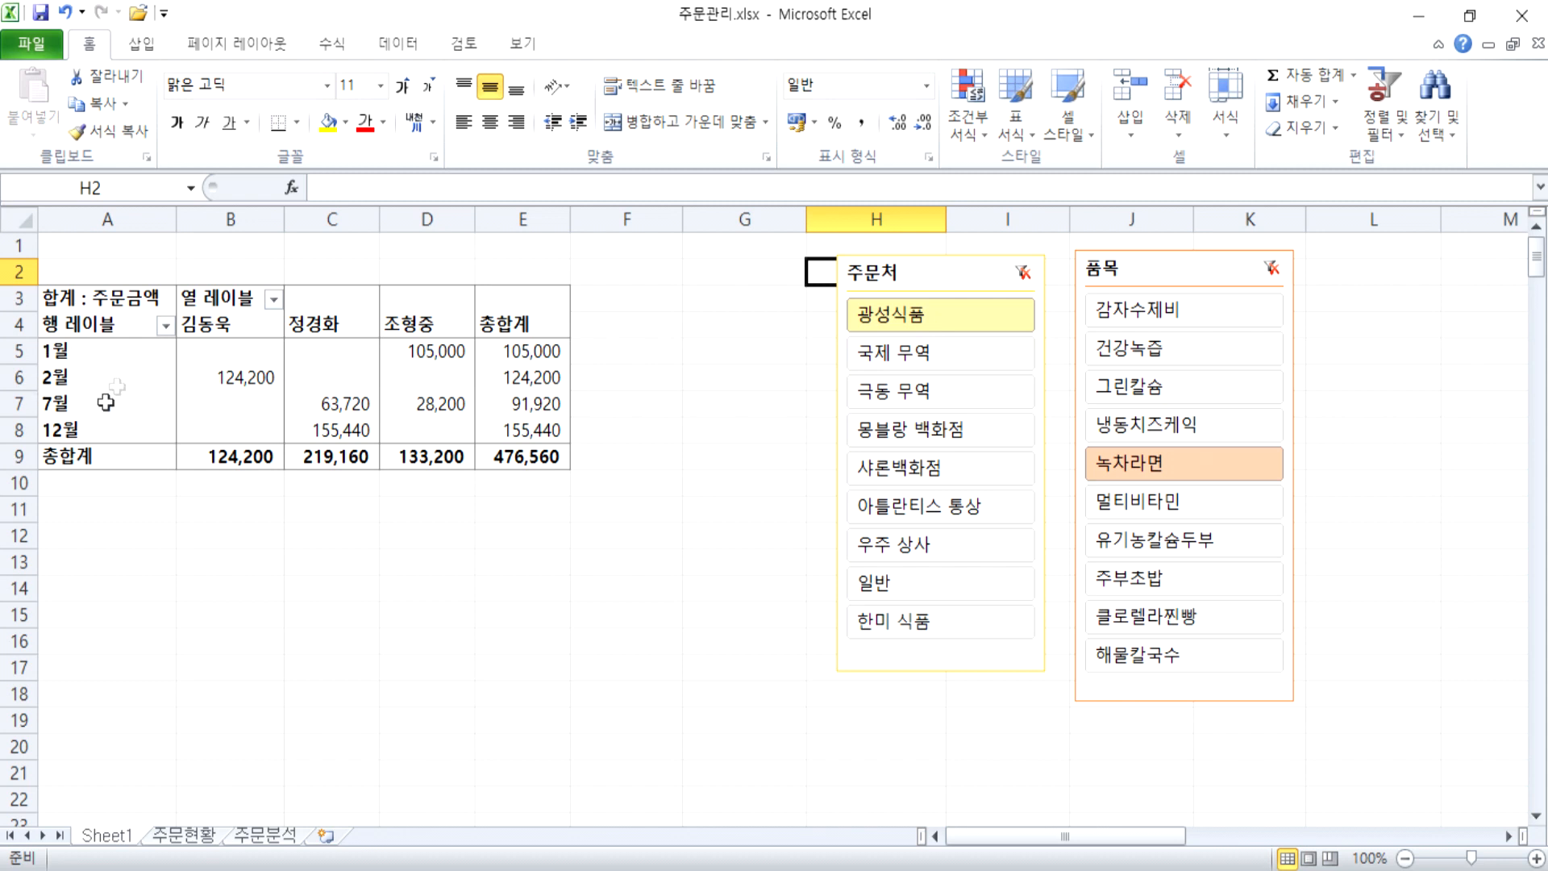
# Step: Switch the 주문처 slicer to 우주 상사 and on to 국제 무역, and filter 품목 to 멀티비타민
pyautogui.click(897, 557)
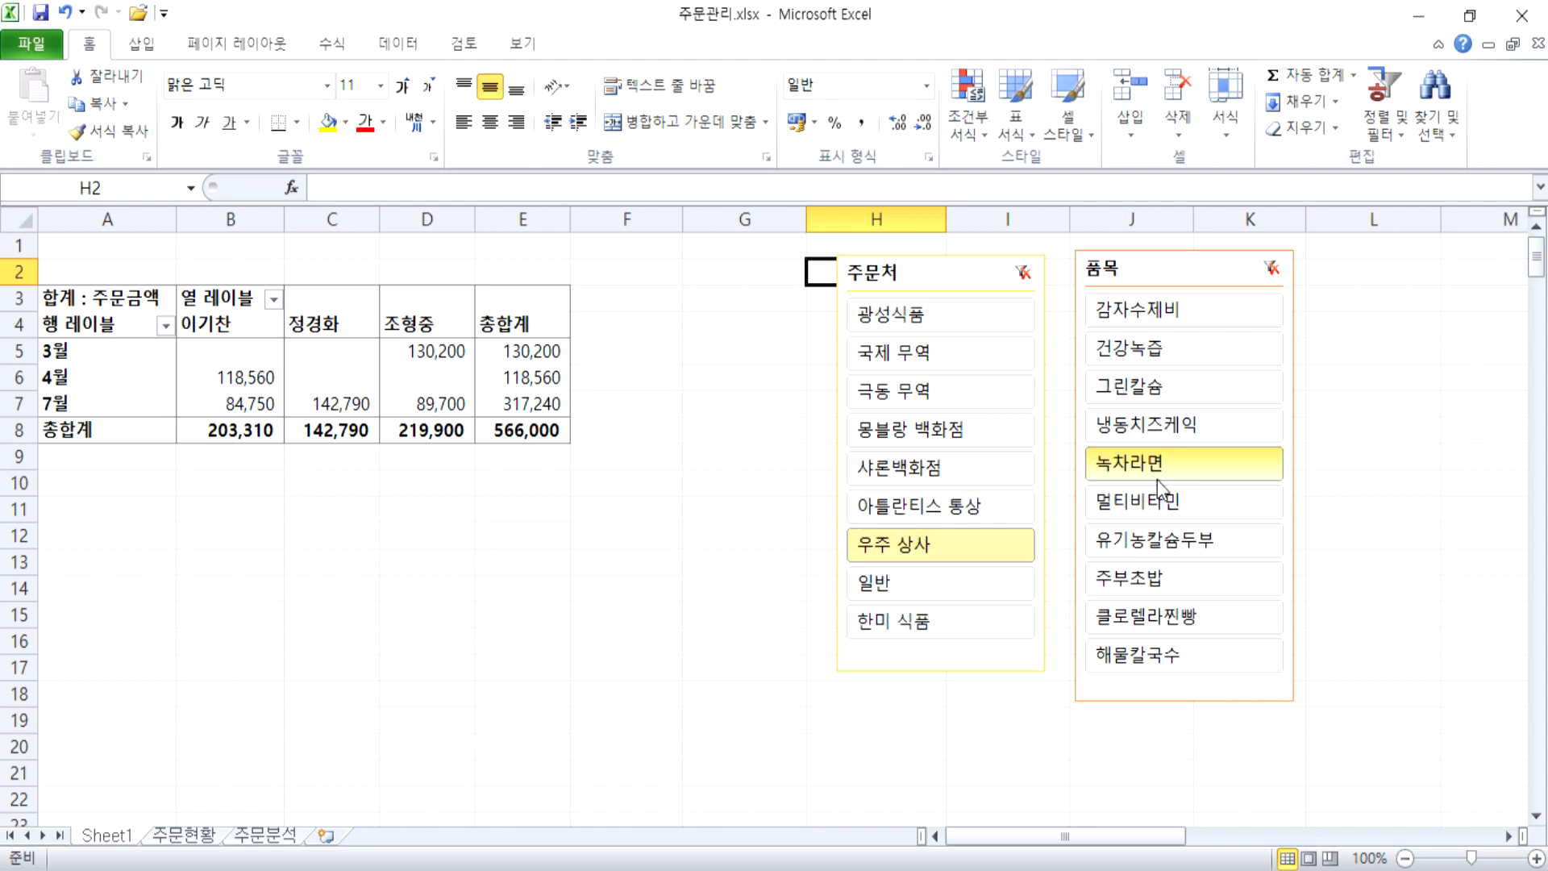
pyautogui.click(941, 352)
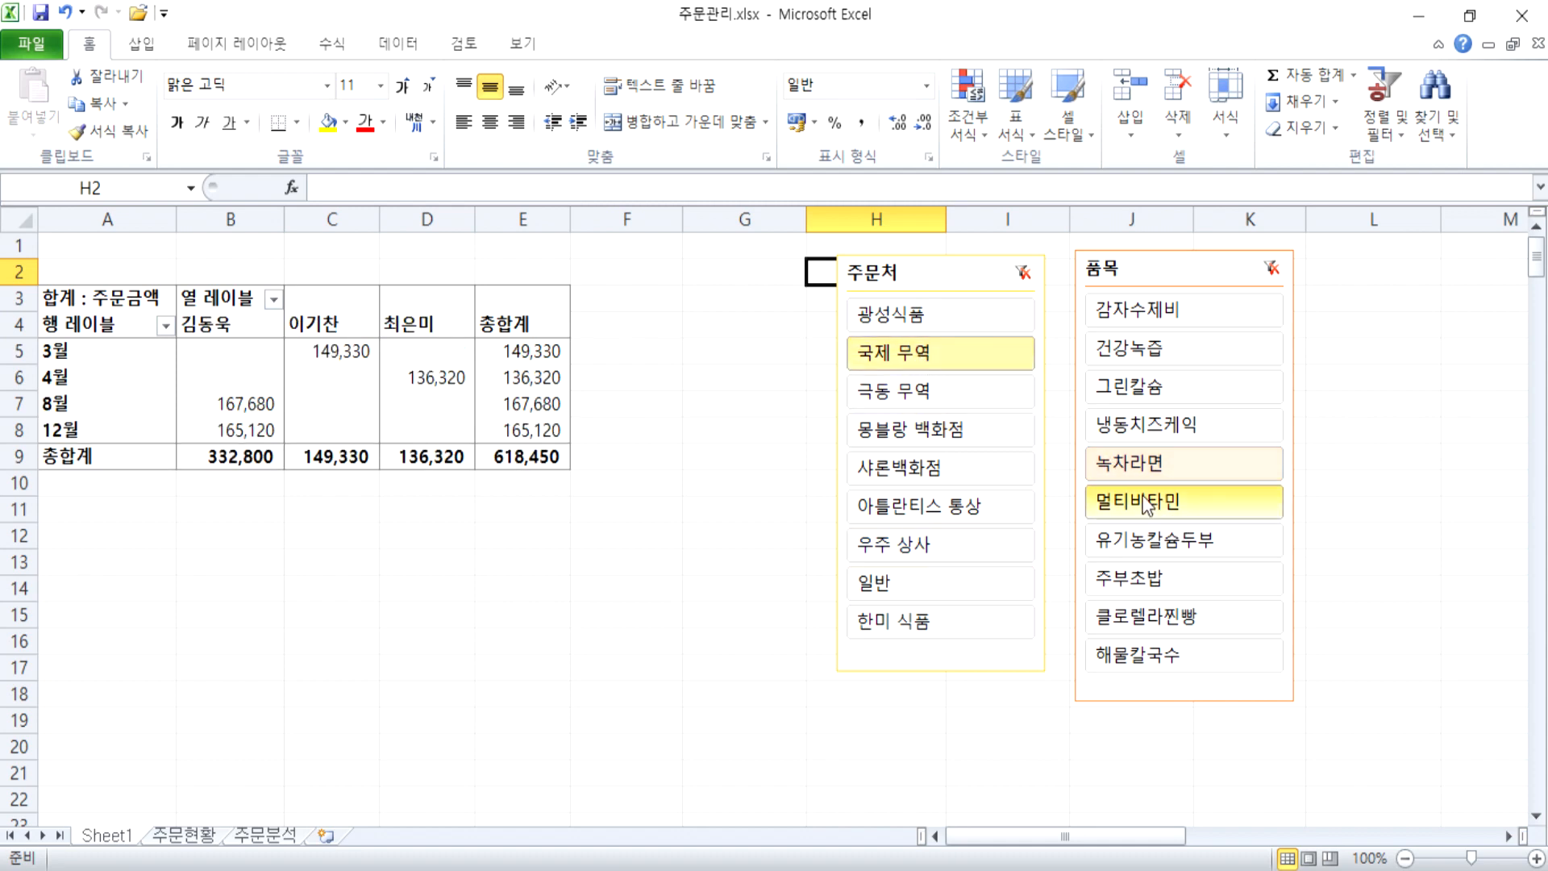
pyautogui.click(1184, 500)
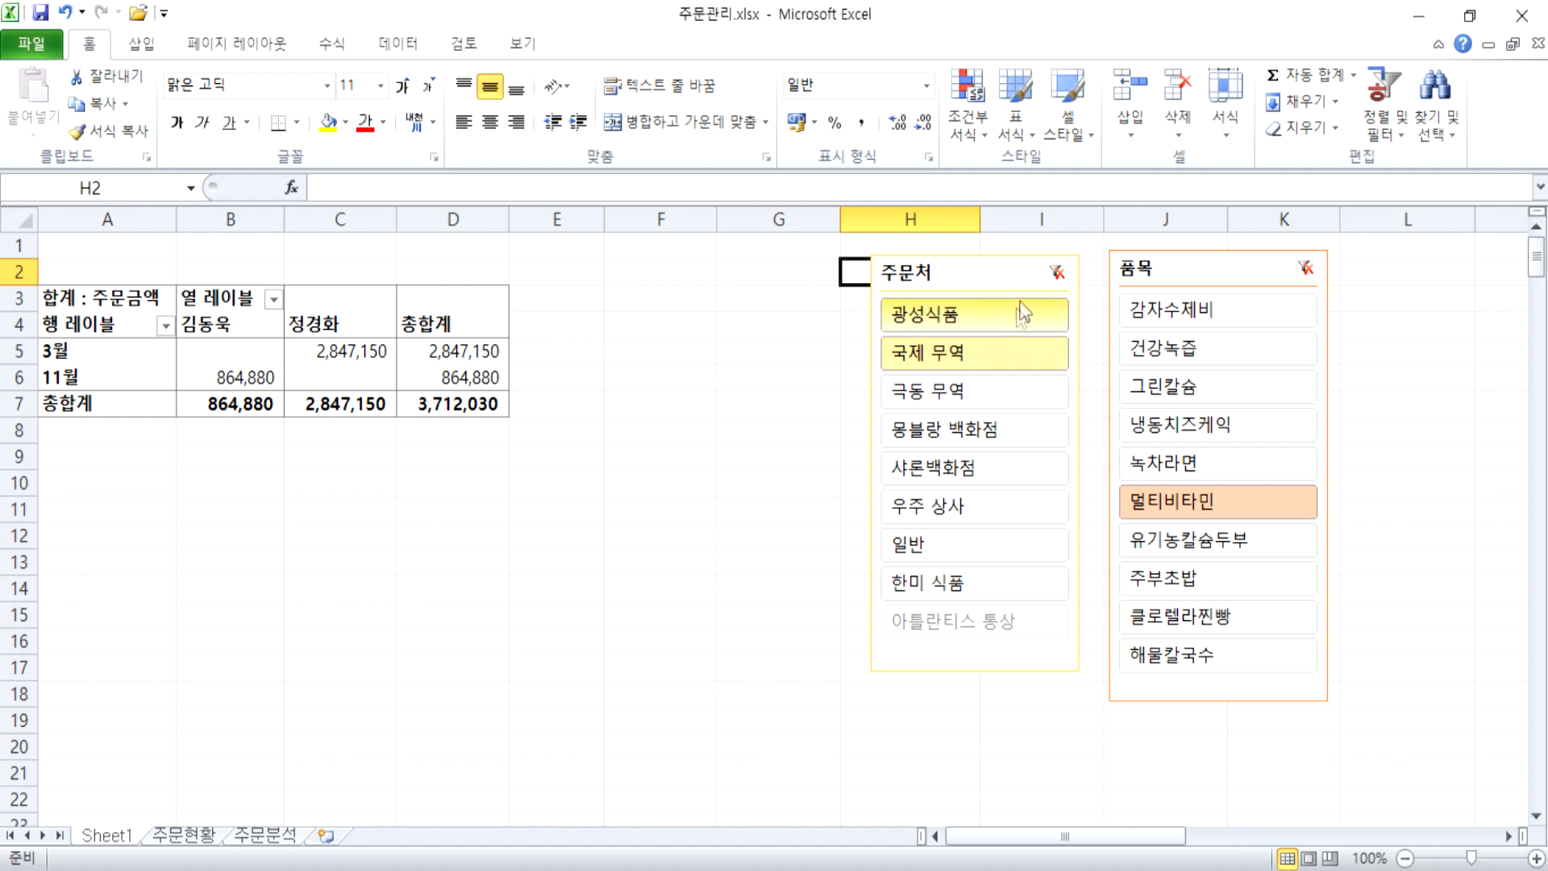
# Step: Clear the filters of the 주문처 and 품목 slicers
pyautogui.click(1055, 274)
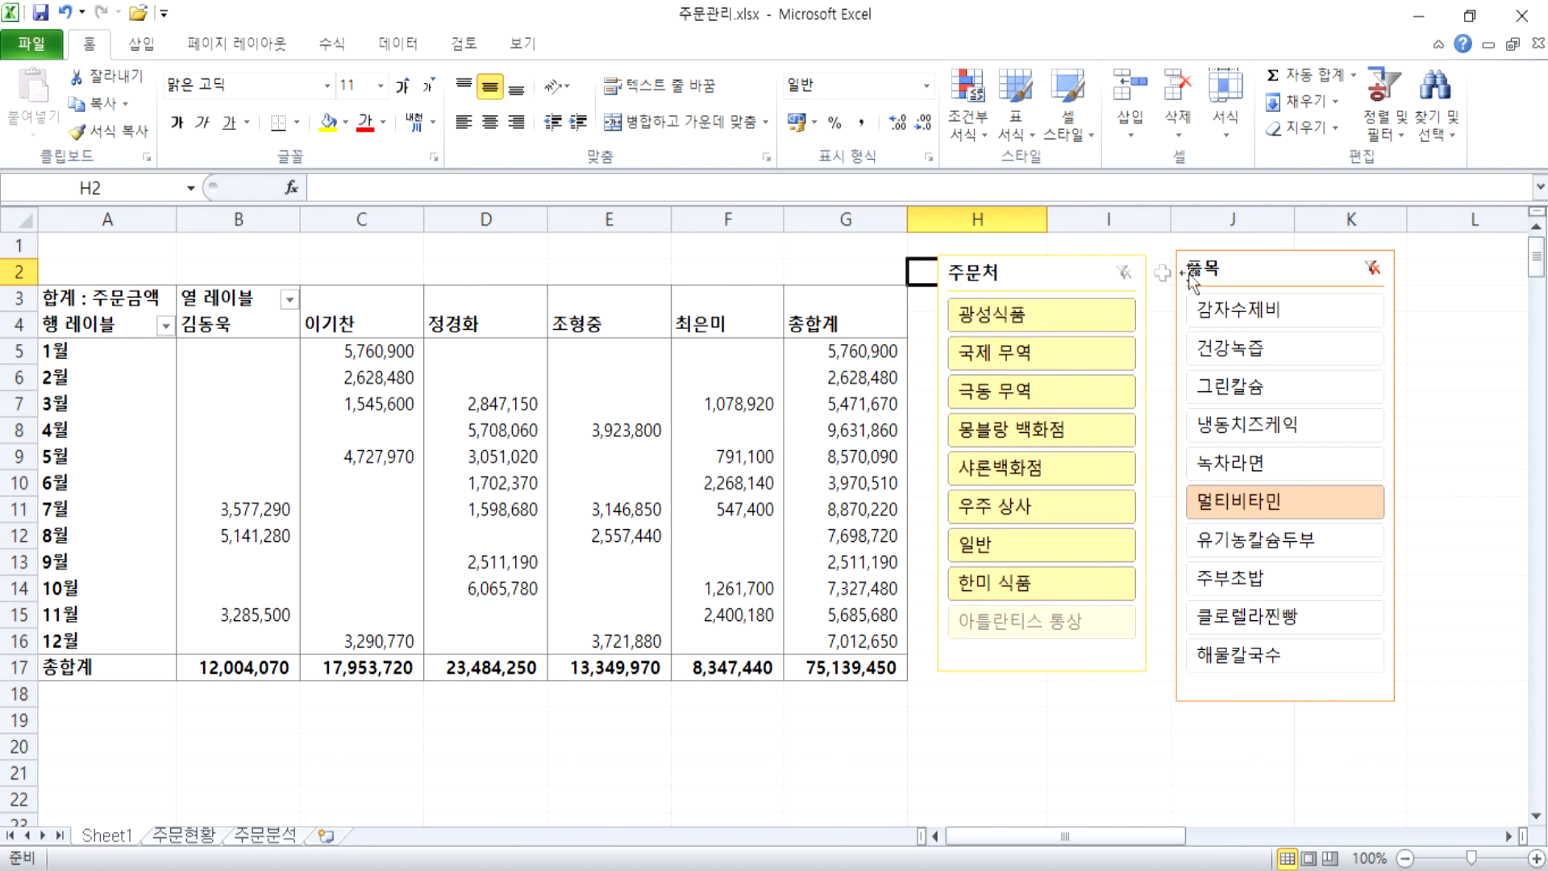
pyautogui.click(1370, 270)
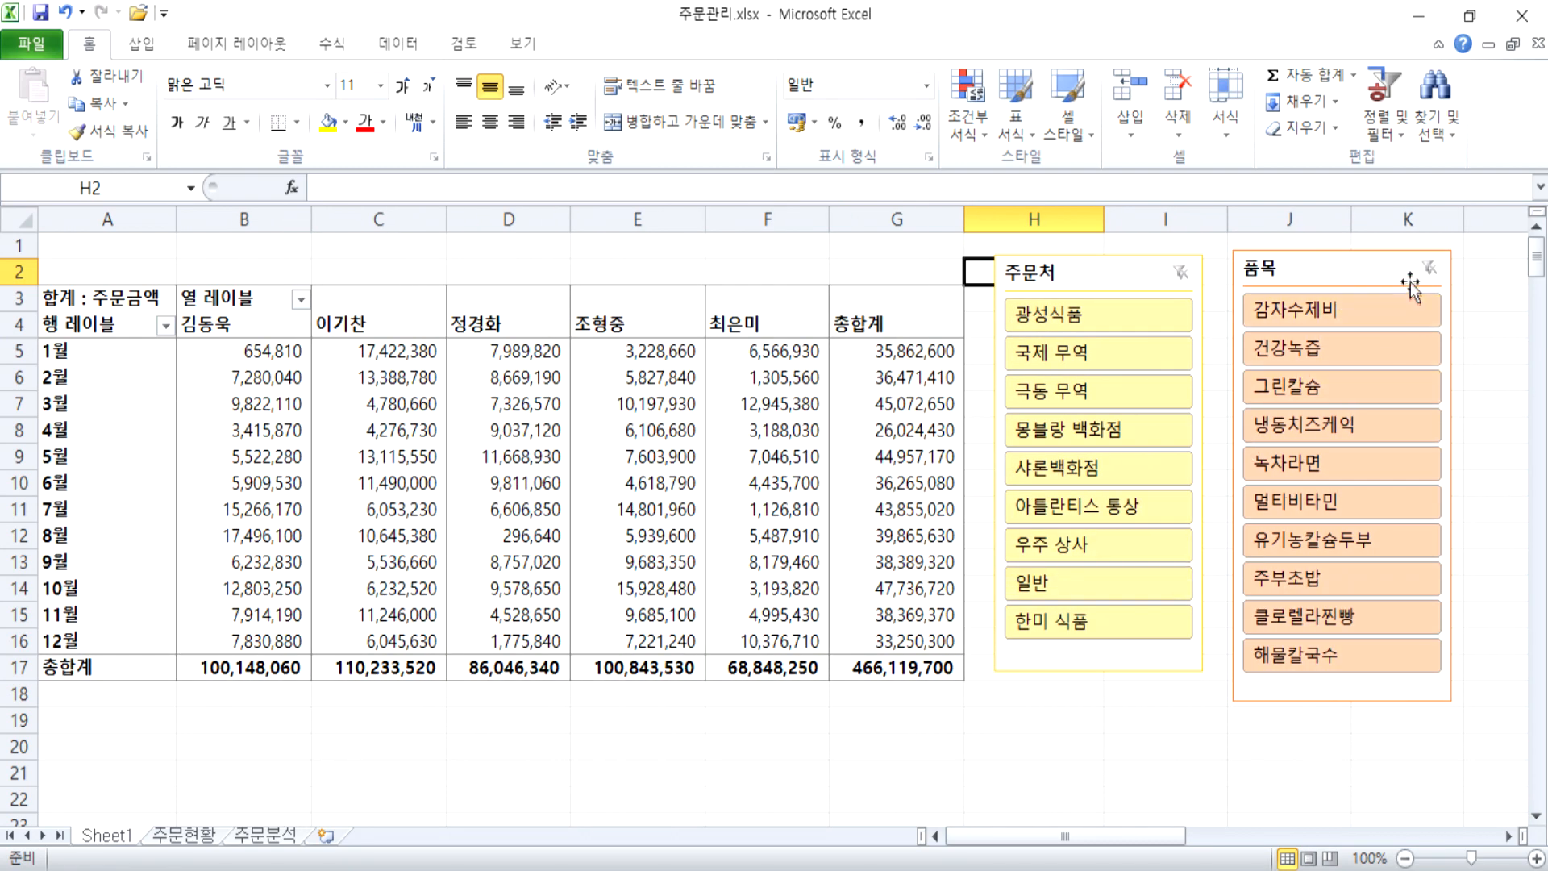
# Step: Filter 품목 to 건강녹즙, switch it to 주부초밥, and limit 주문처 to 일반
pyautogui.click(1295, 349)
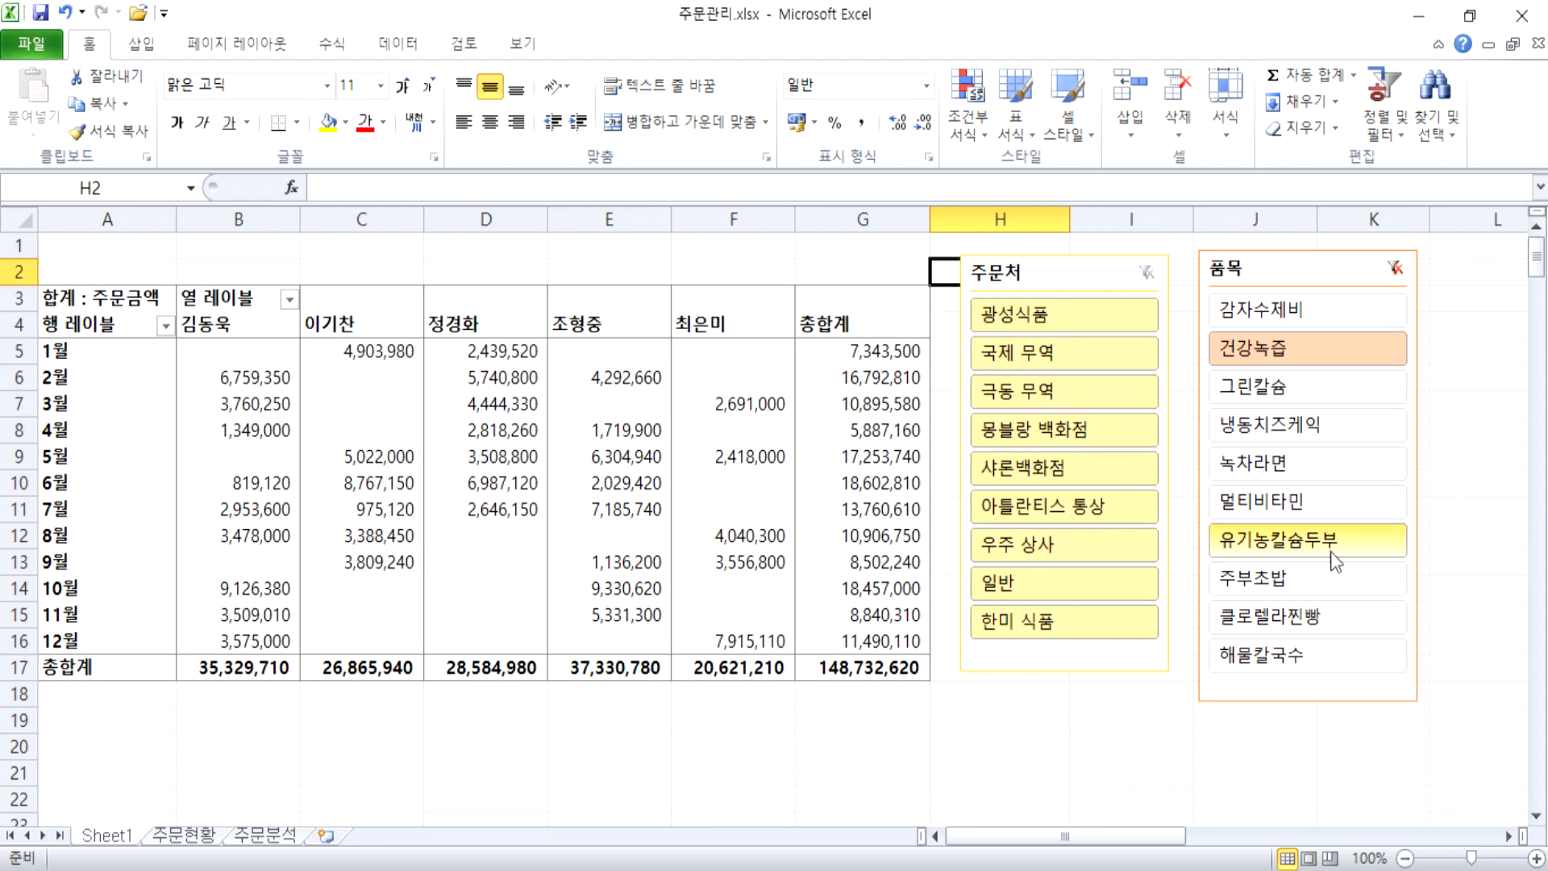
pyautogui.click(1262, 585)
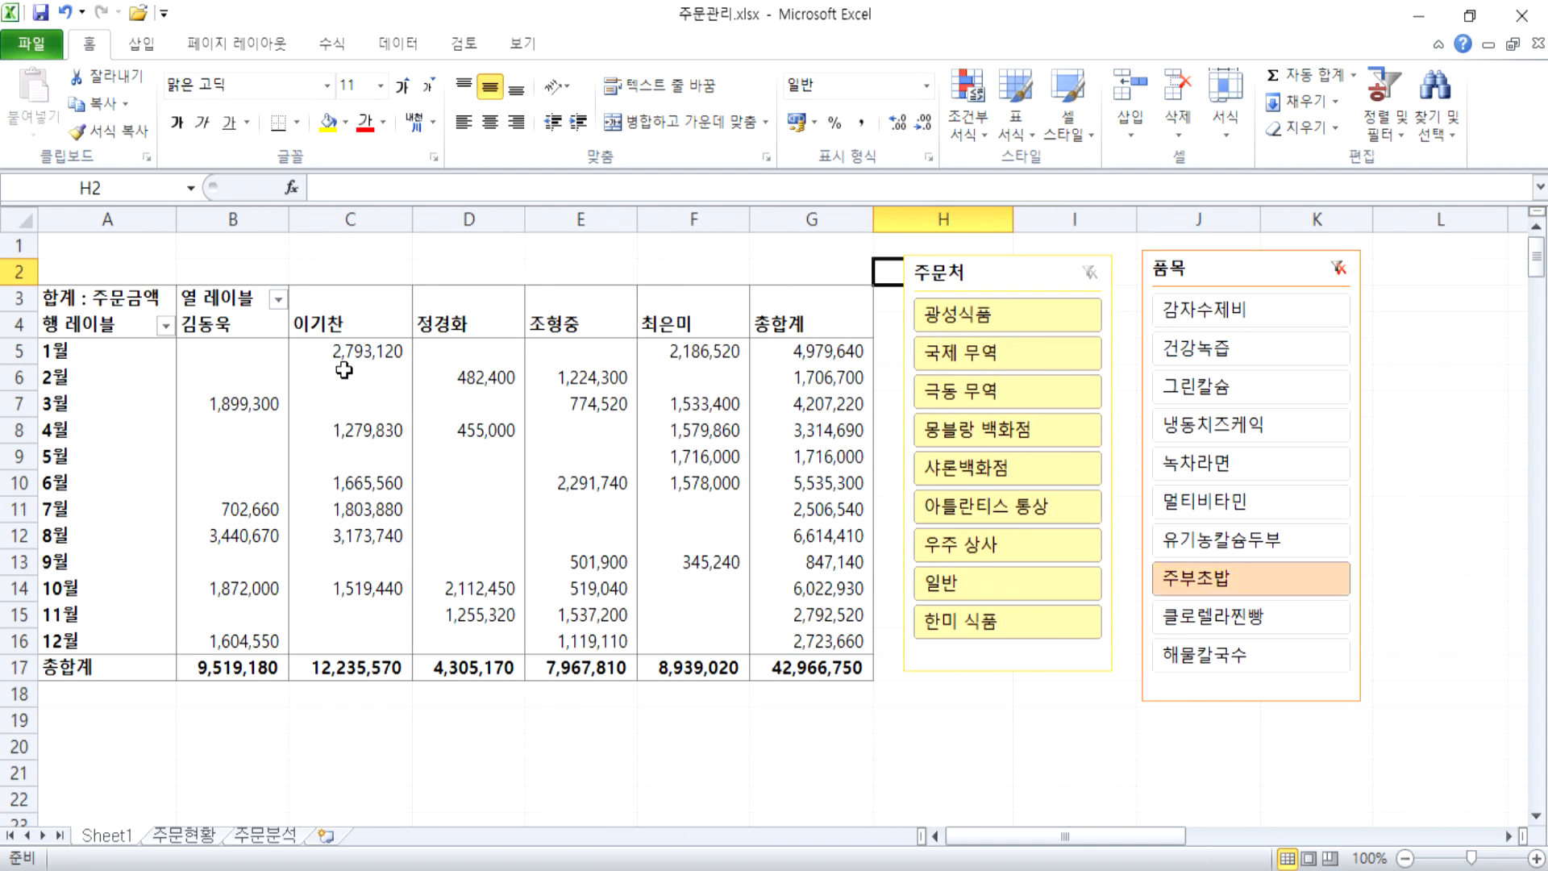
pyautogui.click(985, 576)
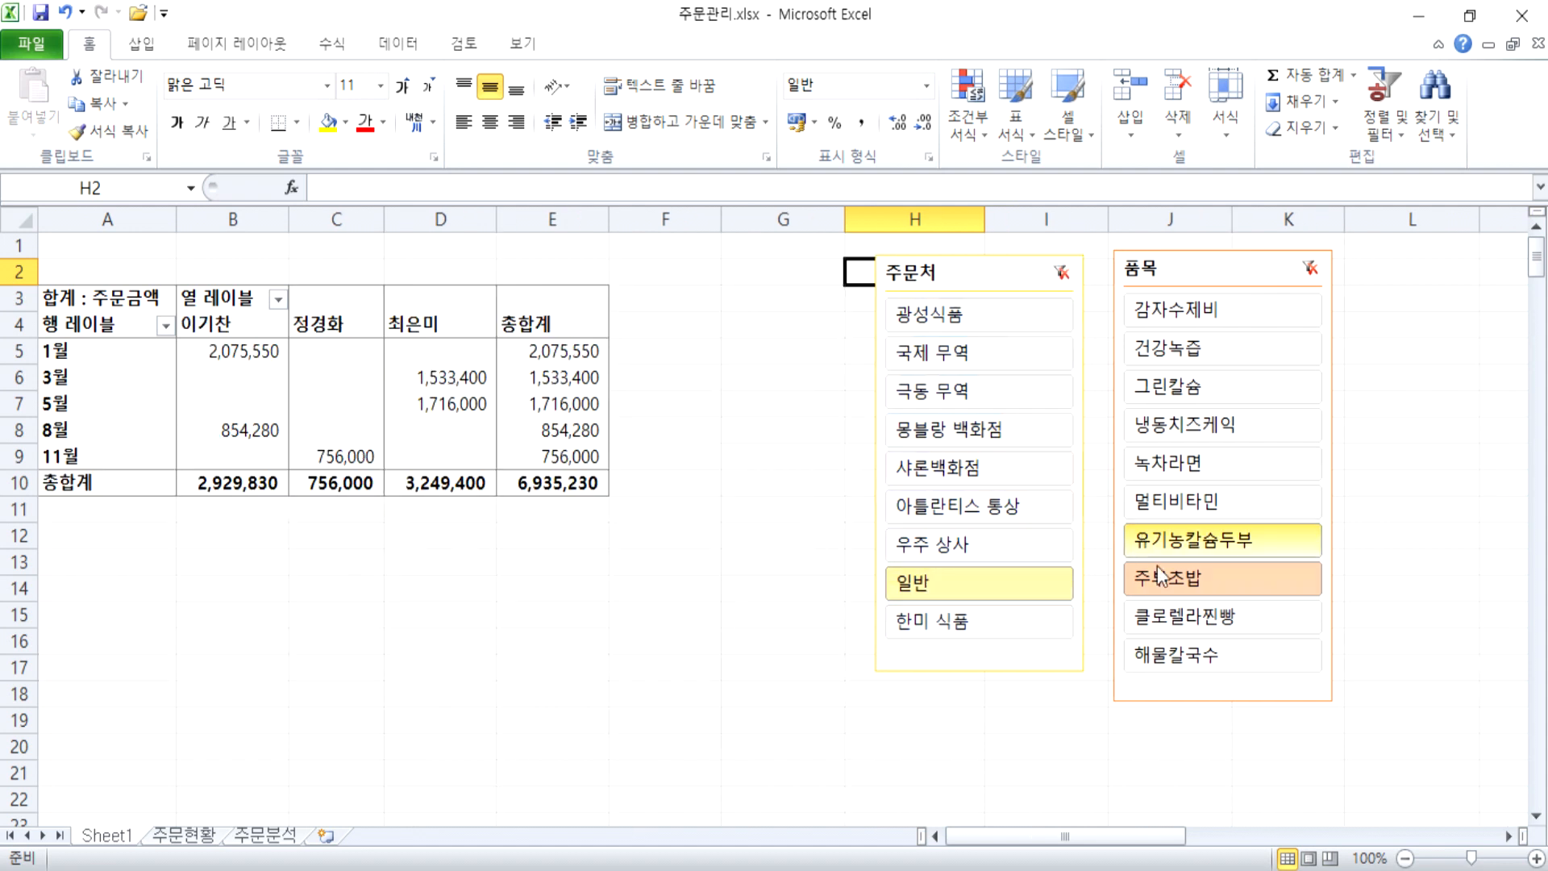
pyautogui.moveTo(389, 495)
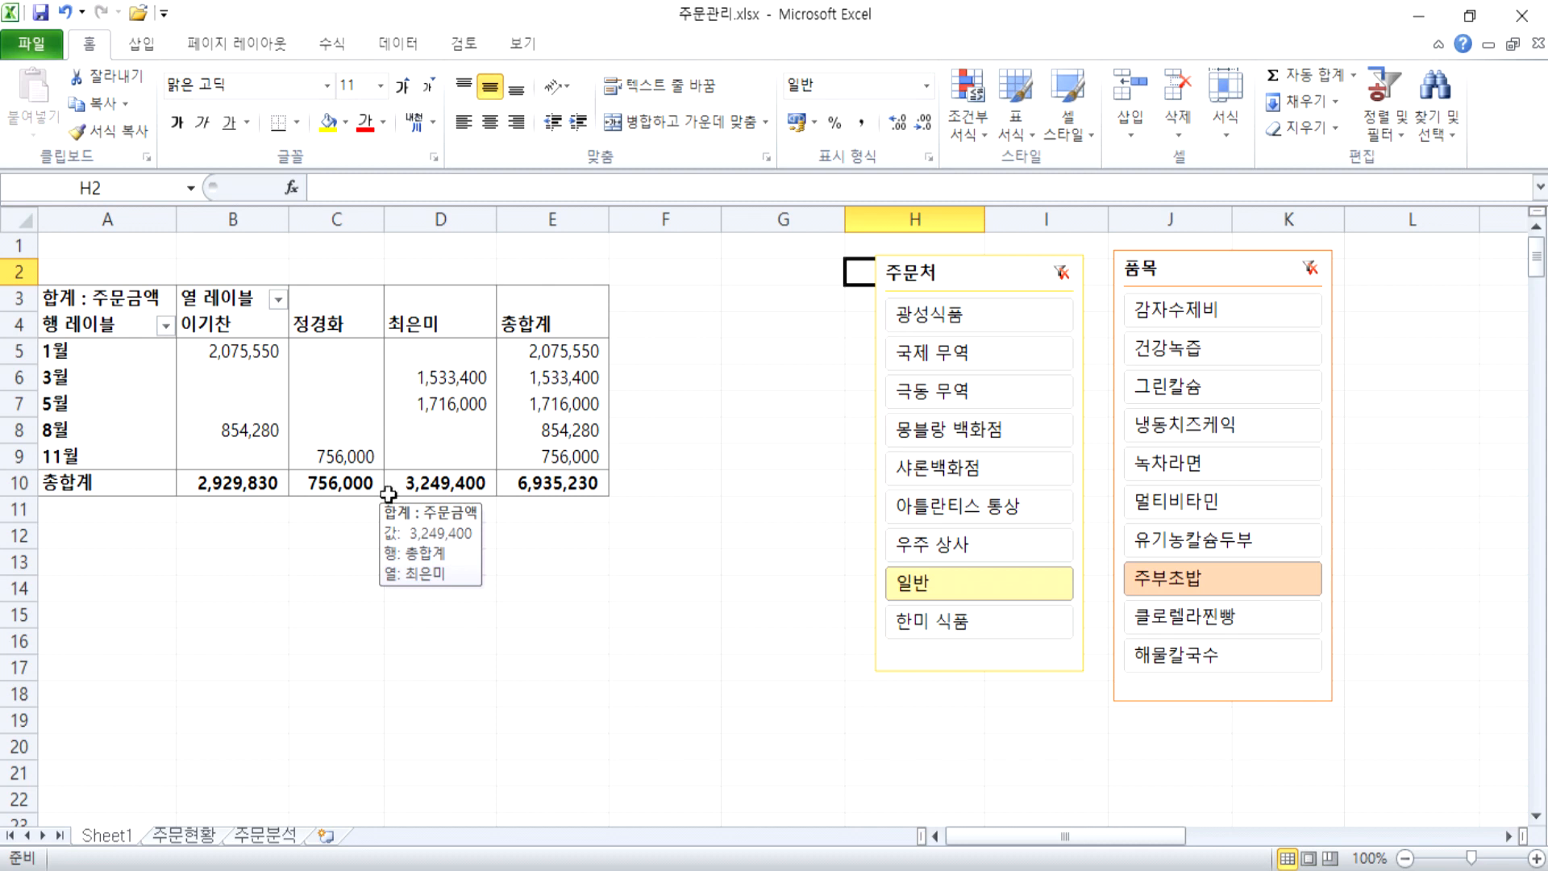
# Step: Remove the 품목 filter and the 주문처 filter so every order in the pivot table is included
pyautogui.click(1309, 269)
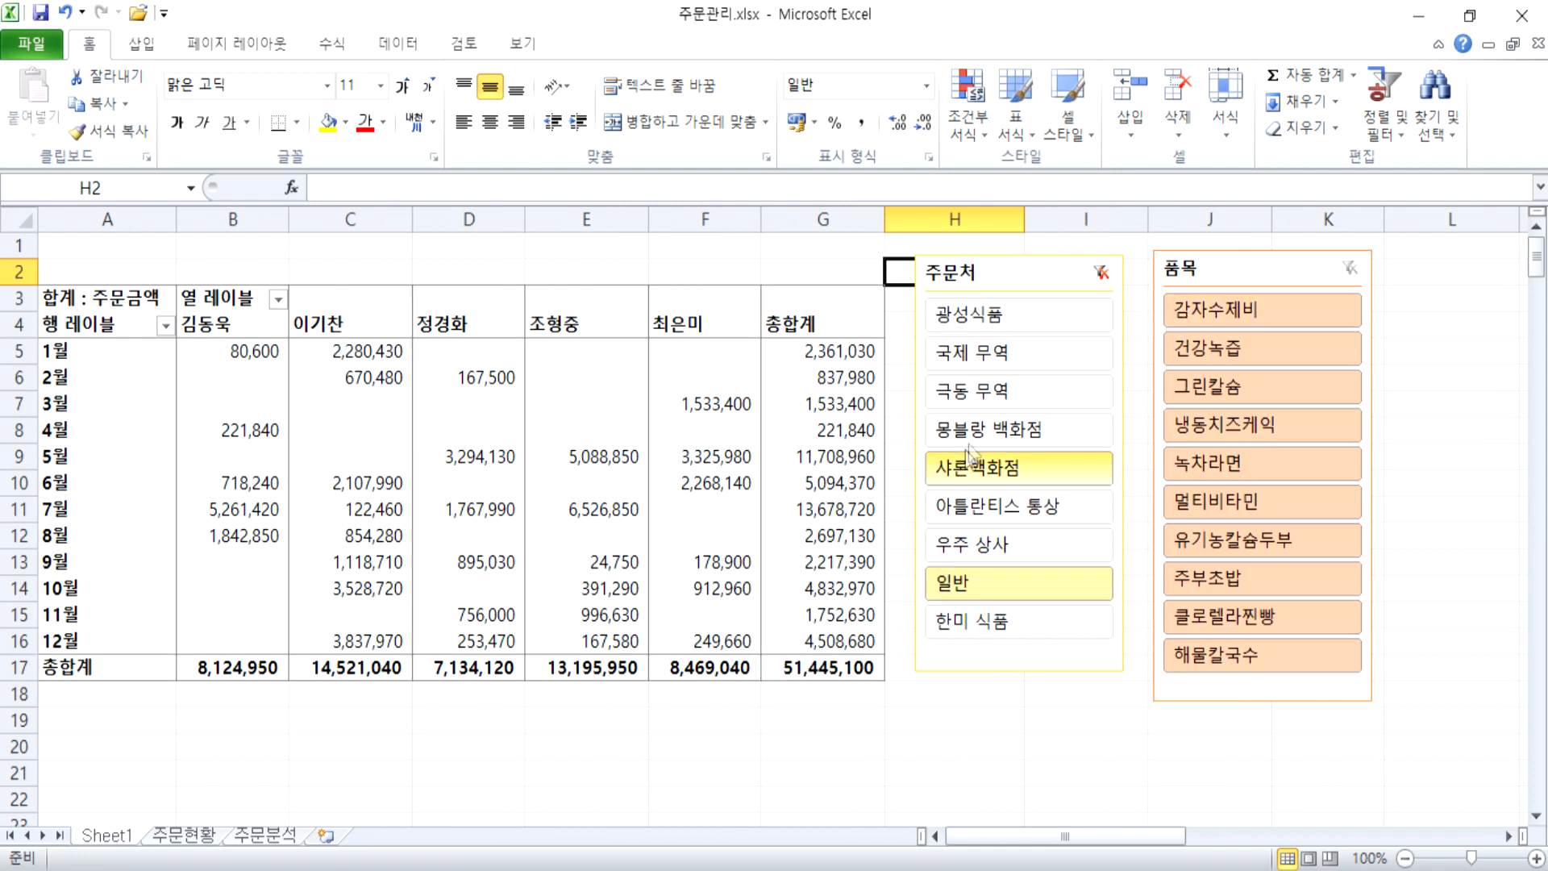
pyautogui.click(1100, 273)
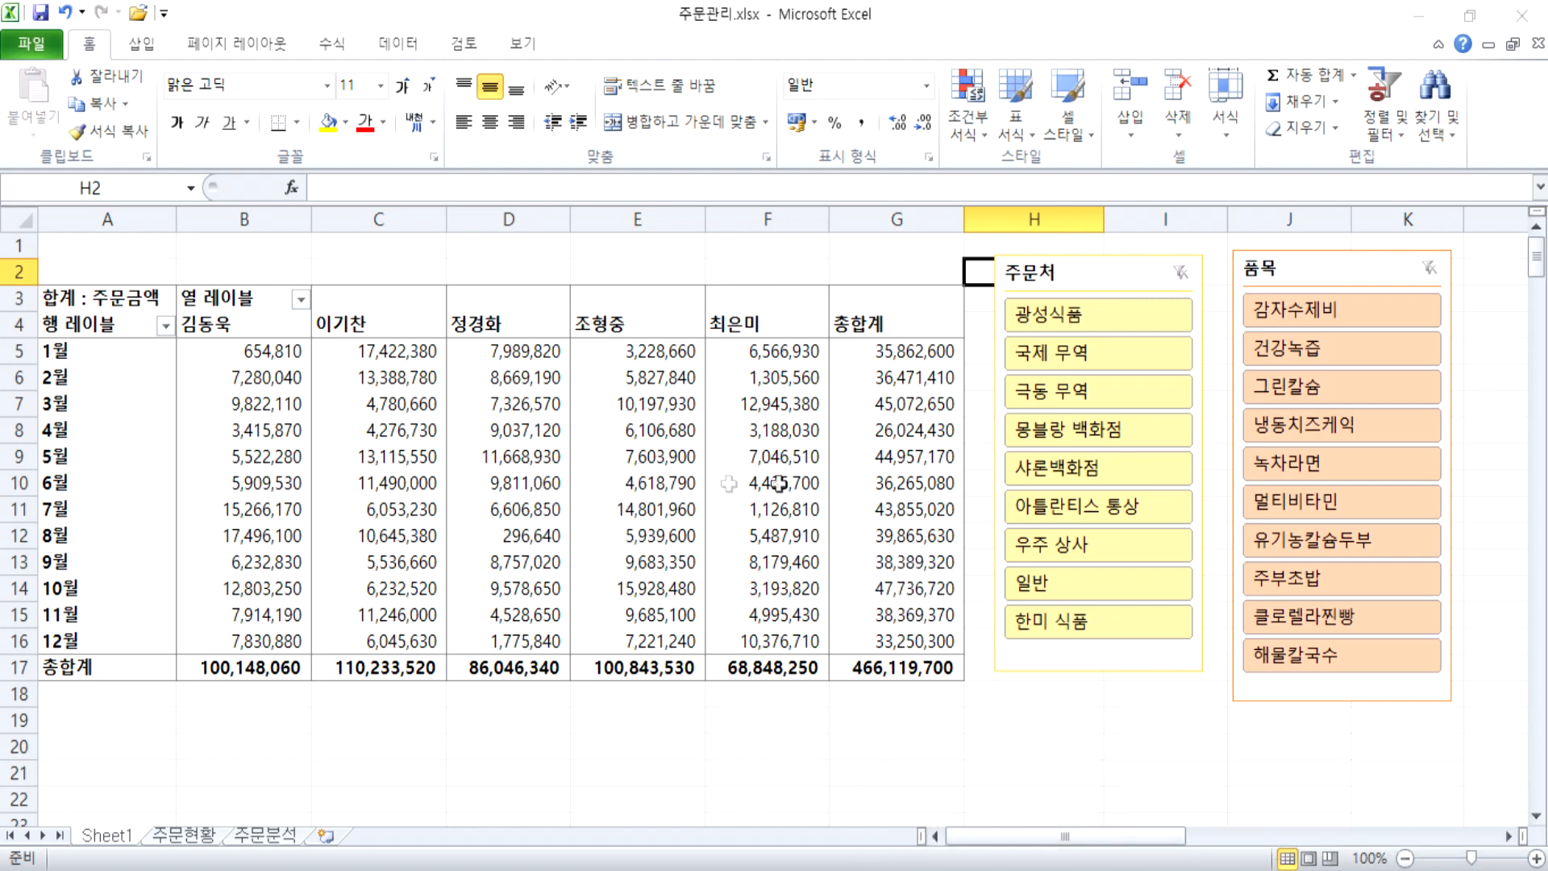
pyautogui.click(692, 482)
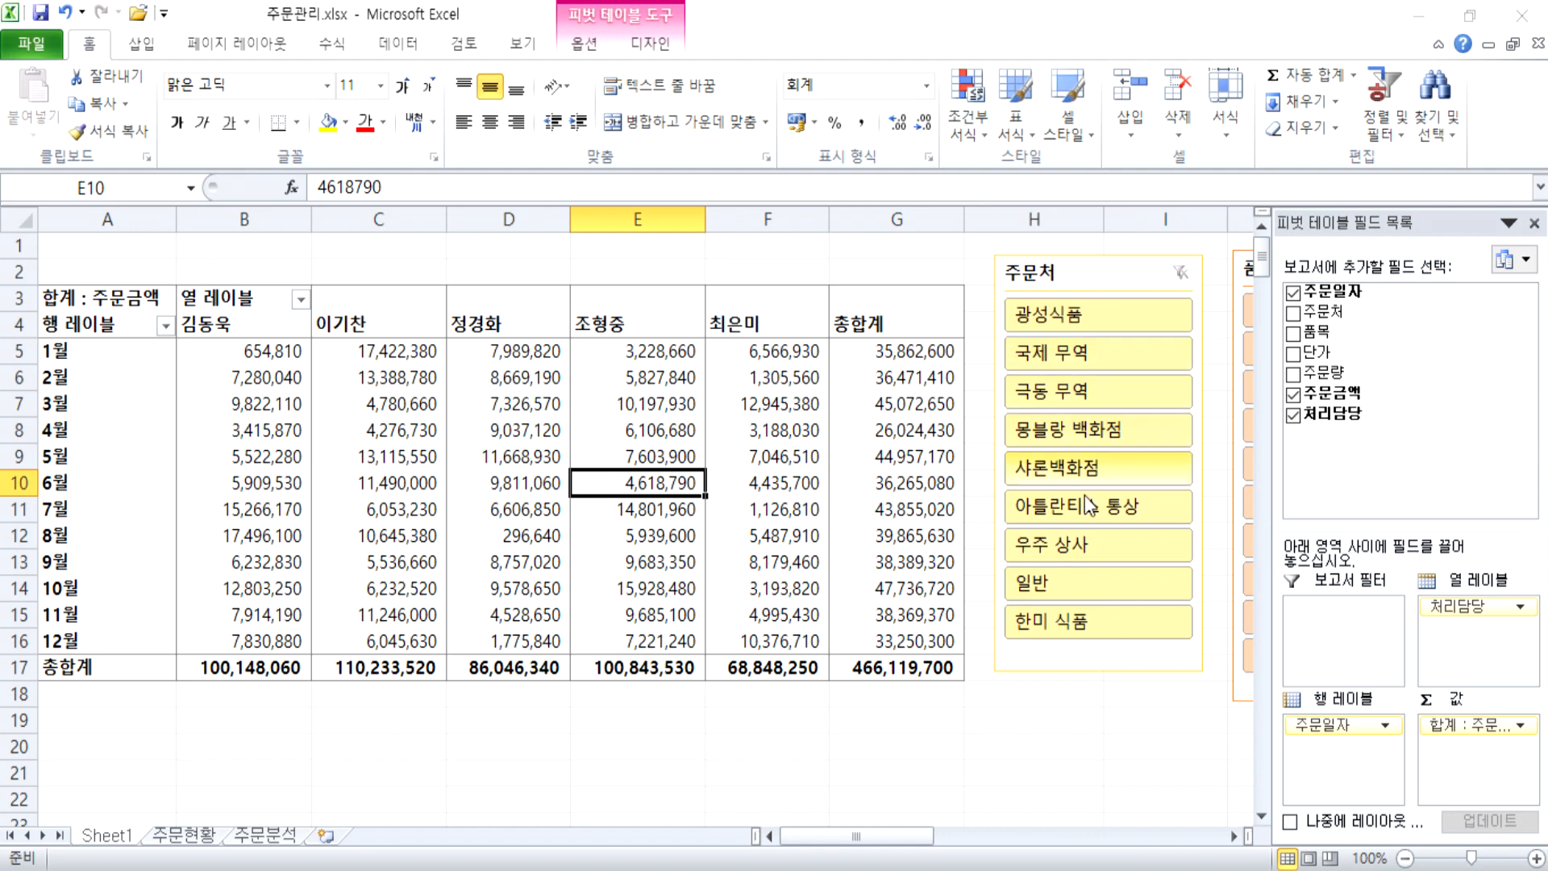
pyautogui.click(1025, 717)
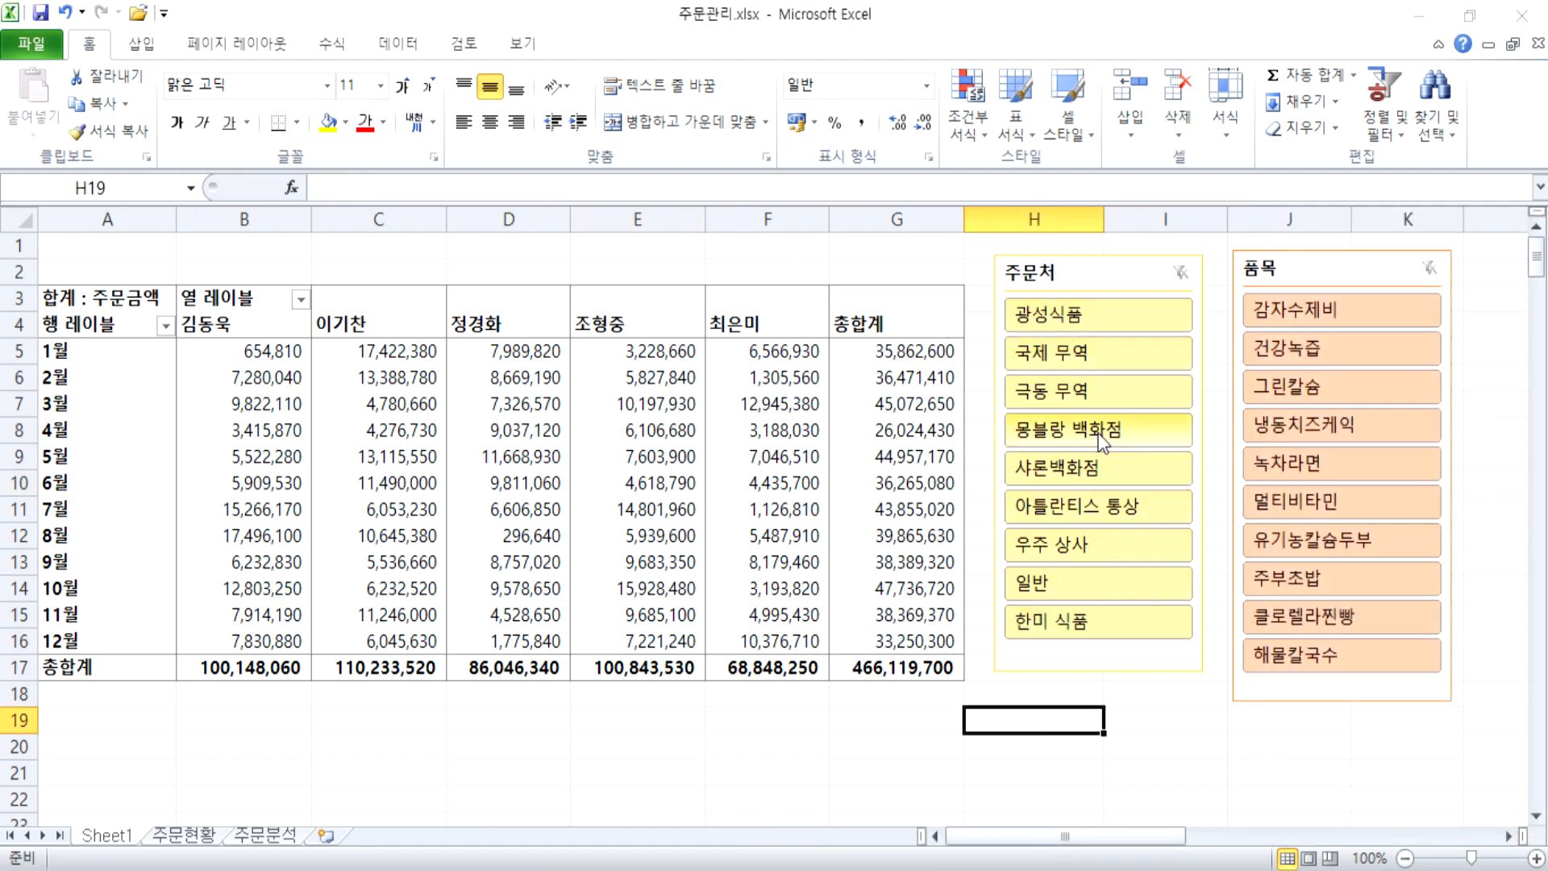
# Step: In the pivot table's column label filter, limit 처리담당 to the first person, reselect everyone, and apply the filter
pyautogui.click(788, 403)
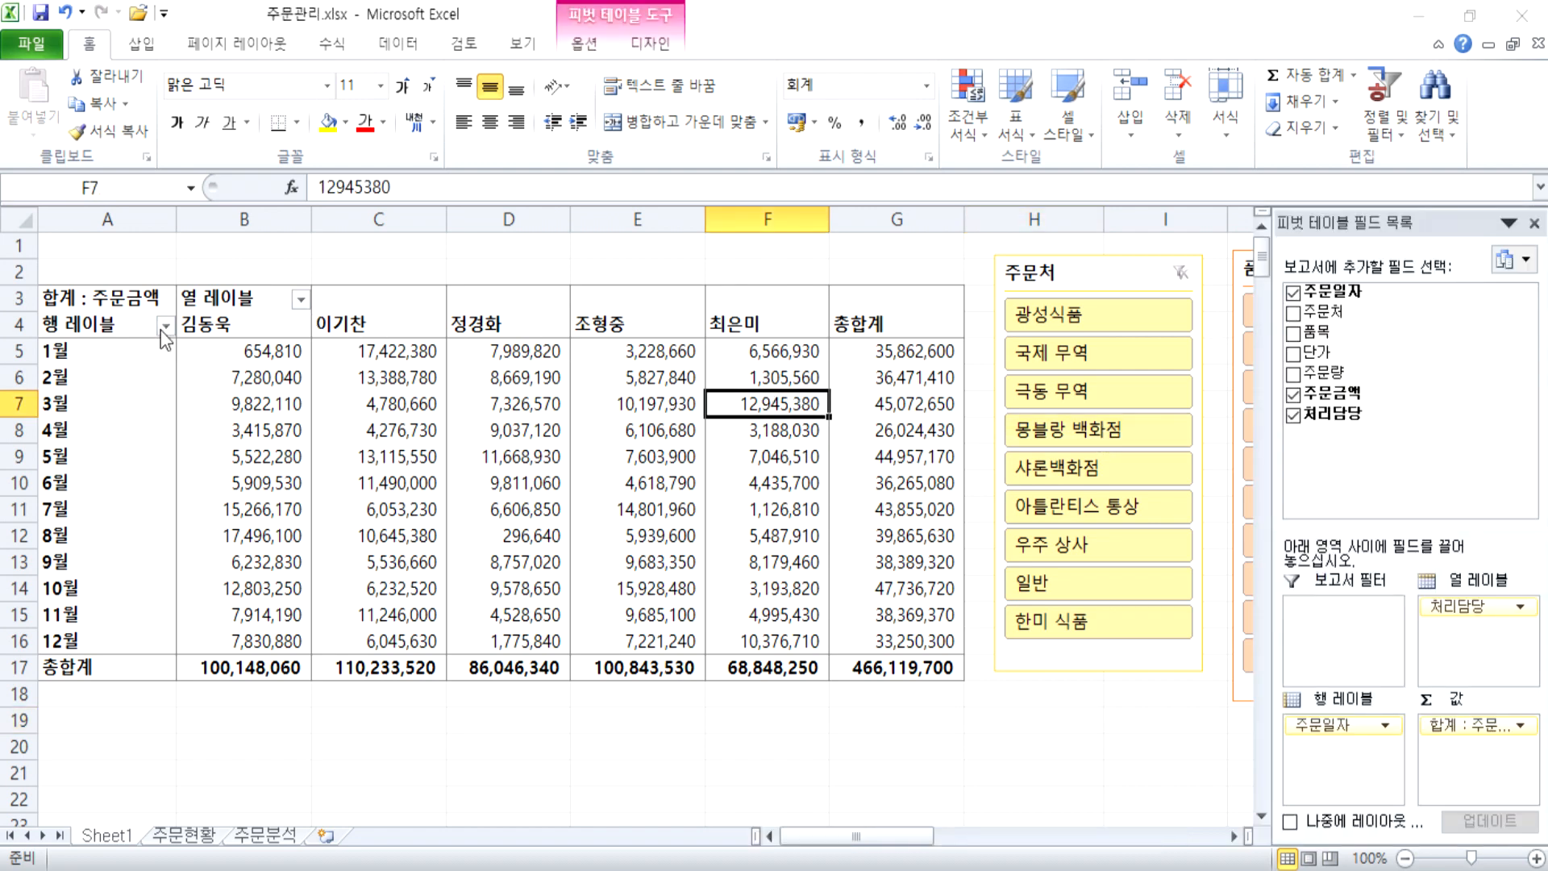
pyautogui.click(300, 300)
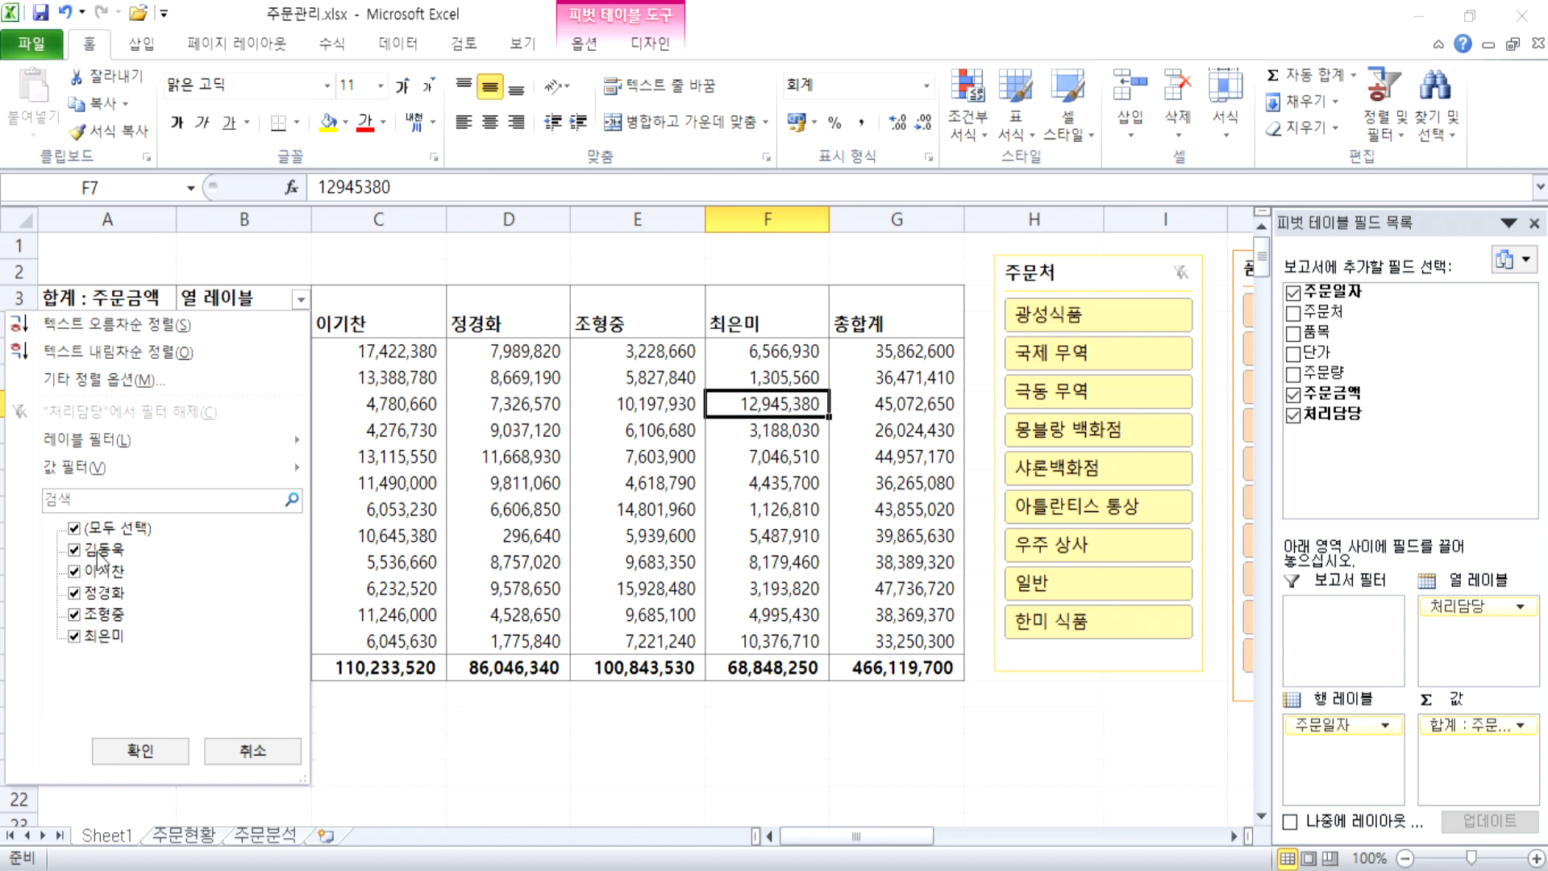
pyautogui.click(74, 528)
pyautogui.click(74, 549)
pyautogui.click(74, 528)
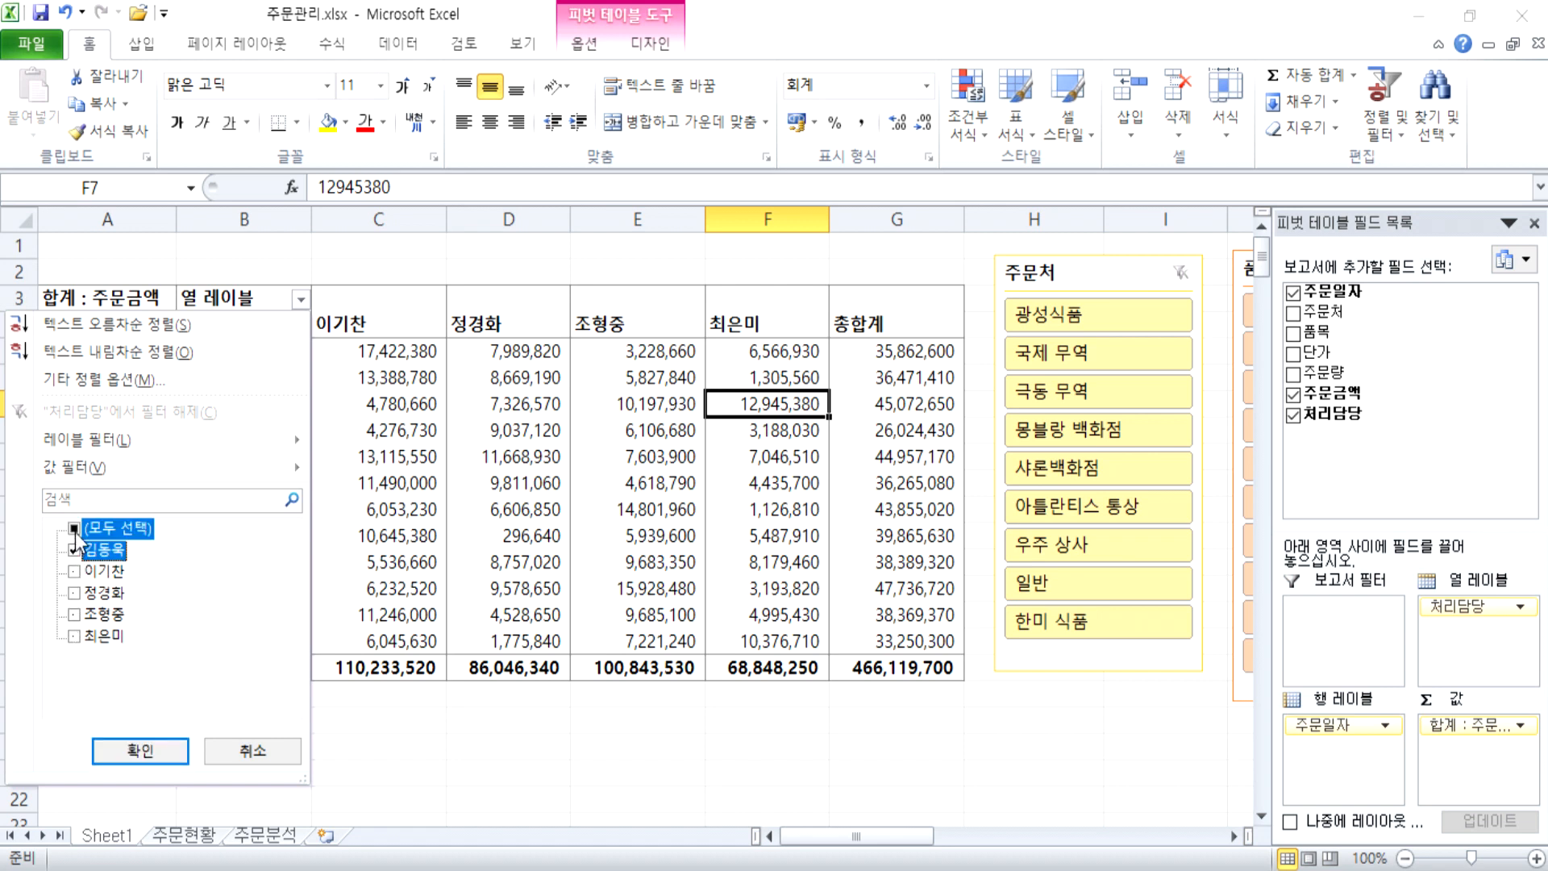
pyautogui.click(140, 750)
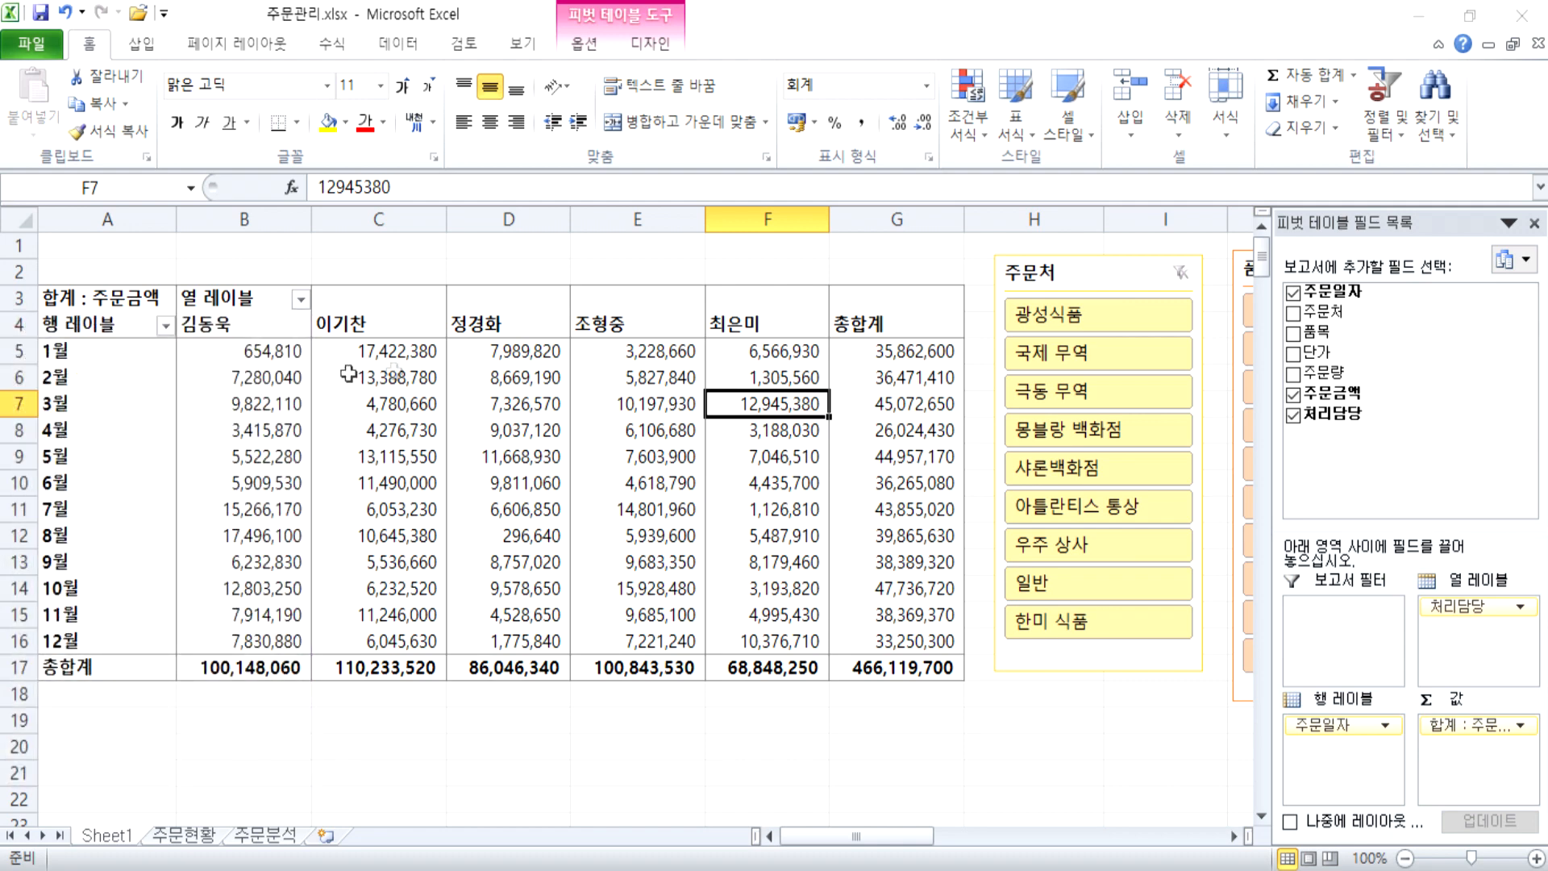
# Step: Add 품목 as a row field beneath 주문일자 and remove it from the pivot table again
pyautogui.click(1306, 333)
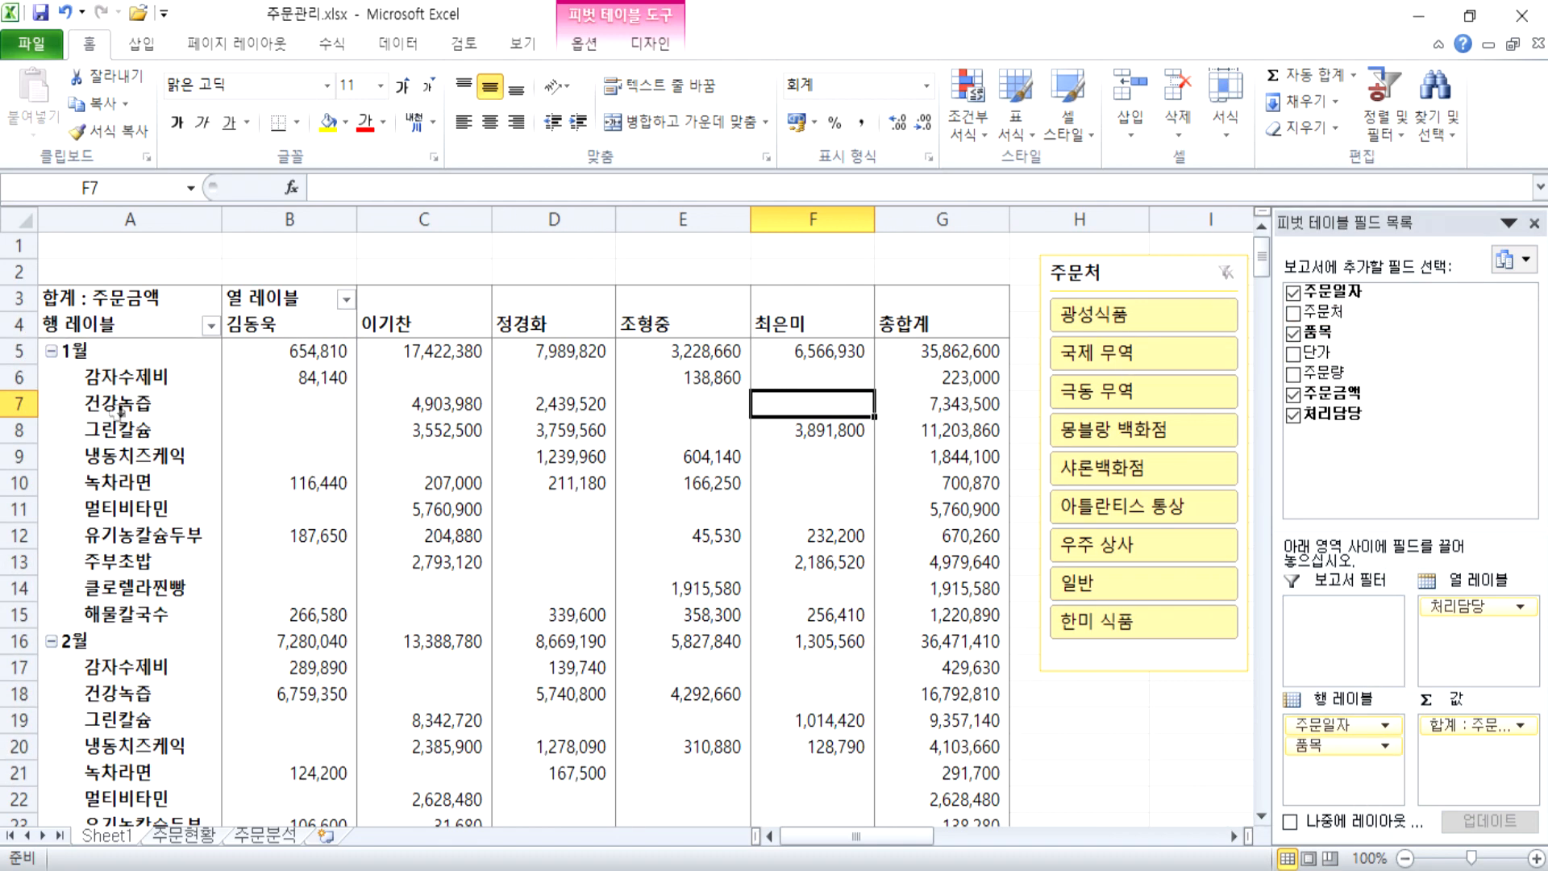
pyautogui.moveTo(1310, 745); pyautogui.dragTo(1169, 694)
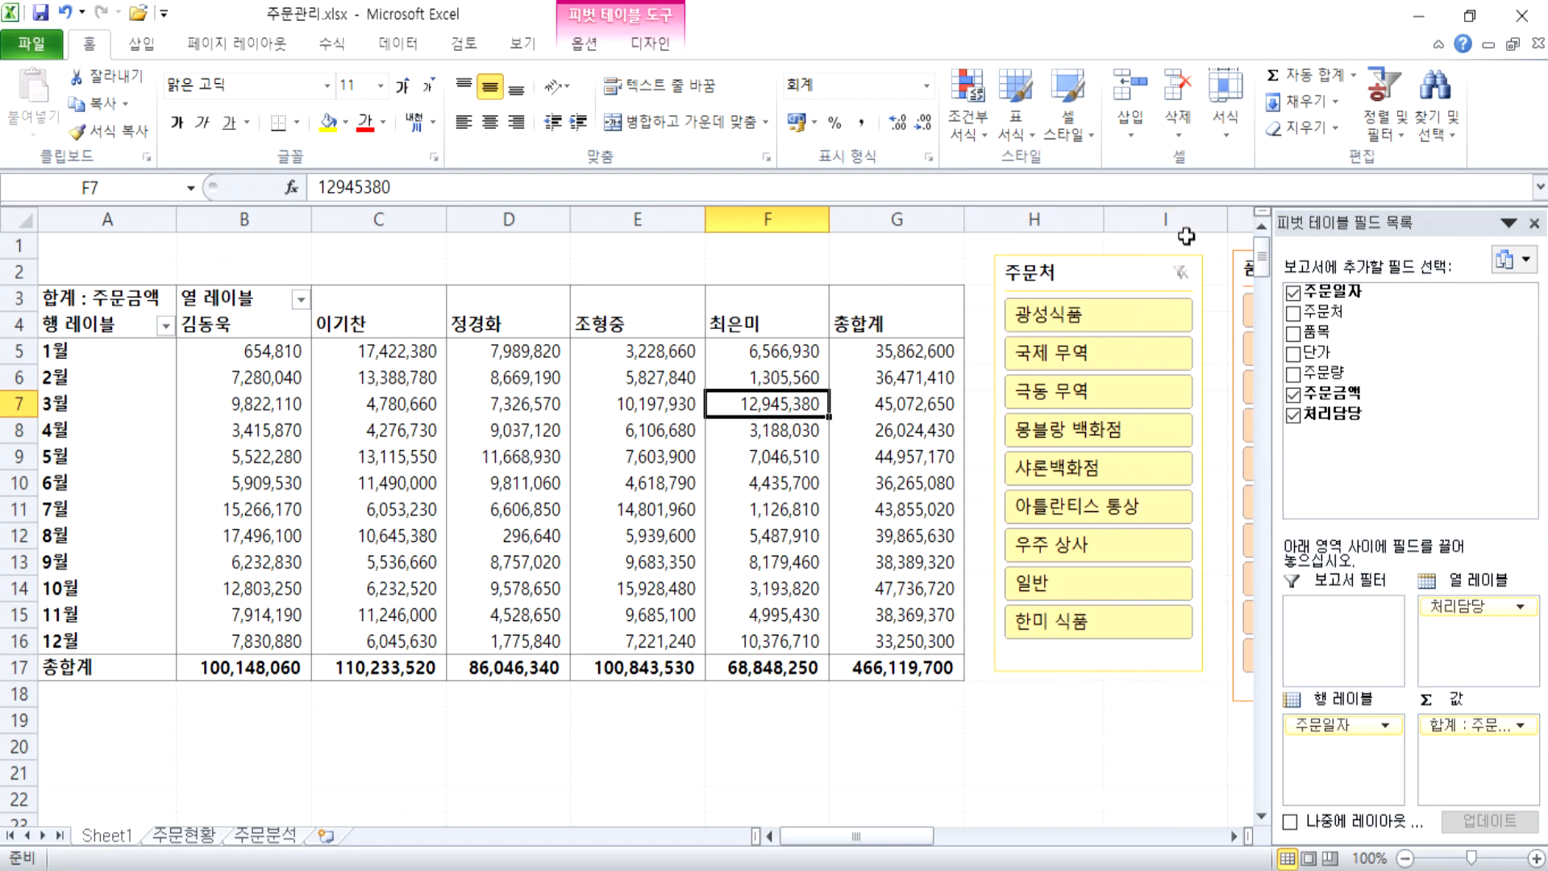
# Step: Filter the 주문처 slicer to 몽블랑 백화점, add 국제 무역 and 우주 상사, and clear the filter
pyautogui.click(1092, 277)
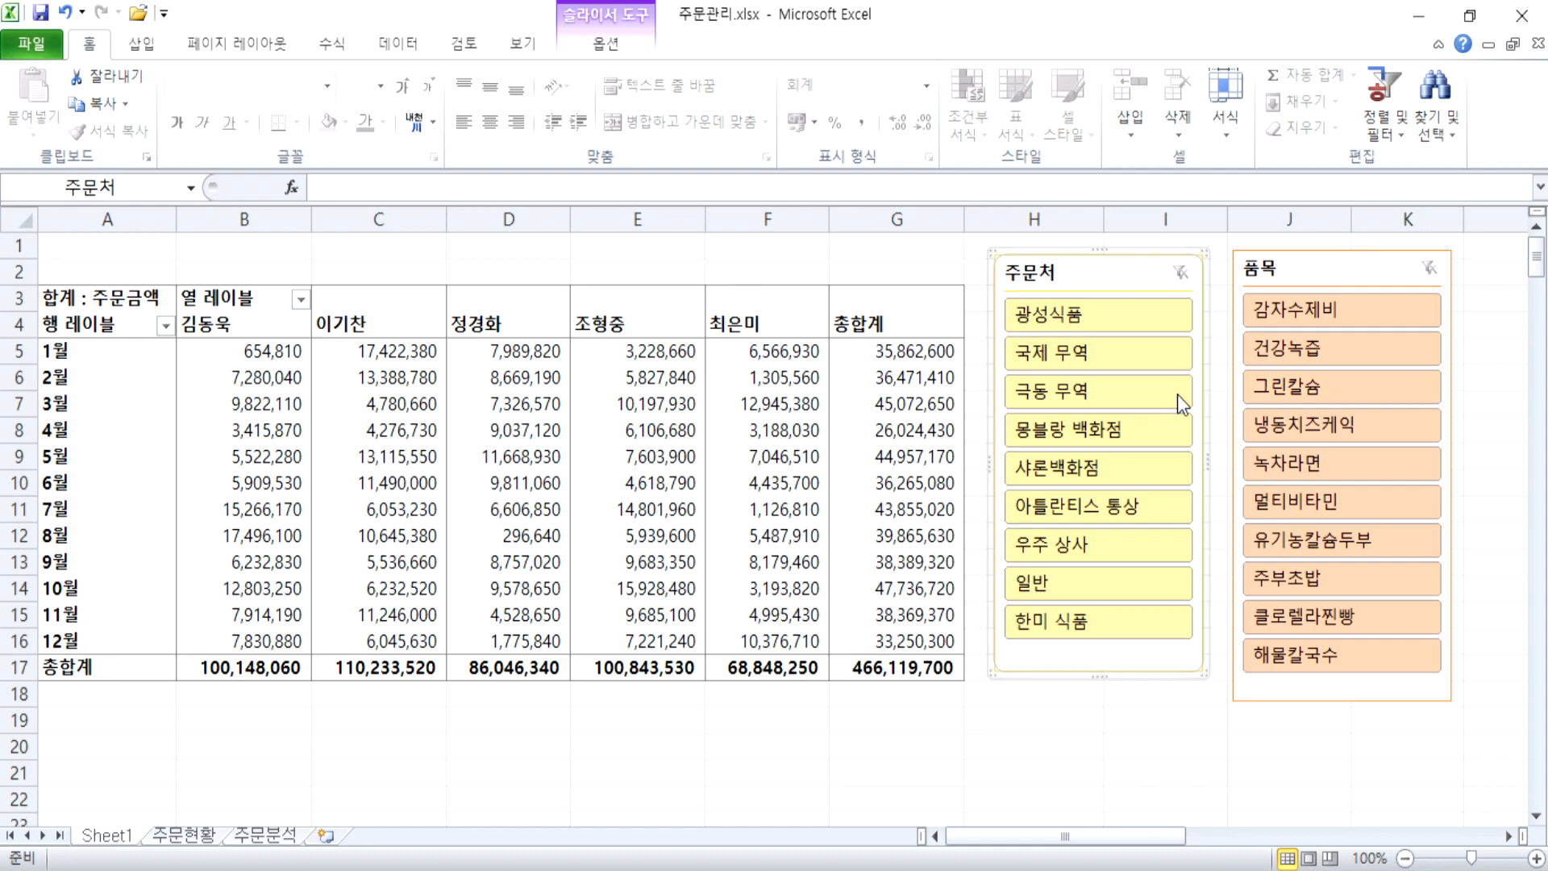
pyautogui.click(1076, 433)
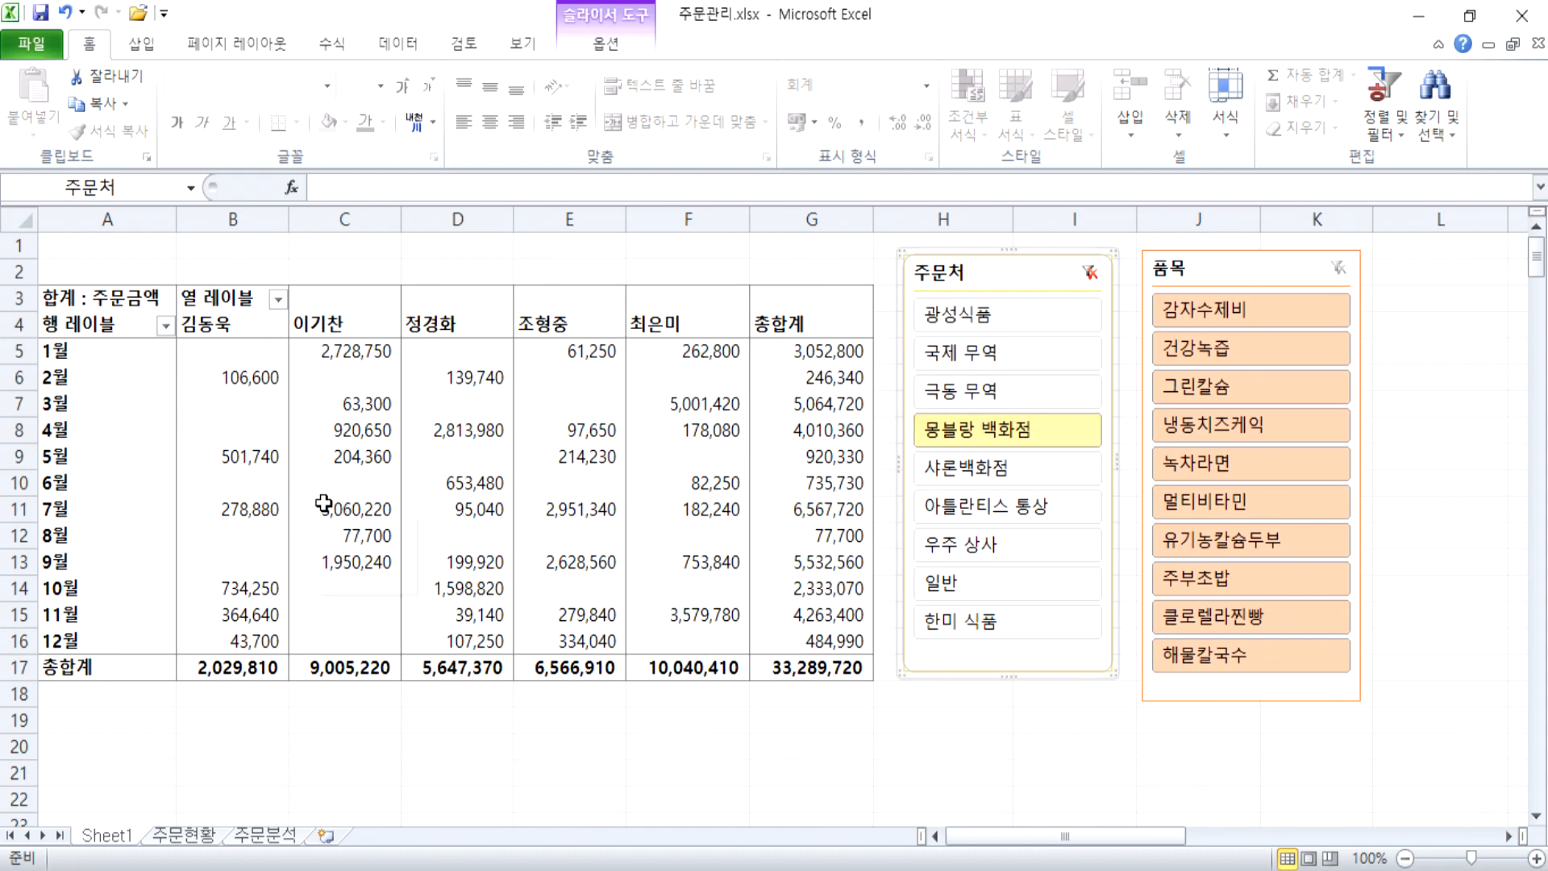
pyautogui.moveTo(323, 502)
pyautogui.moveTo(615, 425)
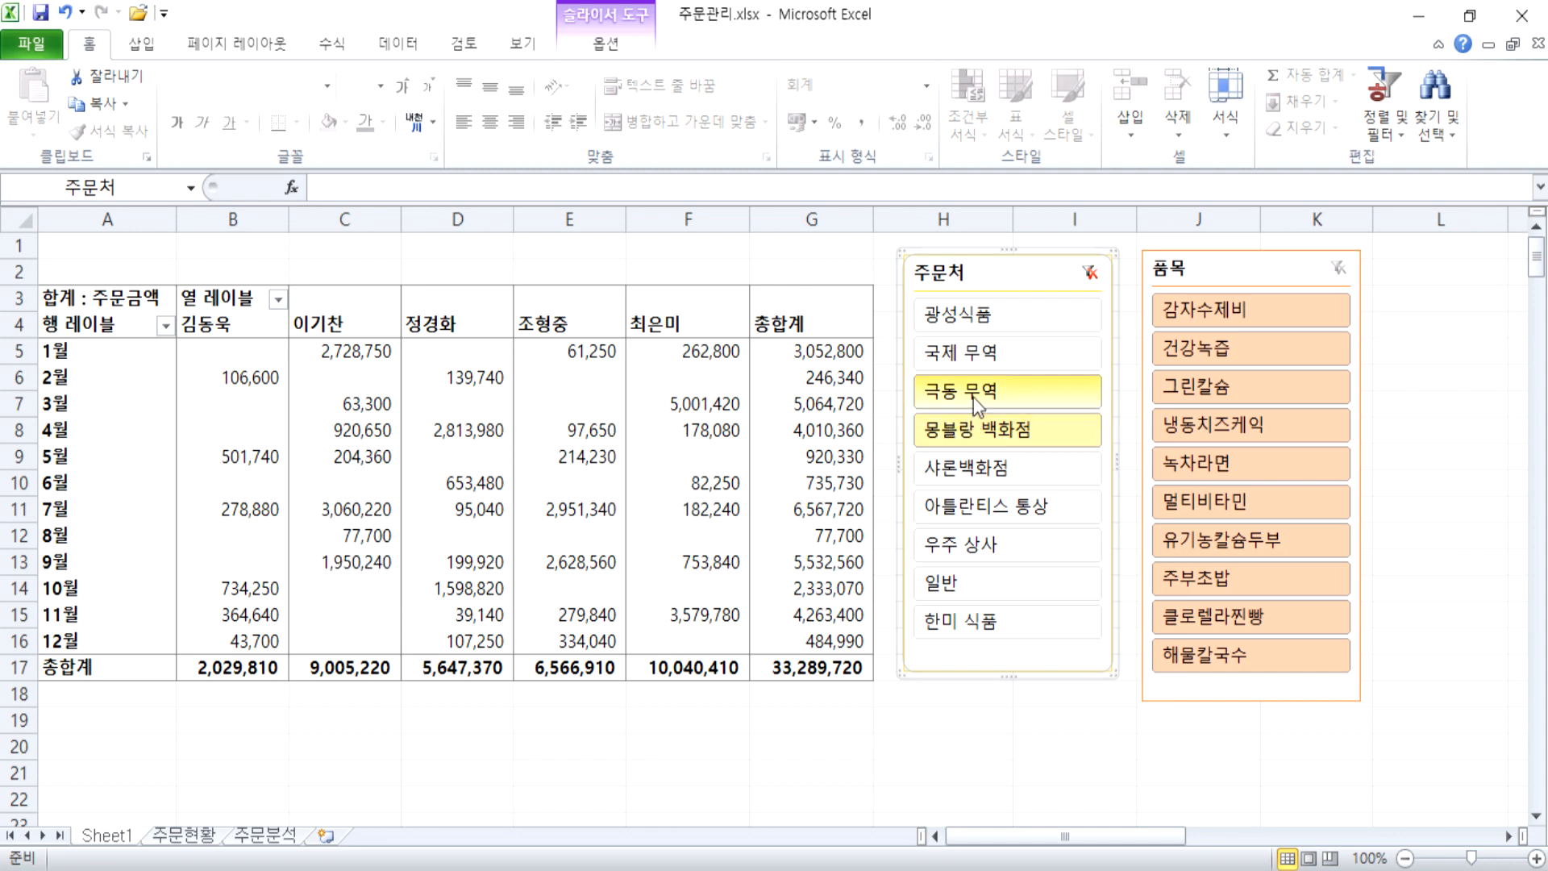
pyautogui.keyDown('ctrl'); pyautogui.click(982, 355); pyautogui.keyUp('ctrl')
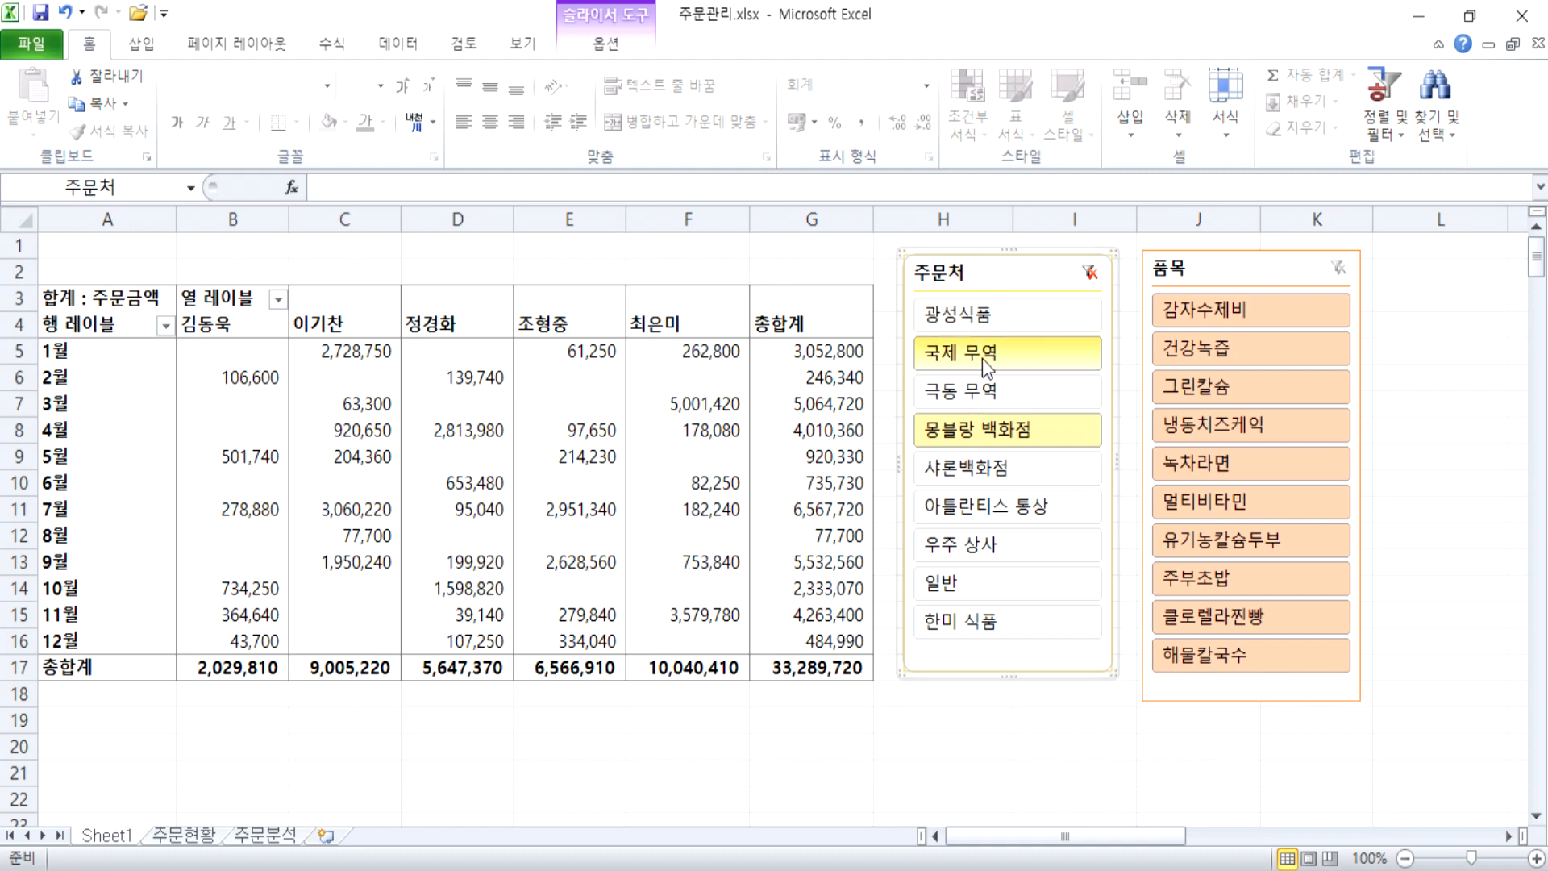
pyautogui.keyDown('ctrl'); pyautogui.click(982, 544); pyautogui.keyUp('ctrl')
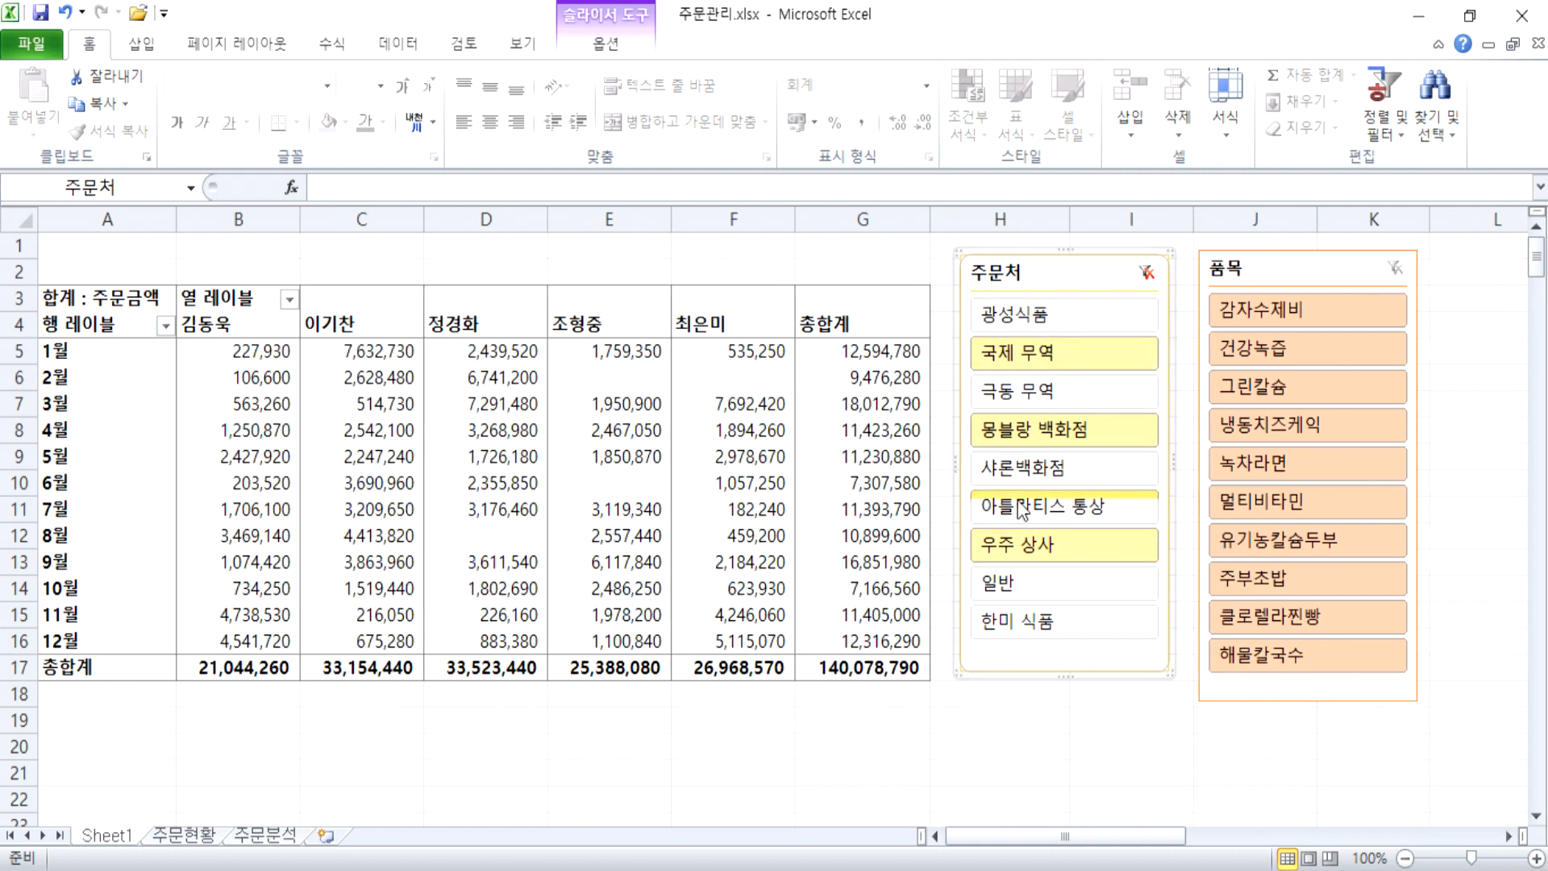
pyautogui.click(1147, 273)
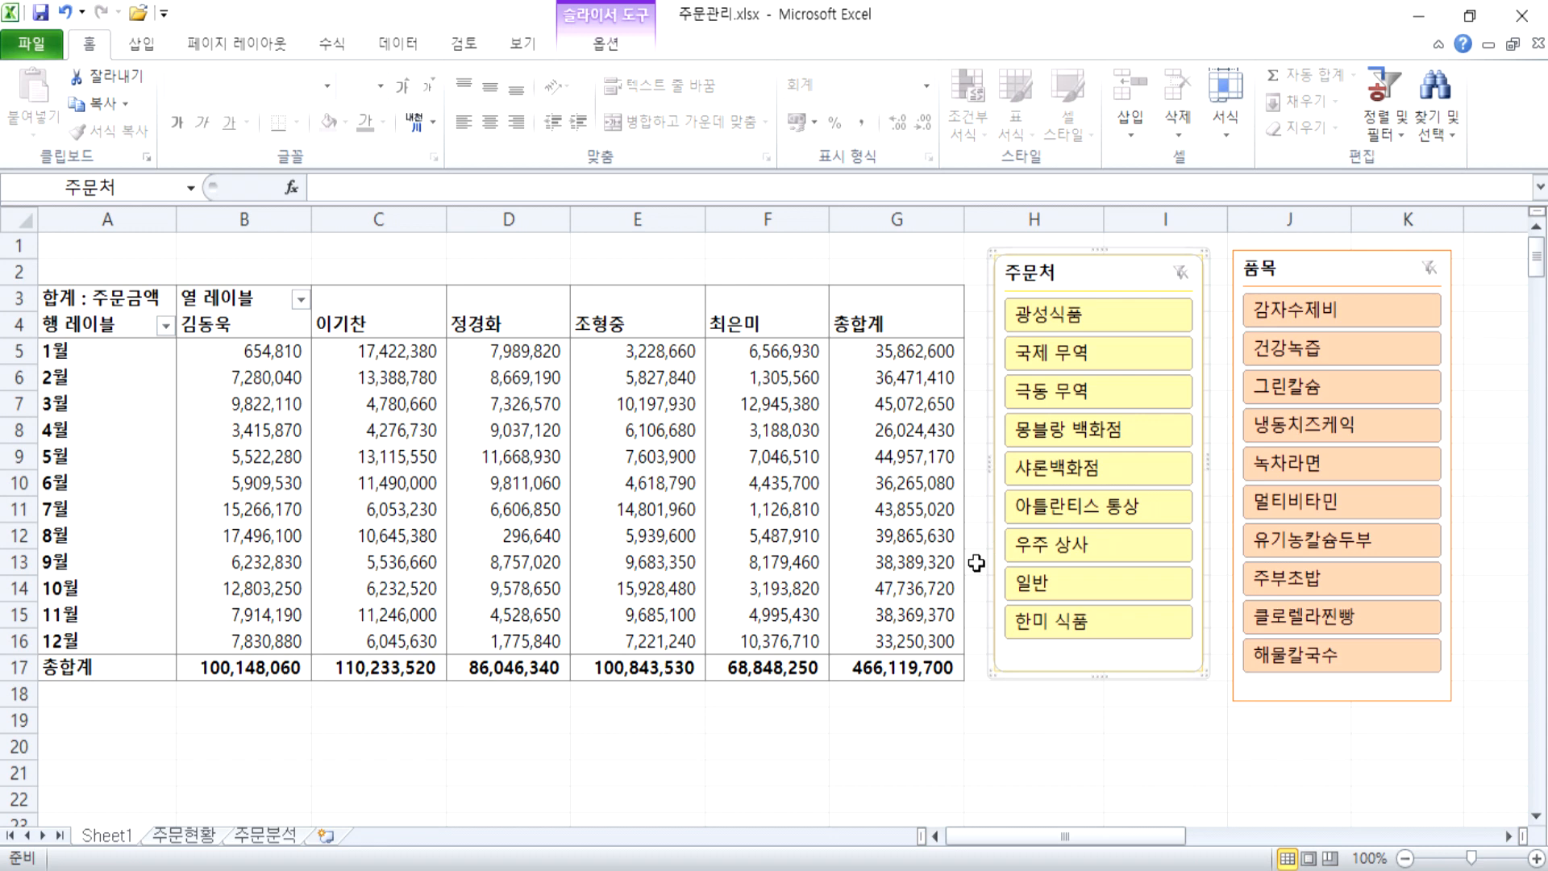
pyautogui.moveTo(898, 536)
# Step: Group the 주문일자 row labels by both 월 and 분기
pyautogui.rightClick(85, 377)
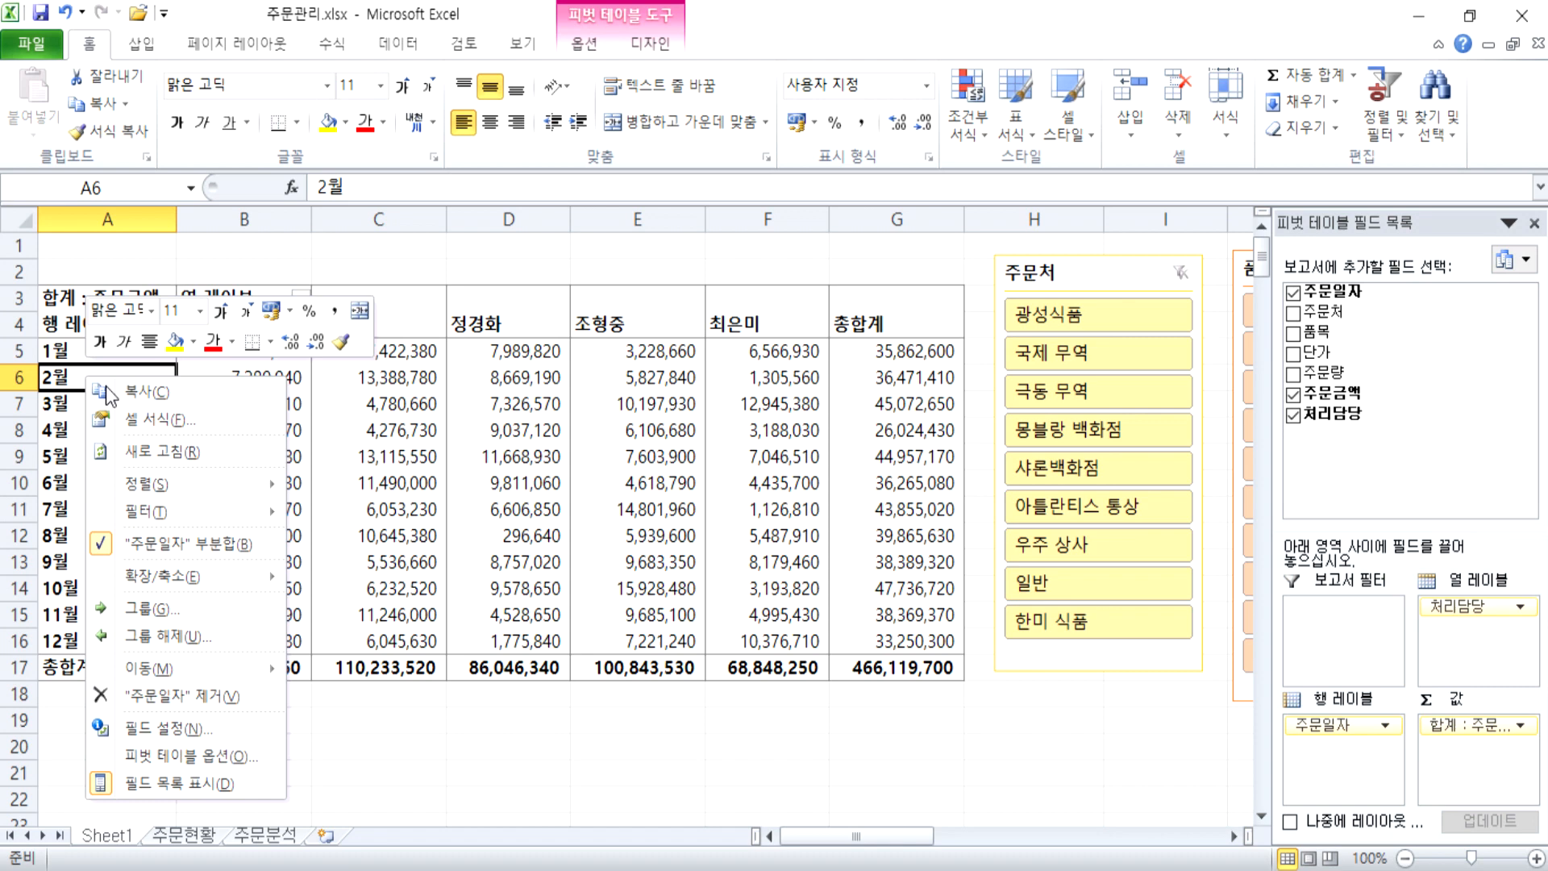
pyautogui.click(170, 612)
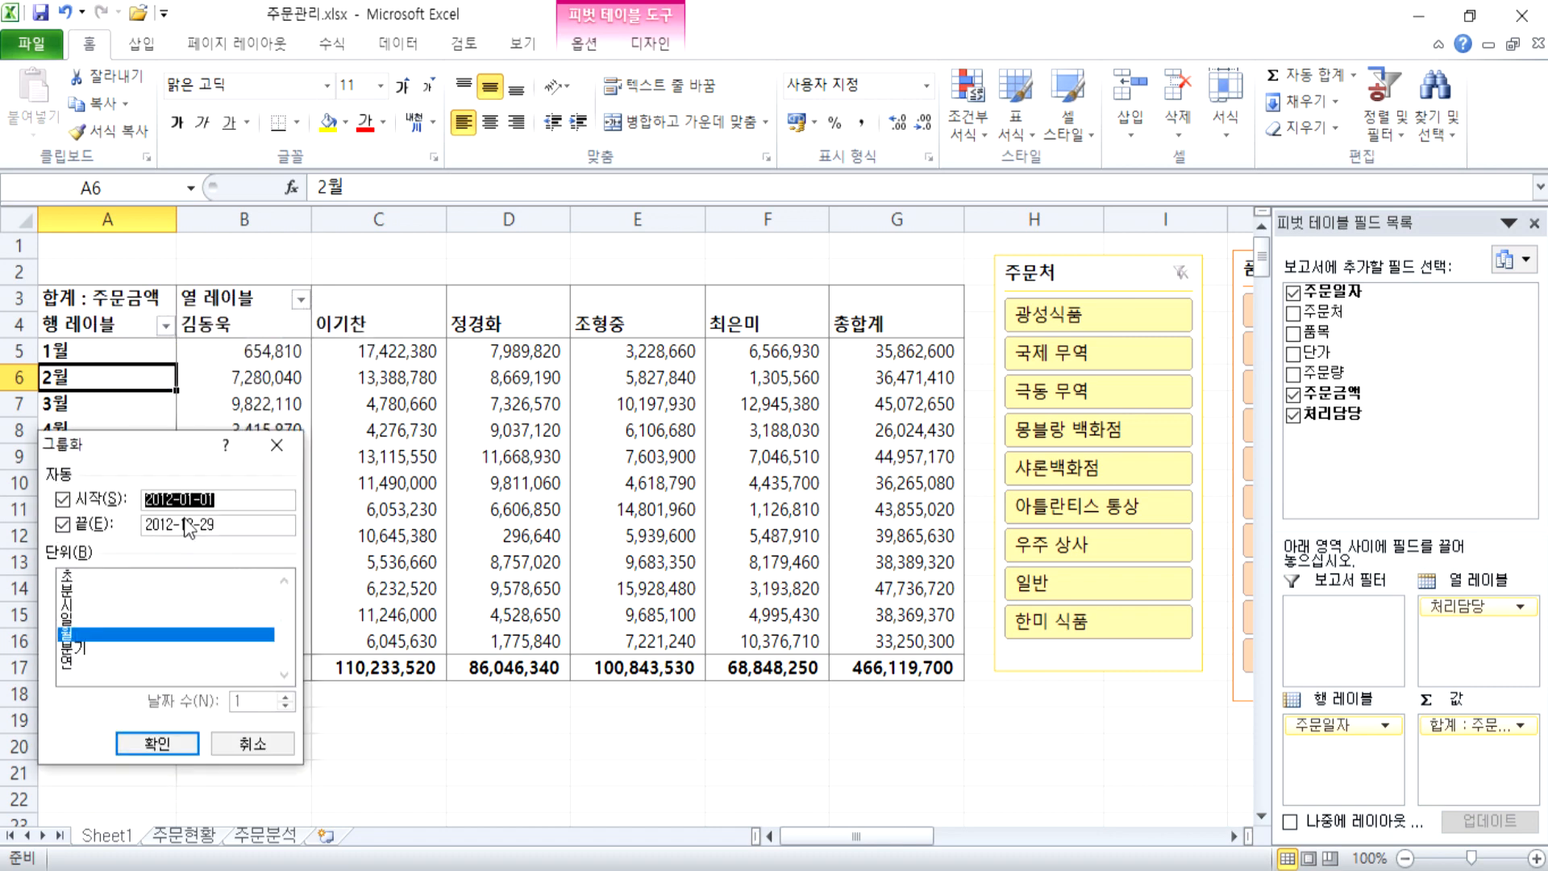
pyautogui.moveTo(156, 445); pyautogui.dragTo(457, 253)
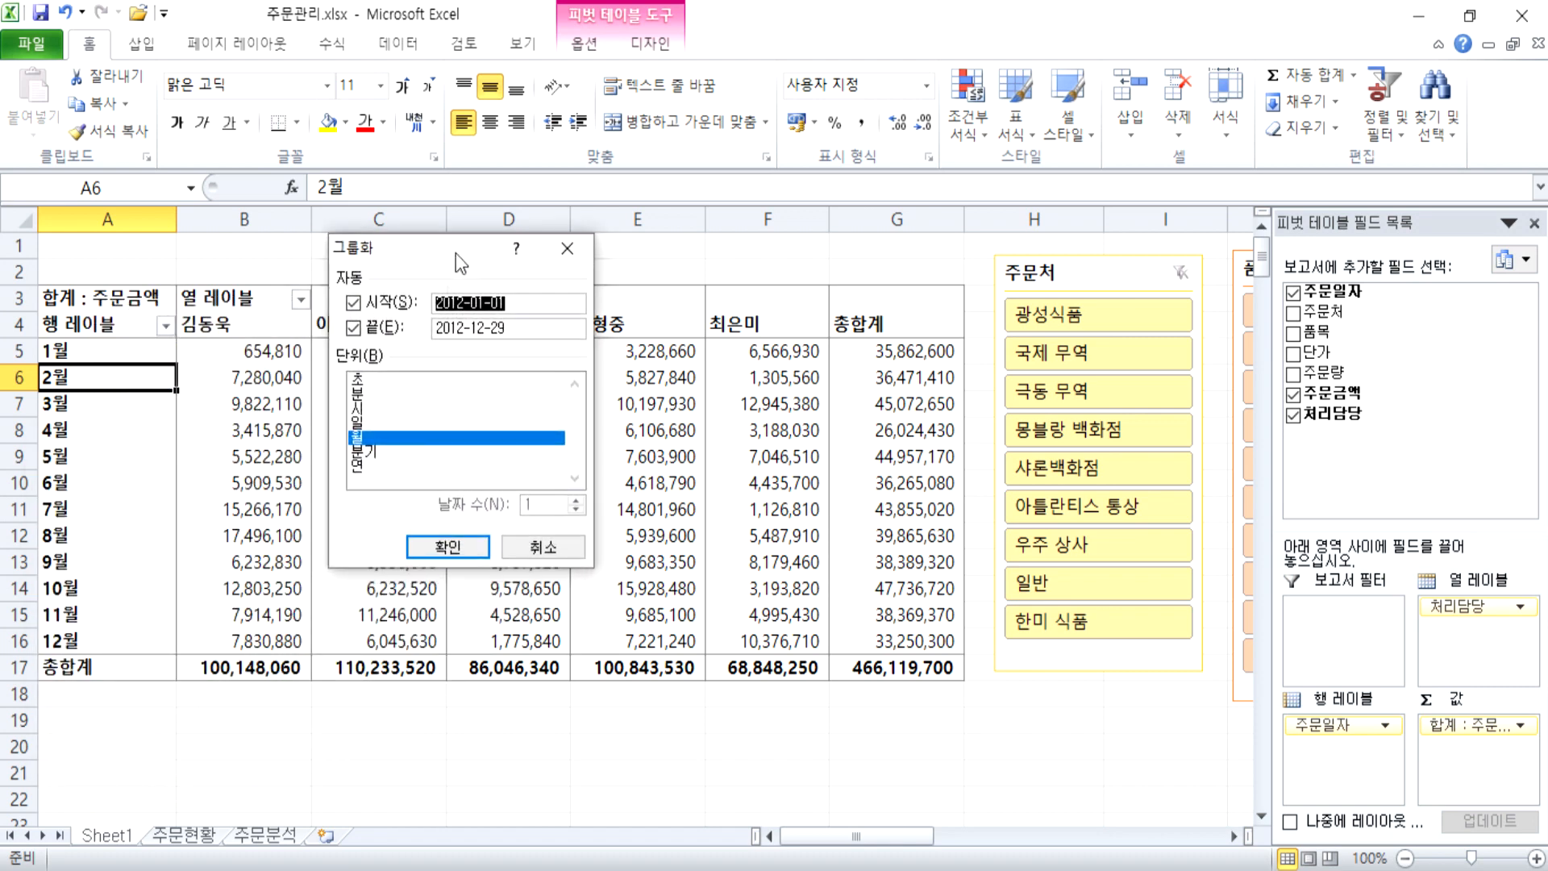
pyautogui.click(367, 452)
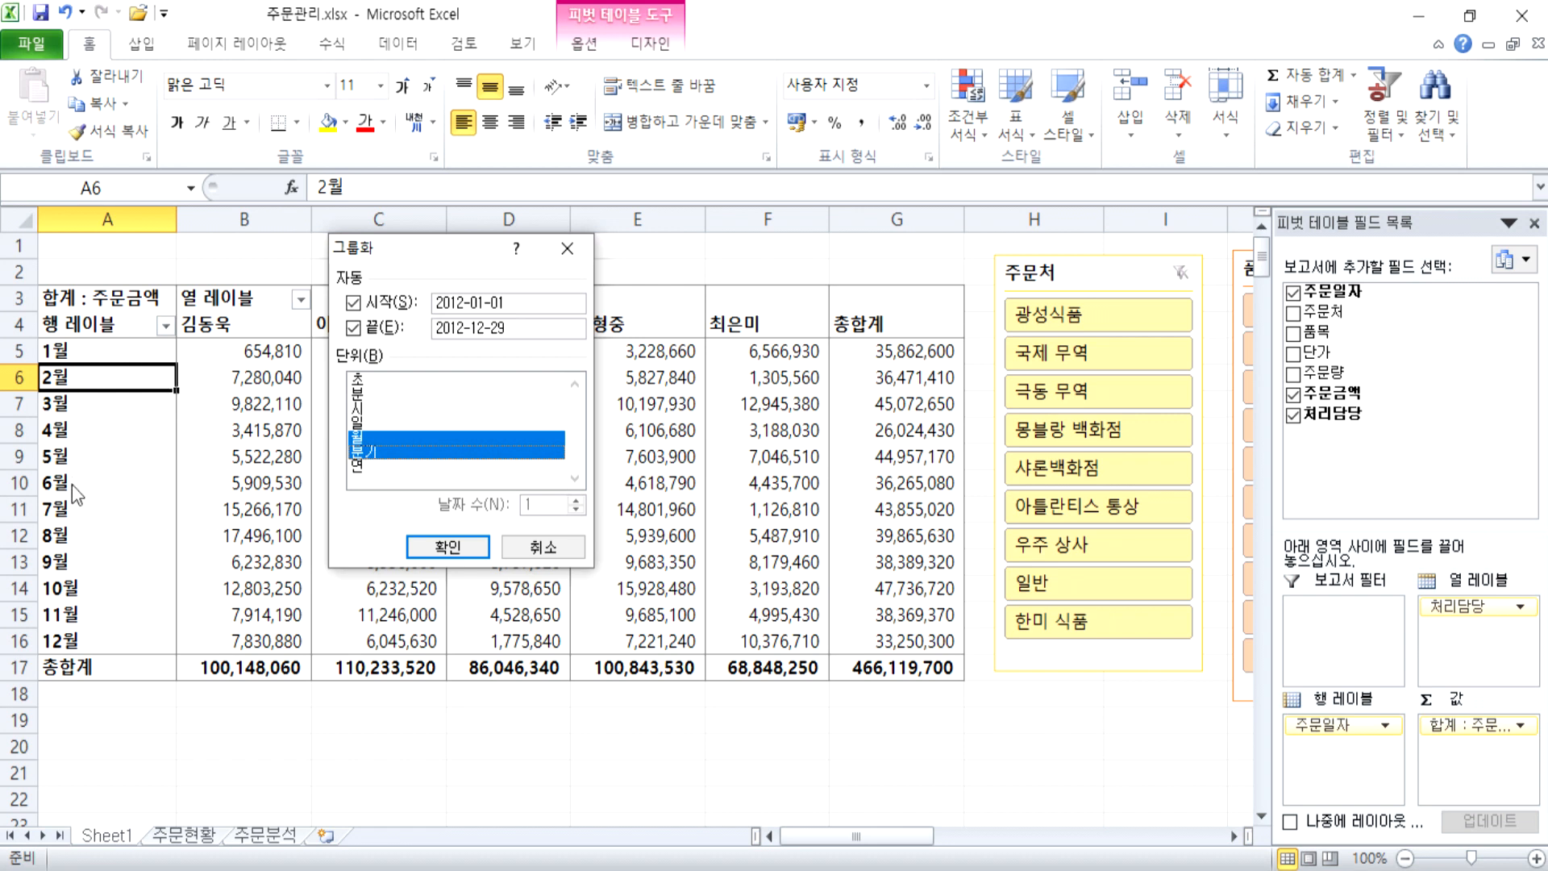
pyautogui.click(447, 547)
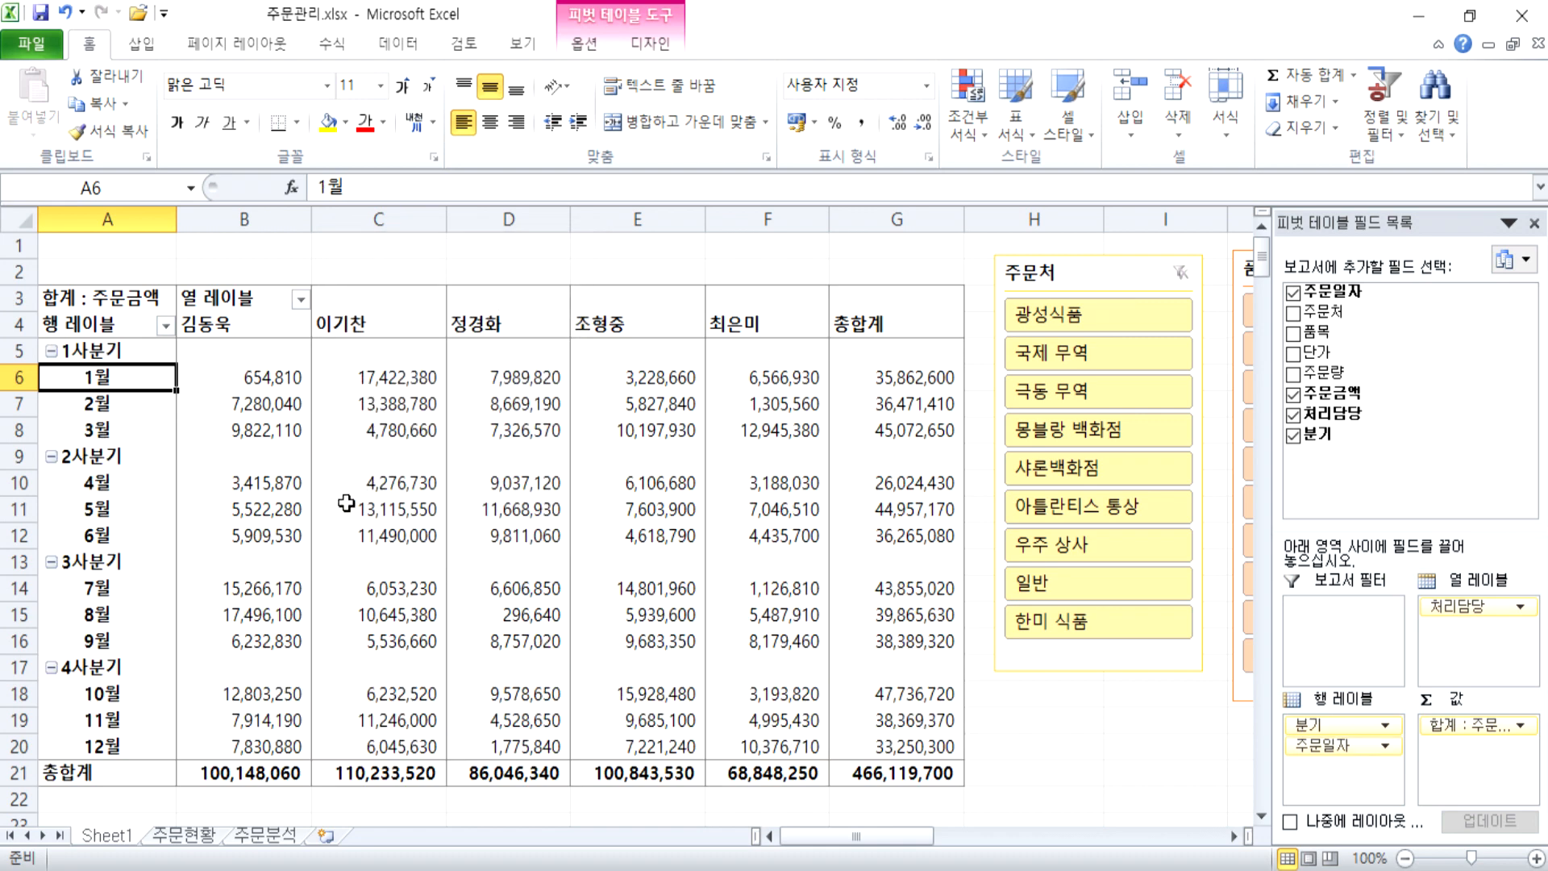
# Step: Collapse all four quarters in the row labels and expand 3사분기 to its months
pyautogui.click(51, 351)
pyautogui.click(51, 377)
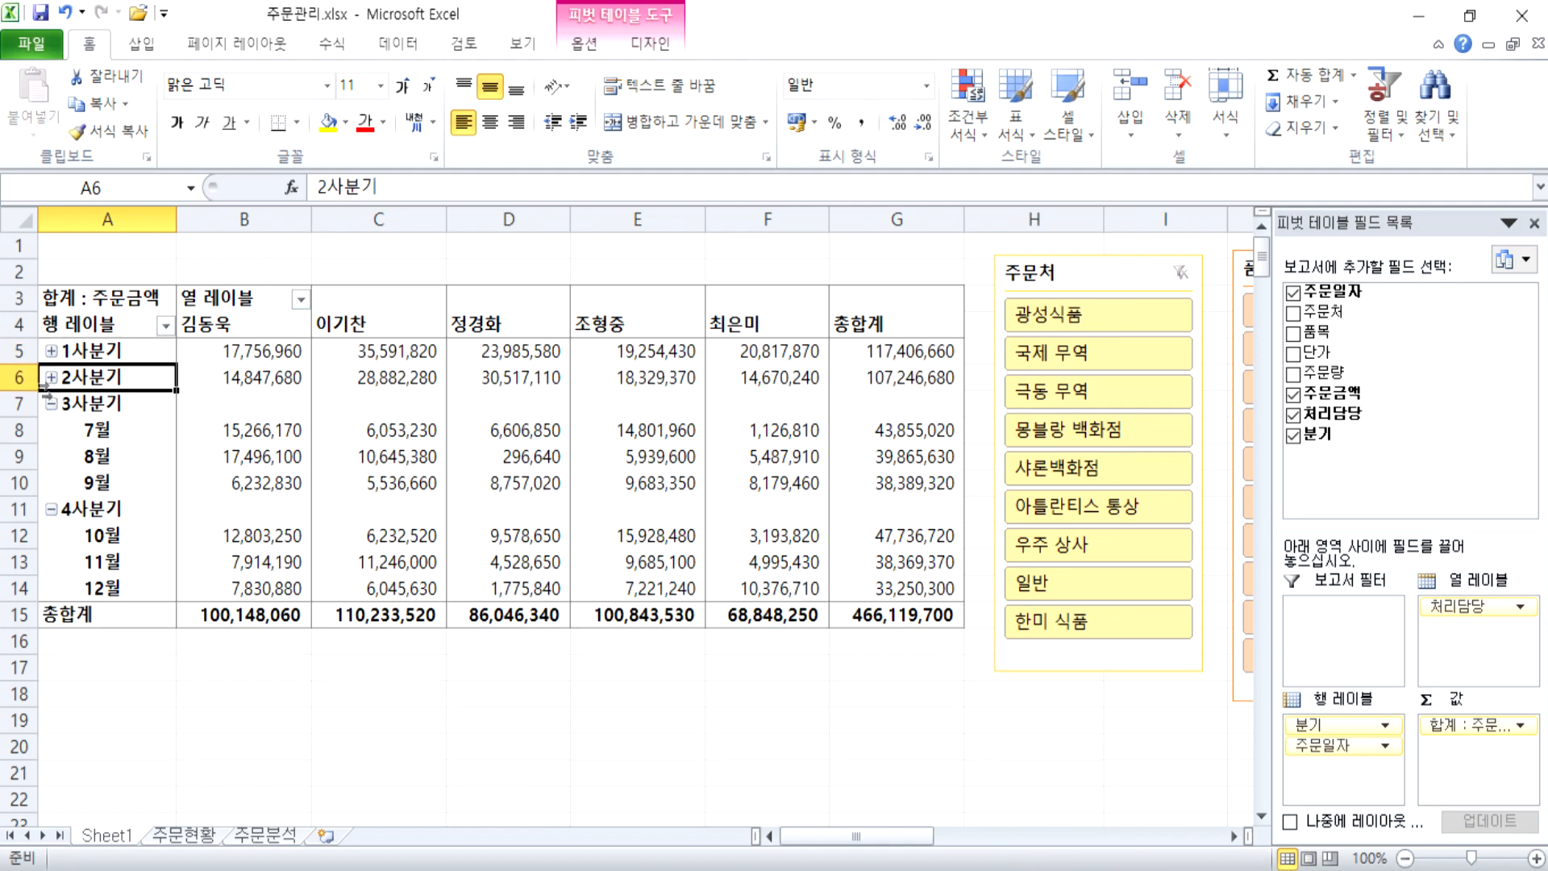
pyautogui.click(51, 403)
pyautogui.click(51, 429)
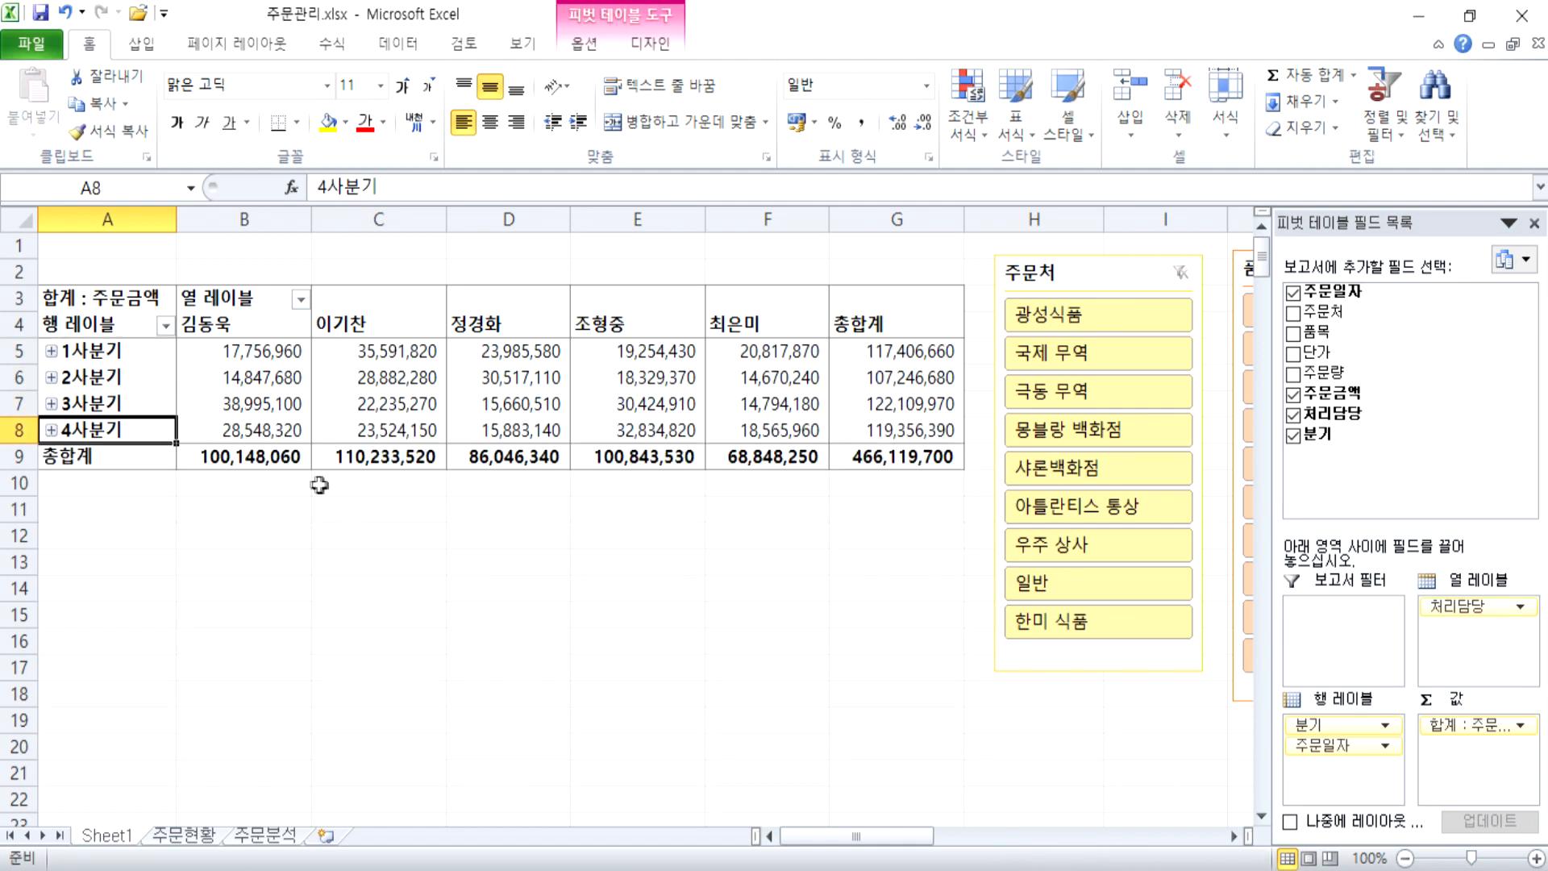
pyautogui.click(51, 403)
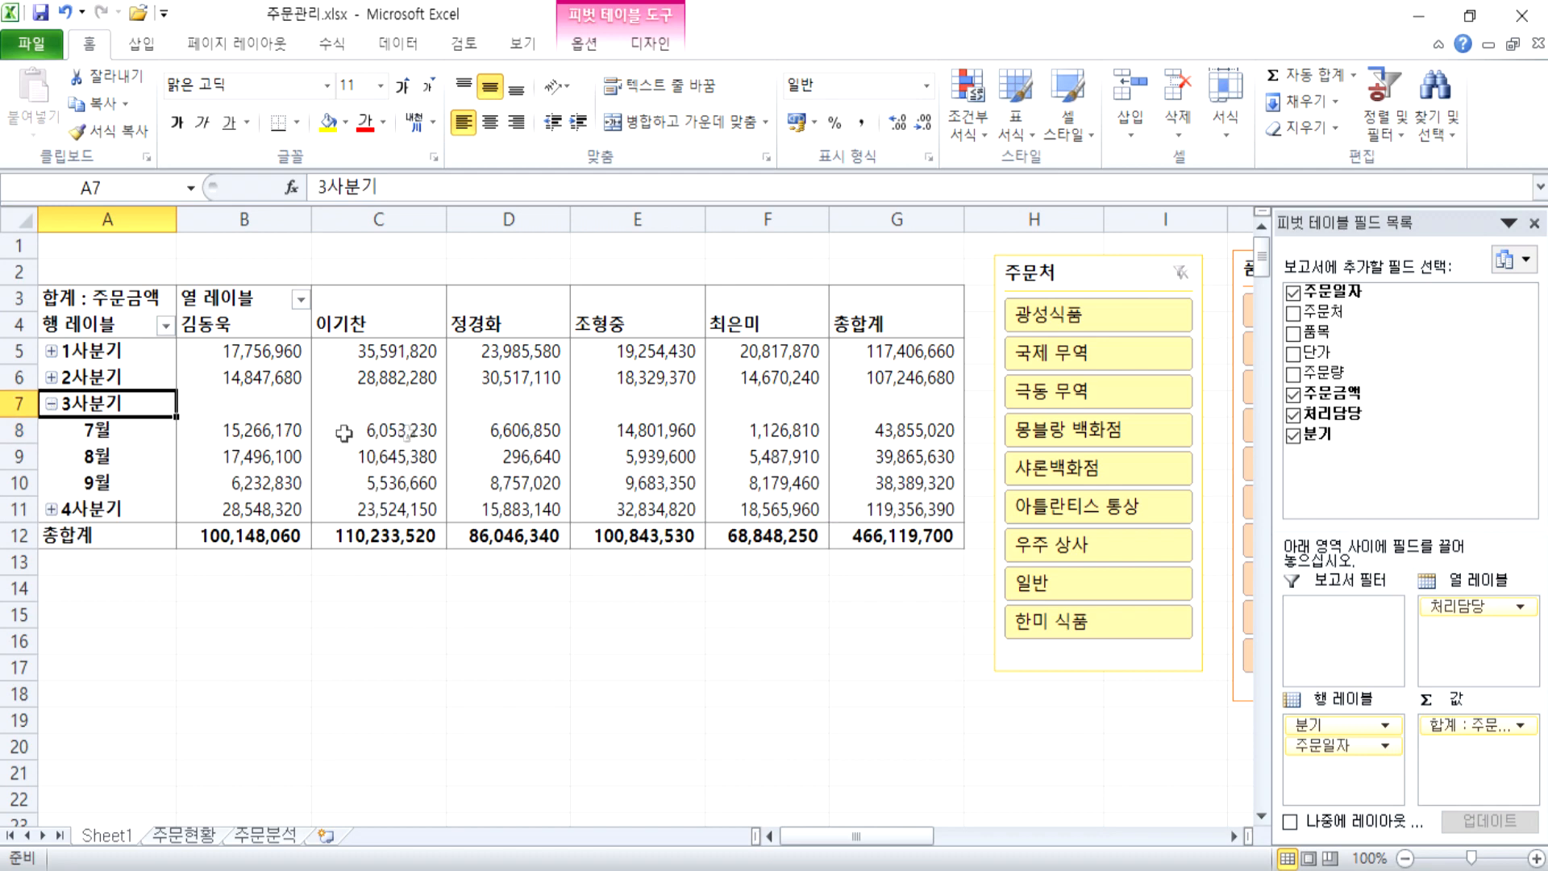
pyautogui.click(241, 432)
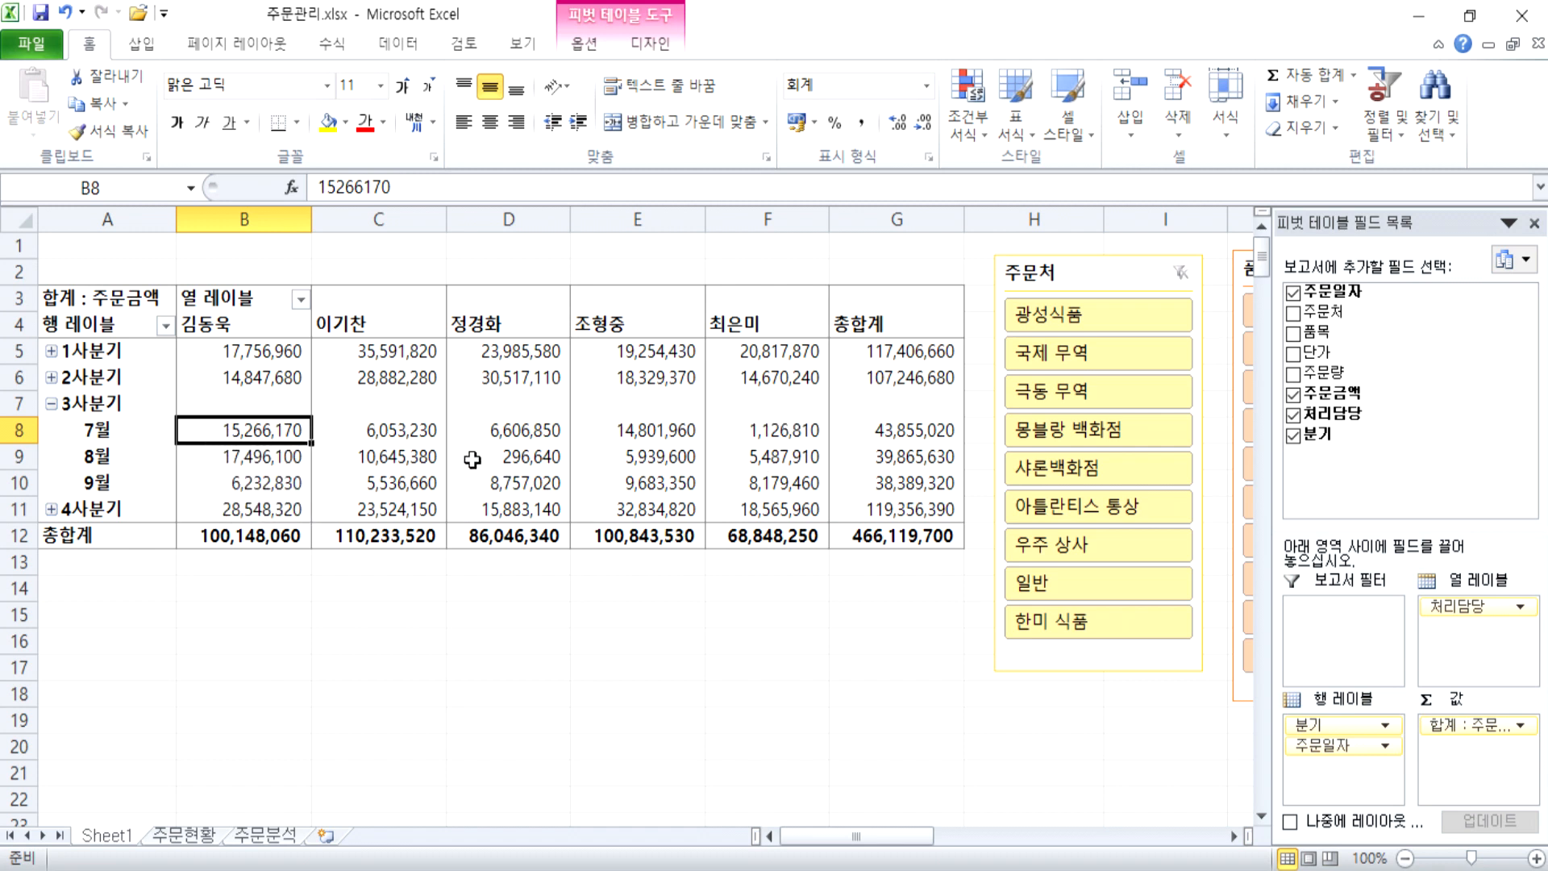
# Step: Remove 분기 from the date grouping, leaving 주문일자 grouped by 월 only
pyautogui.rightClick(90, 404)
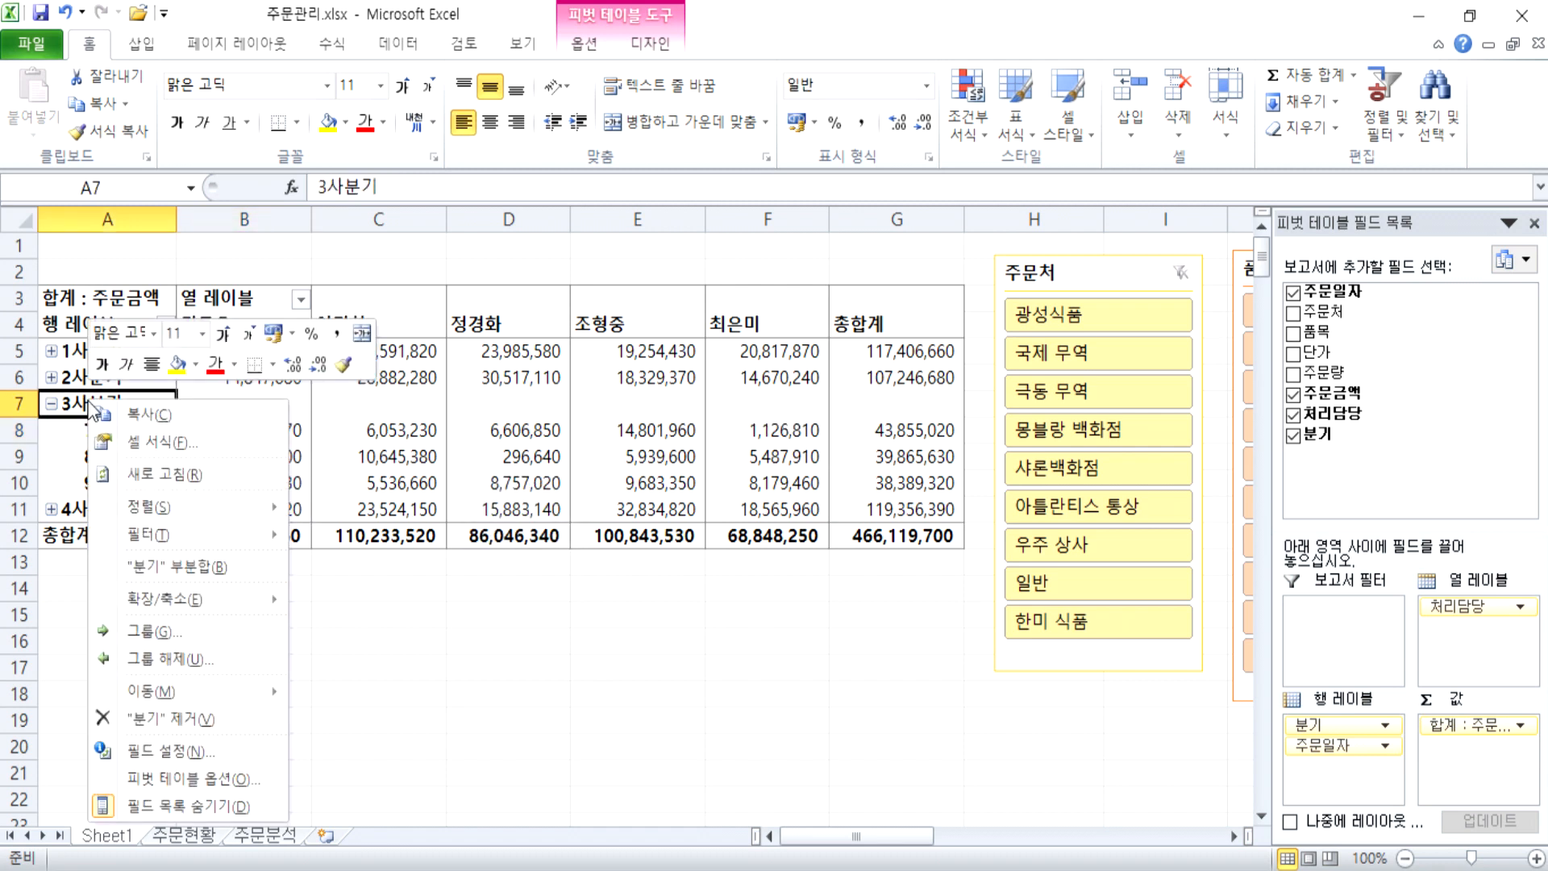
pyautogui.click(162, 633)
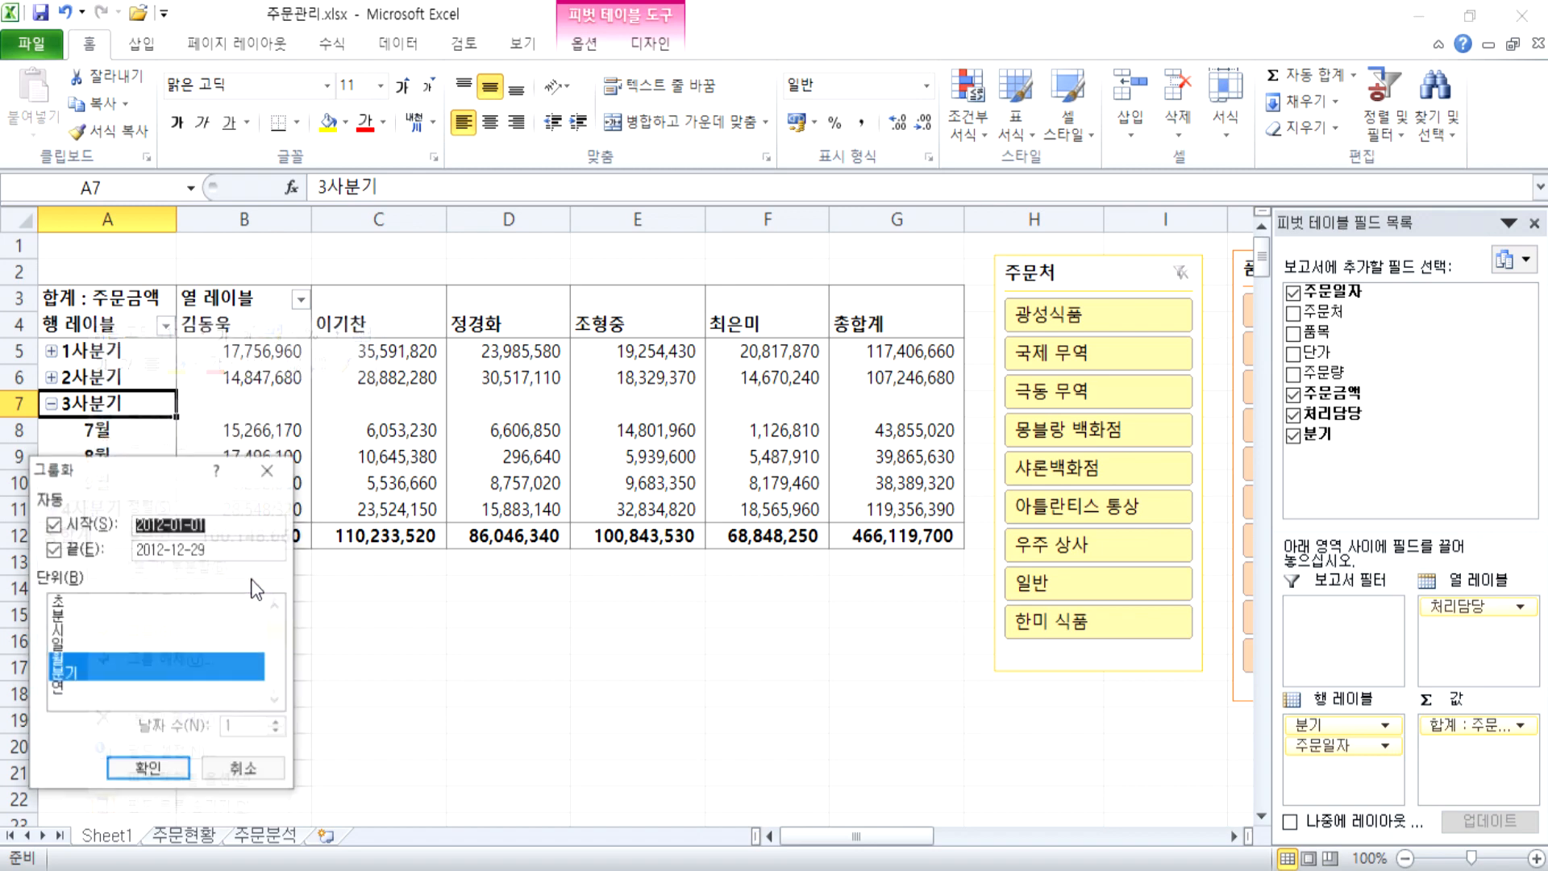
pyautogui.click(74, 675)
pyautogui.click(149, 768)
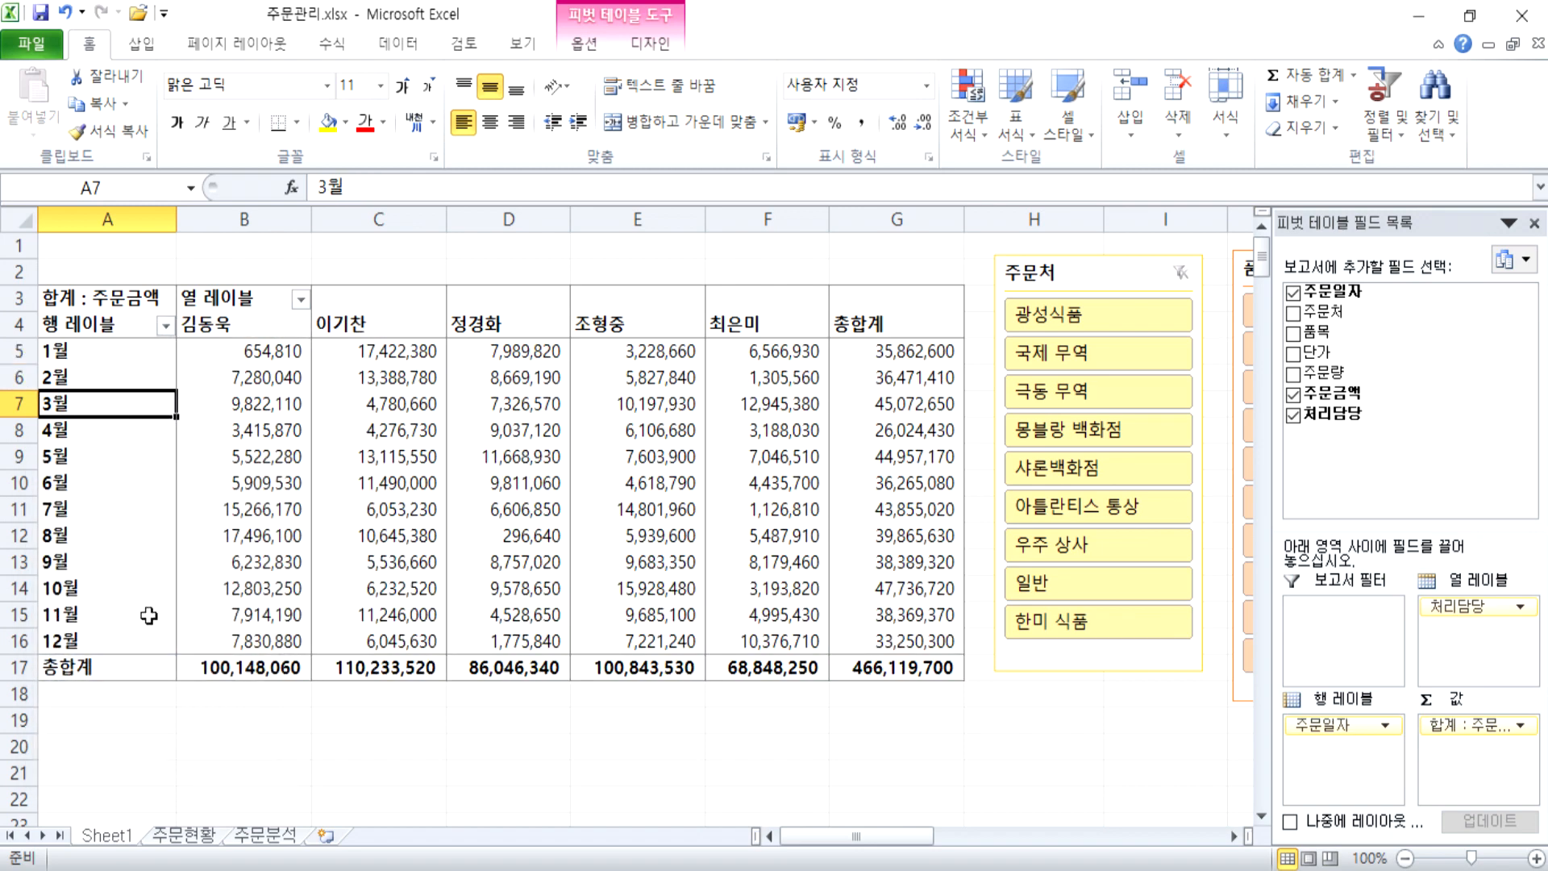
# Step: Change the 주문일자 grouping from 월 to 분기 only
pyautogui.rightClick(76, 460)
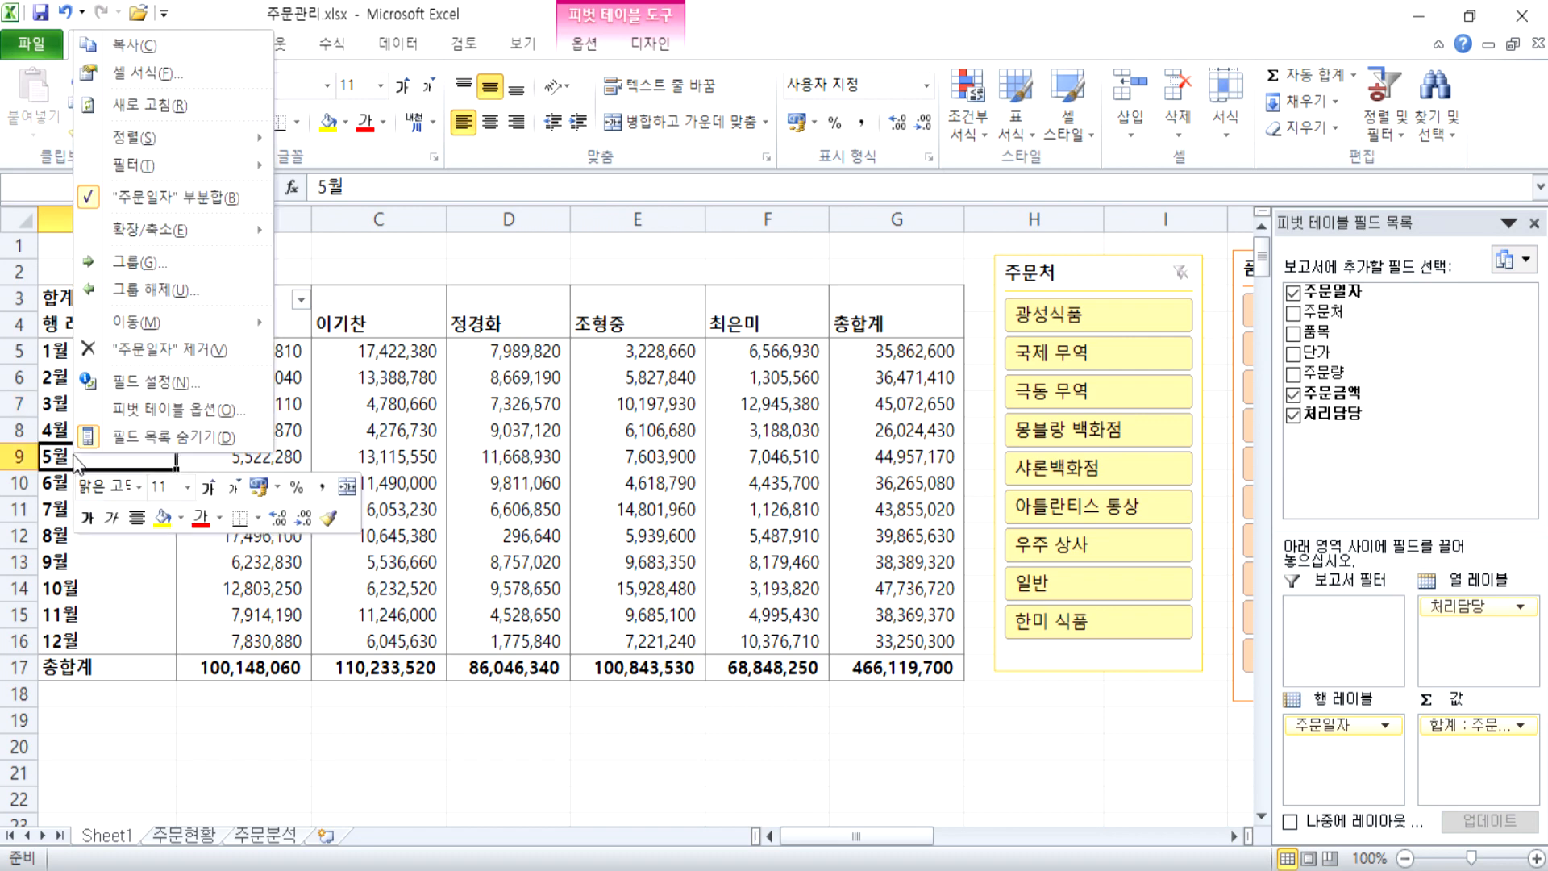
pyautogui.click(144, 264)
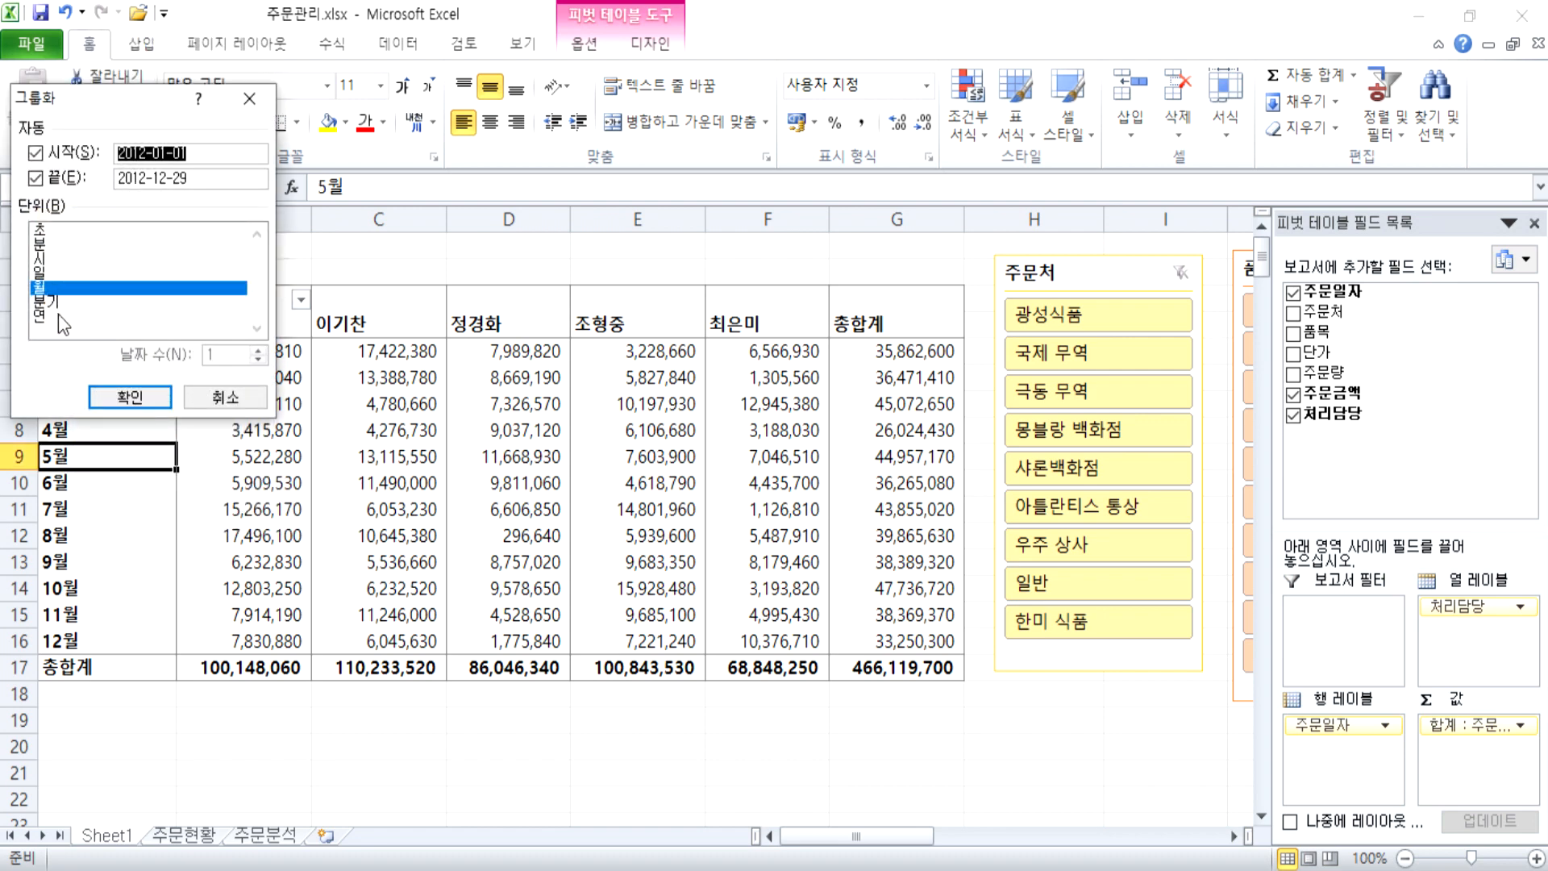
pyautogui.click(60, 299)
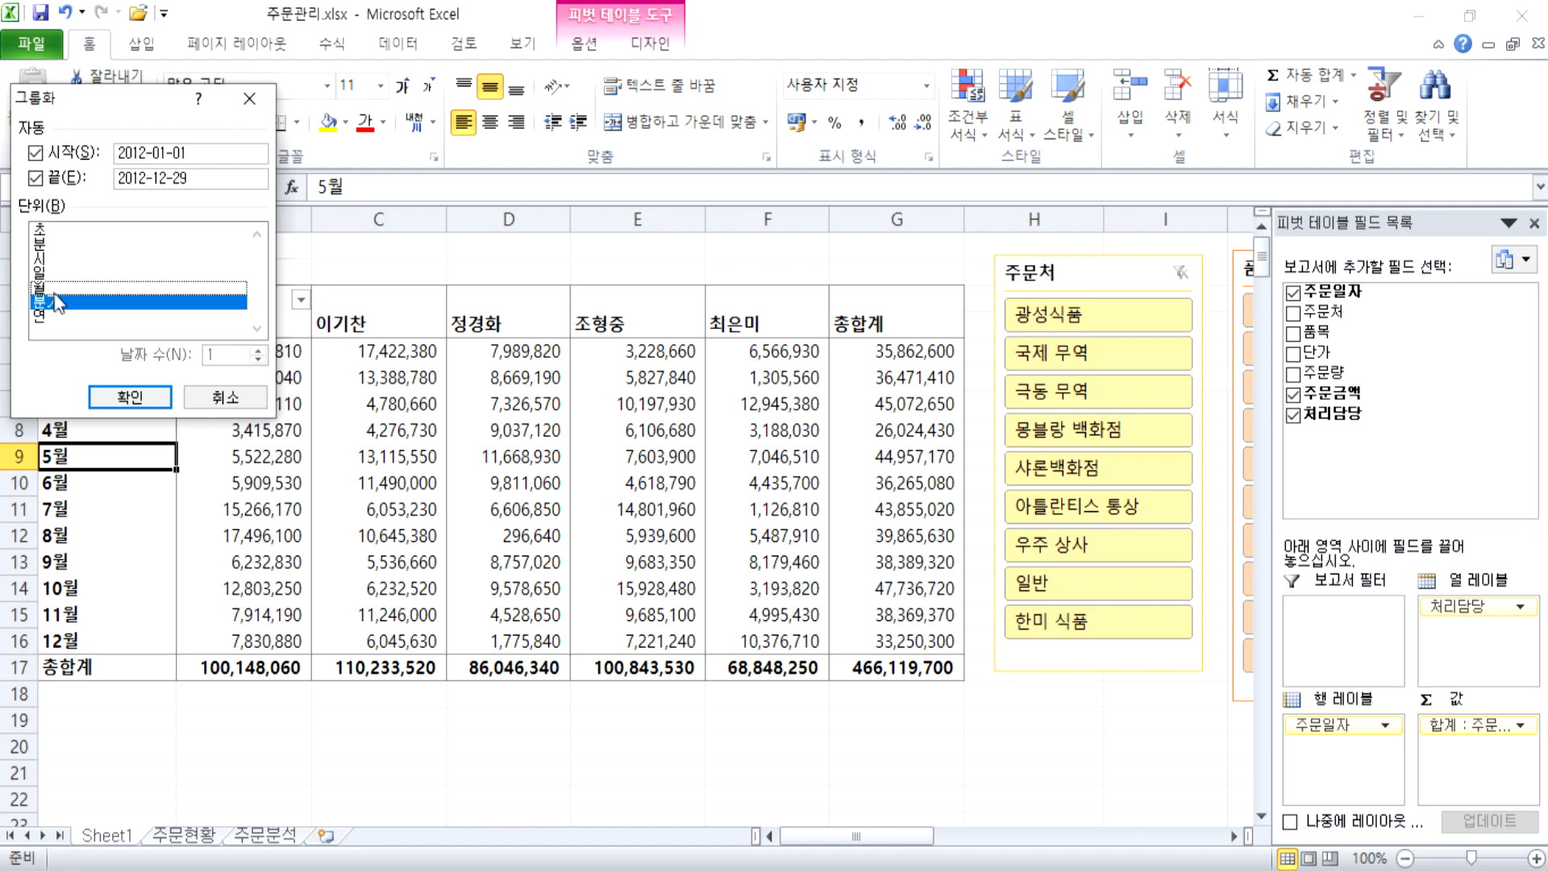
pyautogui.click(143, 403)
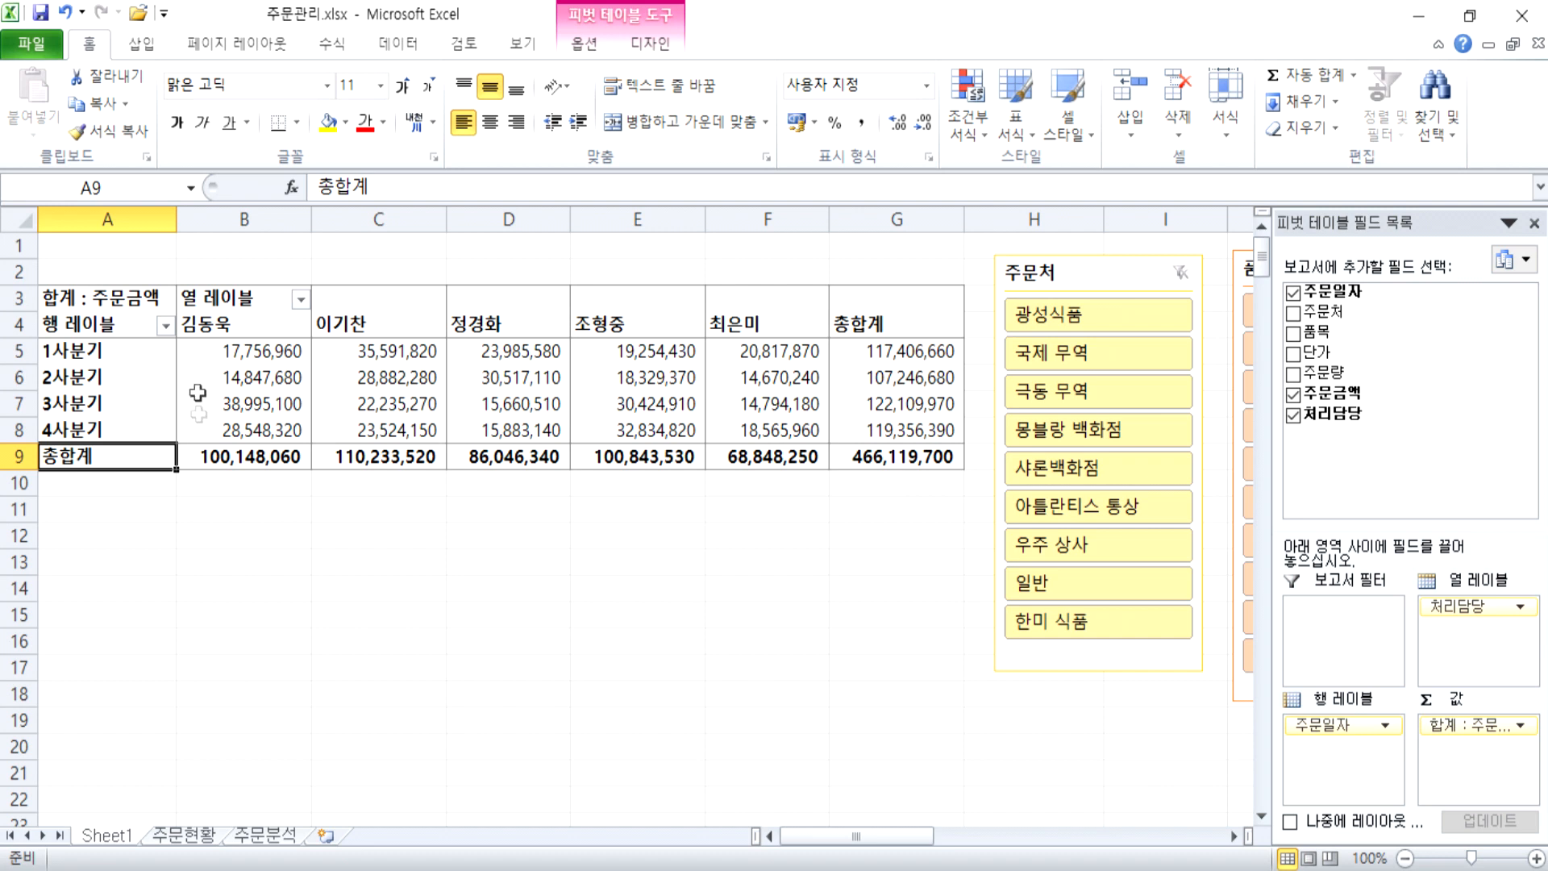
pyautogui.click(355, 557)
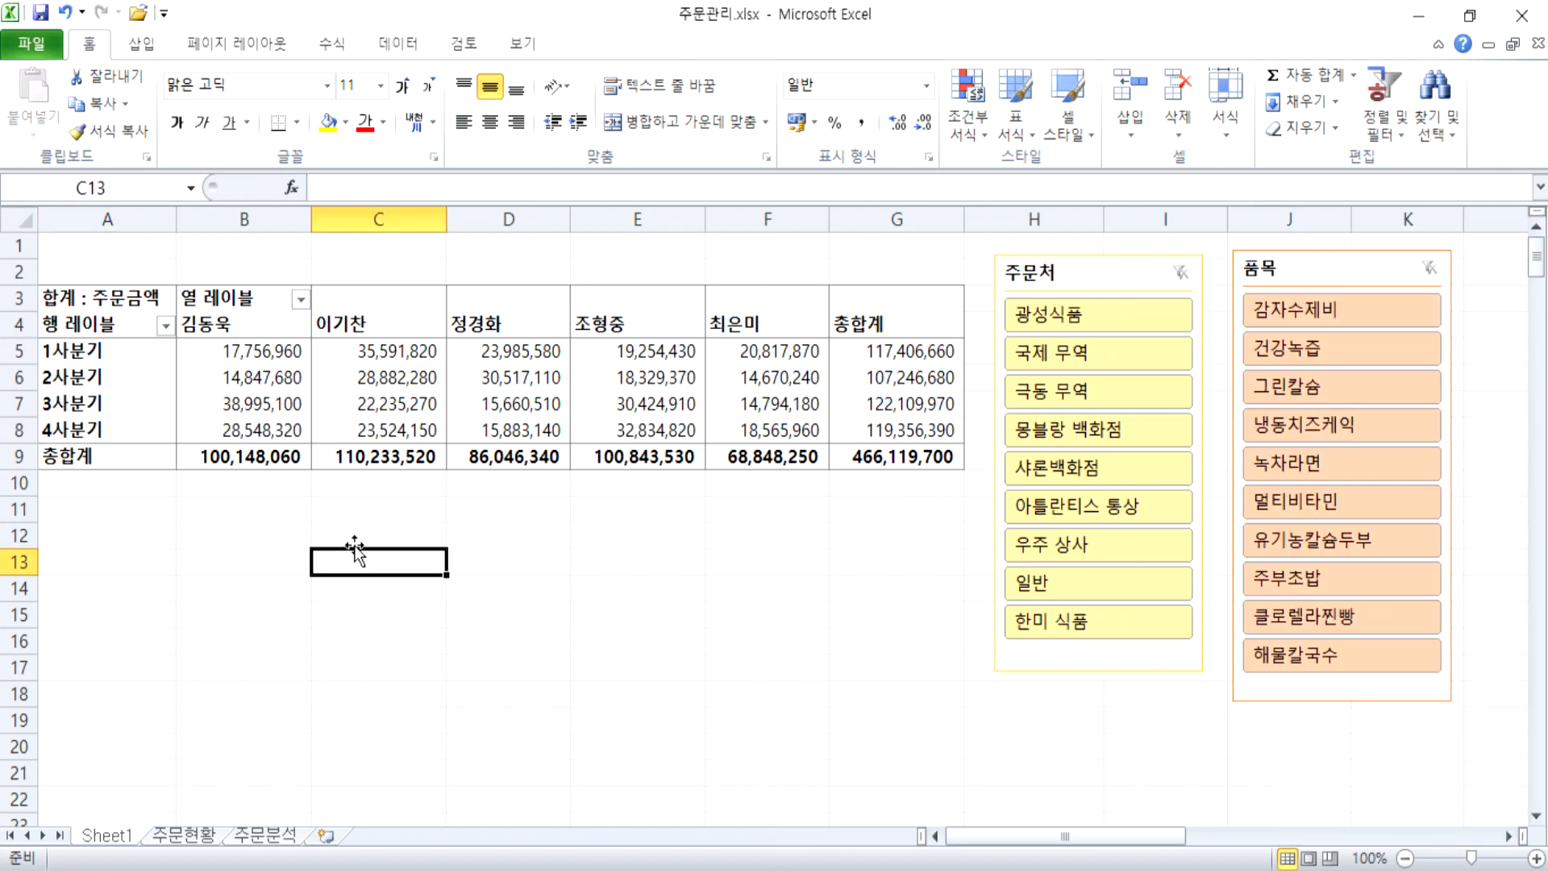